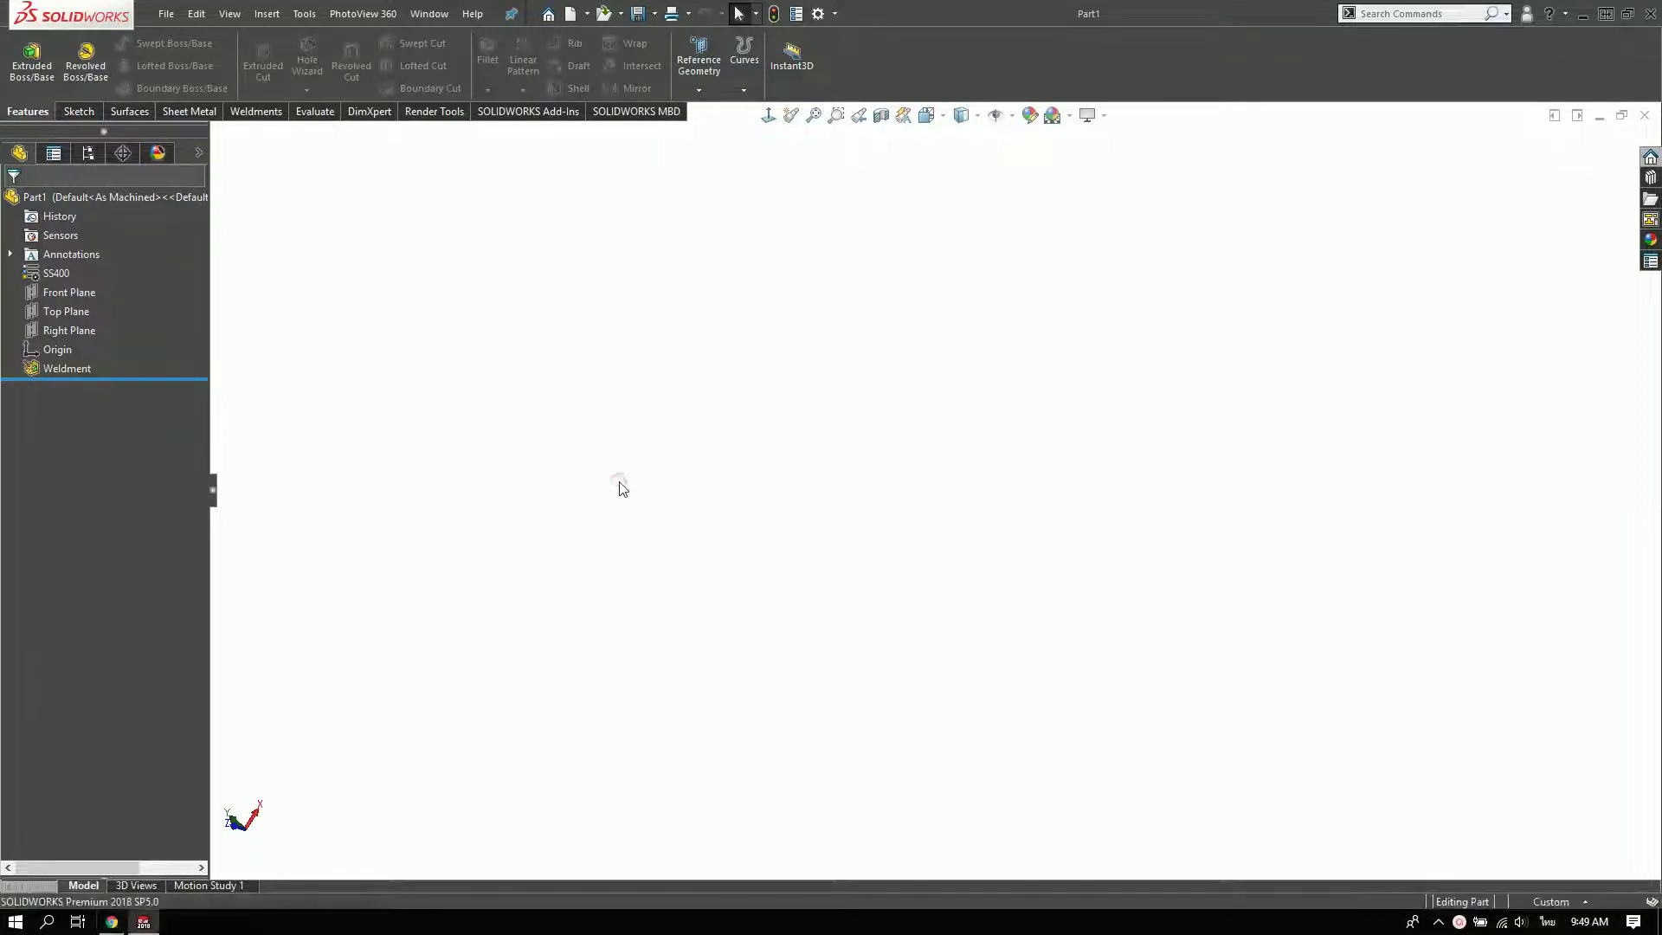
- Start a sketch on the Top Plane and draw a center rectangle from the origin
left_click(54, 311)
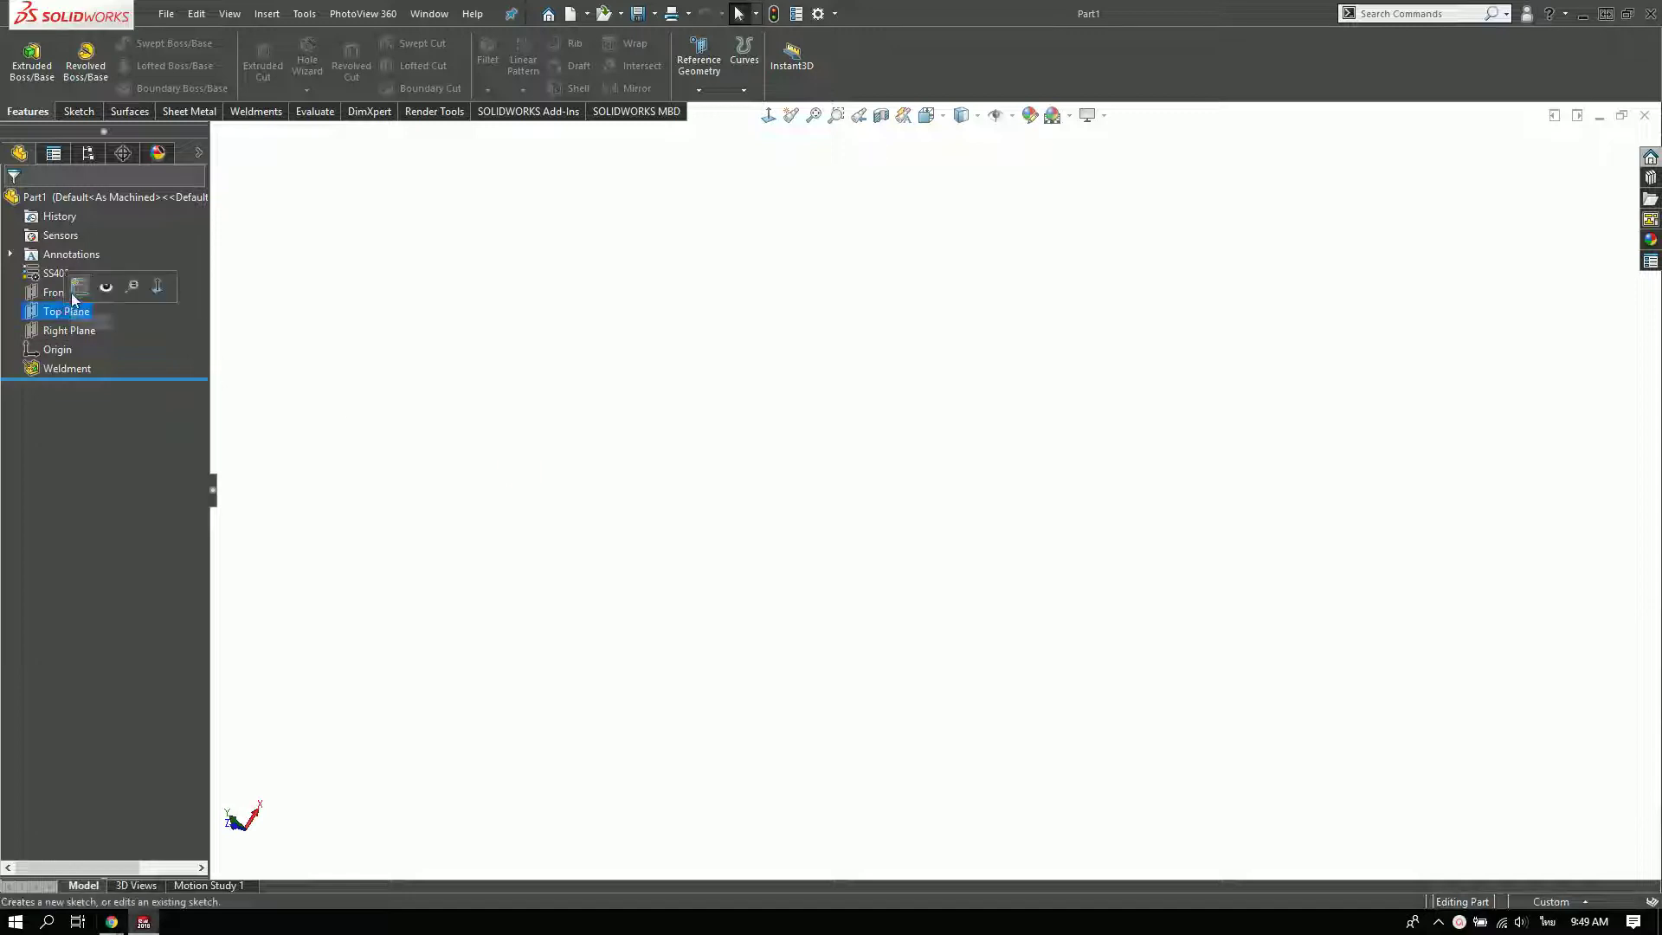
left_click(107, 285)
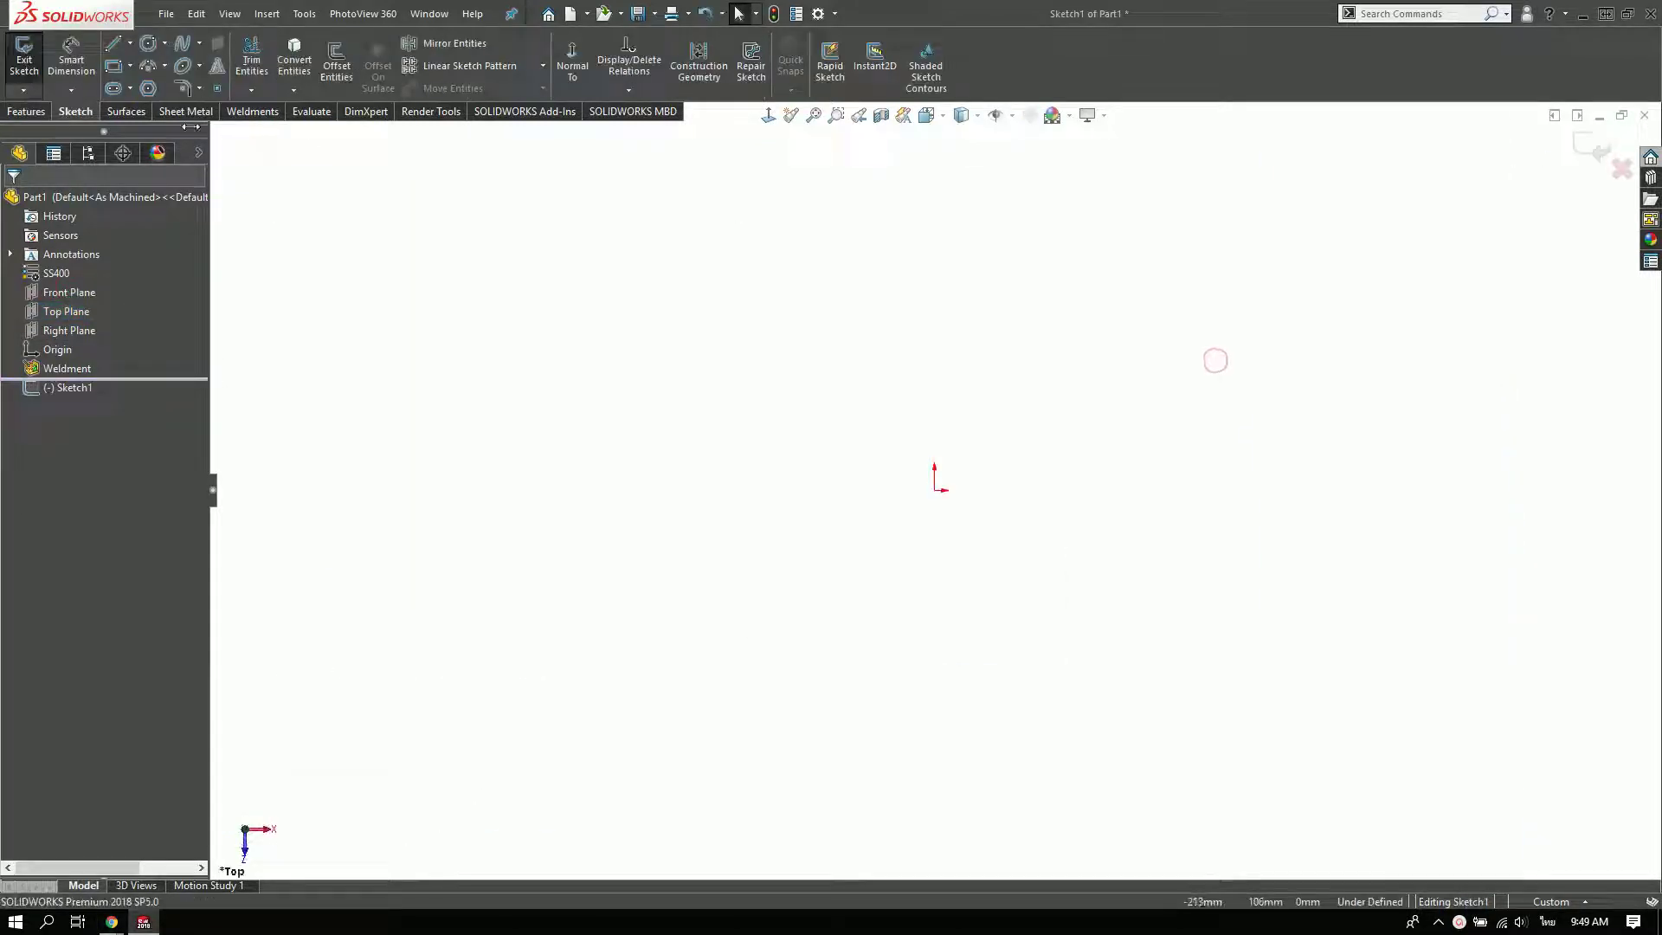
left_click(130, 66)
left_click(124, 109)
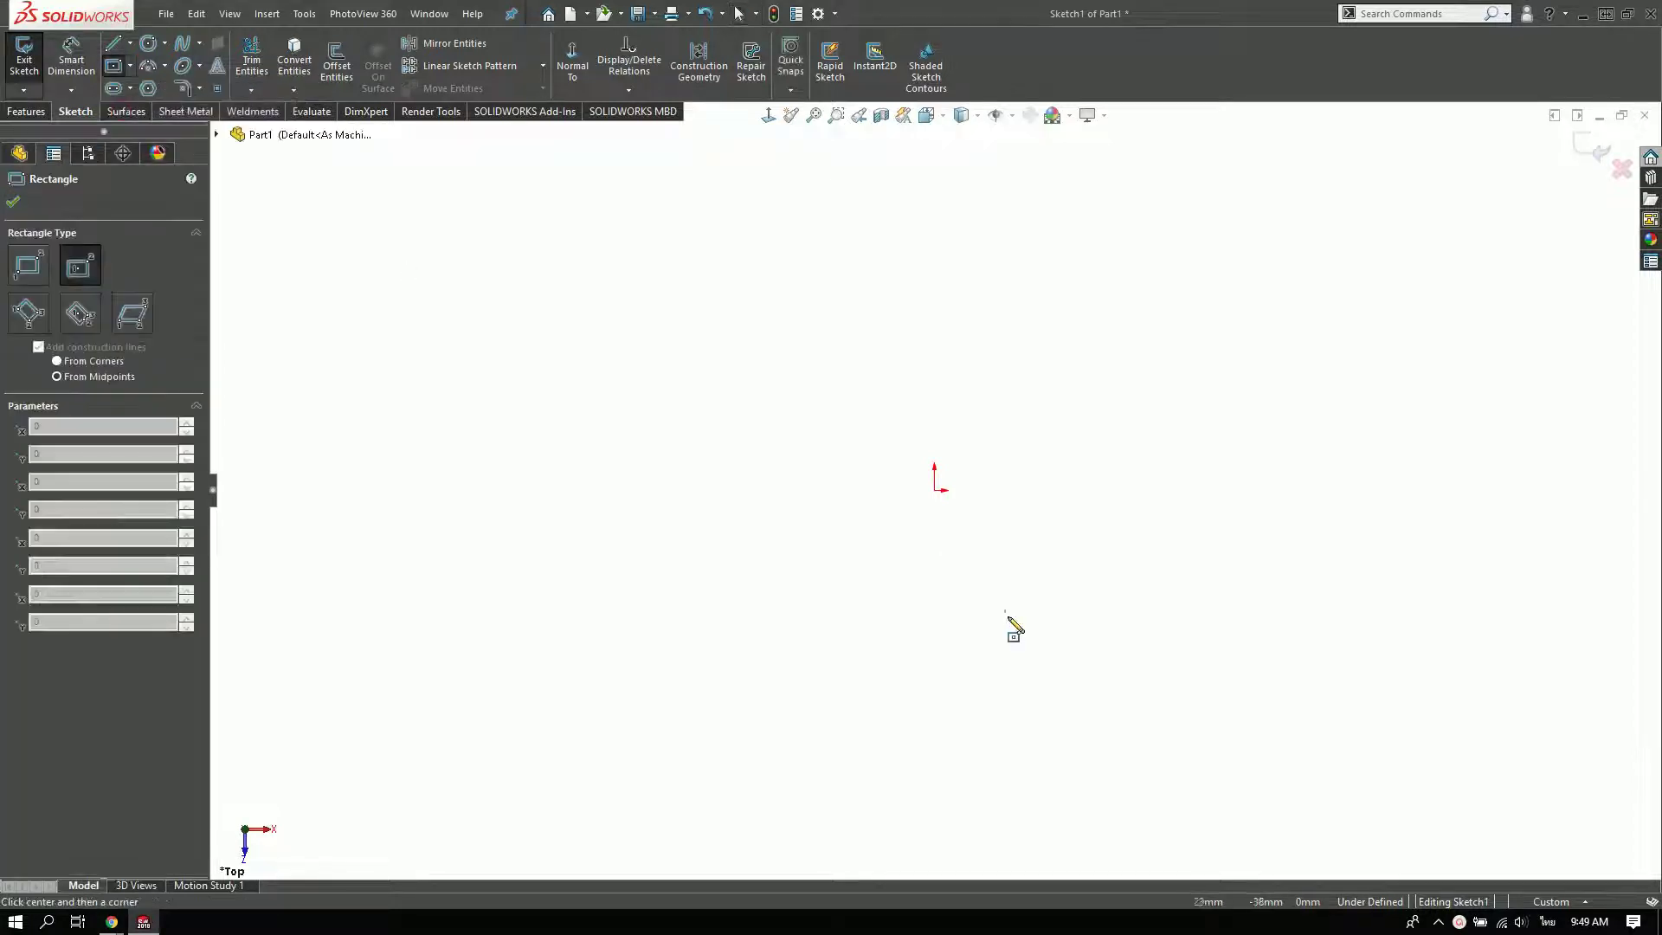
left_click(935, 490)
left_click(1306, 716)
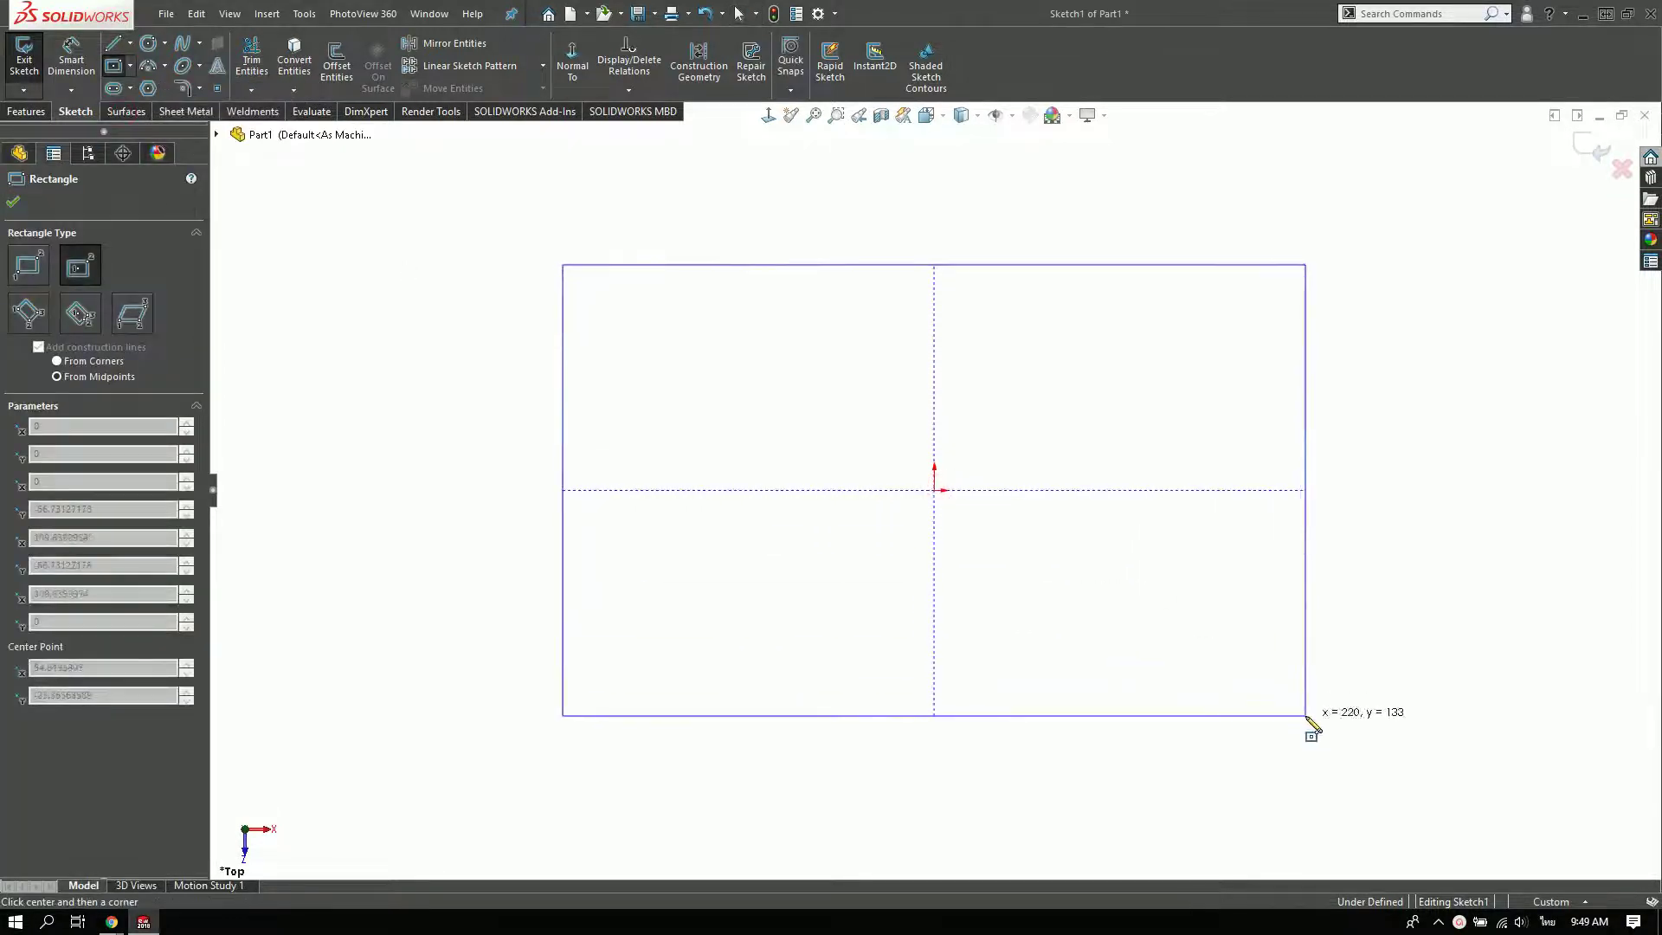
right_click(1375, 392)
left_click(1409, 396)
- Dimension the rectangle 800 wide and 500 high
right_click_drag(371, 483, 389, 455)
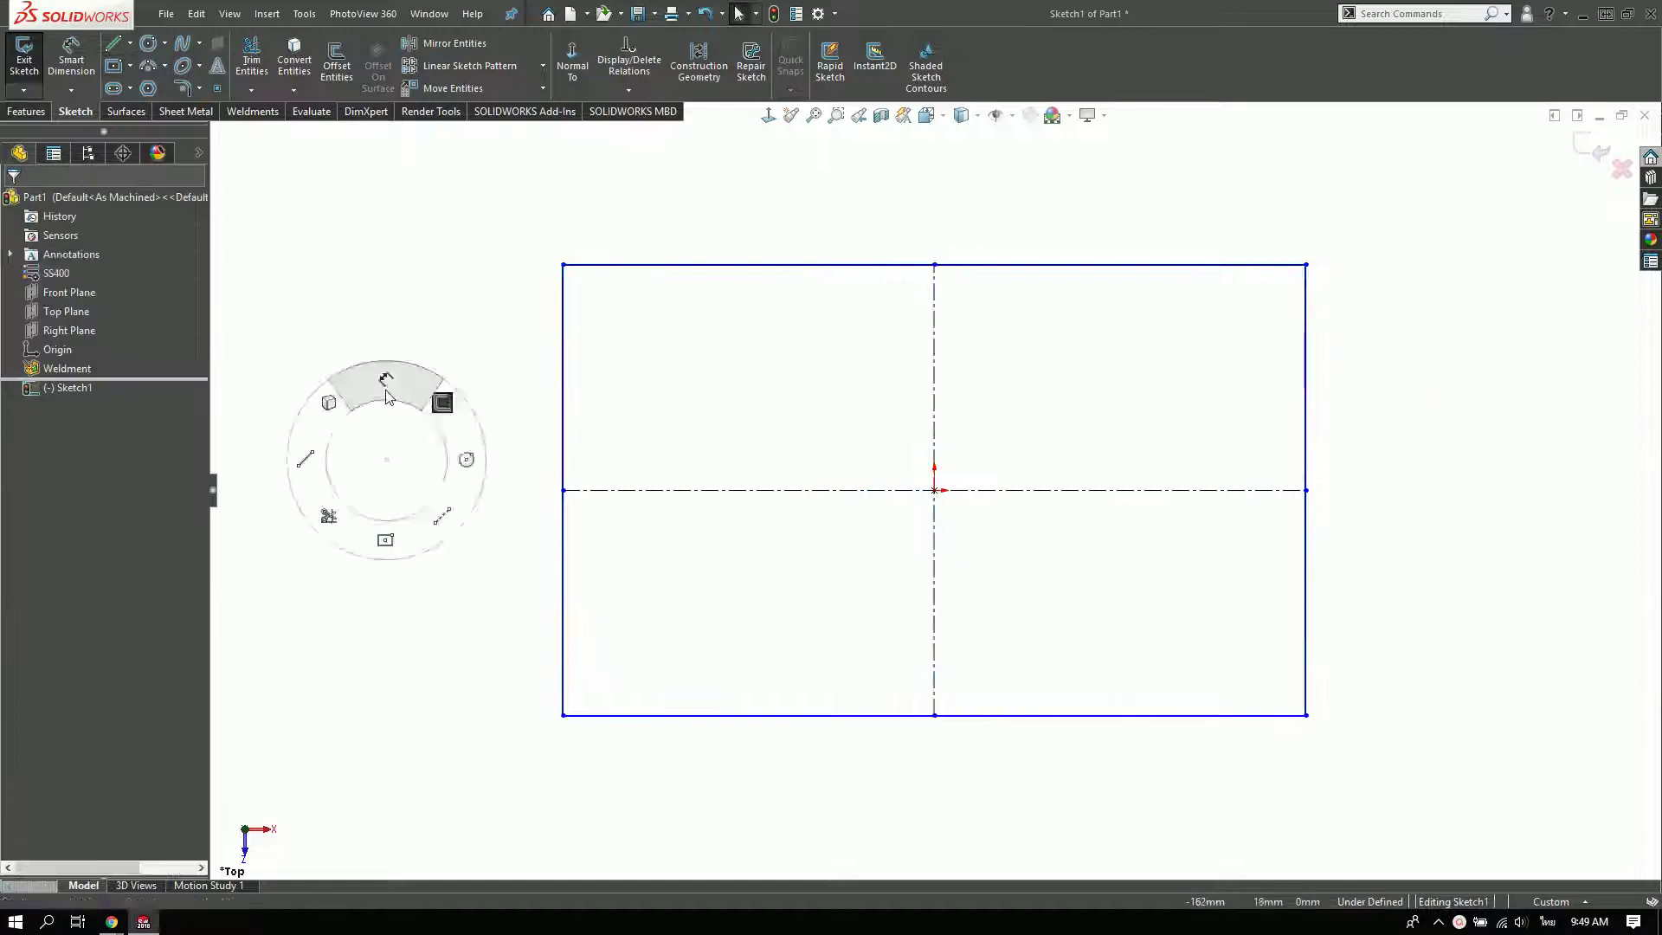
left_click(849, 716)
left_click(918, 778)
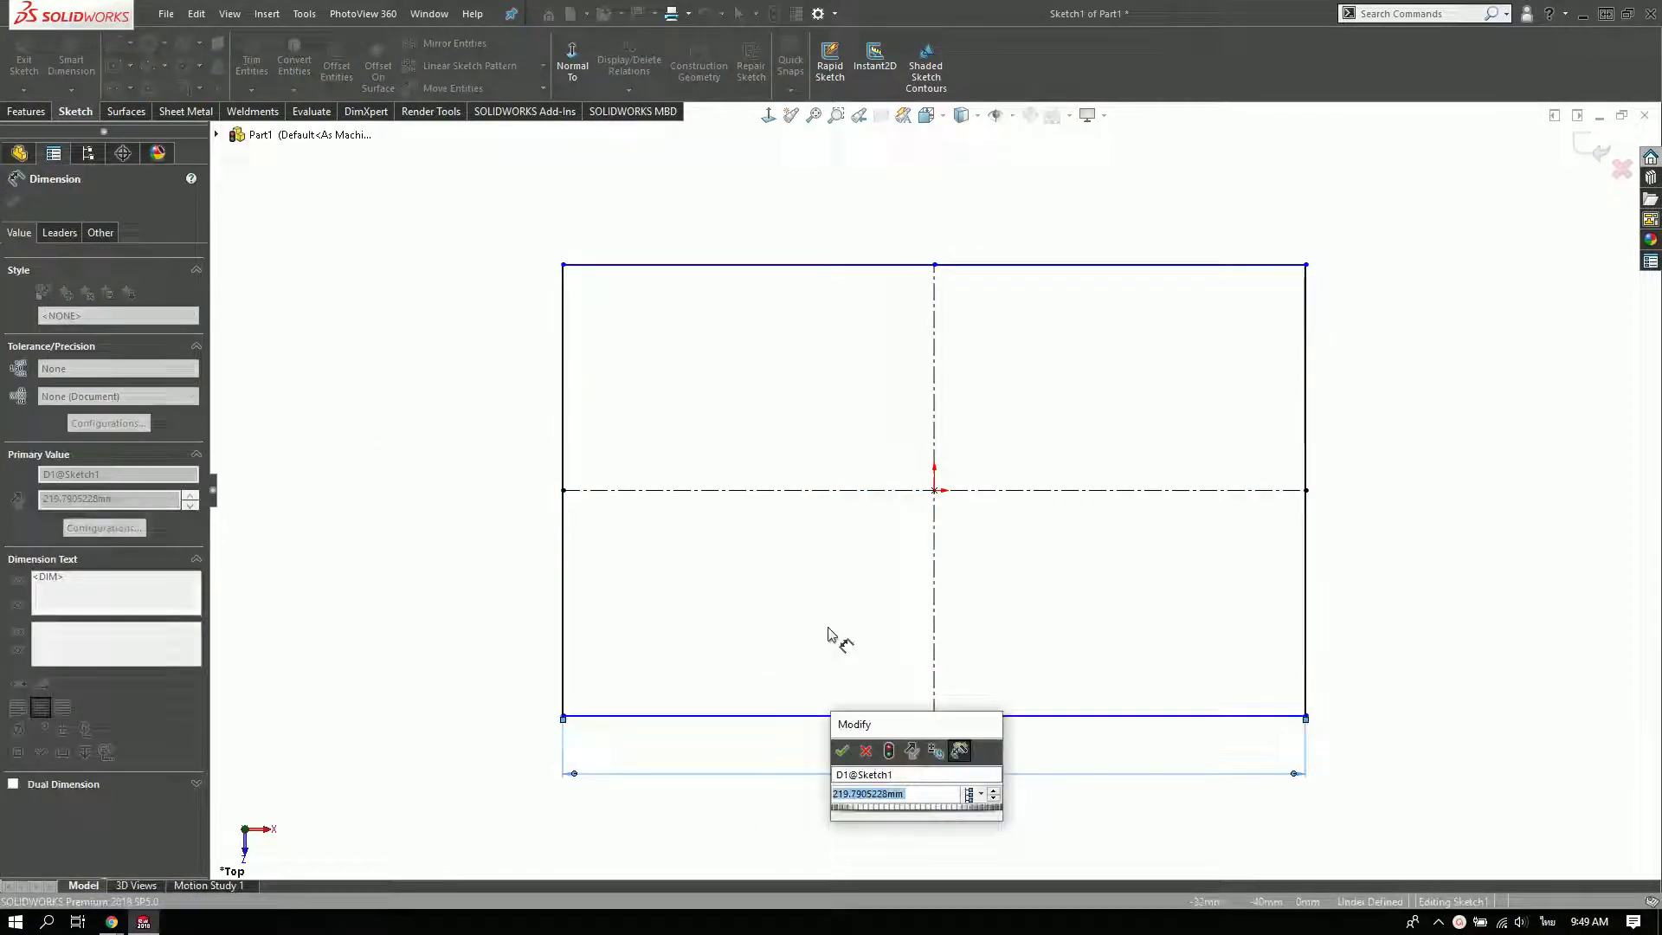
type("800")
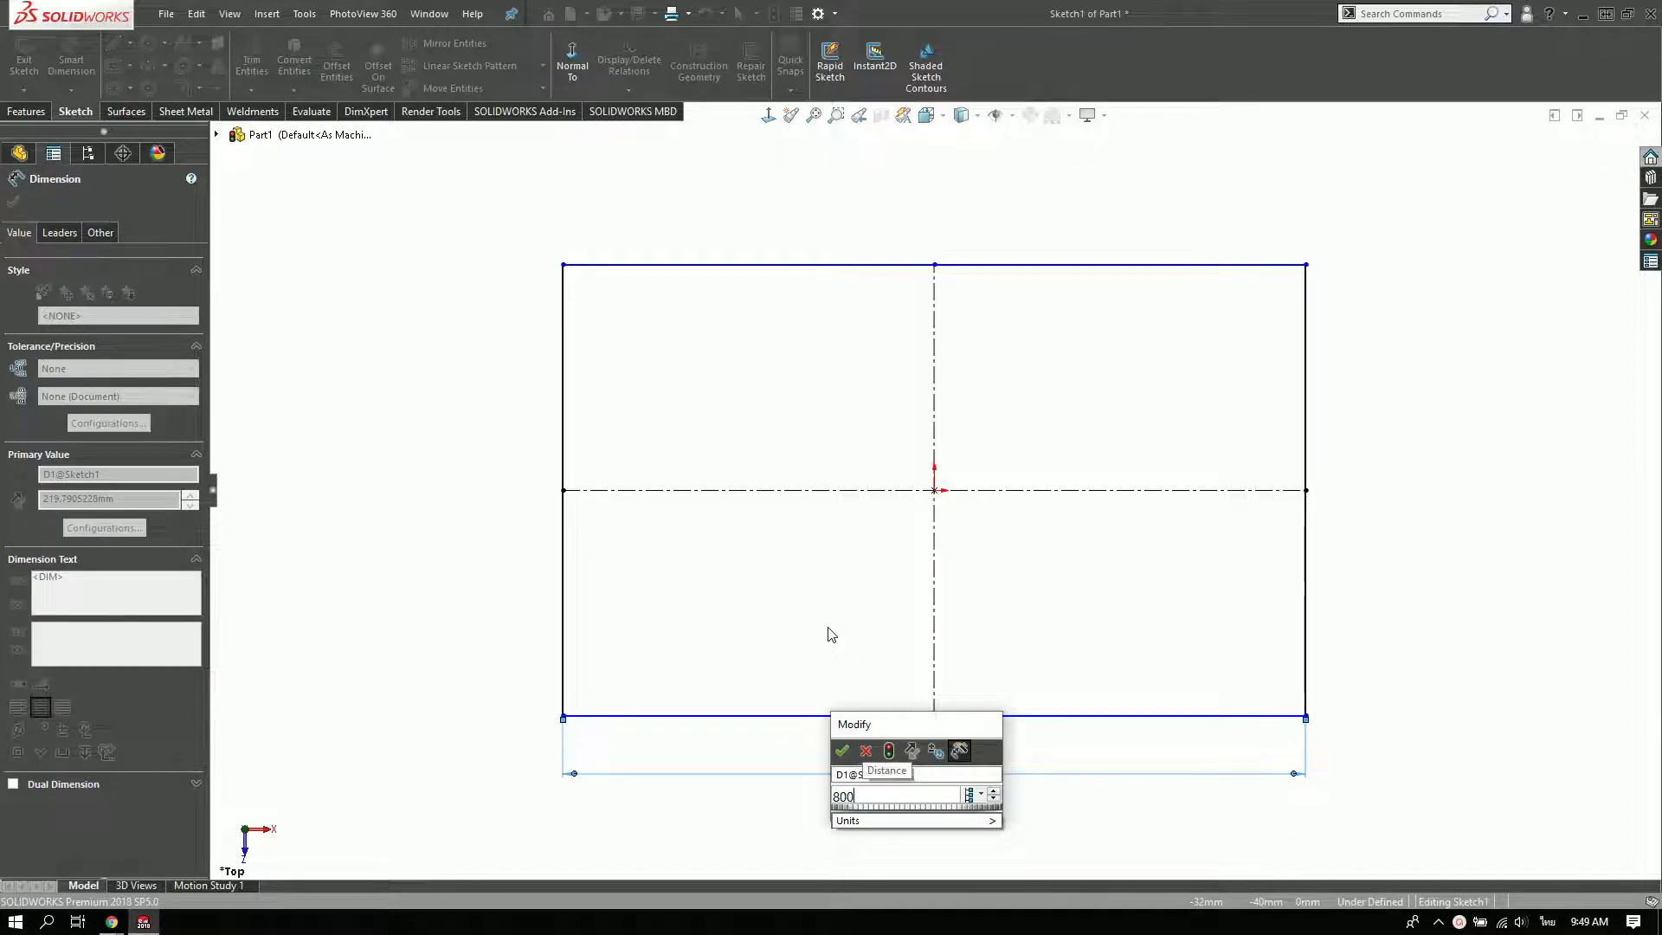
key("alt+shift")
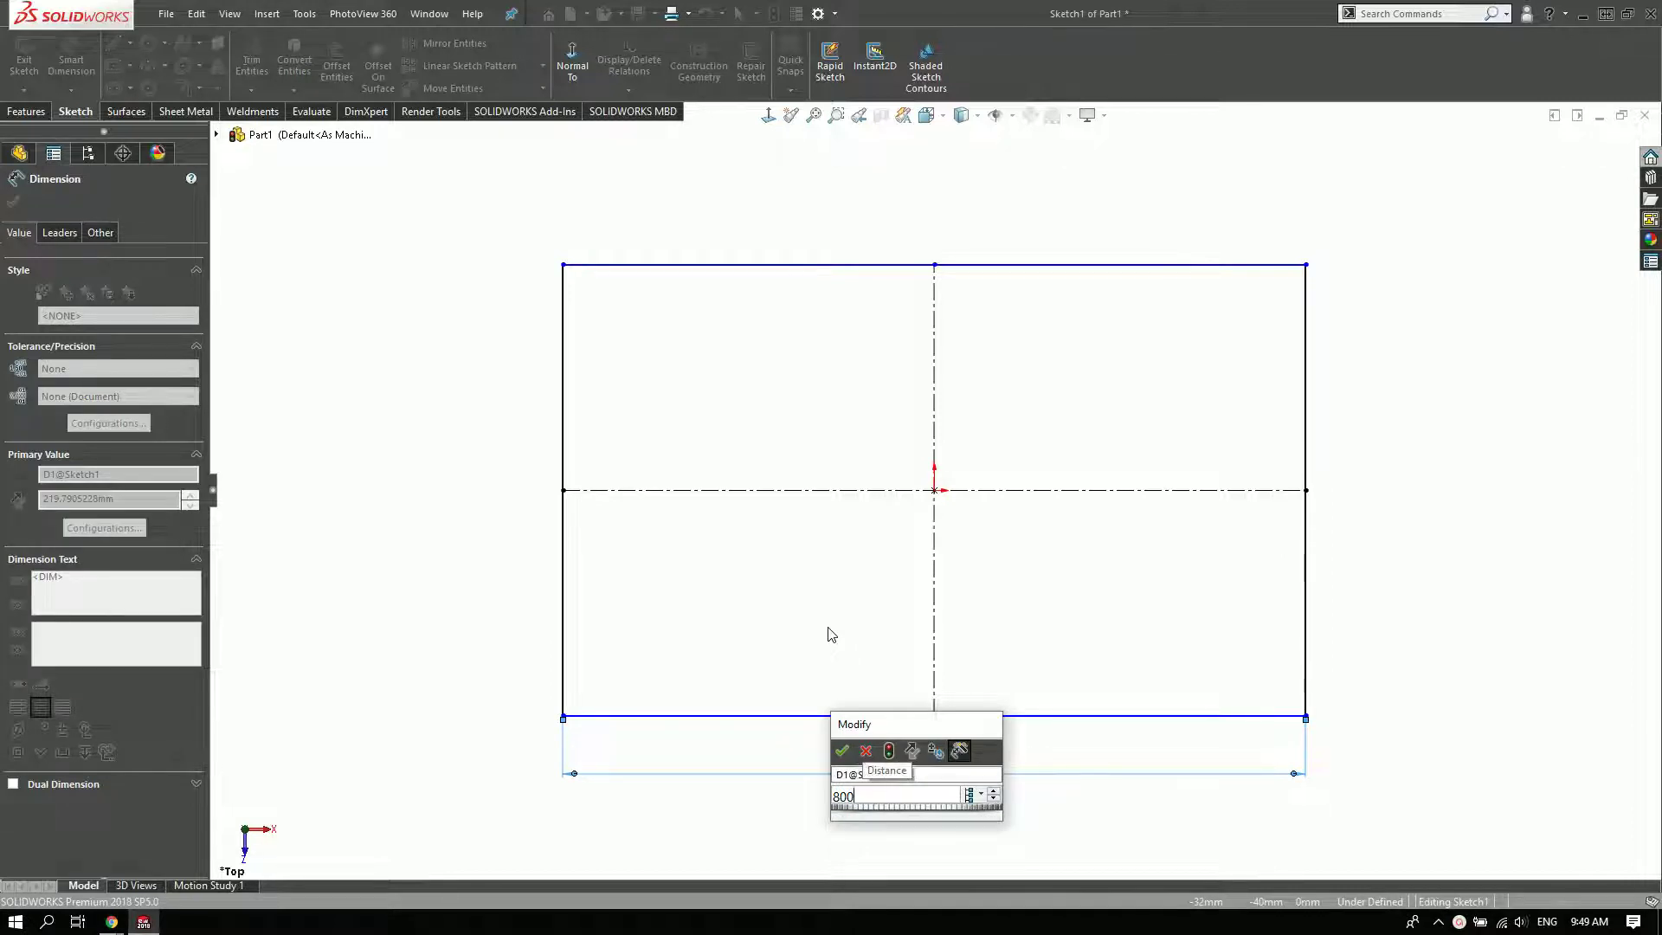
key("Return")
left_click(756, 629)
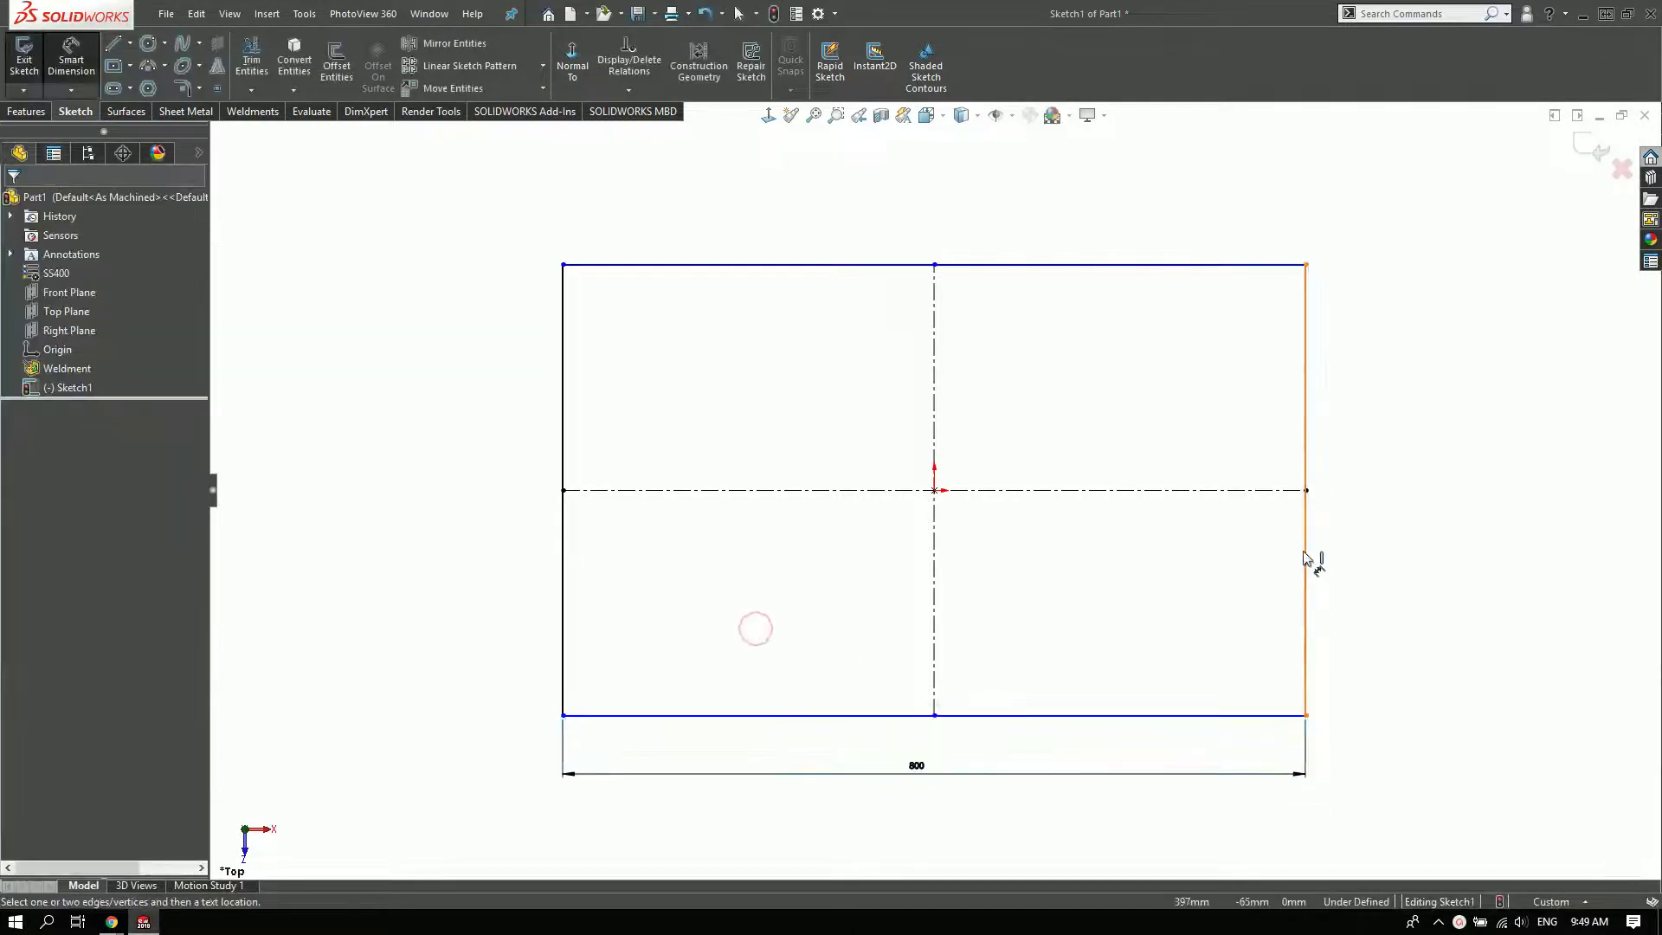
left_click(1307, 558)
left_click(1383, 498)
type("500")
key("Return")
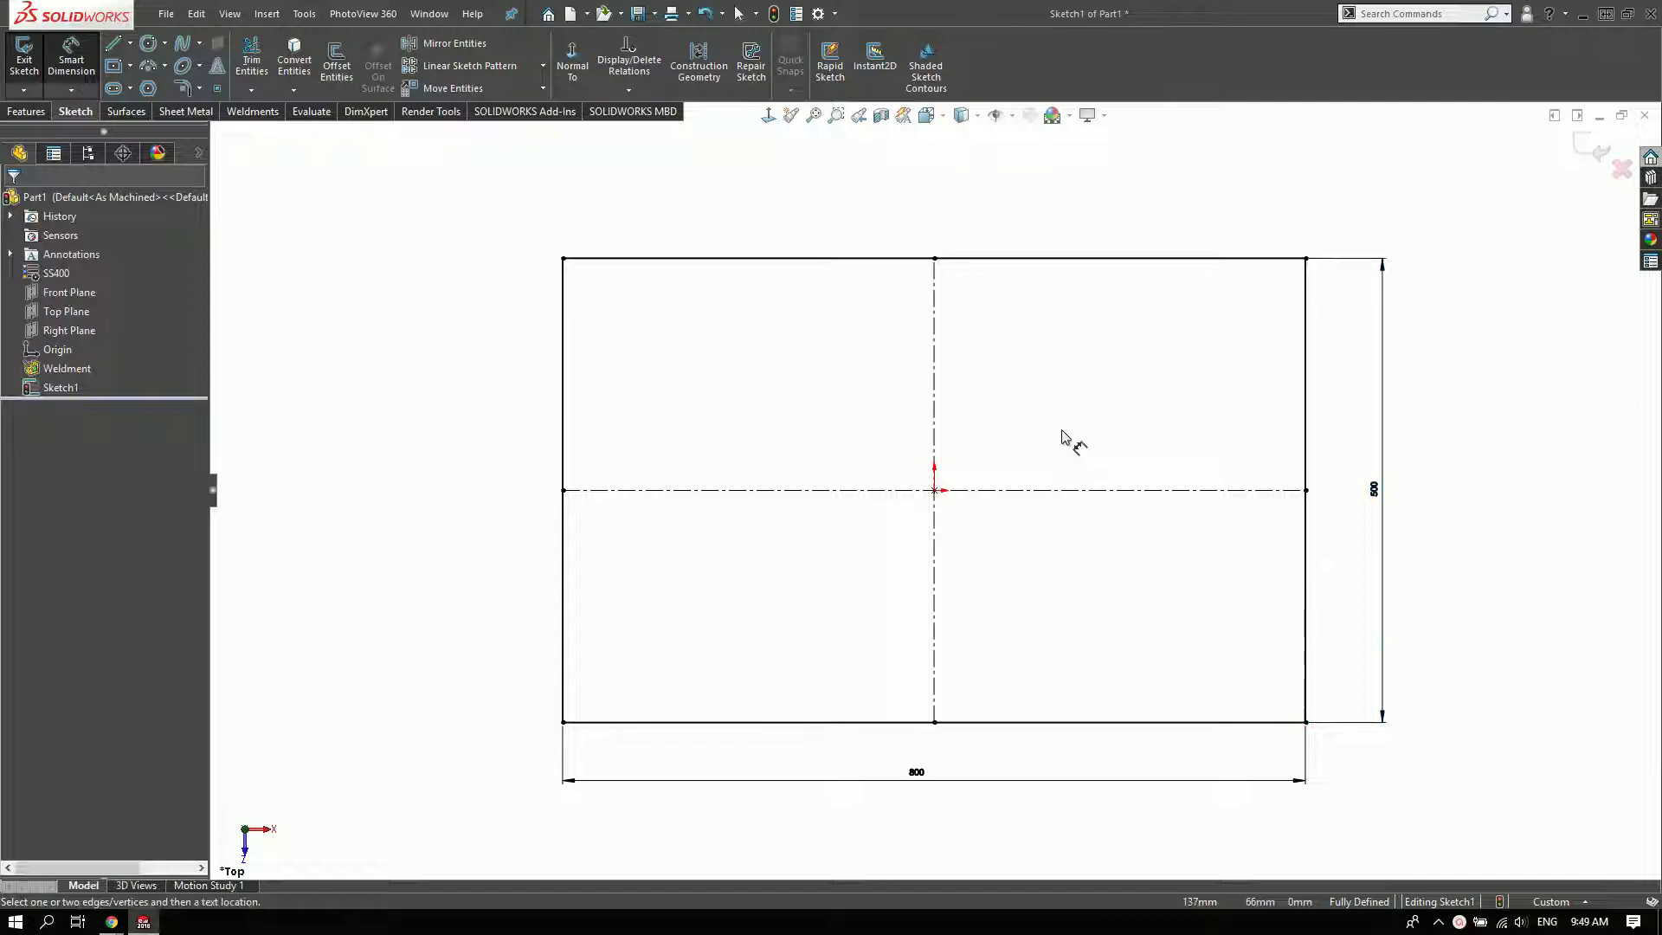
left_click(115, 66)
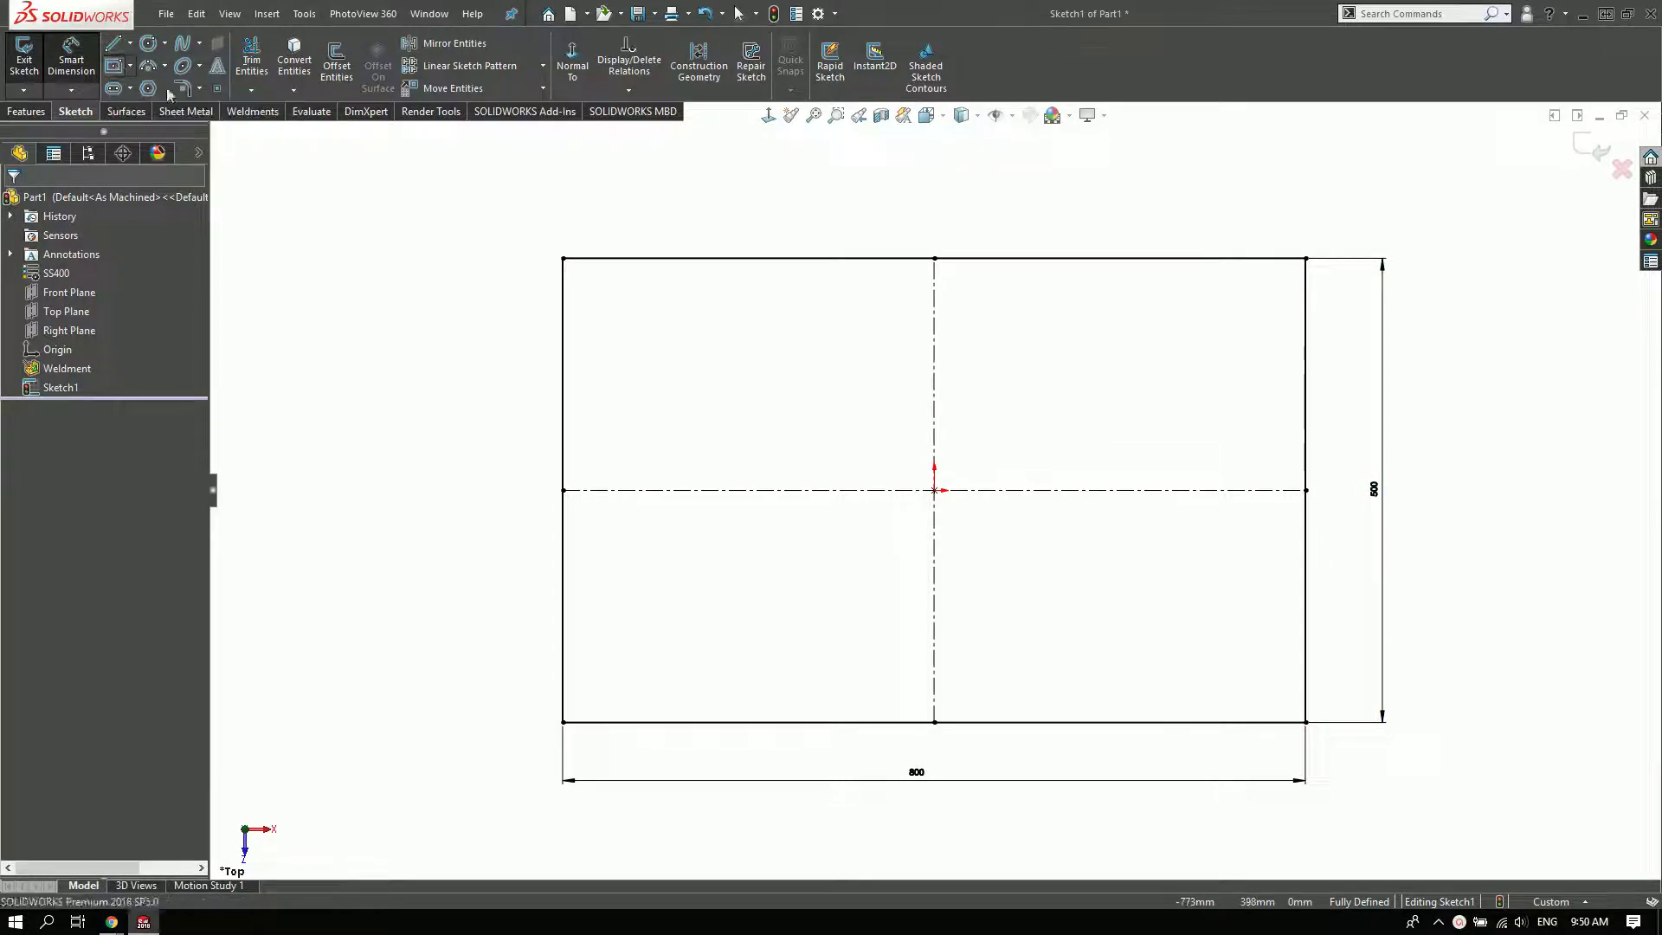
- Draw a second center rectangle centred on the vertical centreline
left_click(934, 309)
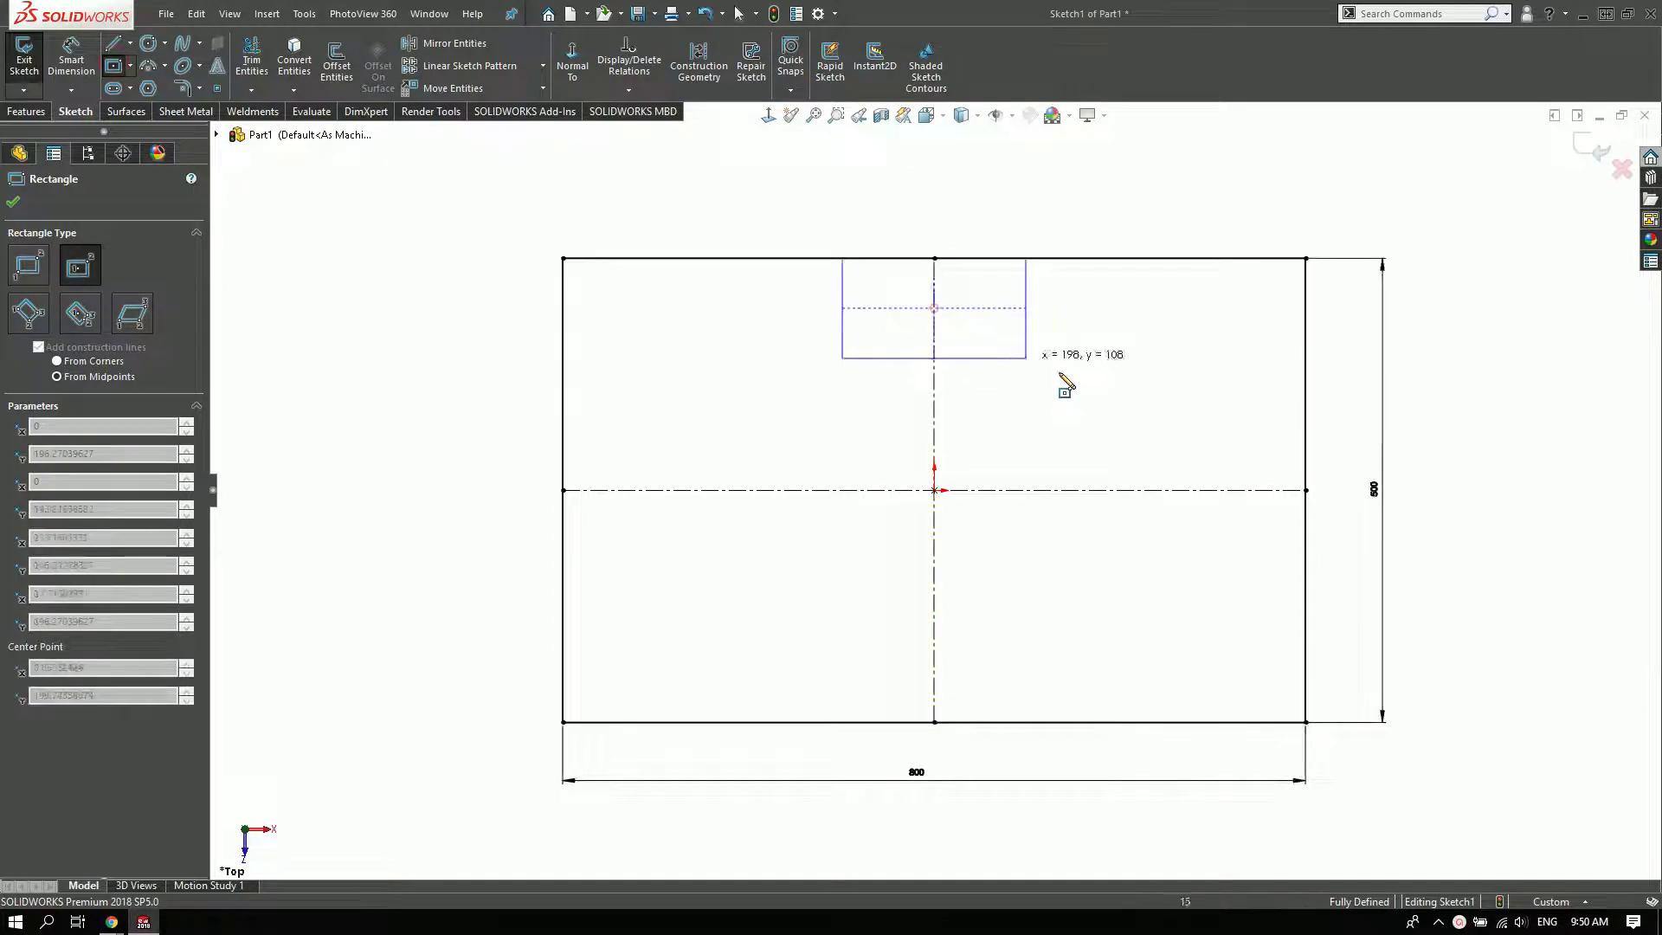
left_click(1175, 490)
right_click(1247, 291)
left_click(1273, 370)
key("f")
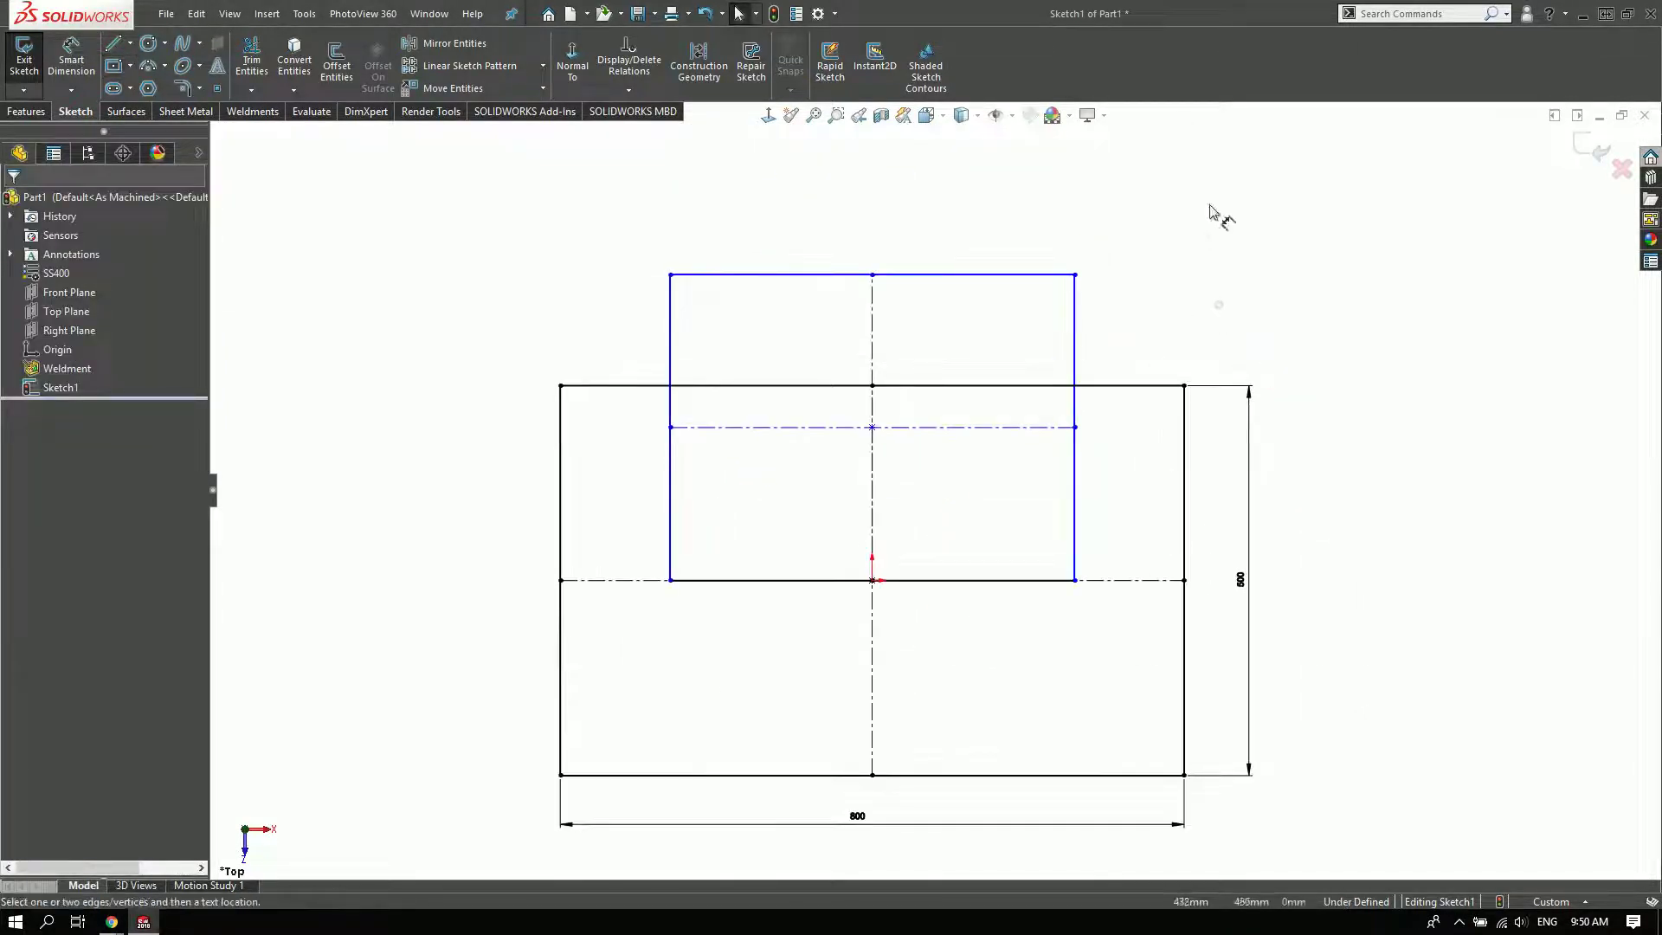
- Dimension its top edge to 500 and its offset above the large rectangle to 200
left_click(892, 275)
left_click(1067, 214)
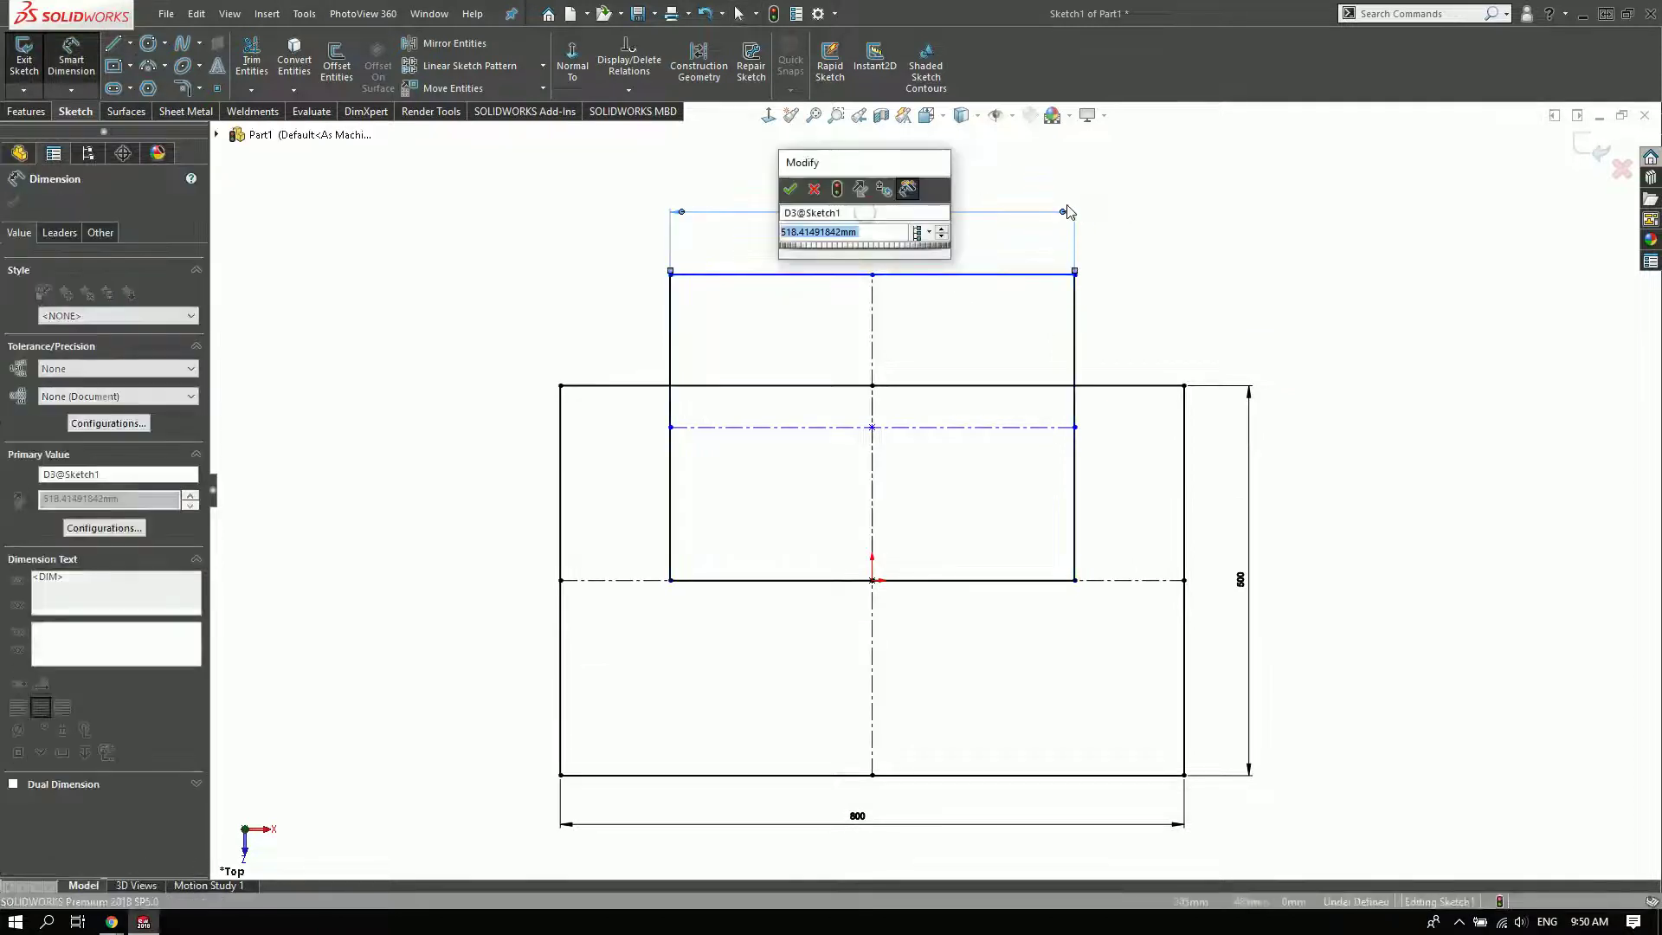
type("500")
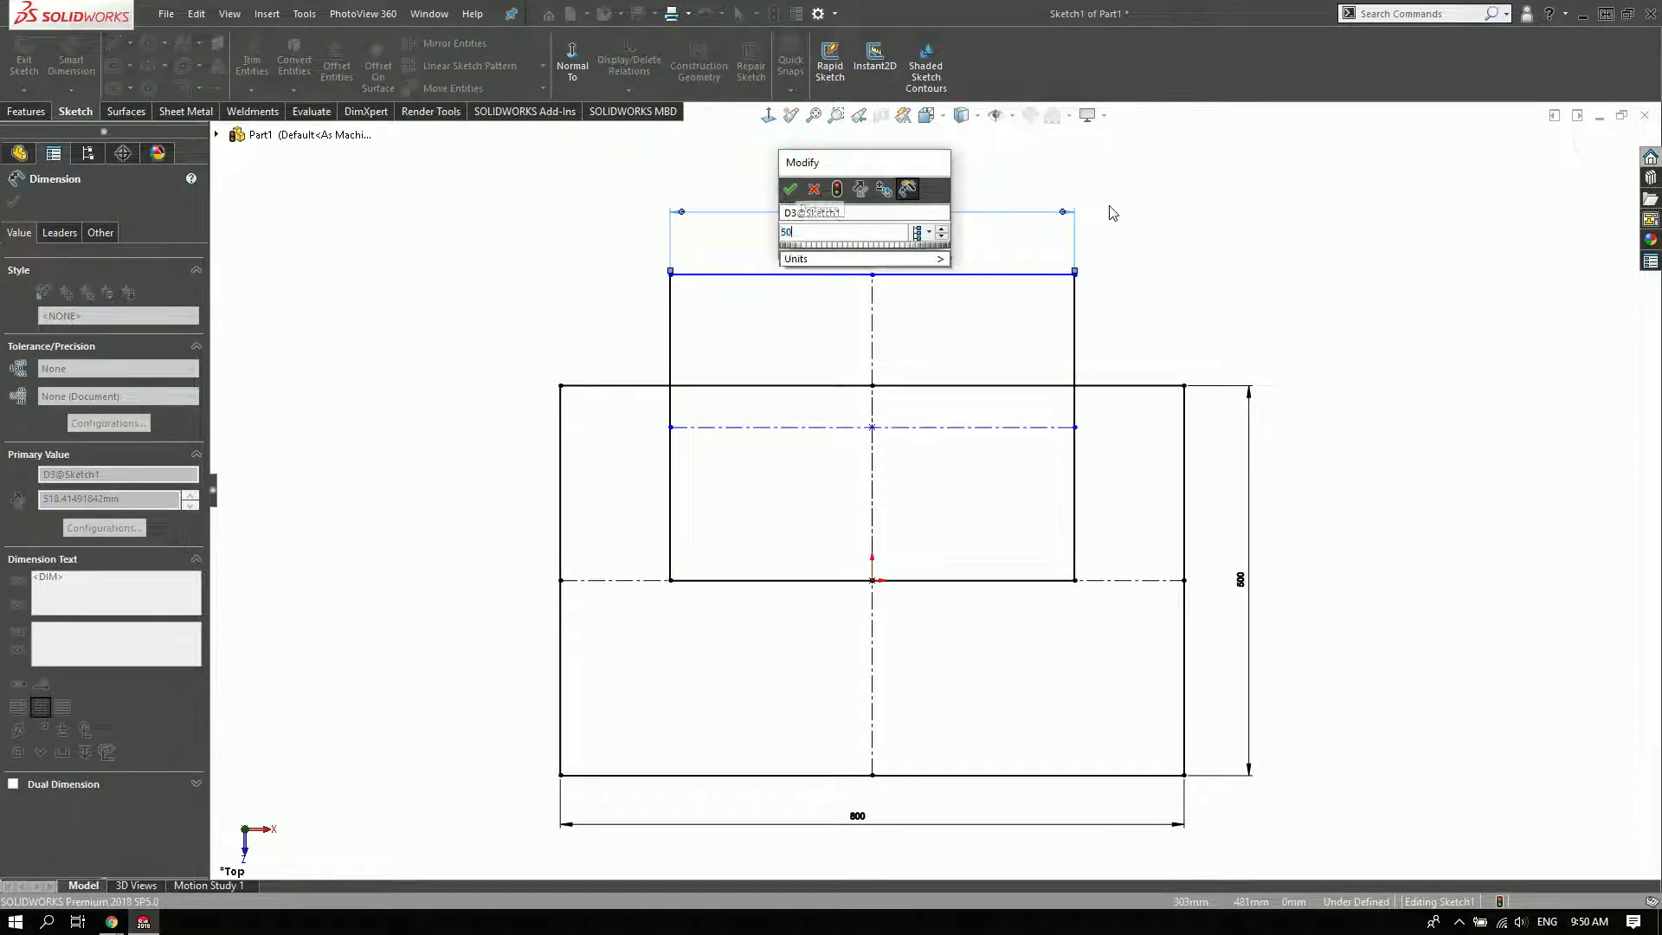
key("Return")
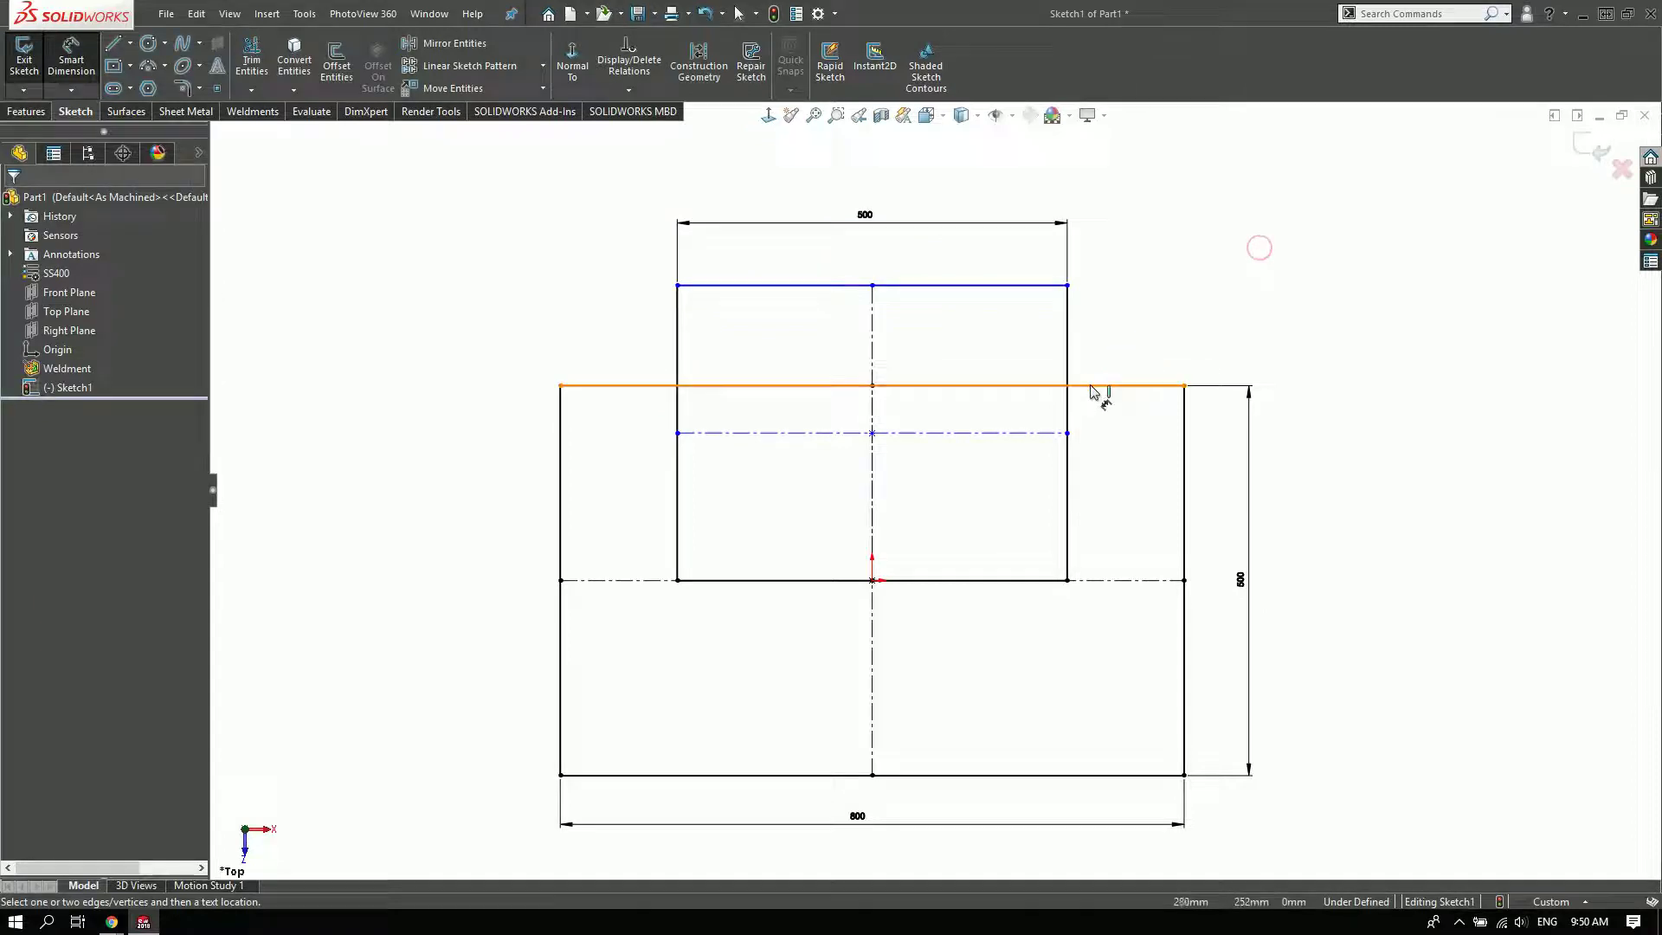
left_click(1097, 385)
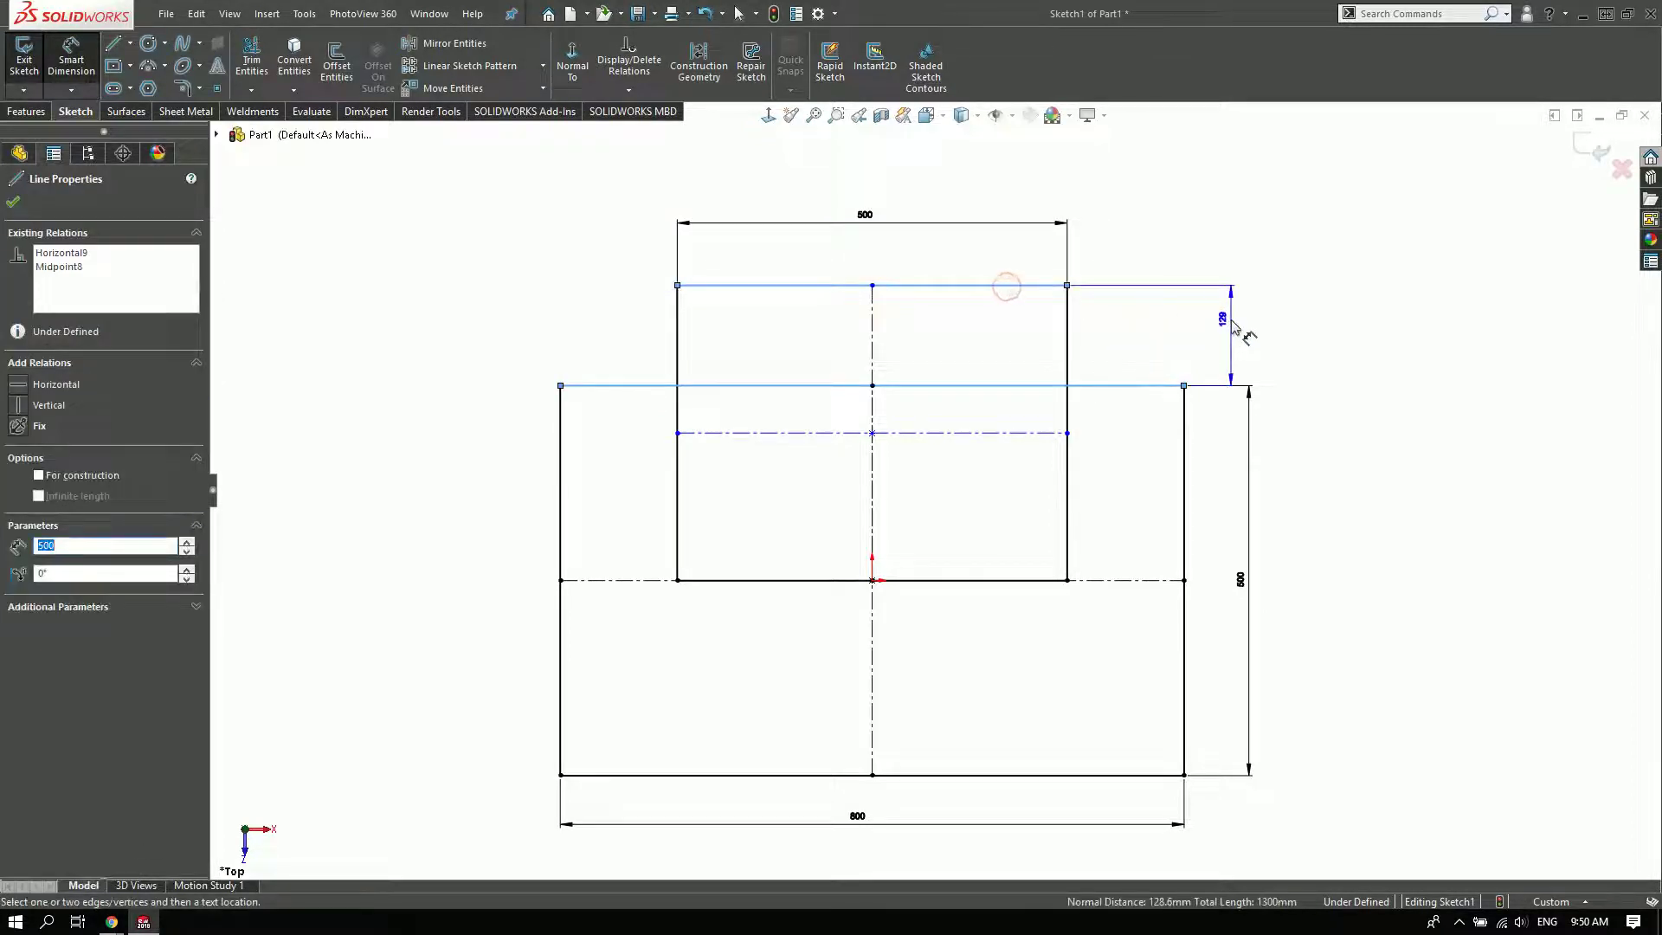
left_click(1256, 334)
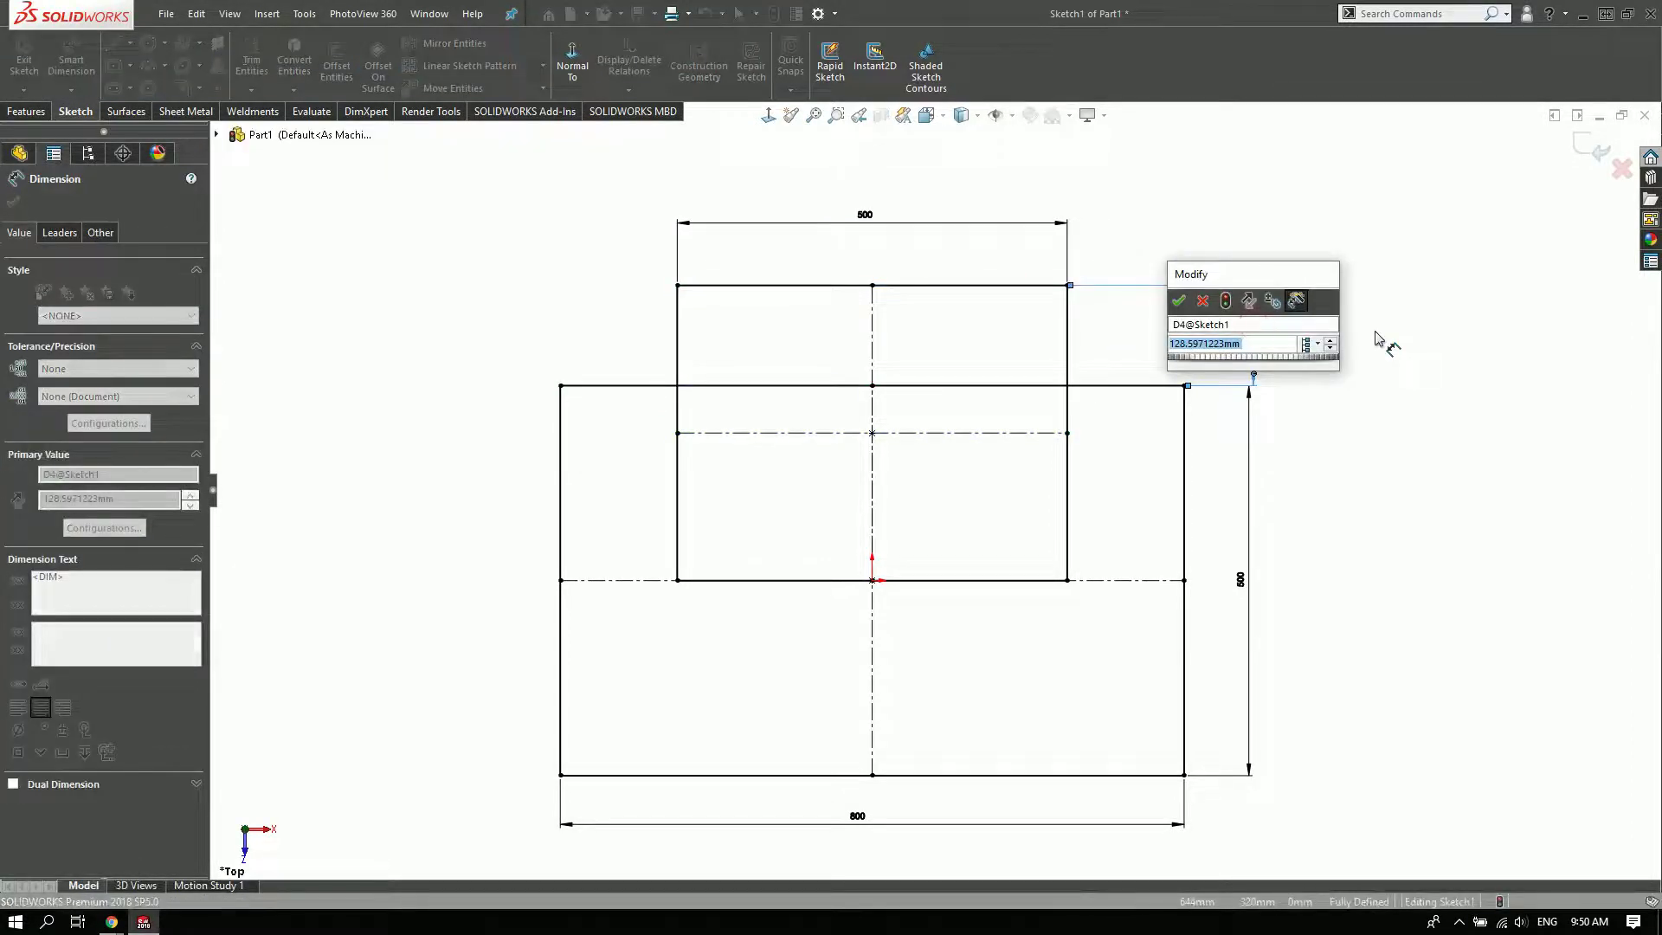
type("200")
key("Return")
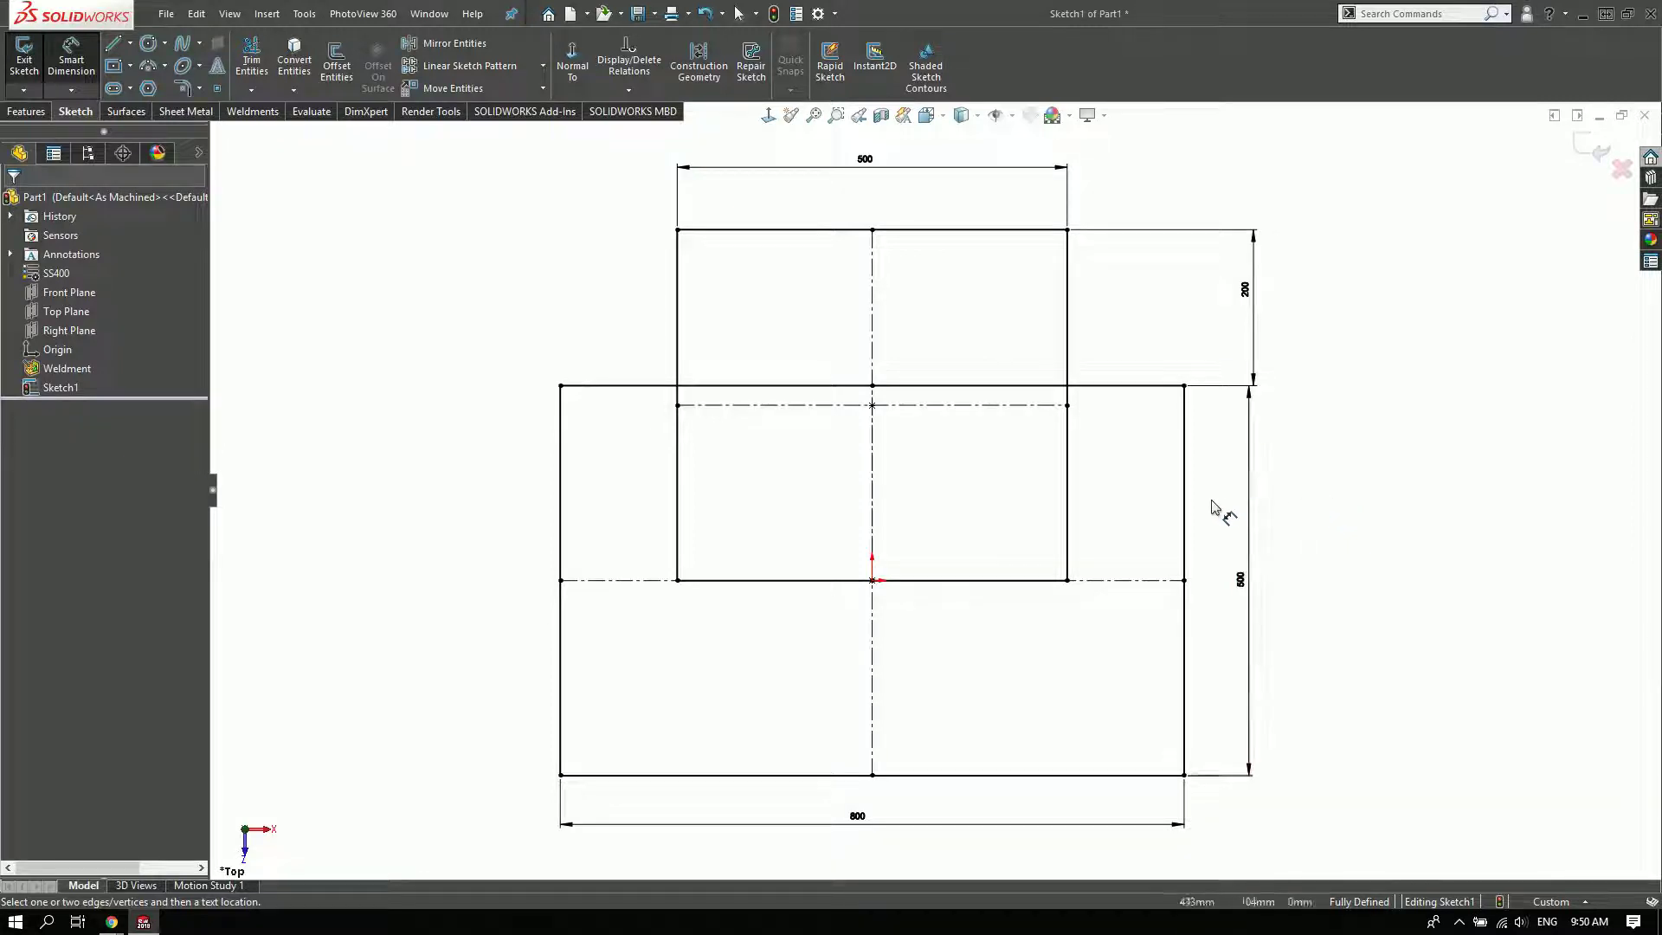
- Start an Extruded Boss/Base using all three regions of the stepped sketch
left_click(26, 111)
left_click(32, 59)
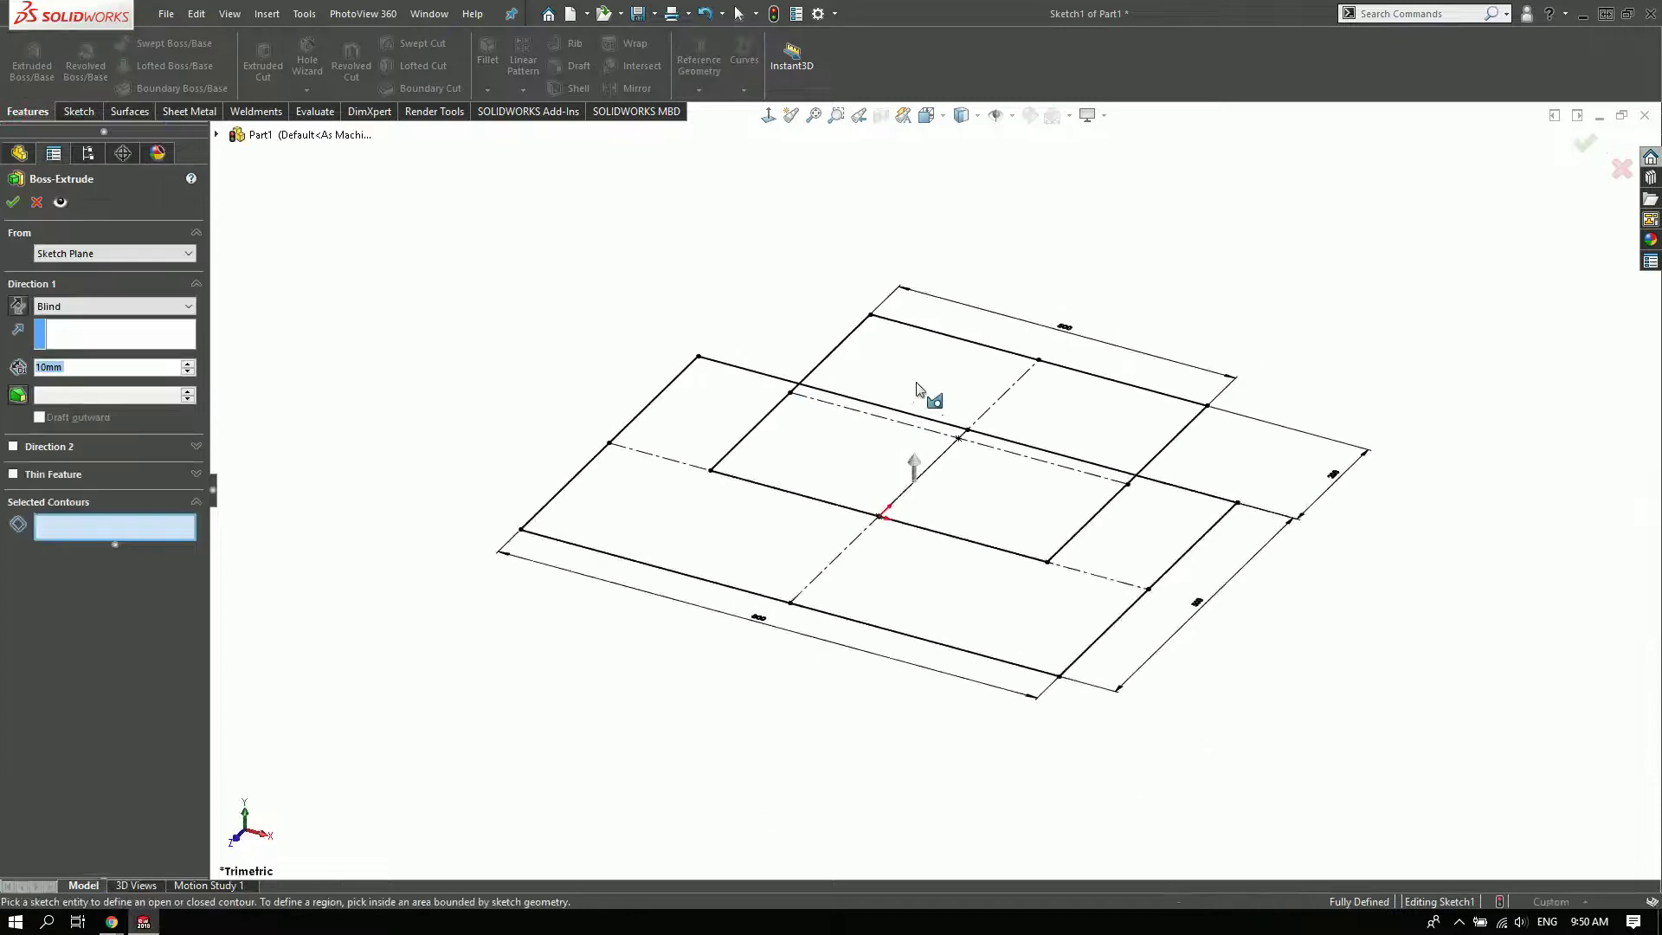
left_click(905, 385)
left_click(839, 450)
left_click(734, 398)
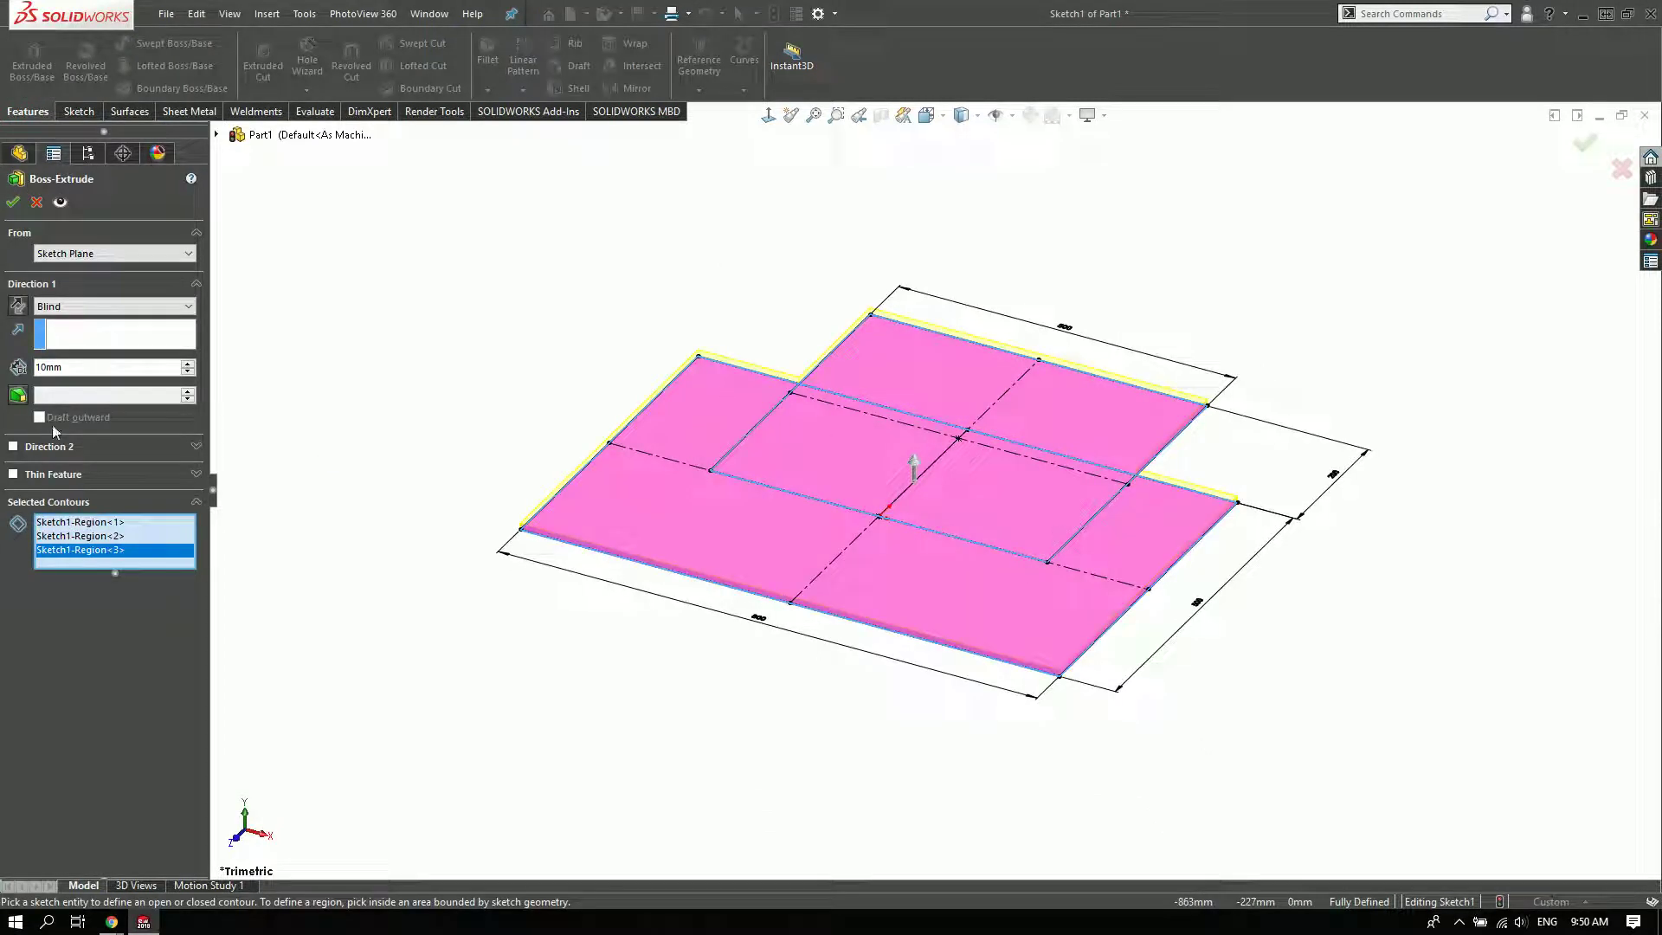
- Give the extrusion a 5° outward draft and 50 mm depth, and accept it
left_click(19, 396)
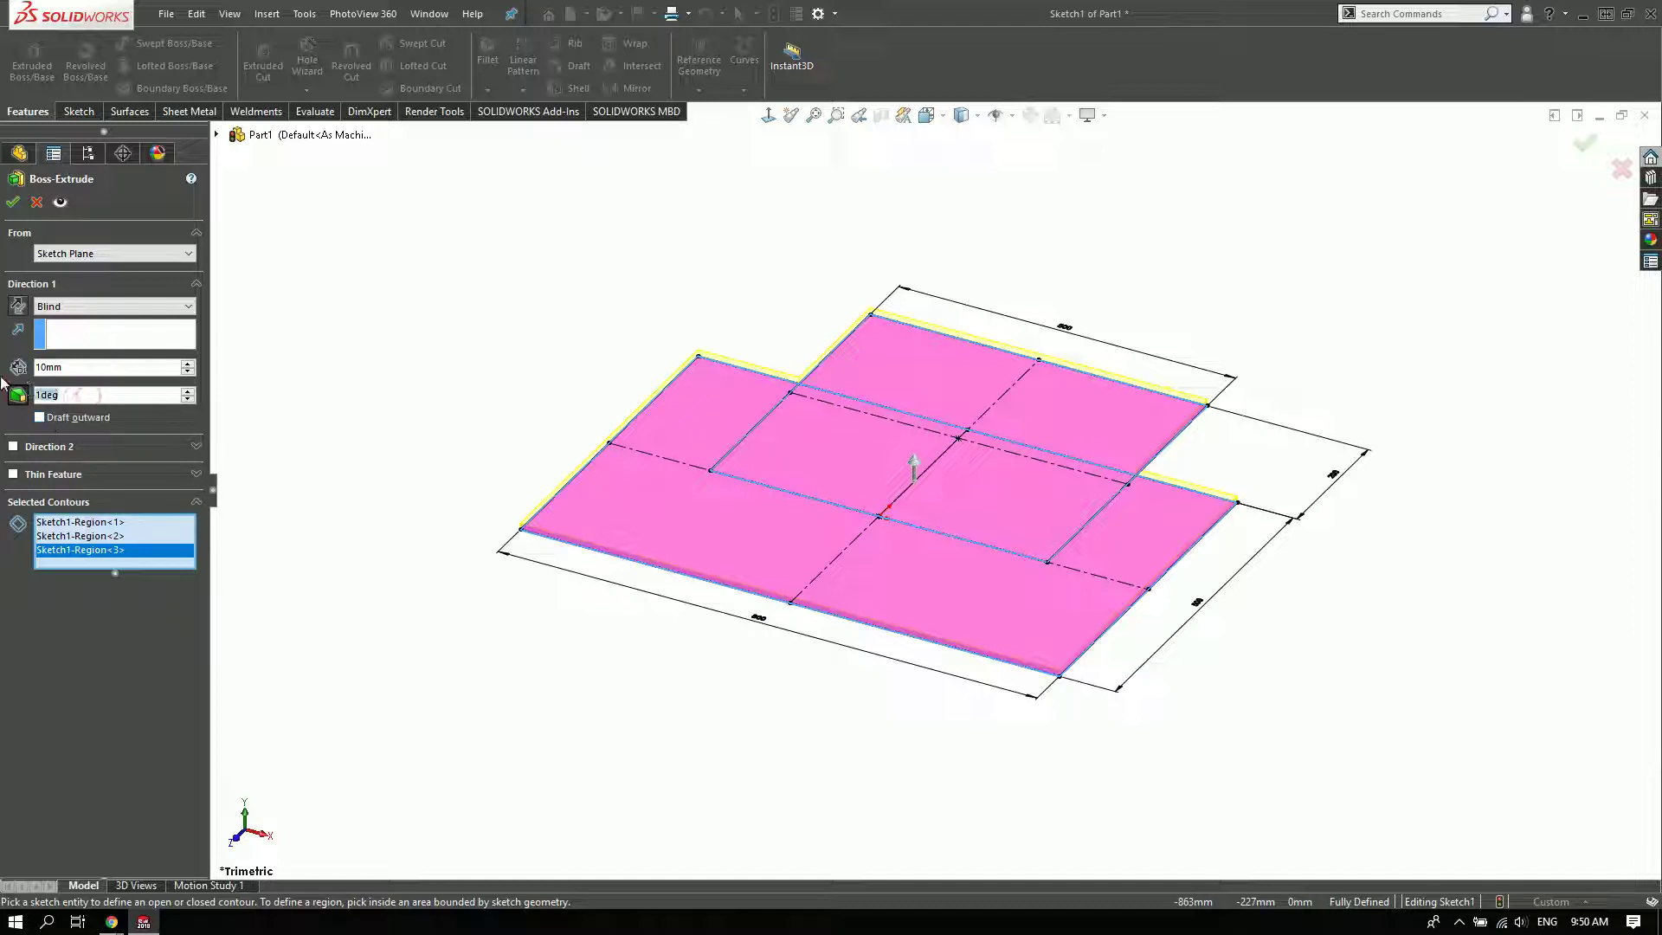
type("5")
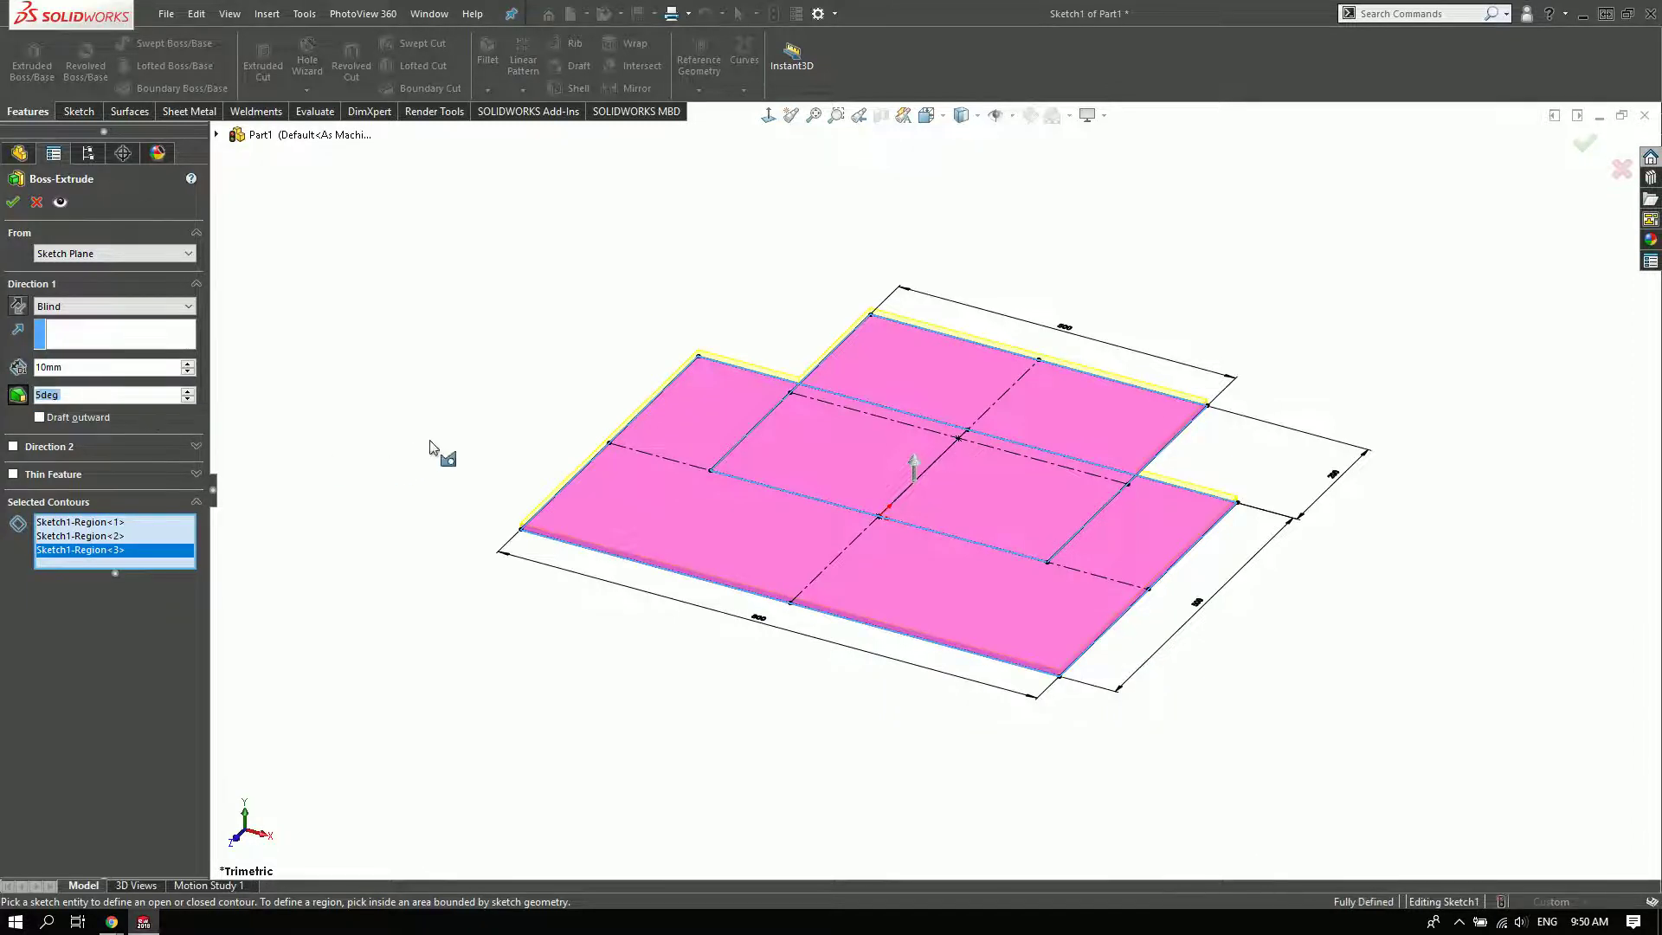
scroll(485, 509, "down", 3)
scroll(675, 541, "down", 4)
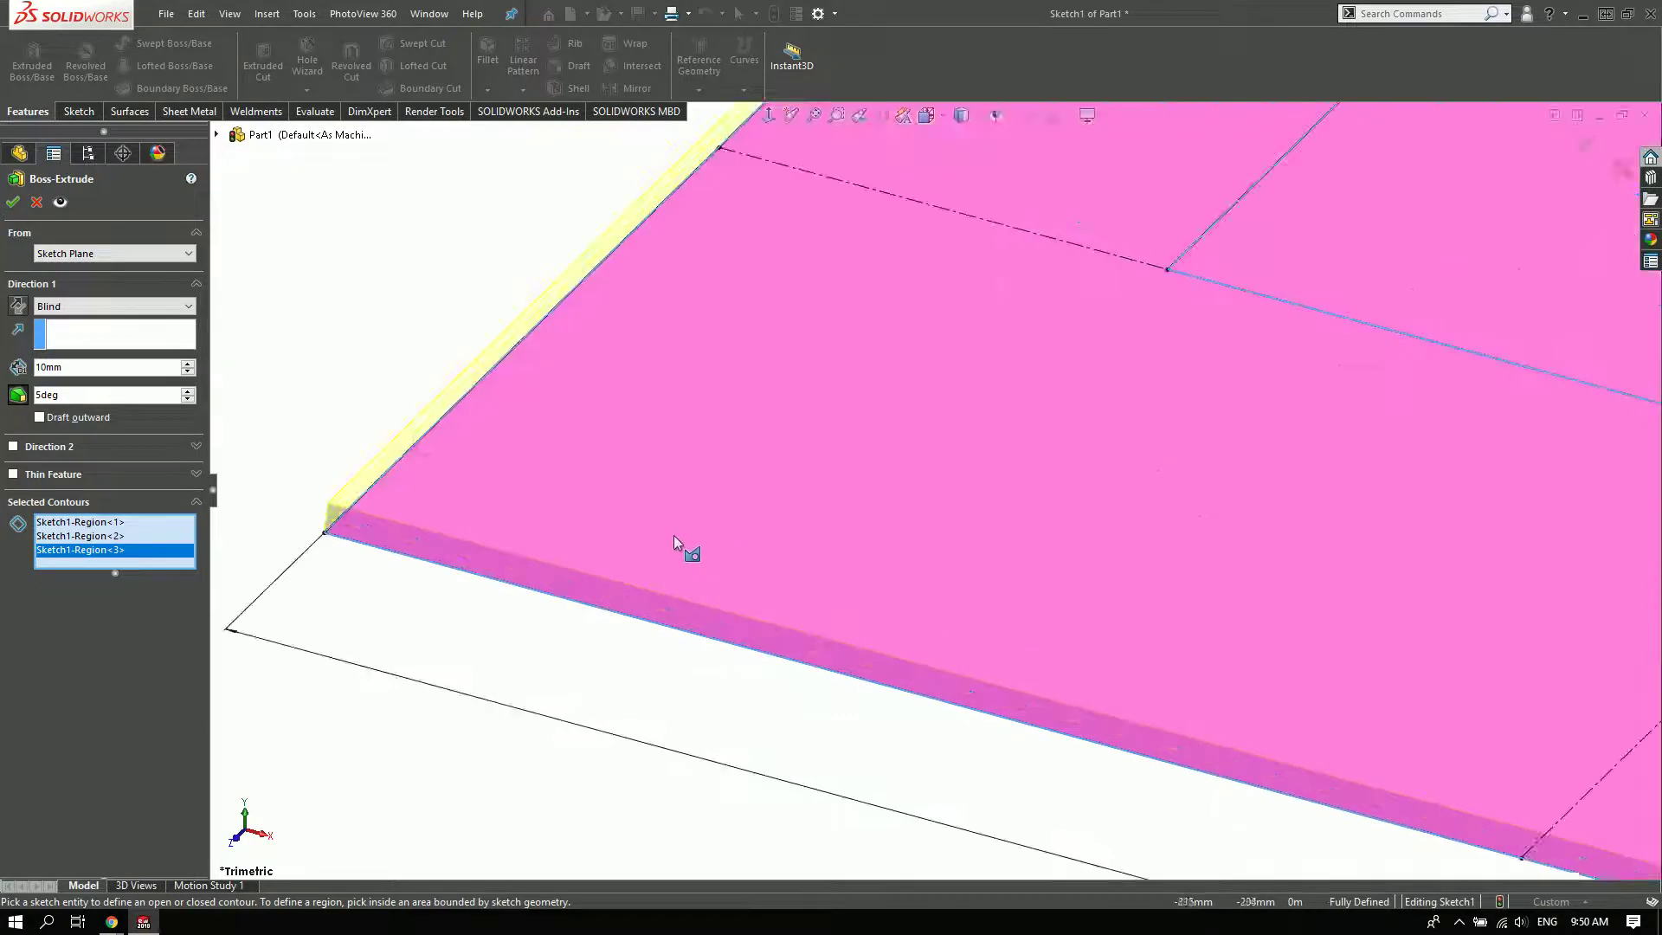
left_click(40, 417)
scroll(638, 401, "up", 2)
scroll(645, 406, "up", 3)
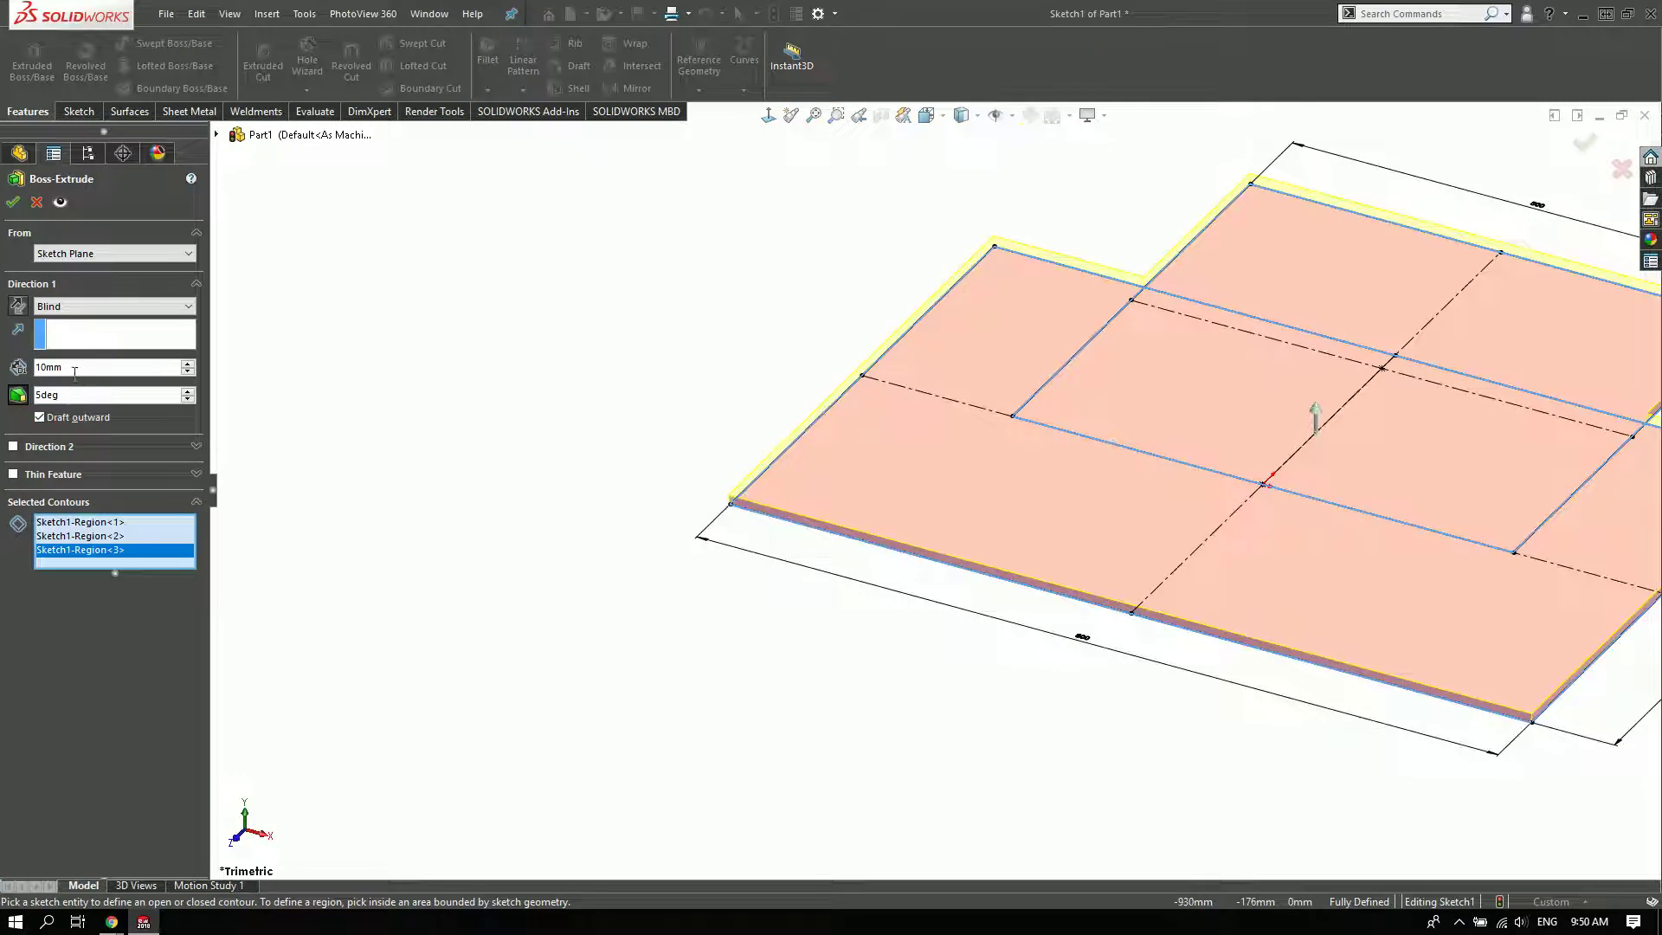
type("50")
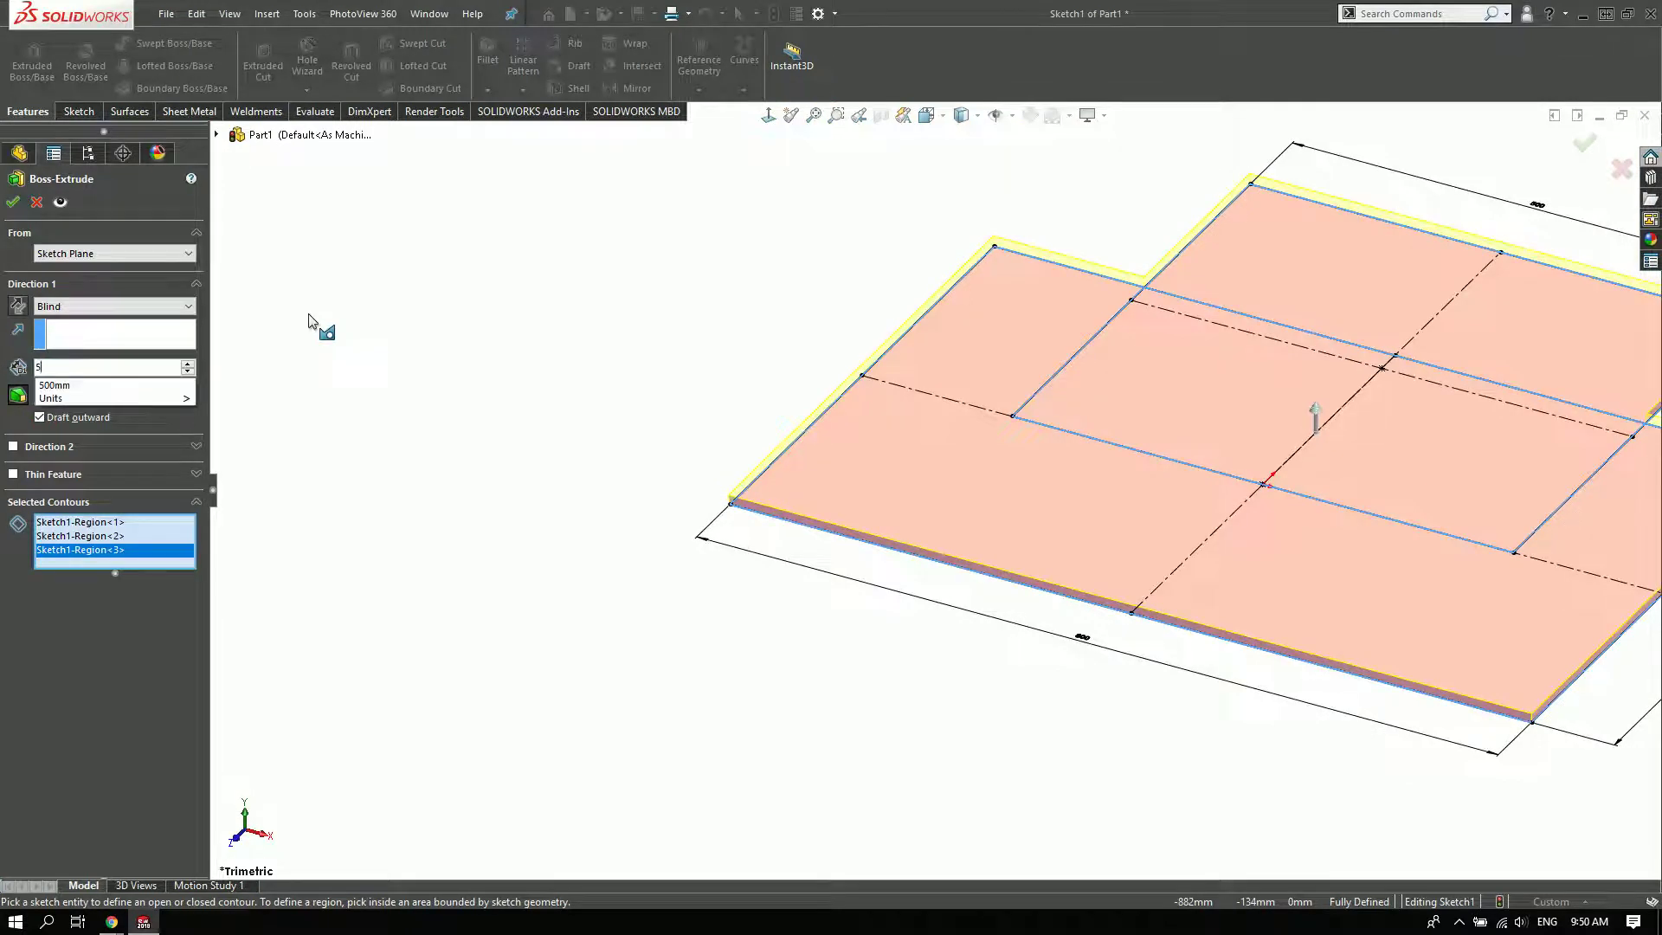
key("Return")
scroll(1004, 458, "up", 3)
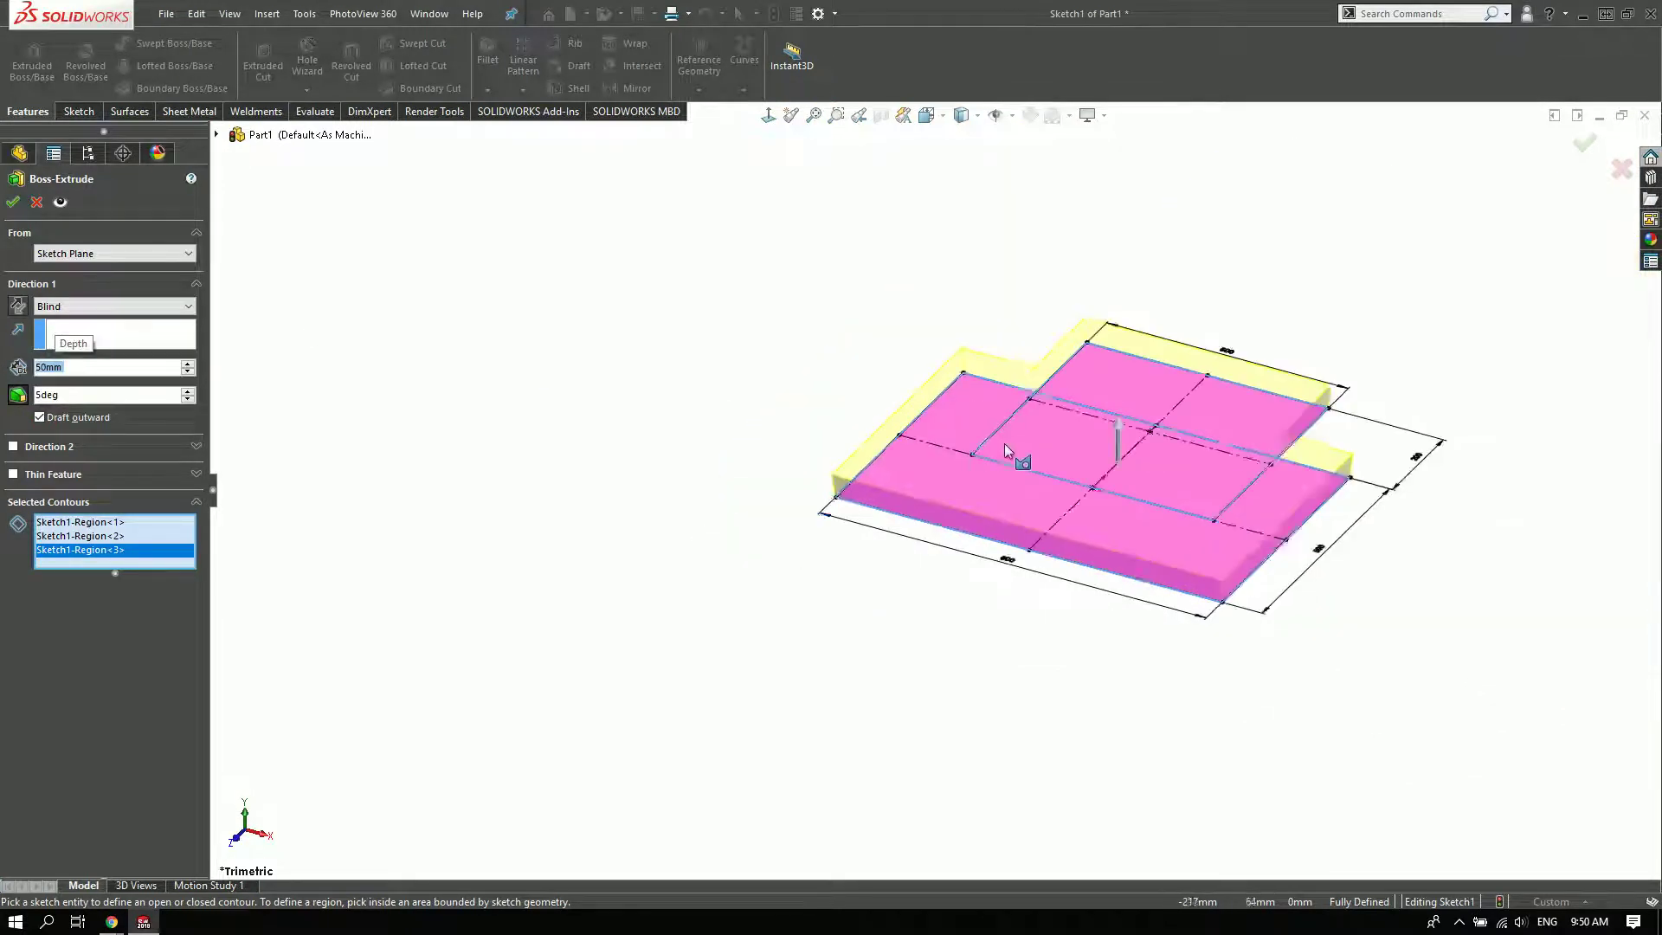
scroll(809, 266, "down", 1)
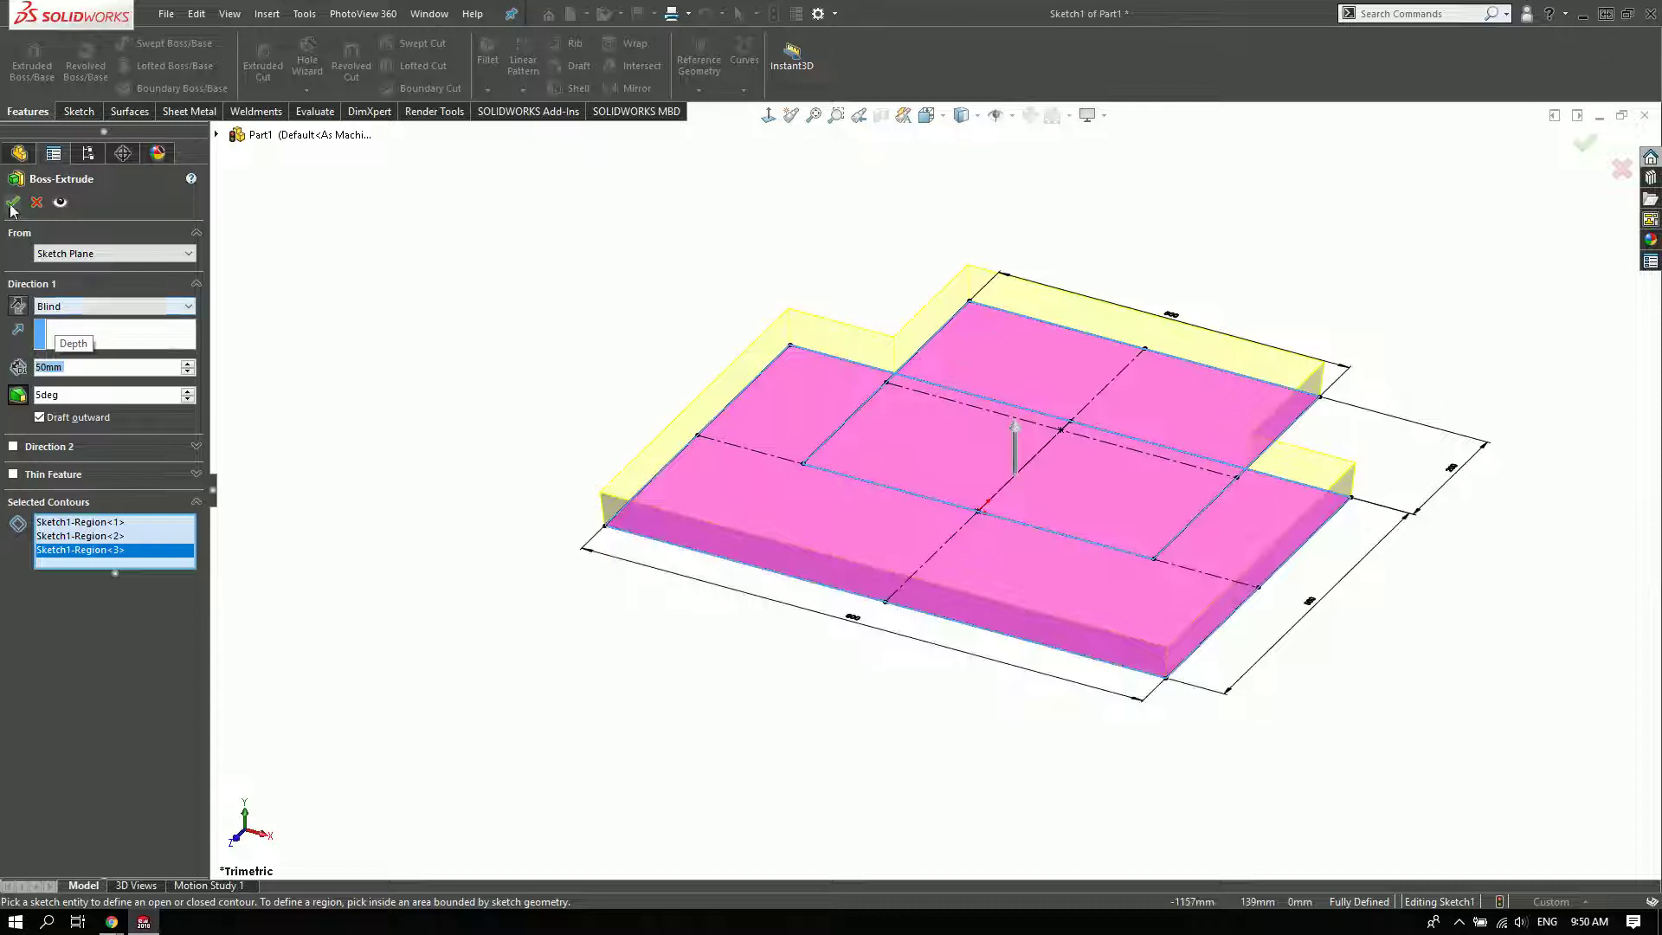
key("Return")
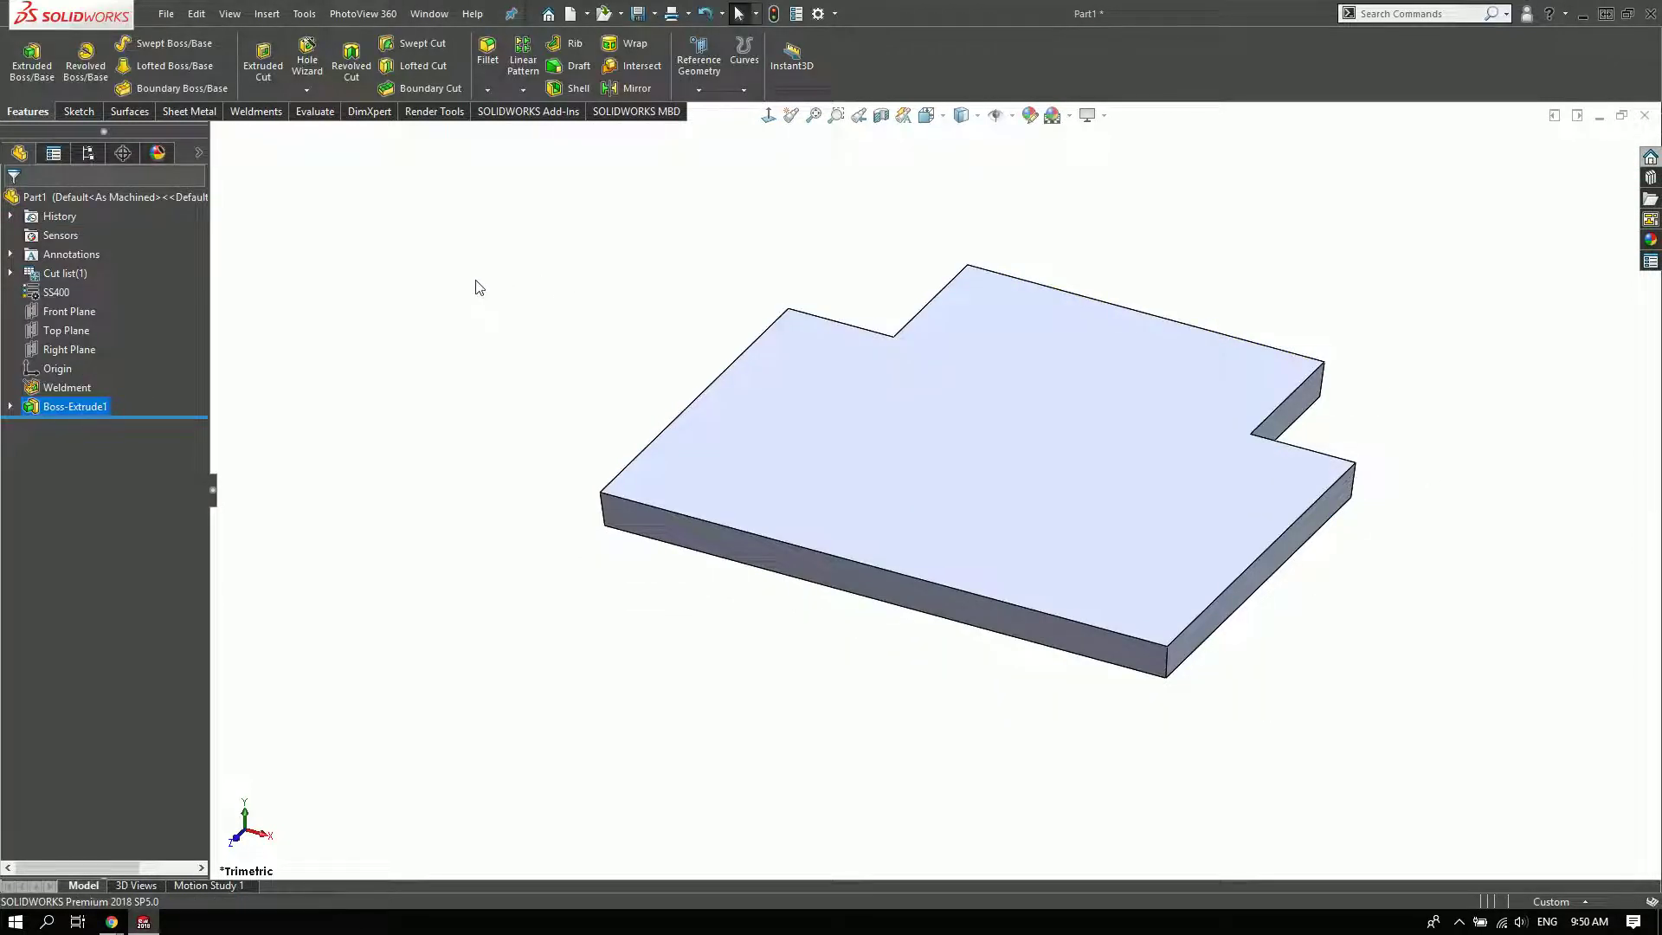
left_click(488, 89)
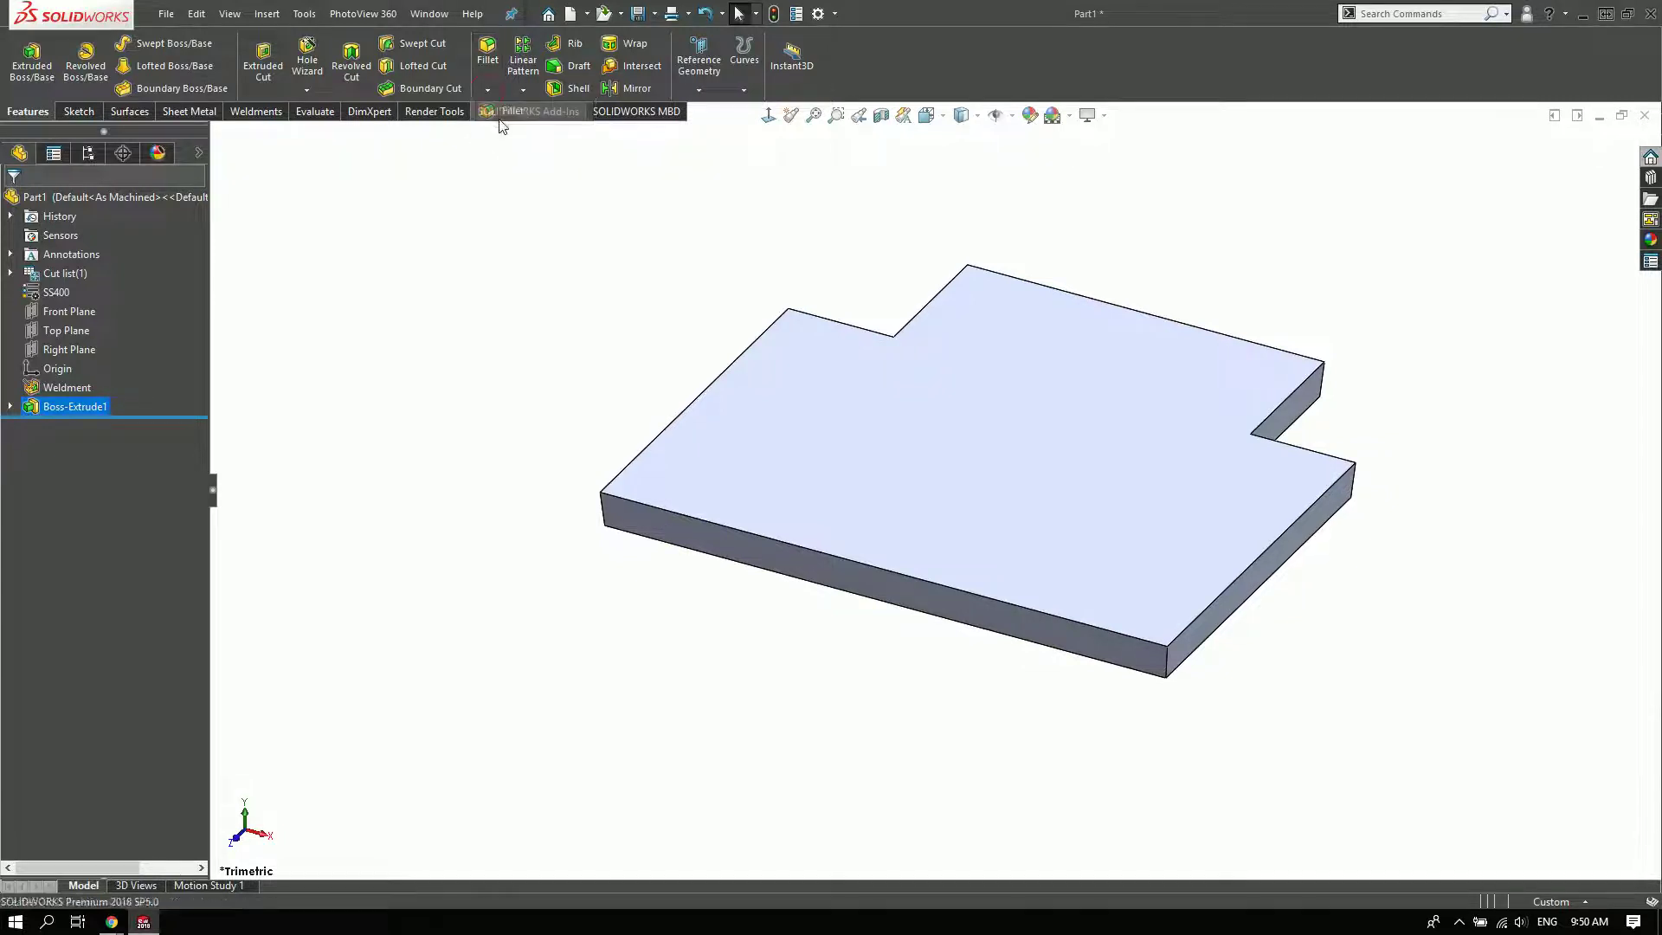
- Select all eight vertical corner edges of the plate for a fillet
left_click(502, 107)
middle_click_drag(1093, 427, 1056, 467)
scroll(1024, 502, "down", 5)
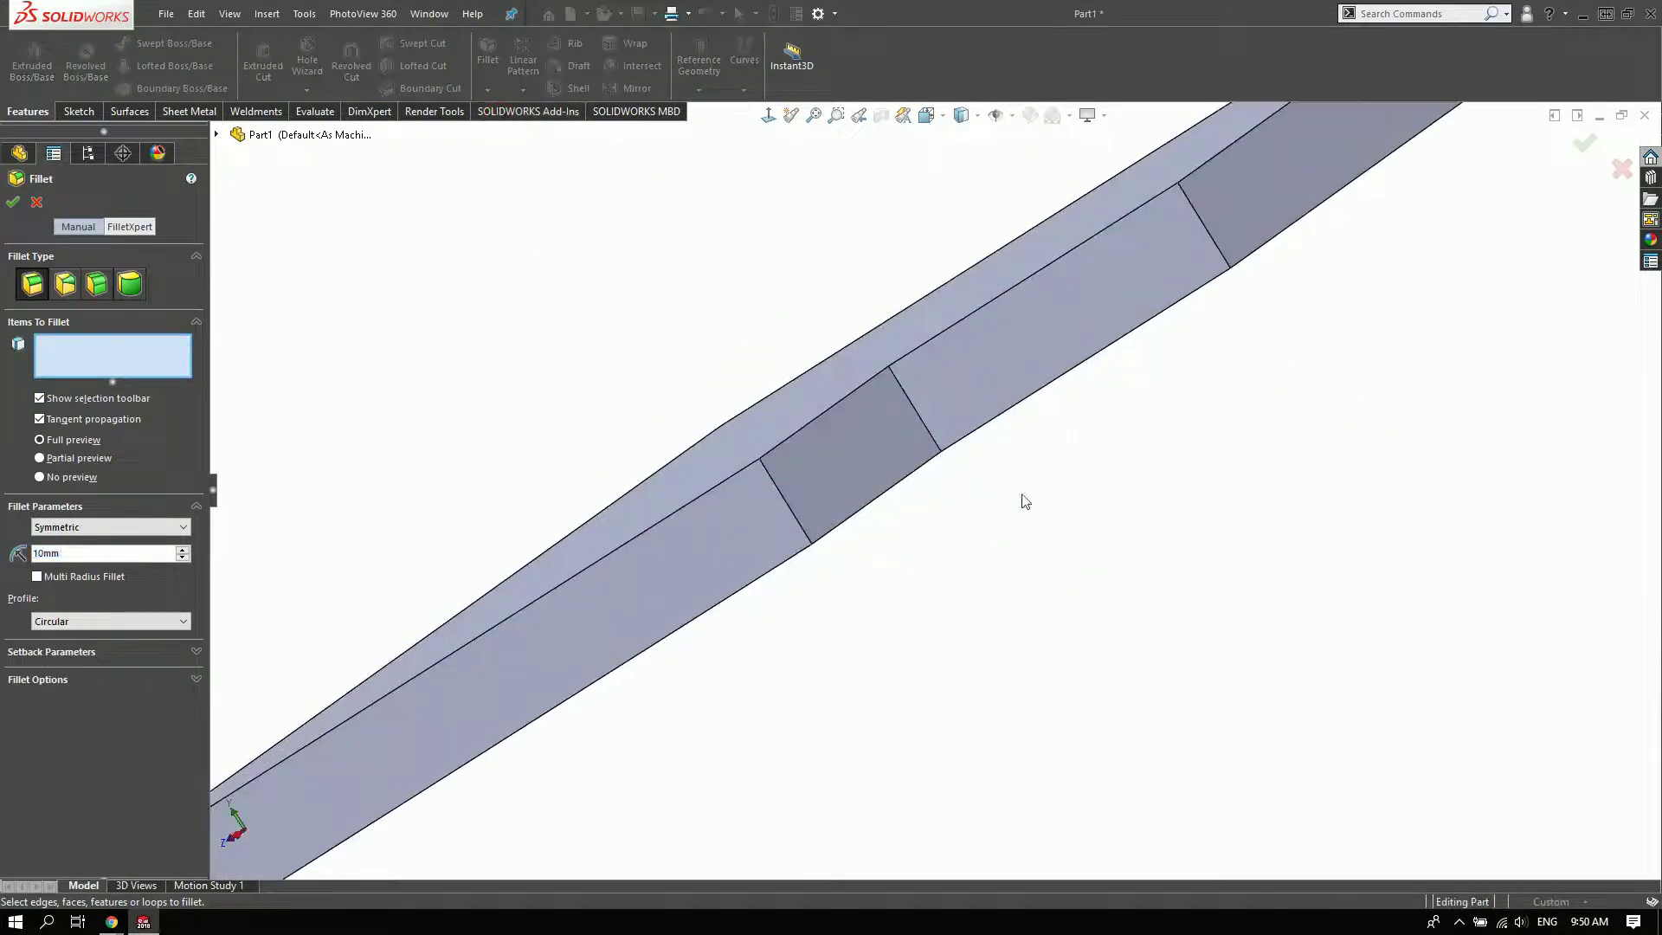
left_click(921, 420)
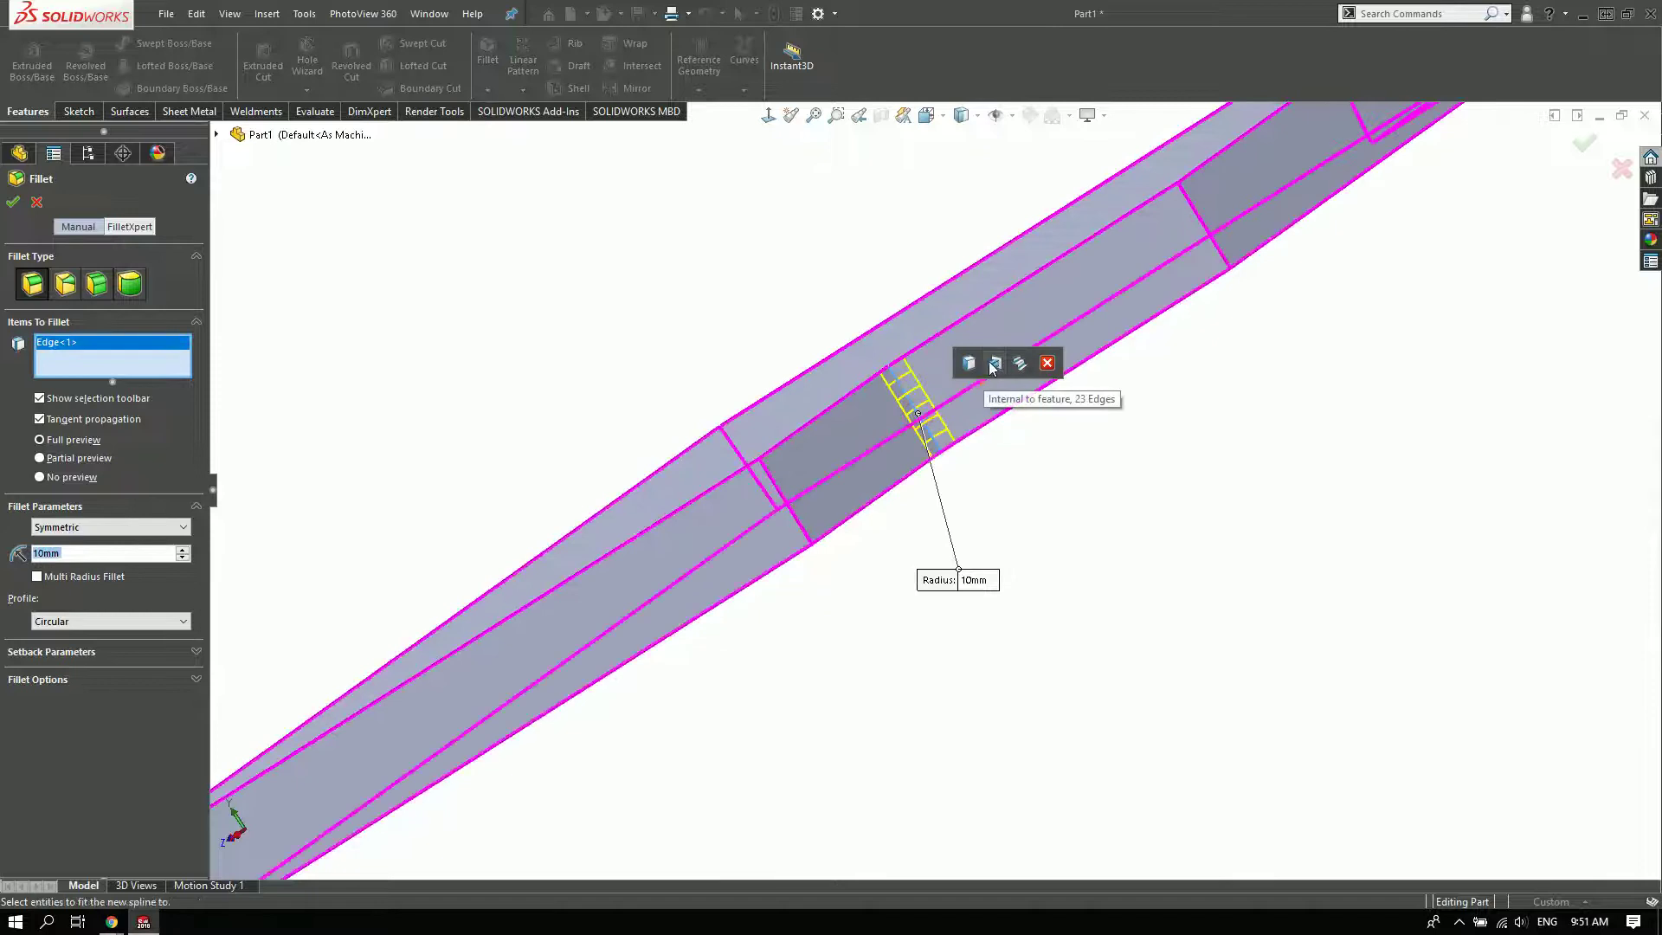
left_click(966, 364)
scroll(1187, 501, "up", 2)
scroll(1187, 501, "up", 5)
middle_click_drag(1187, 501, 1260, 500)
scroll(1203, 375, "down", 3)
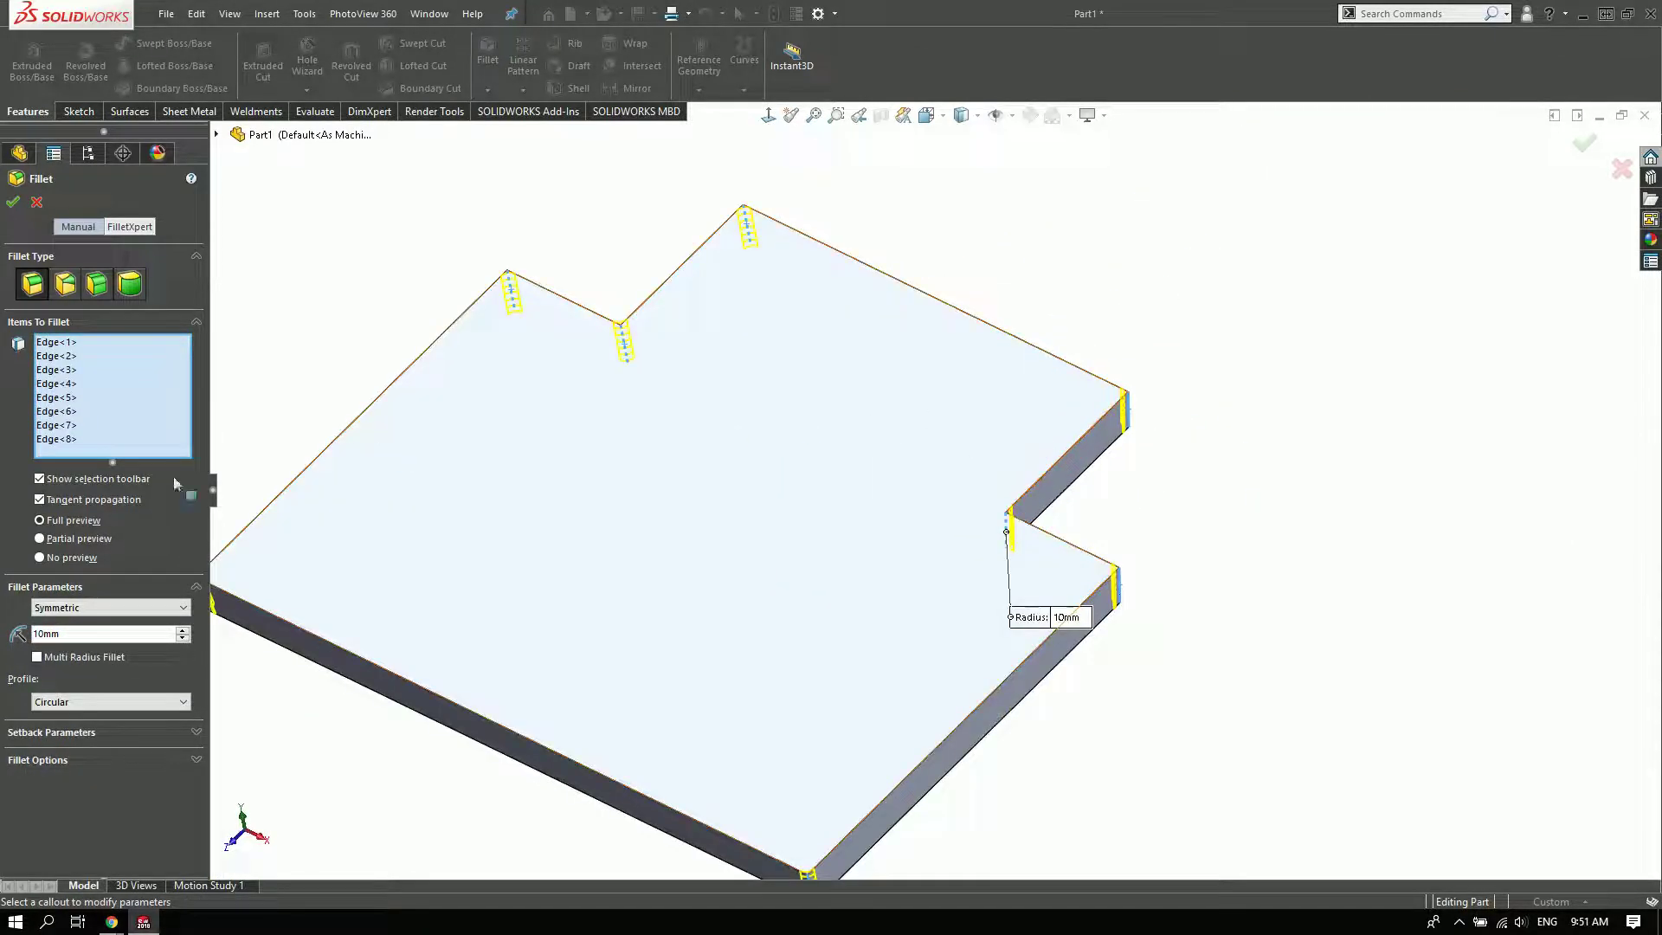
- Set the fillet radius to 50 mm and confirm Fillet1
double_click(65, 633)
type("100")
key("Return")
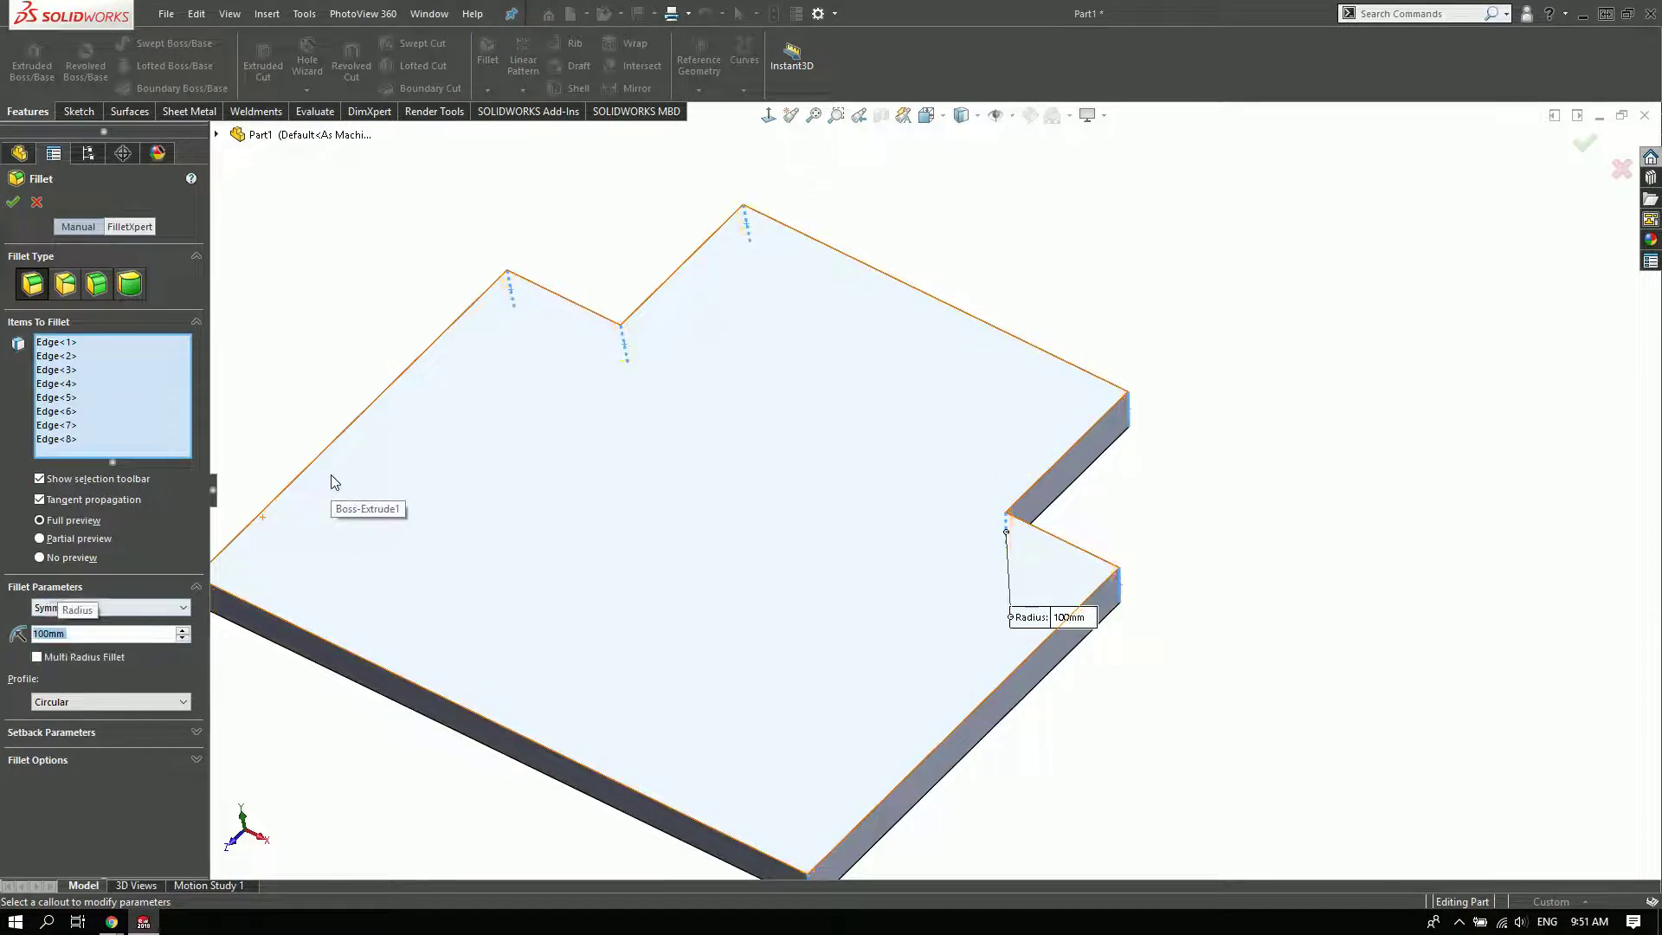
type("20")
key("Return")
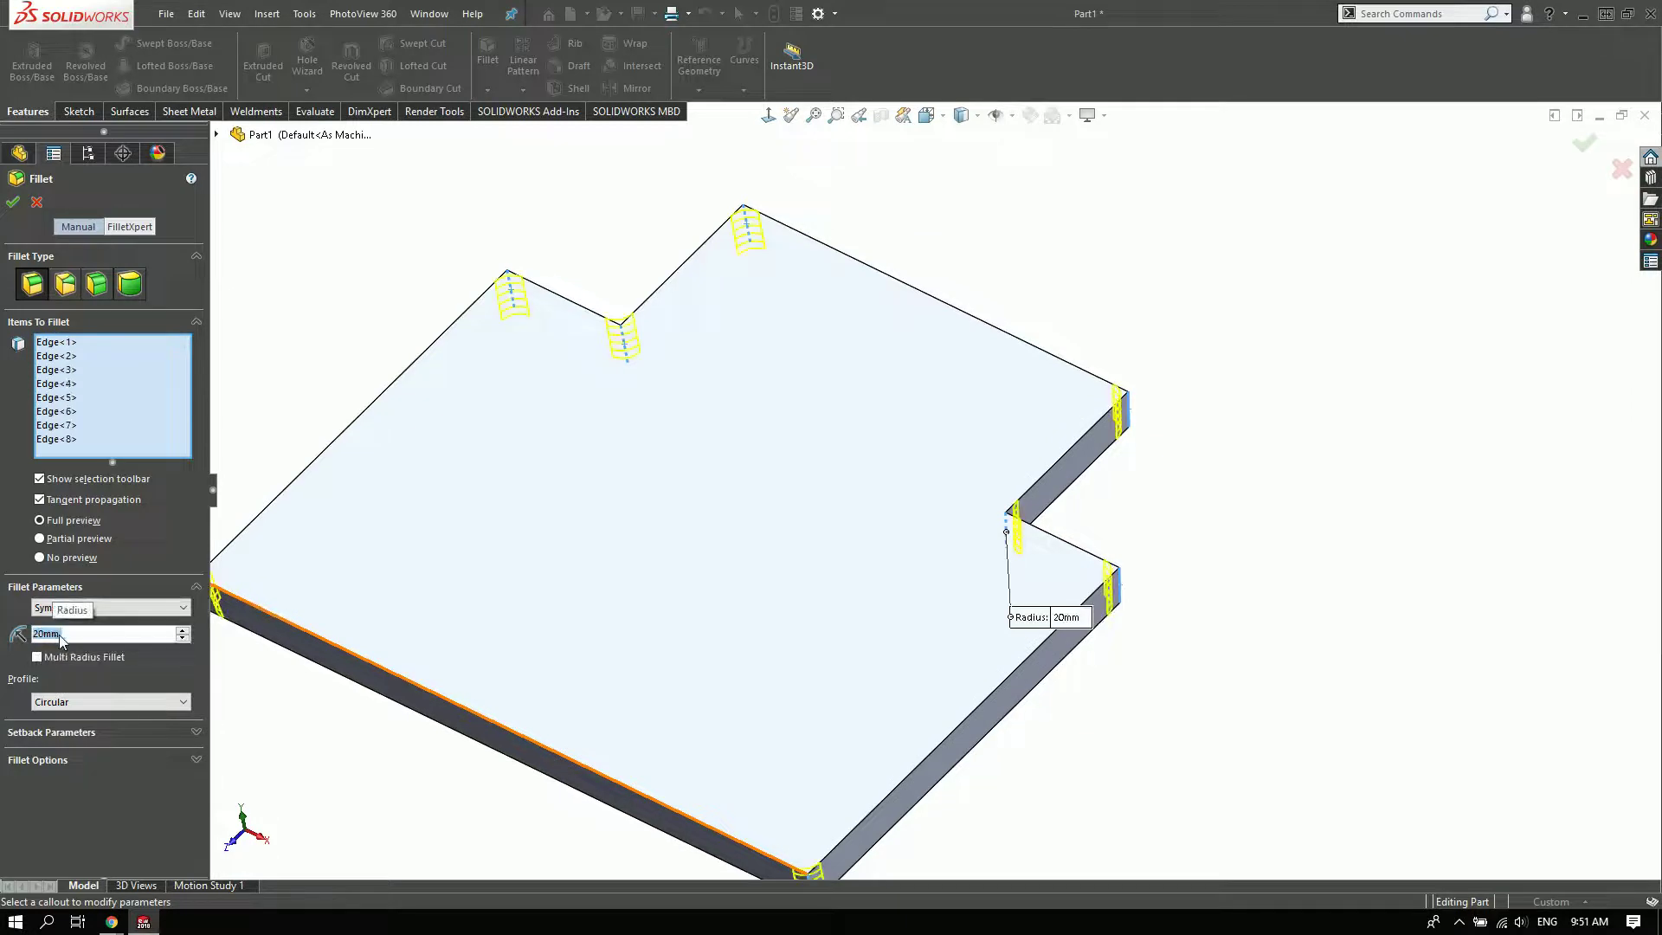
type("50")
key("Return")
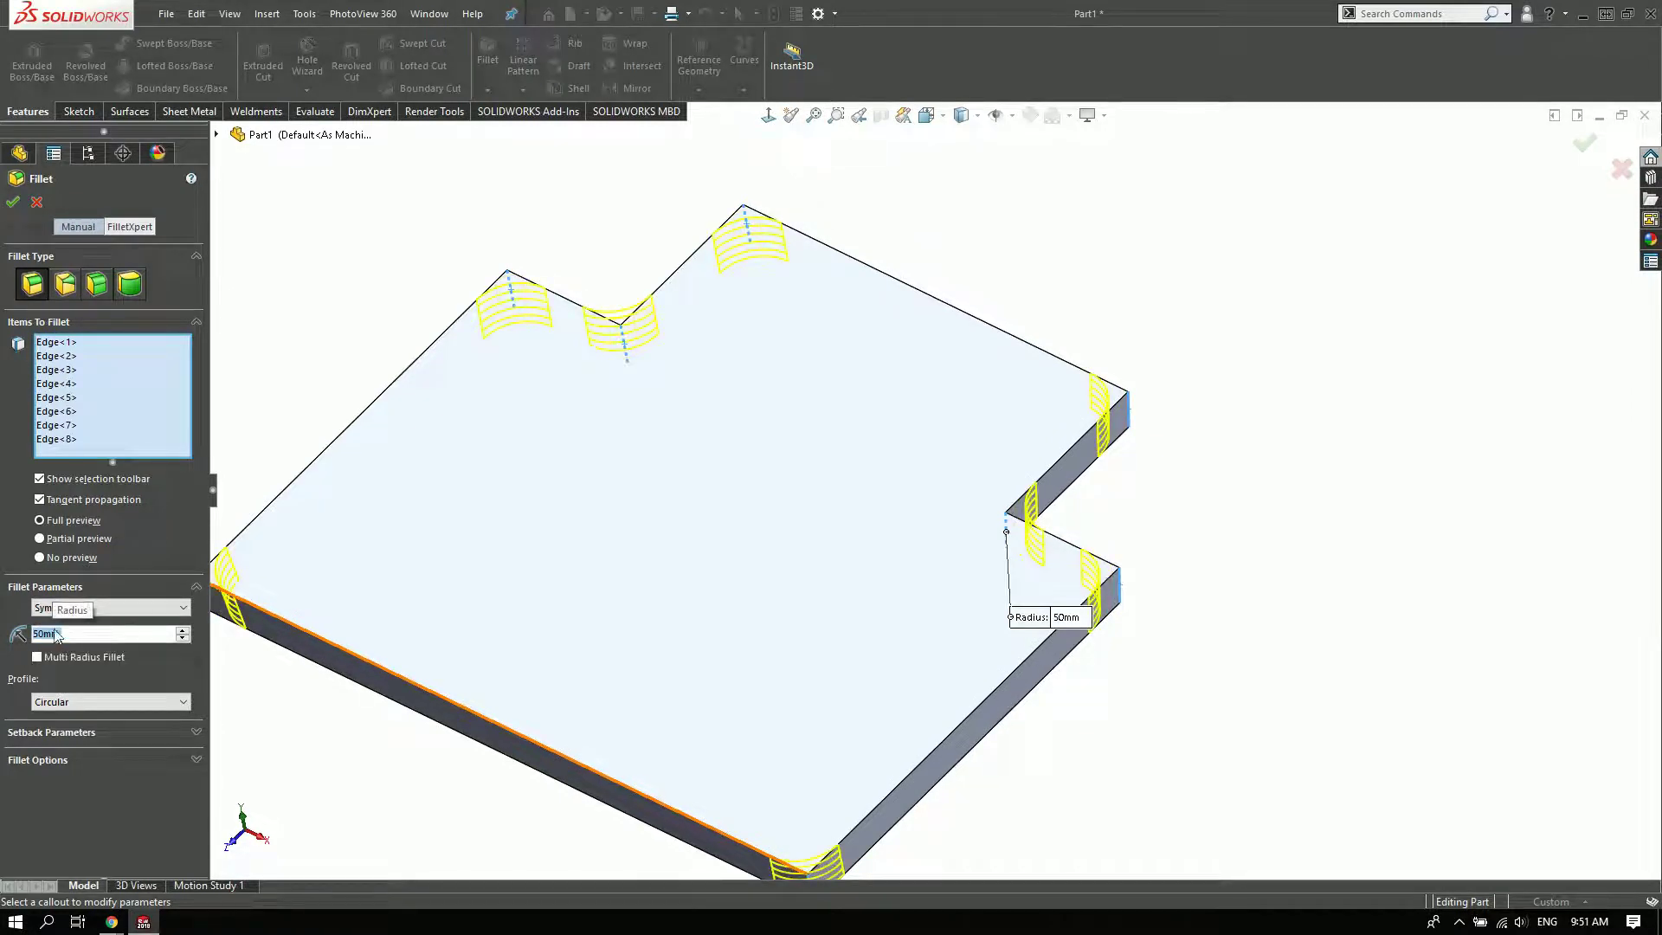
left_click(12, 202)
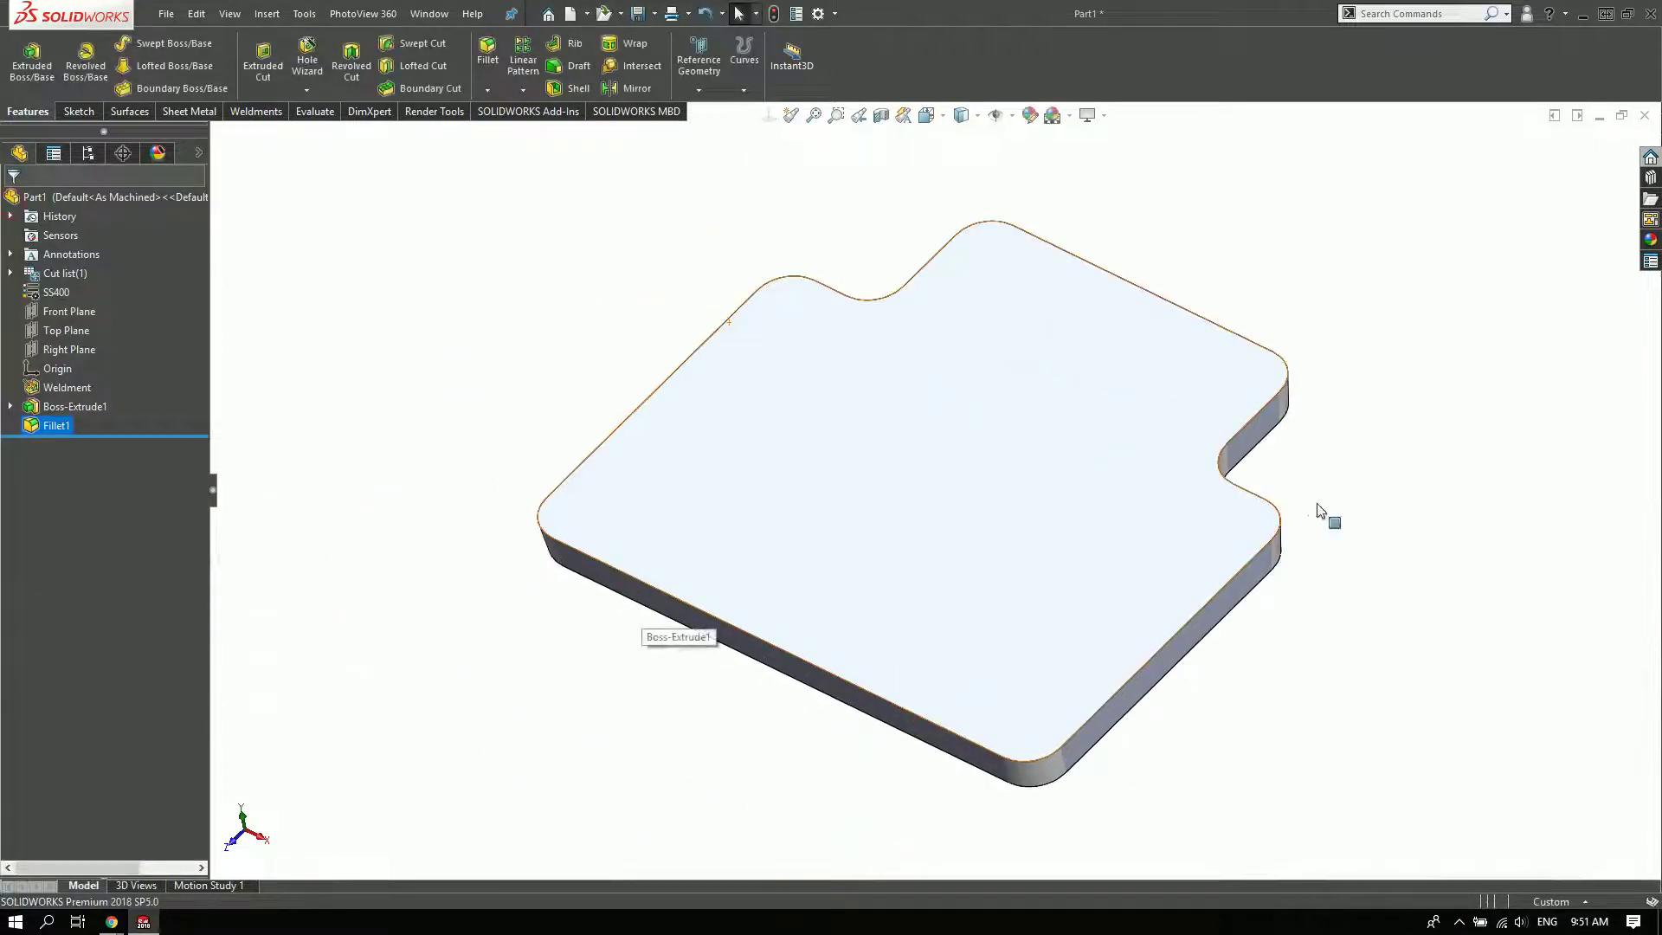
- Sketch on the plate's top face a 20 mm inward offset of its outline
middle_click_drag(1318, 511, 1307, 524)
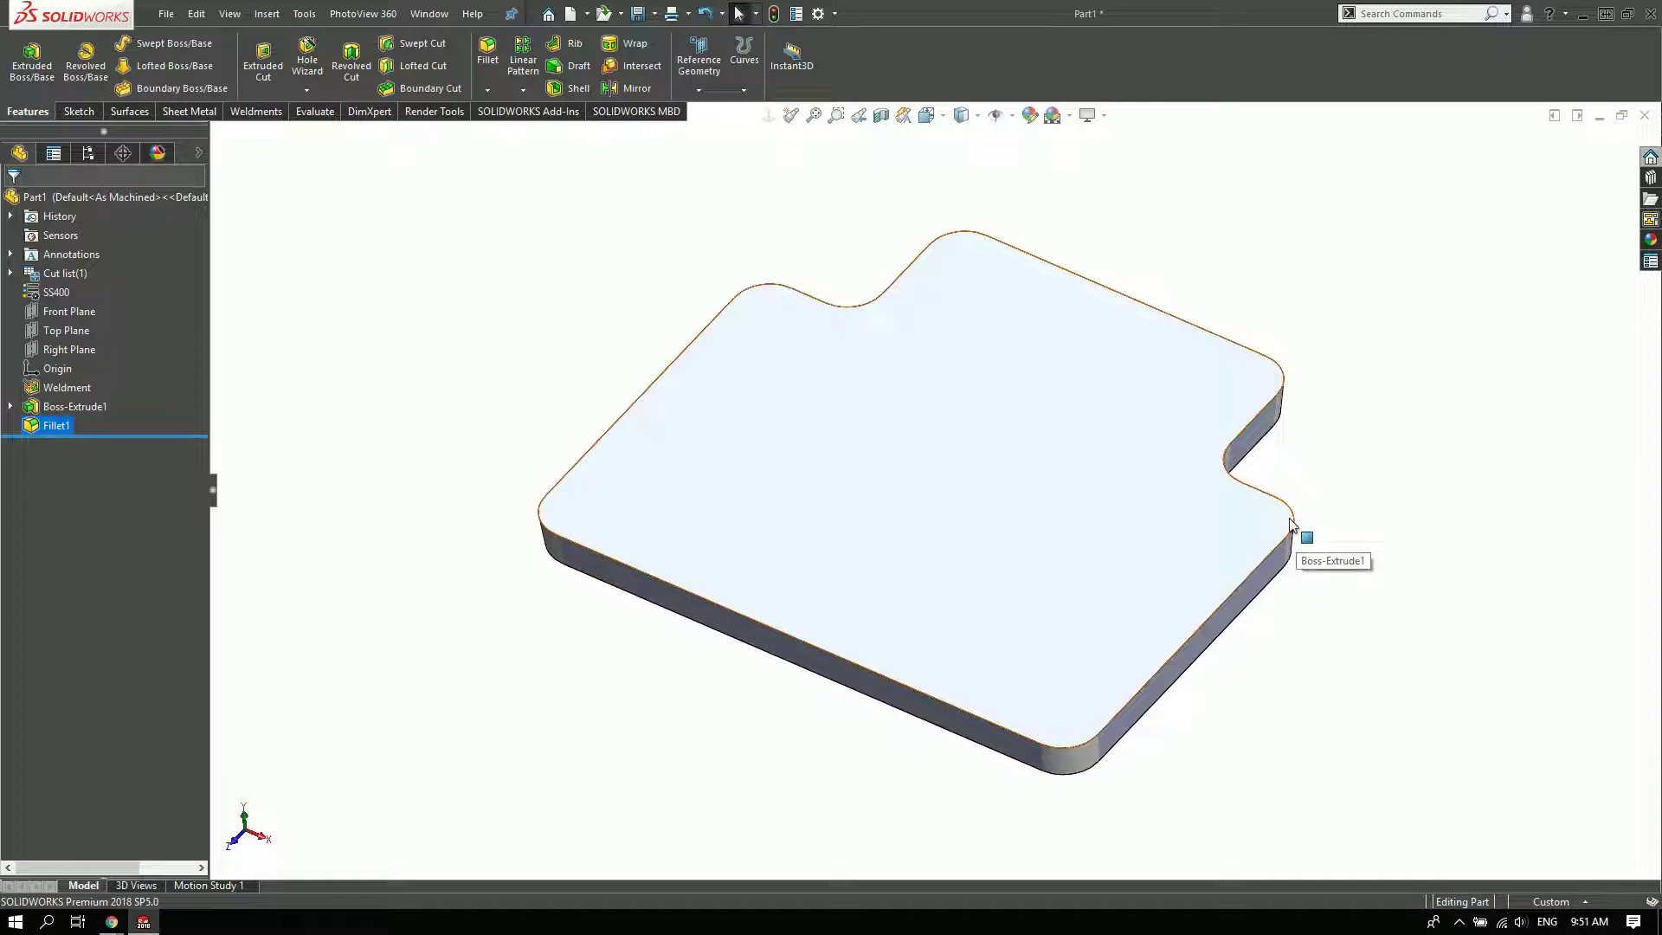
middle_click_drag(1087, 572, 1042, 278)
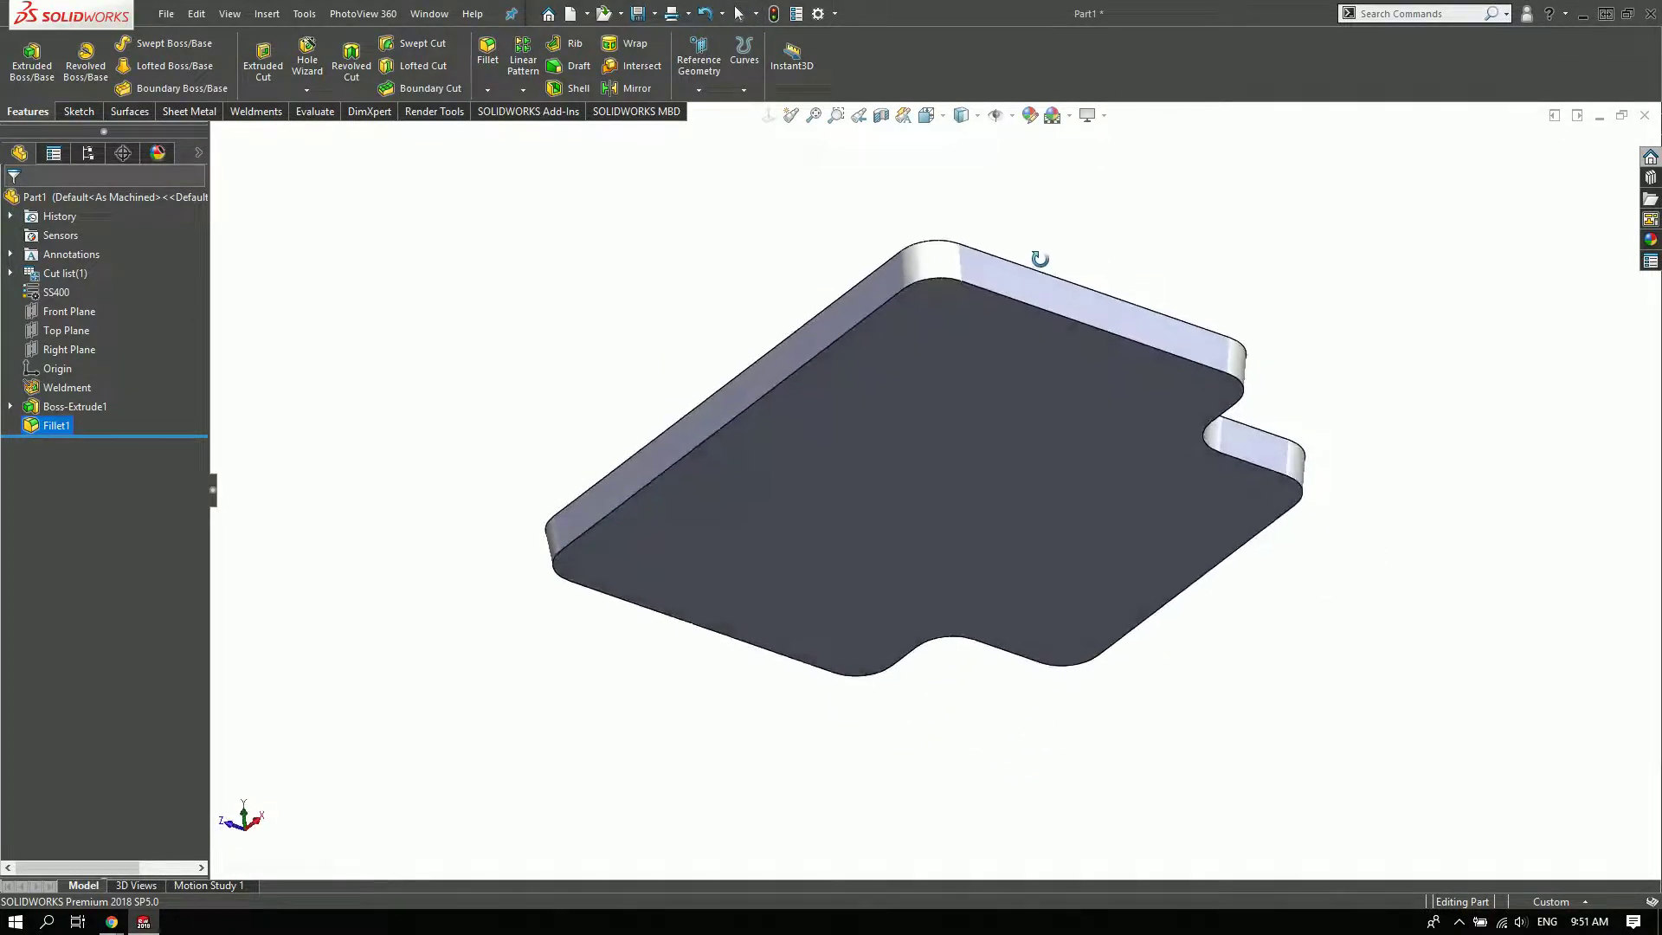
left_click(989, 413)
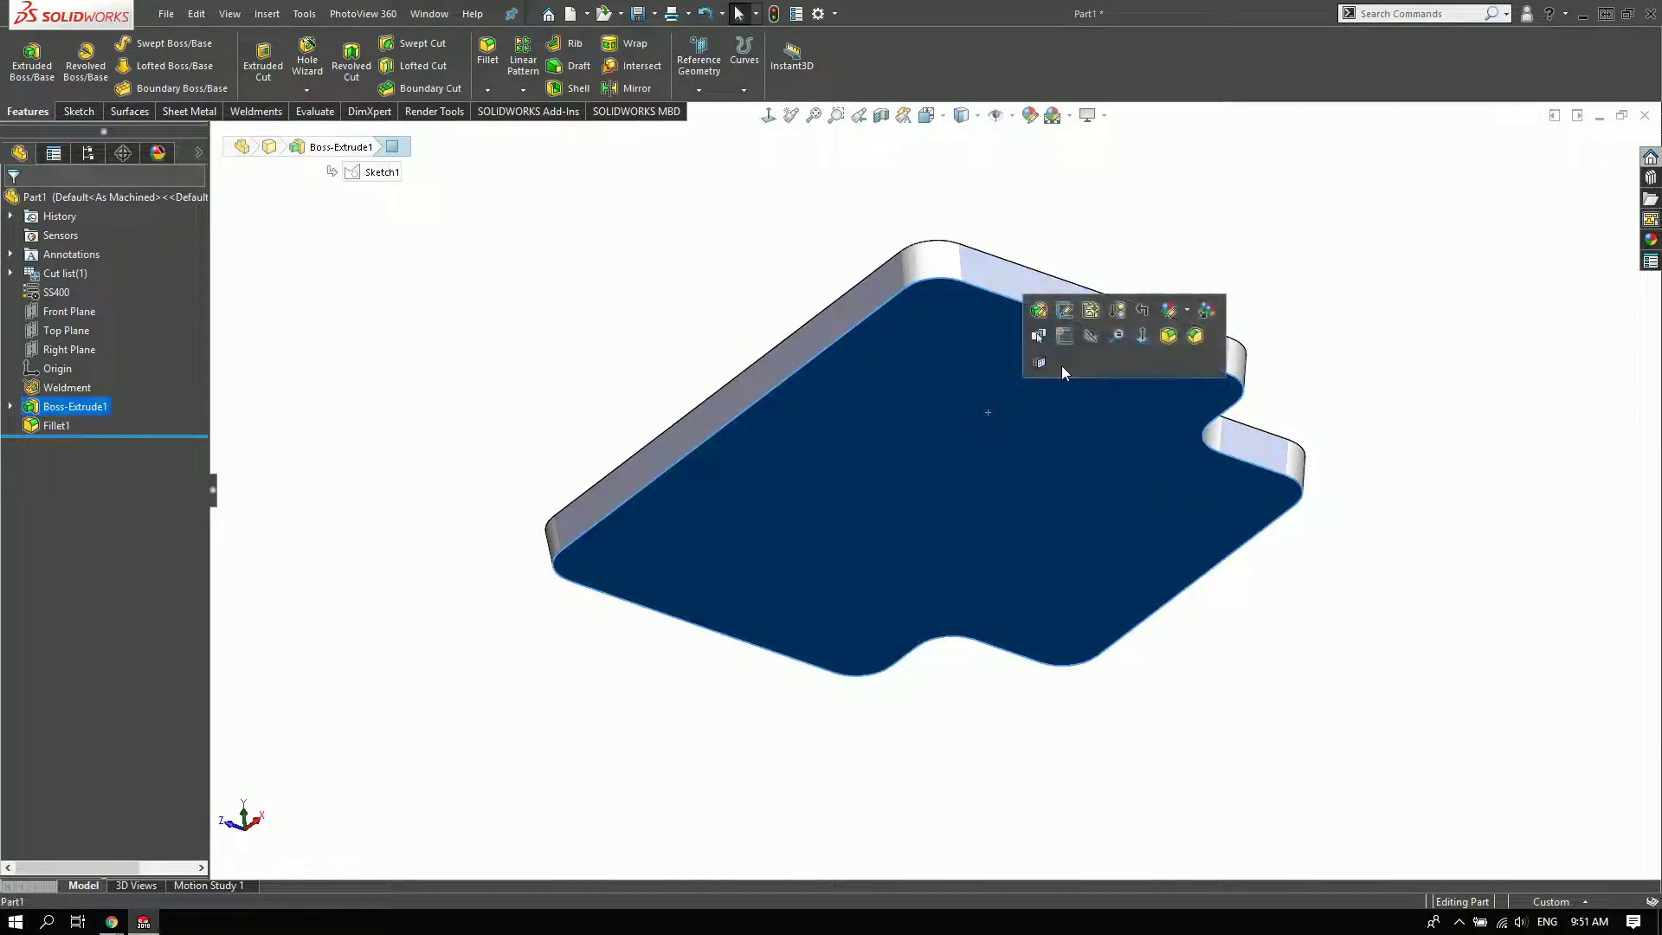
left_click(1063, 339)
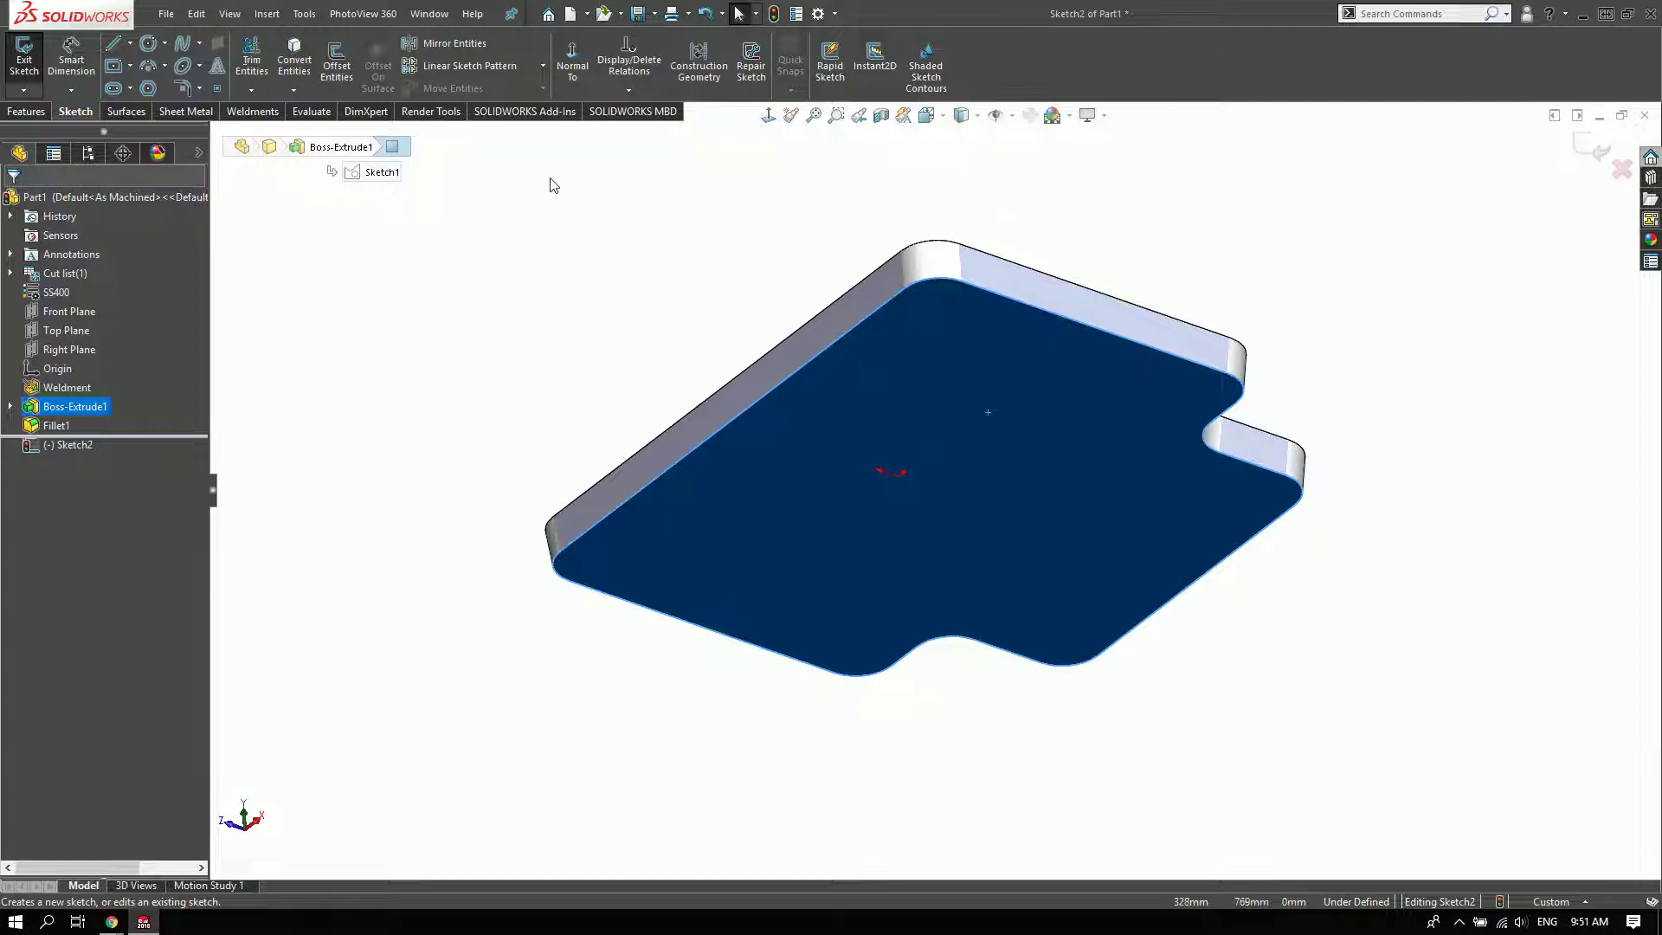
left_click(336, 58)
left_click(43, 290)
type("0")
key("Return")
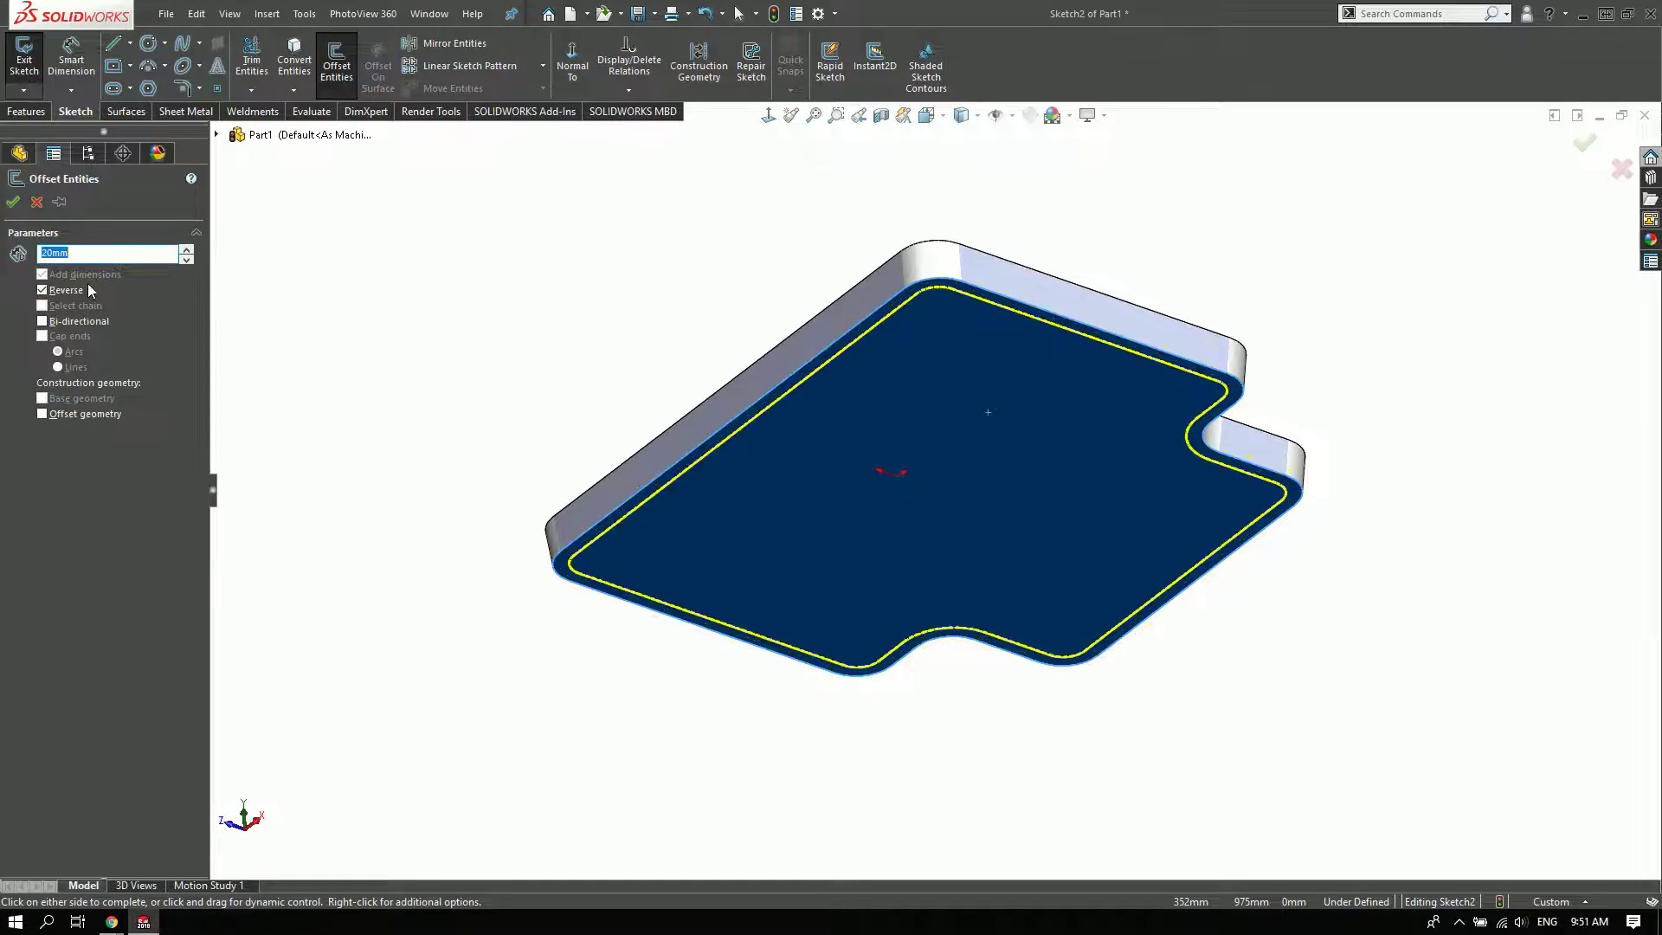
left_click(15, 205)
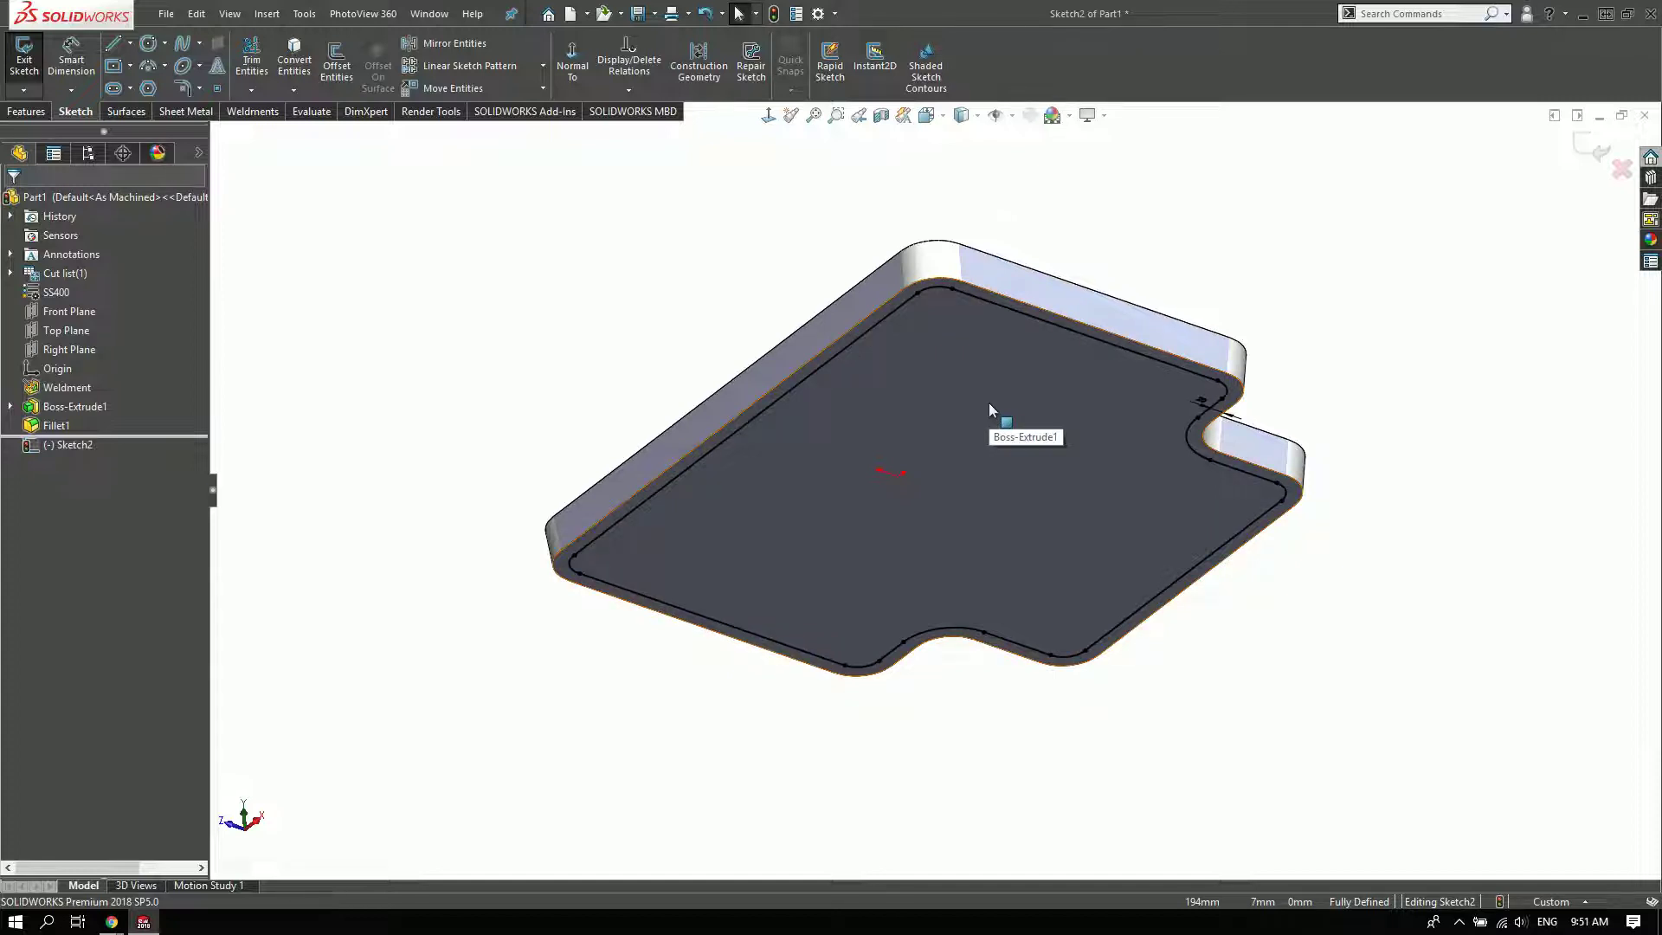
- Convert the top face's edges into the sketch with Convert Entities
left_click(989, 404)
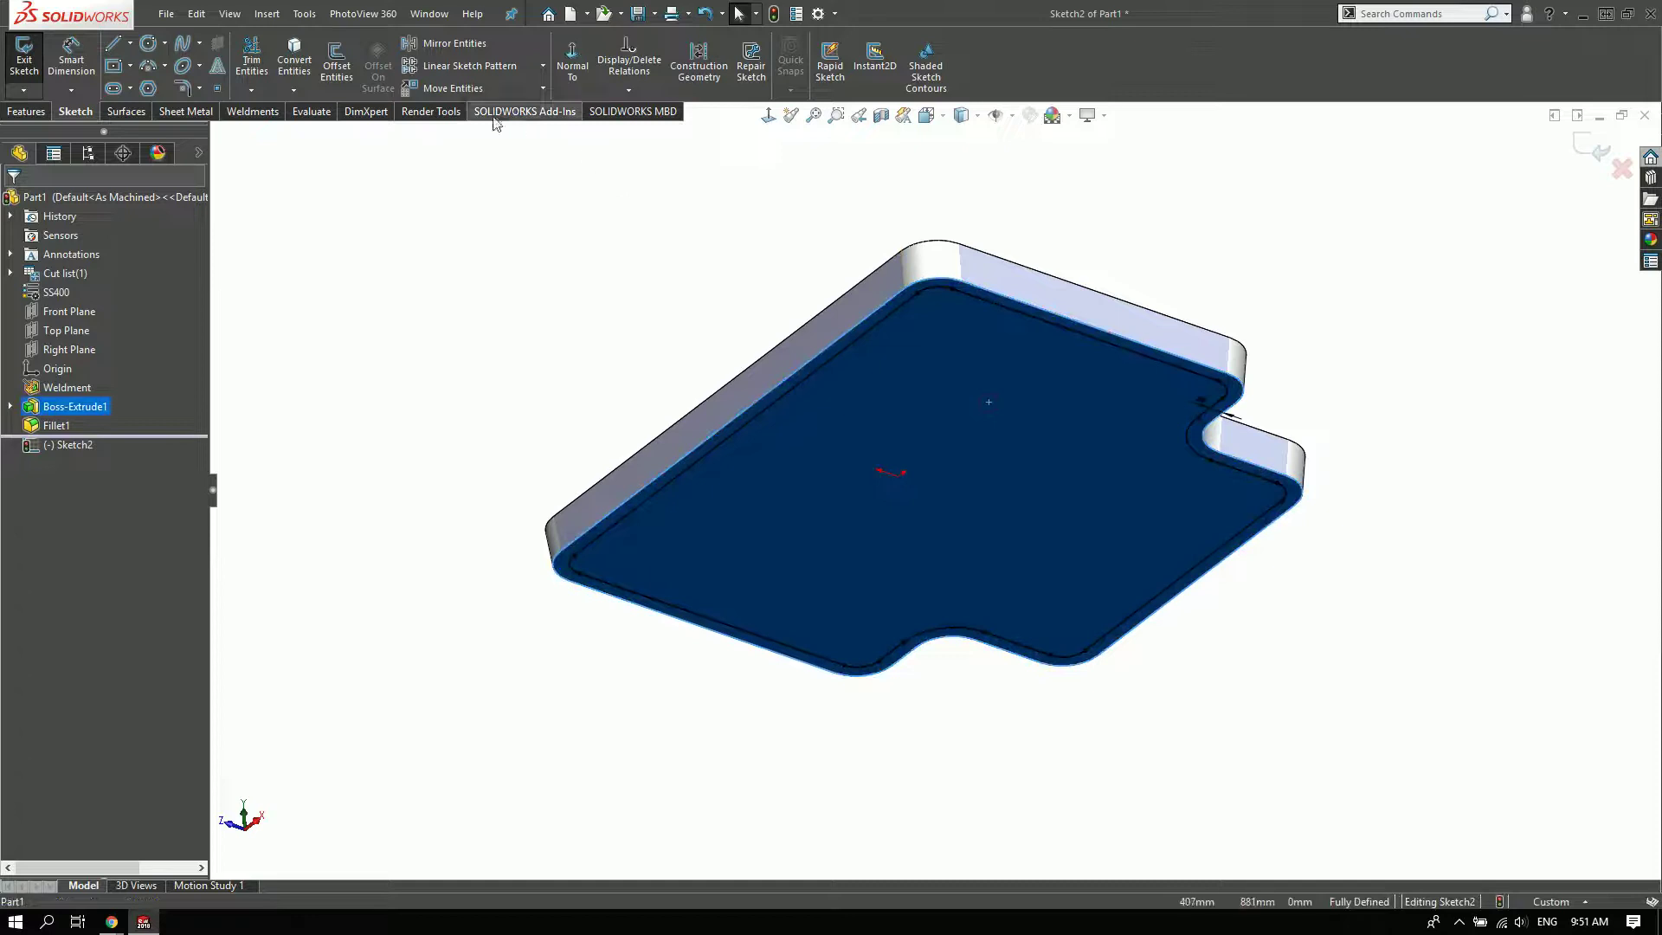
left_click(309, 60)
scroll(1093, 437, "down", 2)
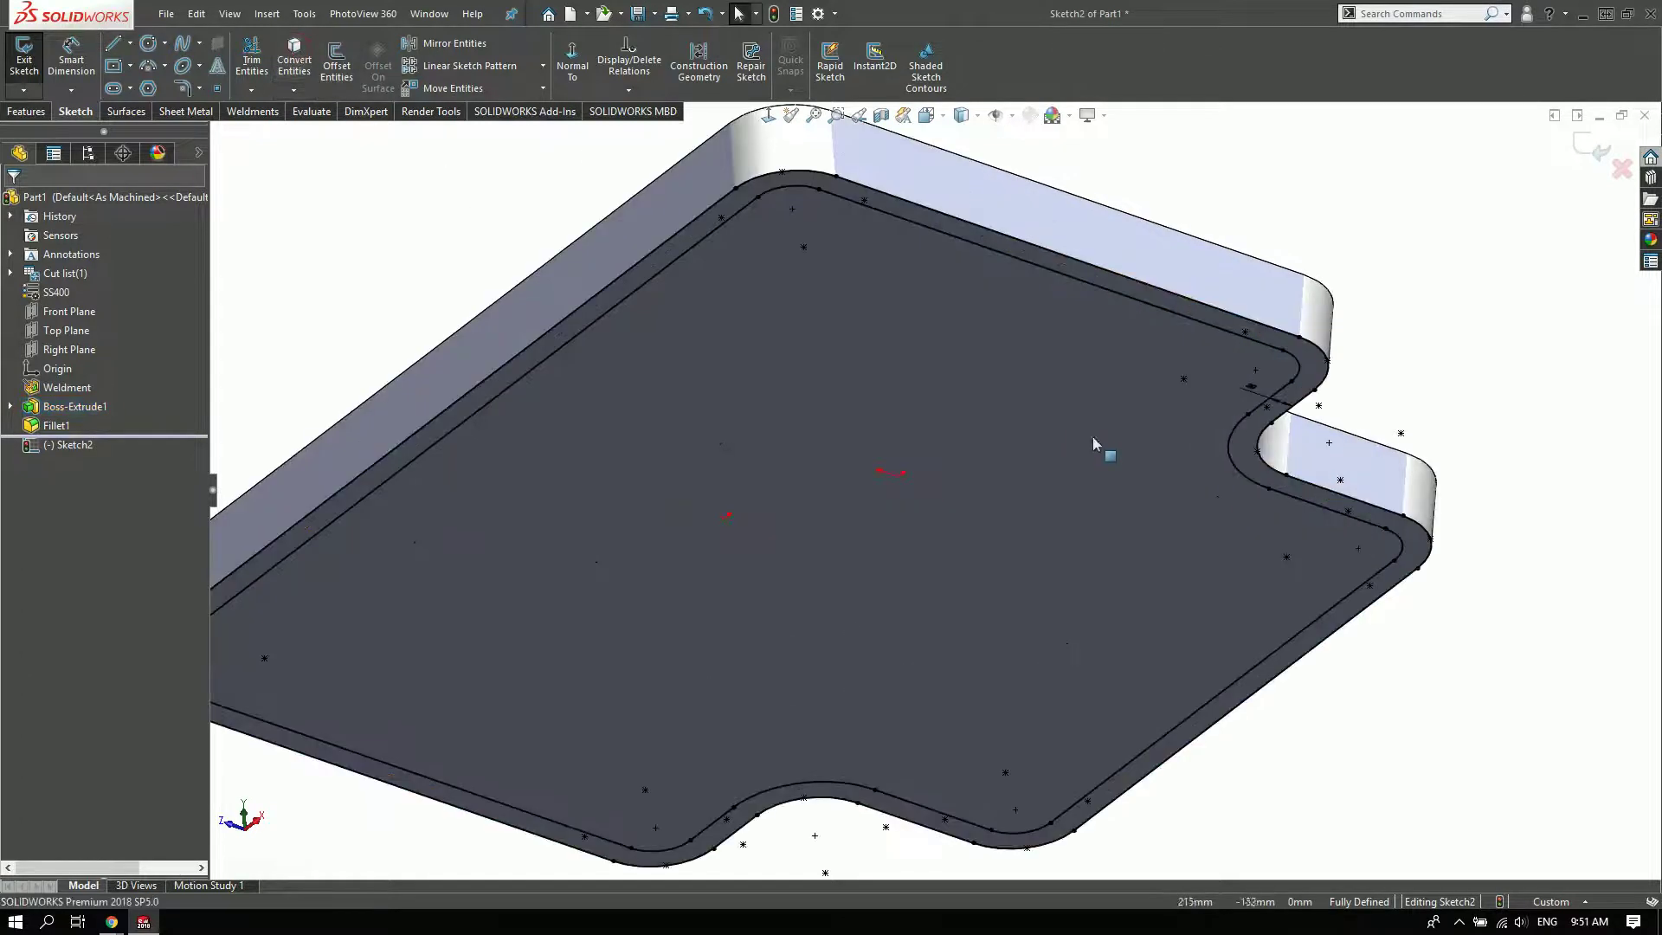
scroll(1175, 477, "up", 2)
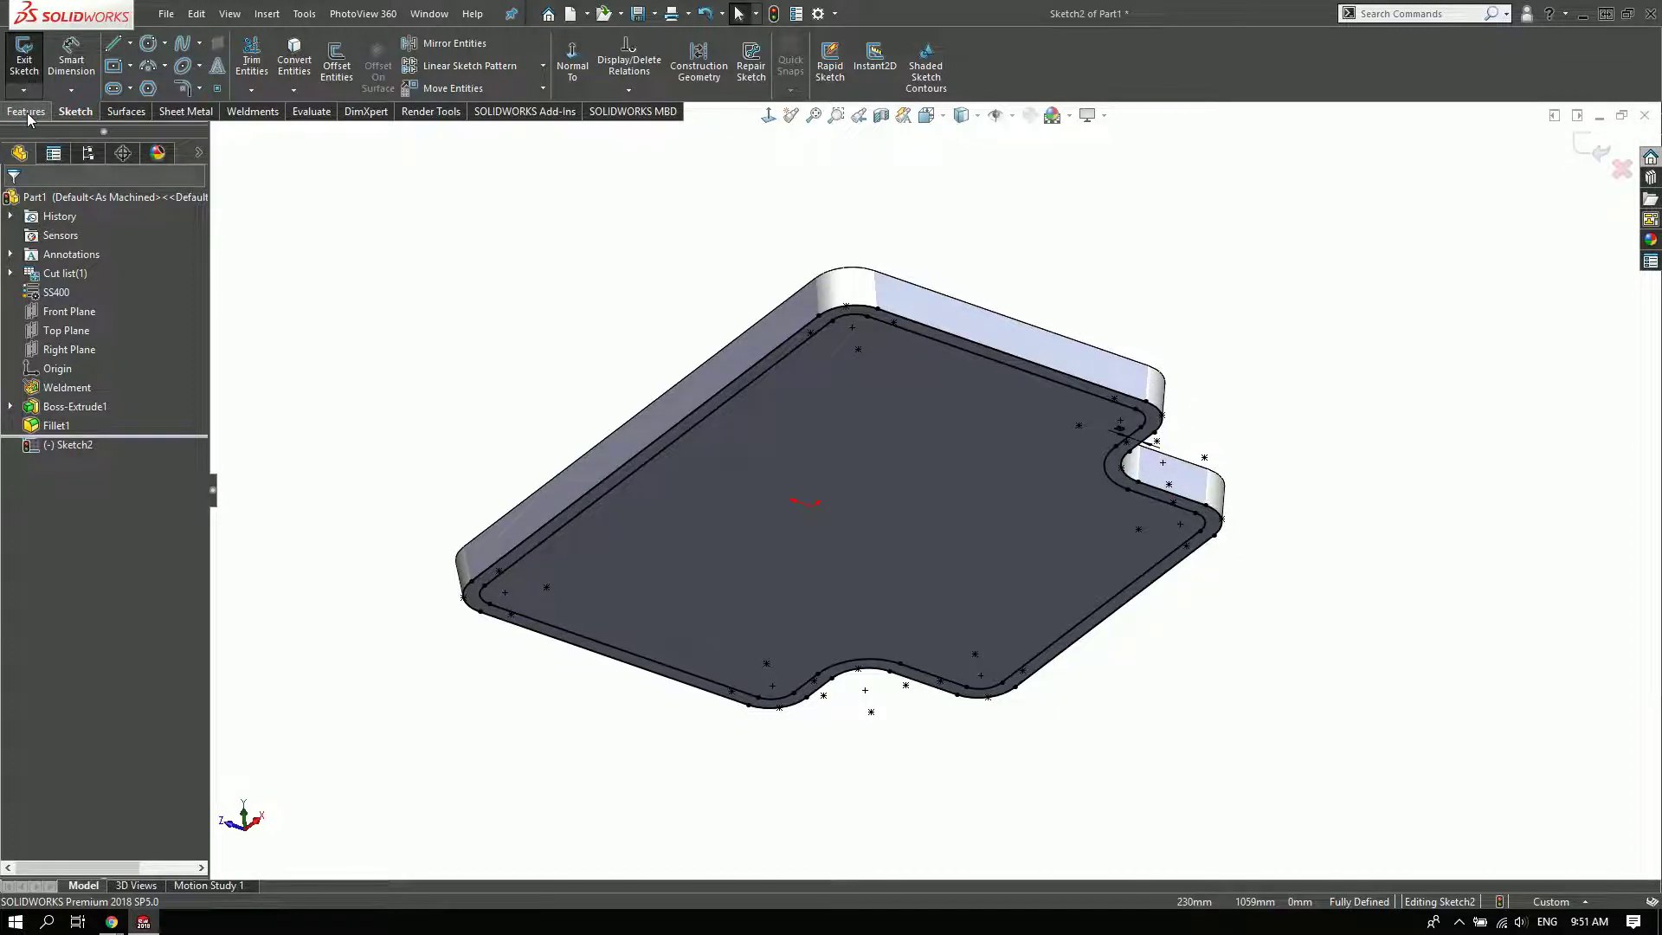
- Start an Extruded Cut from the sketch with a 5° outward draft
left_click(26, 111)
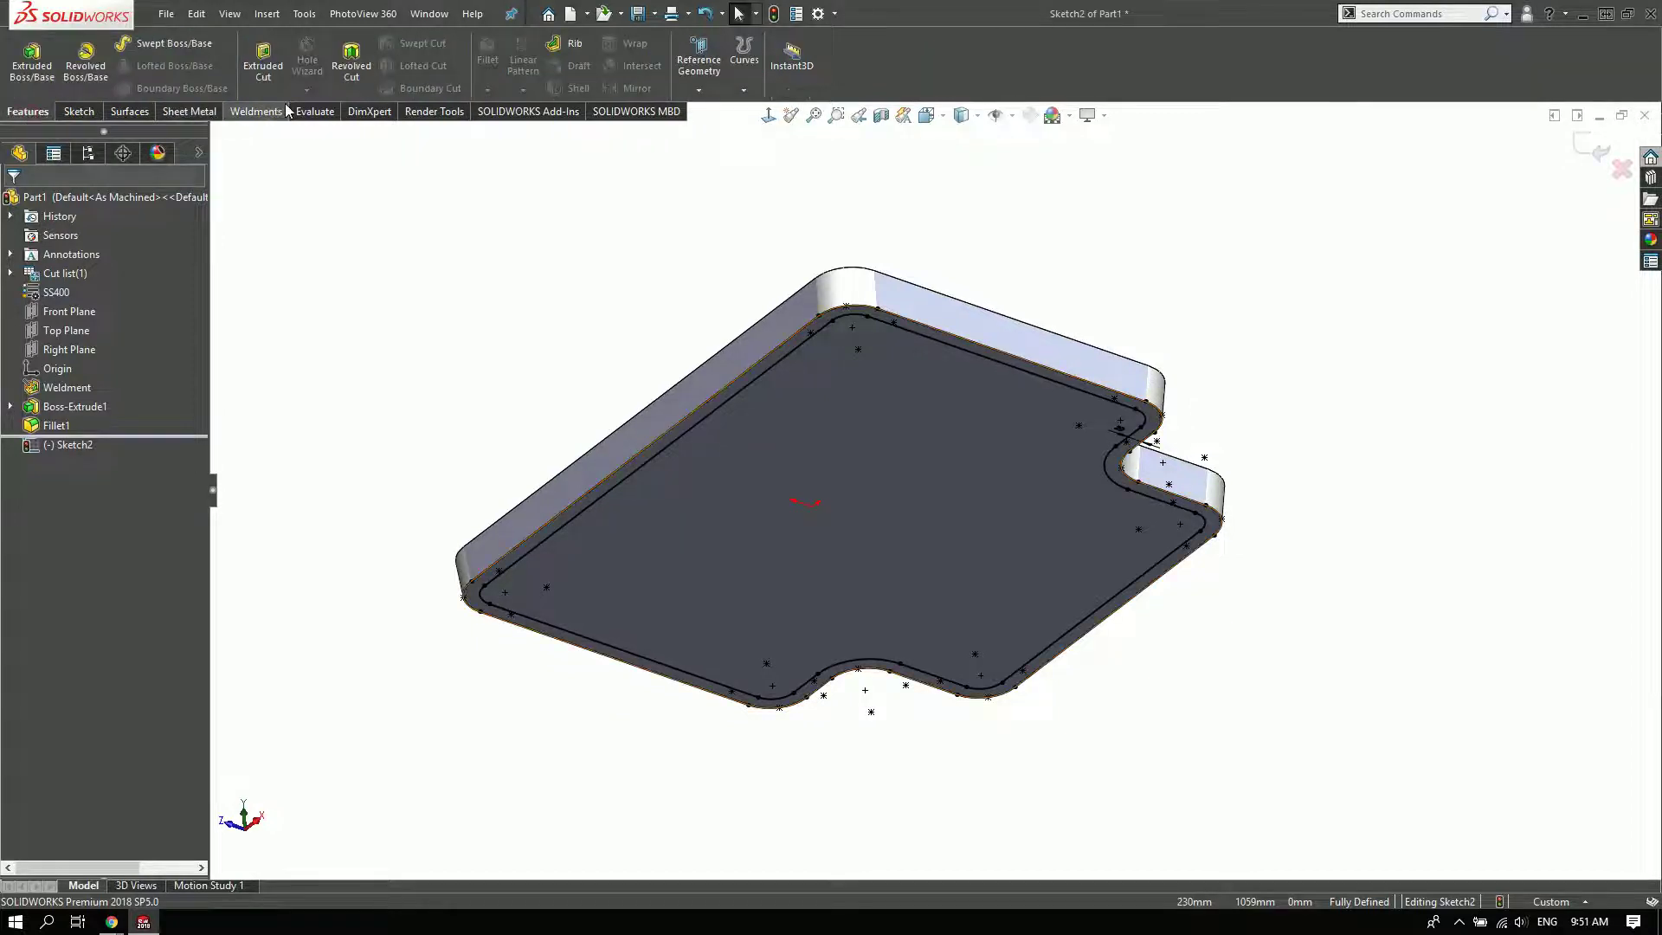
left_click(264, 64)
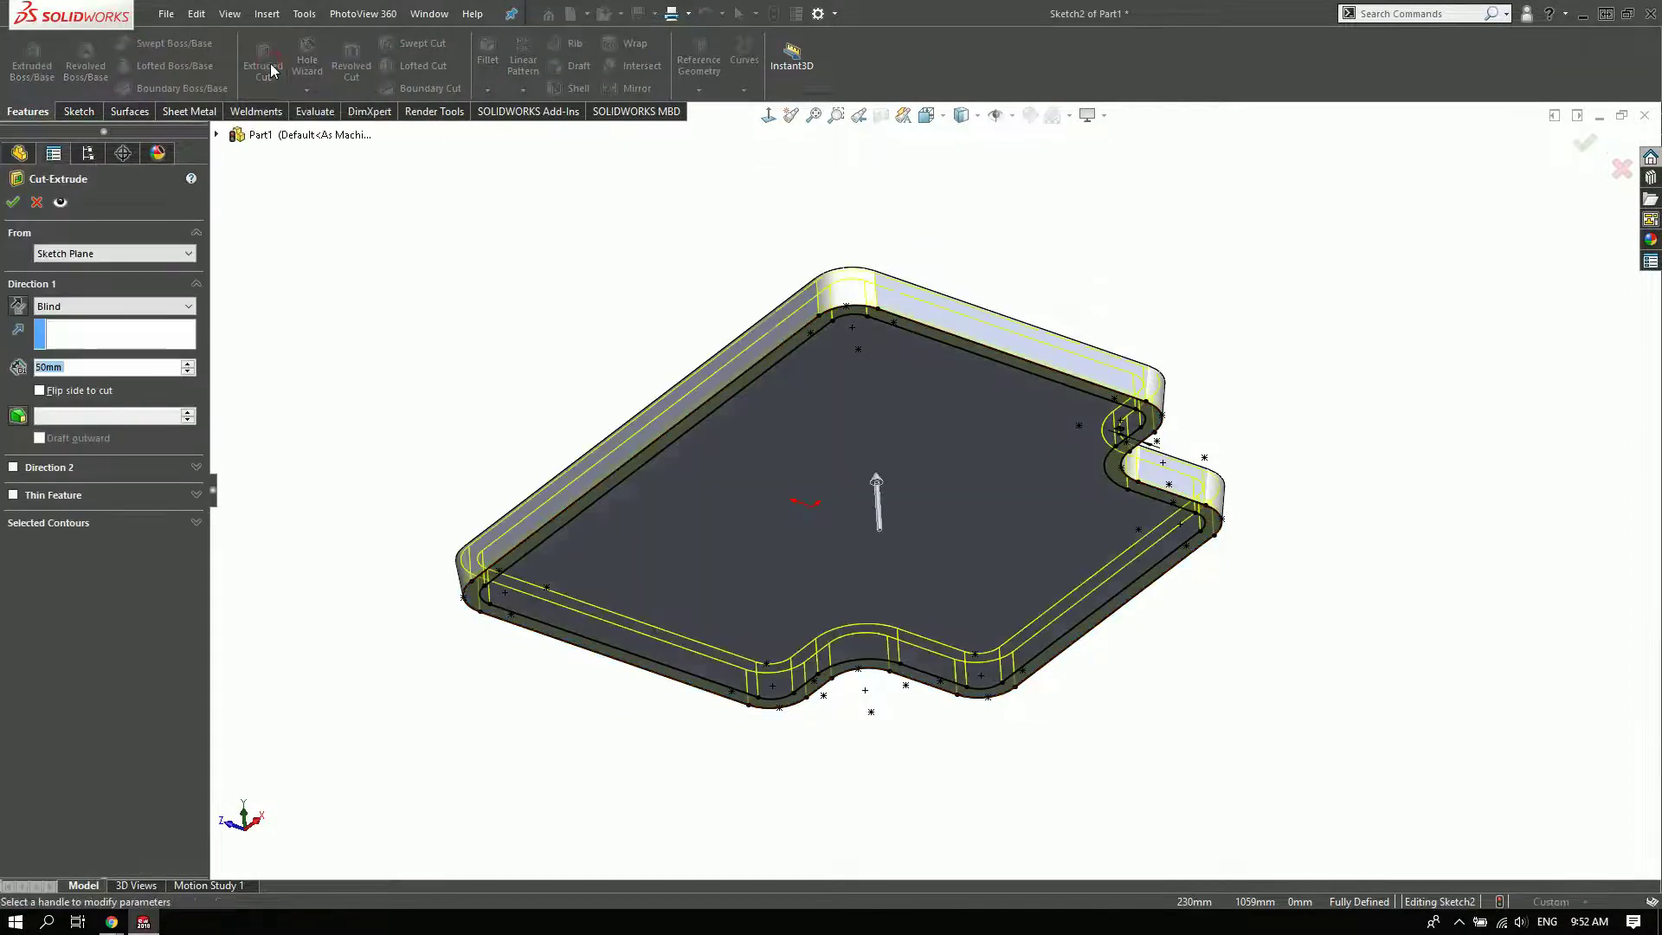
left_click(23, 420)
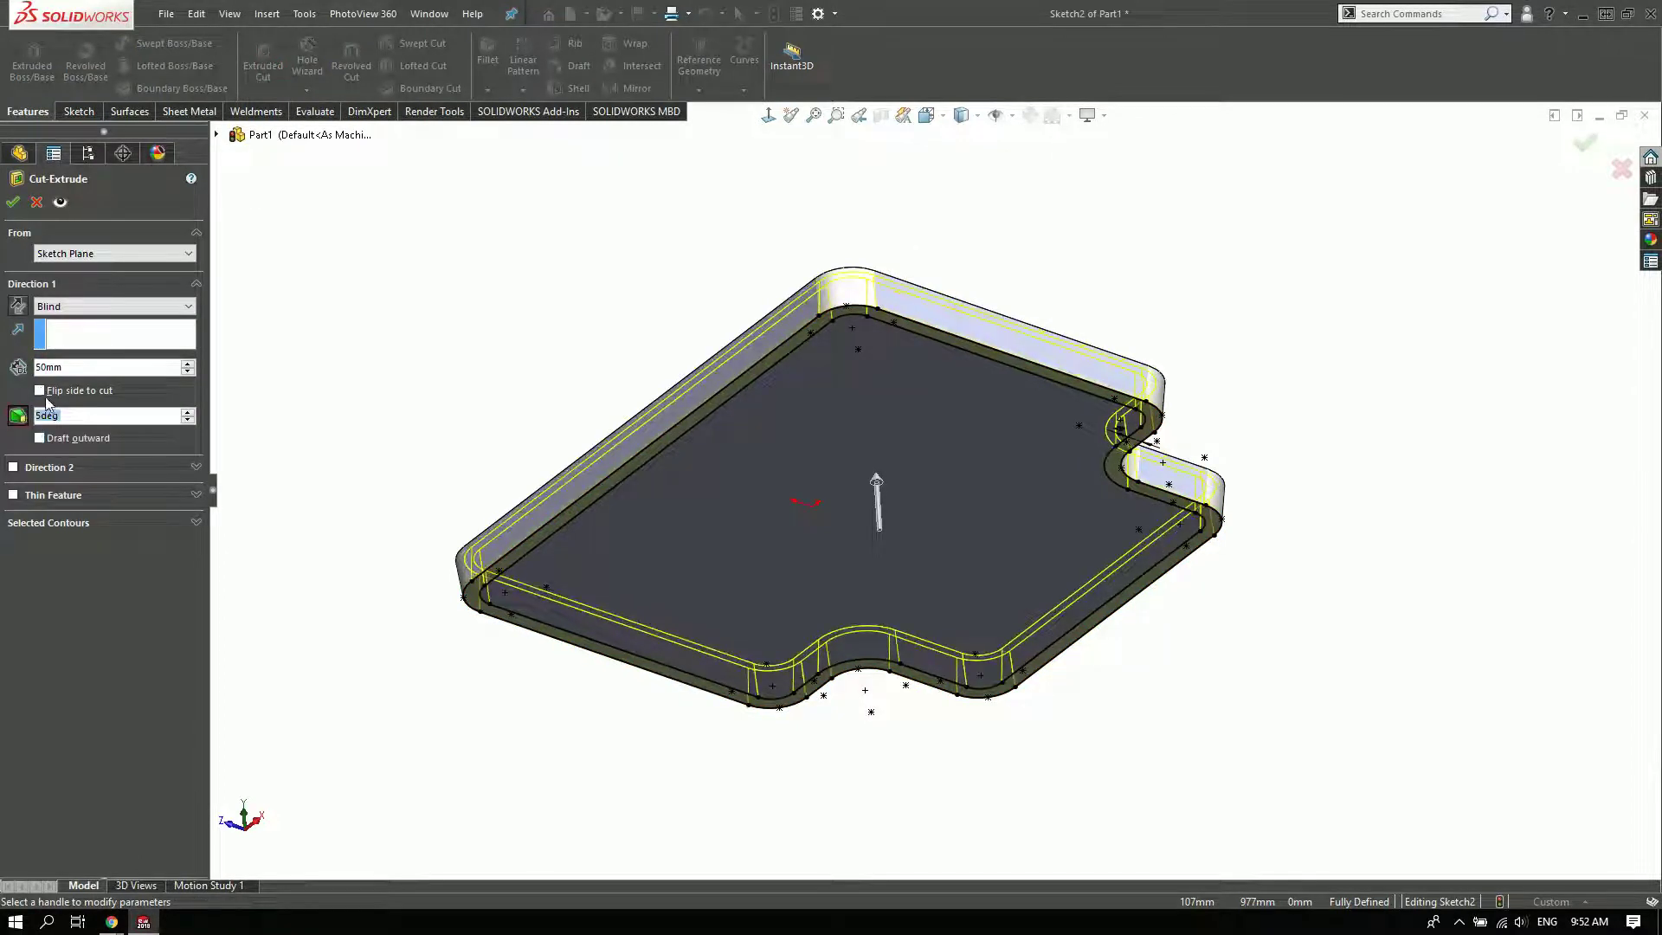
left_click(39, 439)
scroll(931, 318, "down", 3)
middle_click_drag(809, 267, 868, 483)
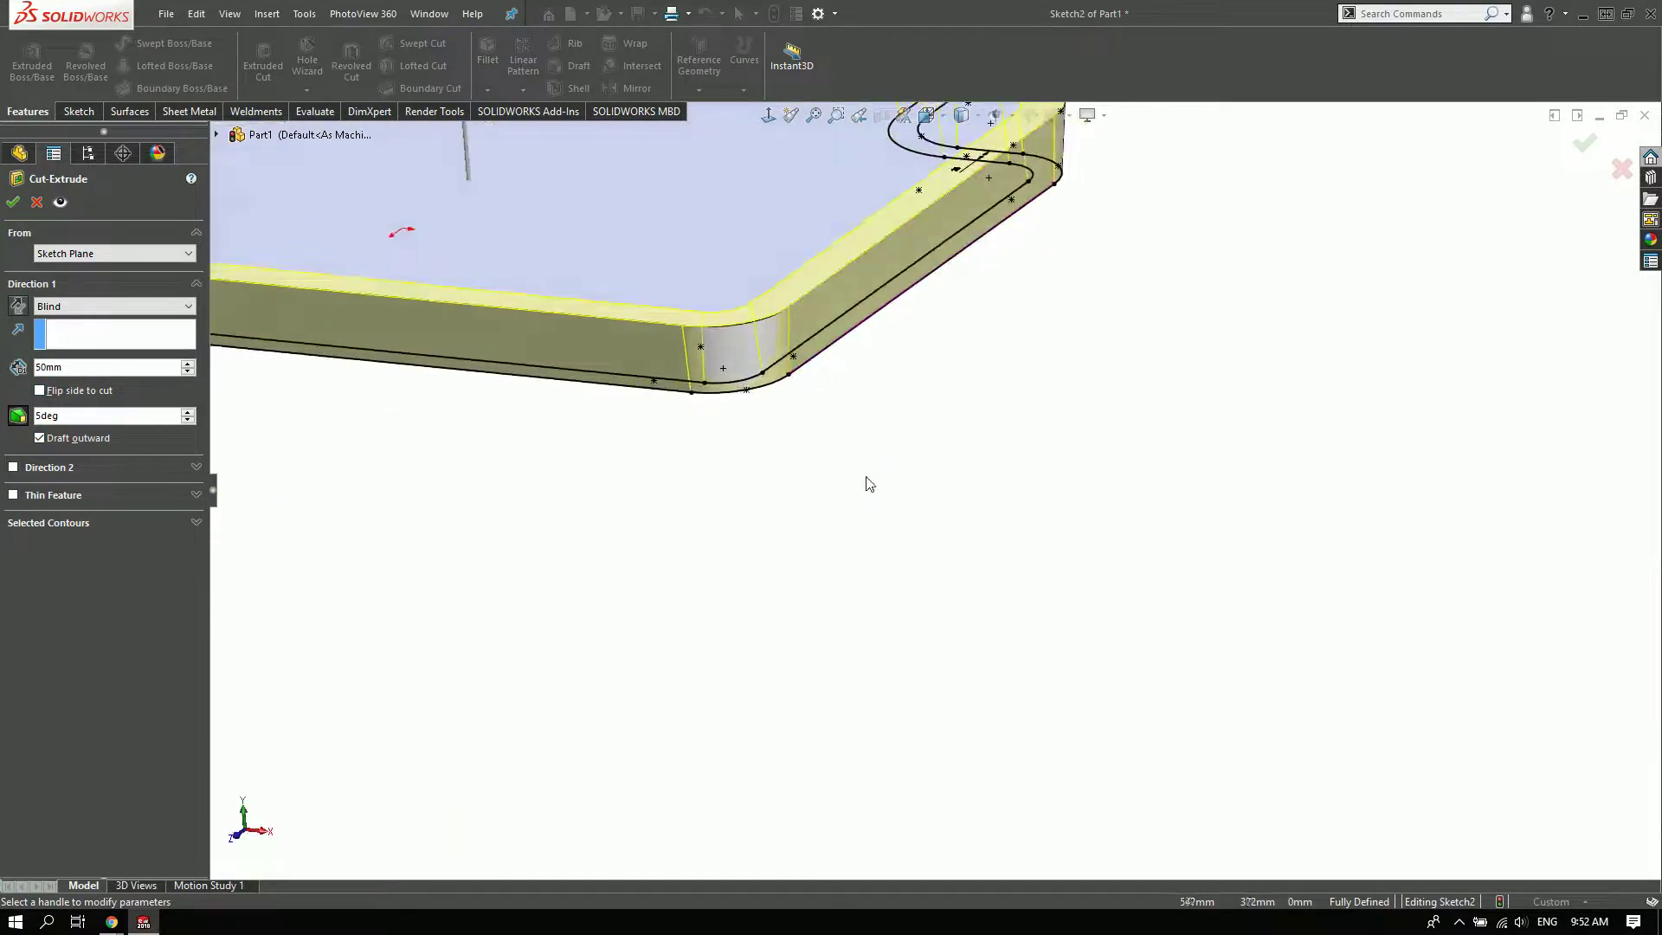
- End the cut at a 10 mm offset from the plate's top face
left_click_drag(77, 373, 4, 355)
left_click(102, 307)
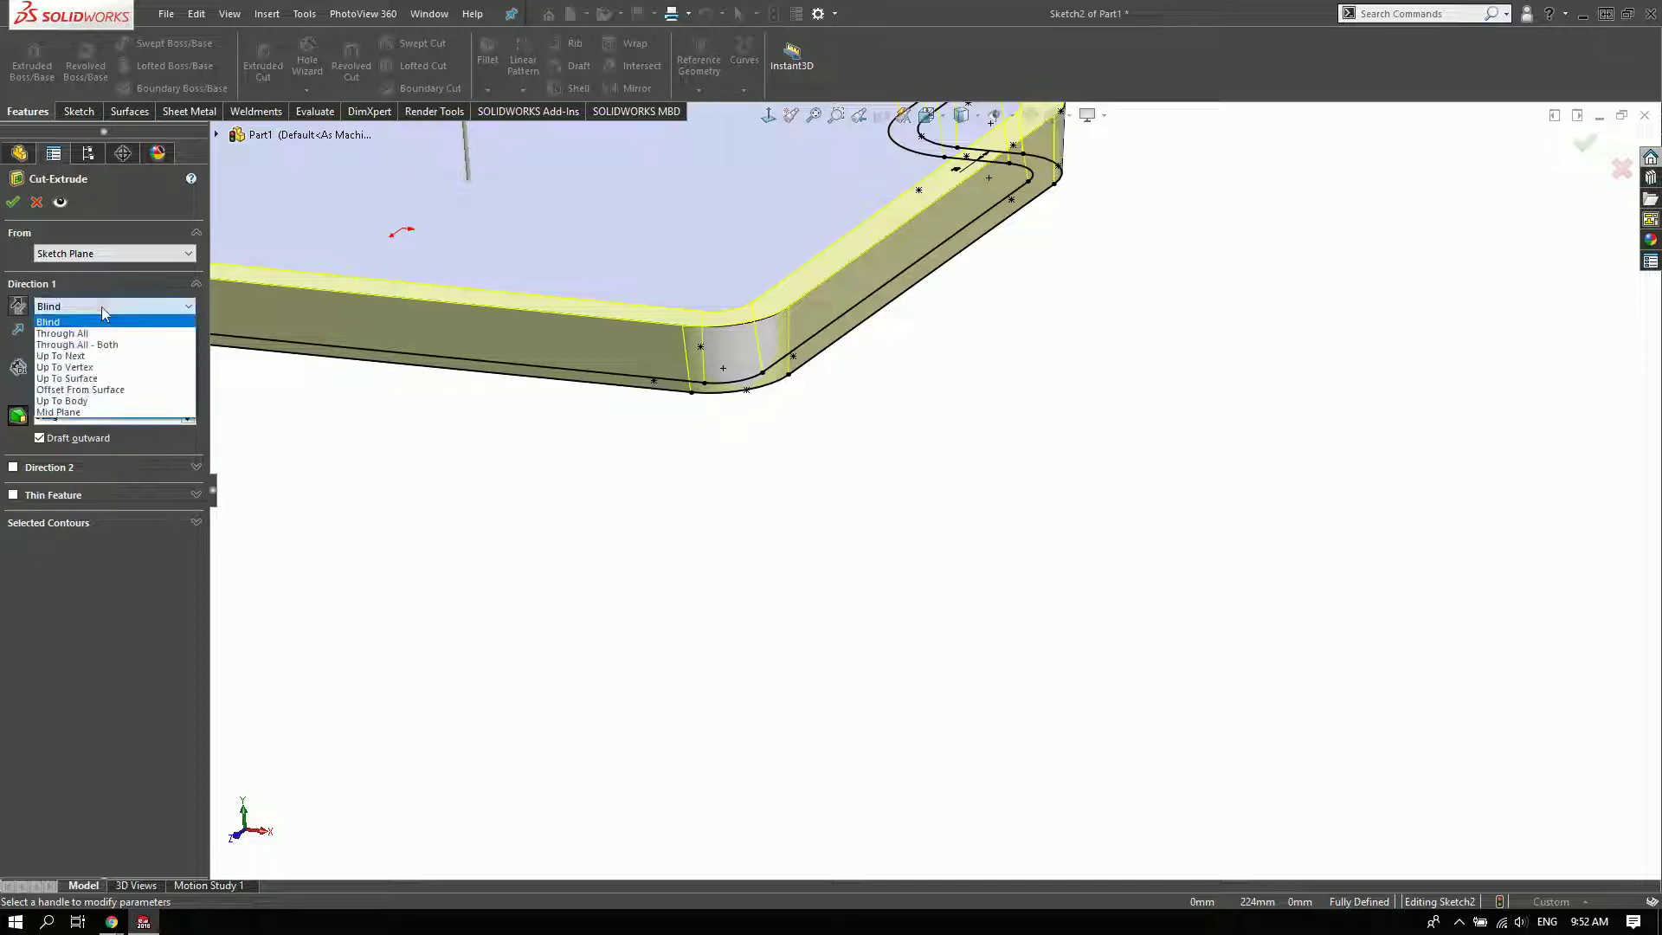
left_click(96, 389)
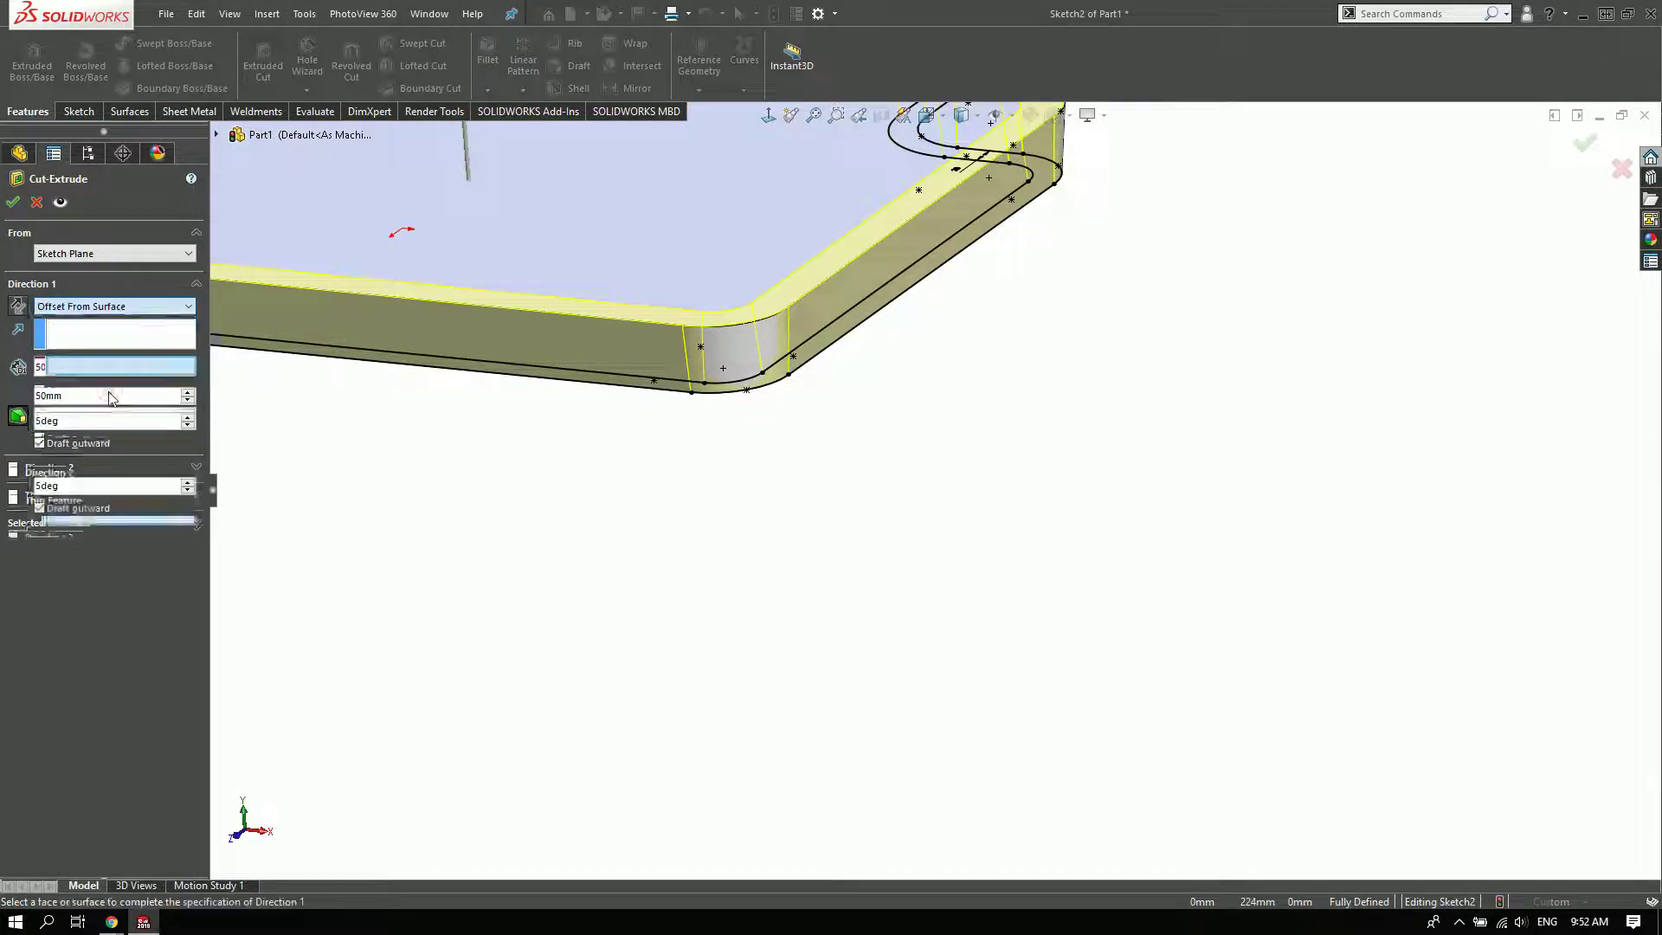
double_click(89, 396)
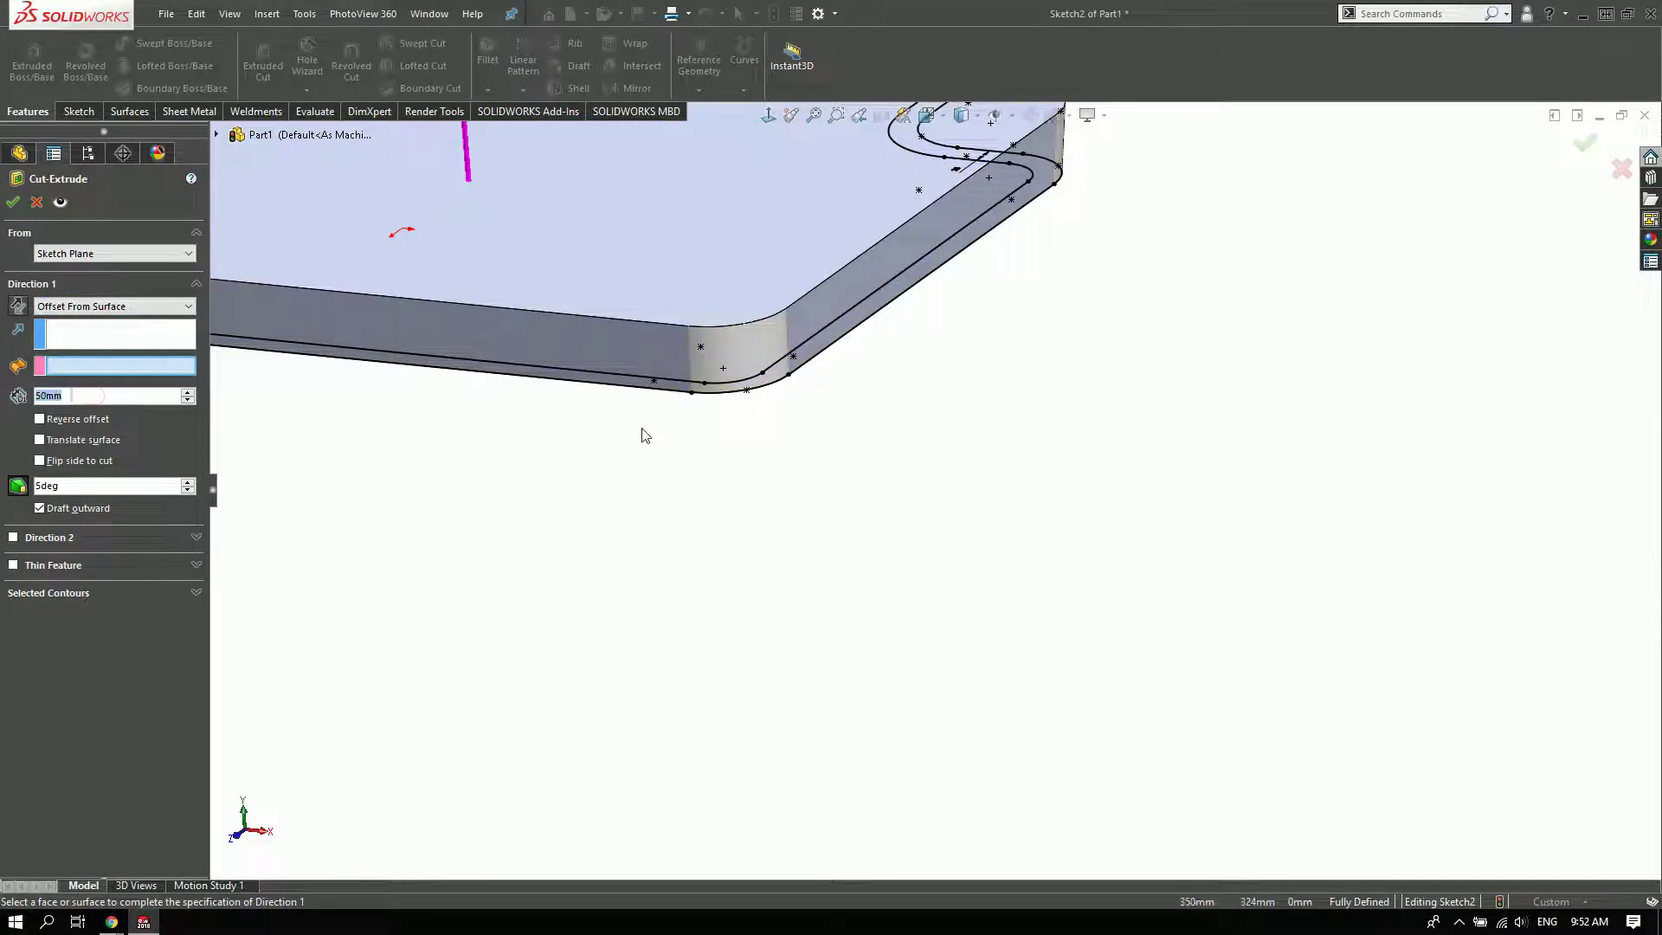
type("10")
key("Return")
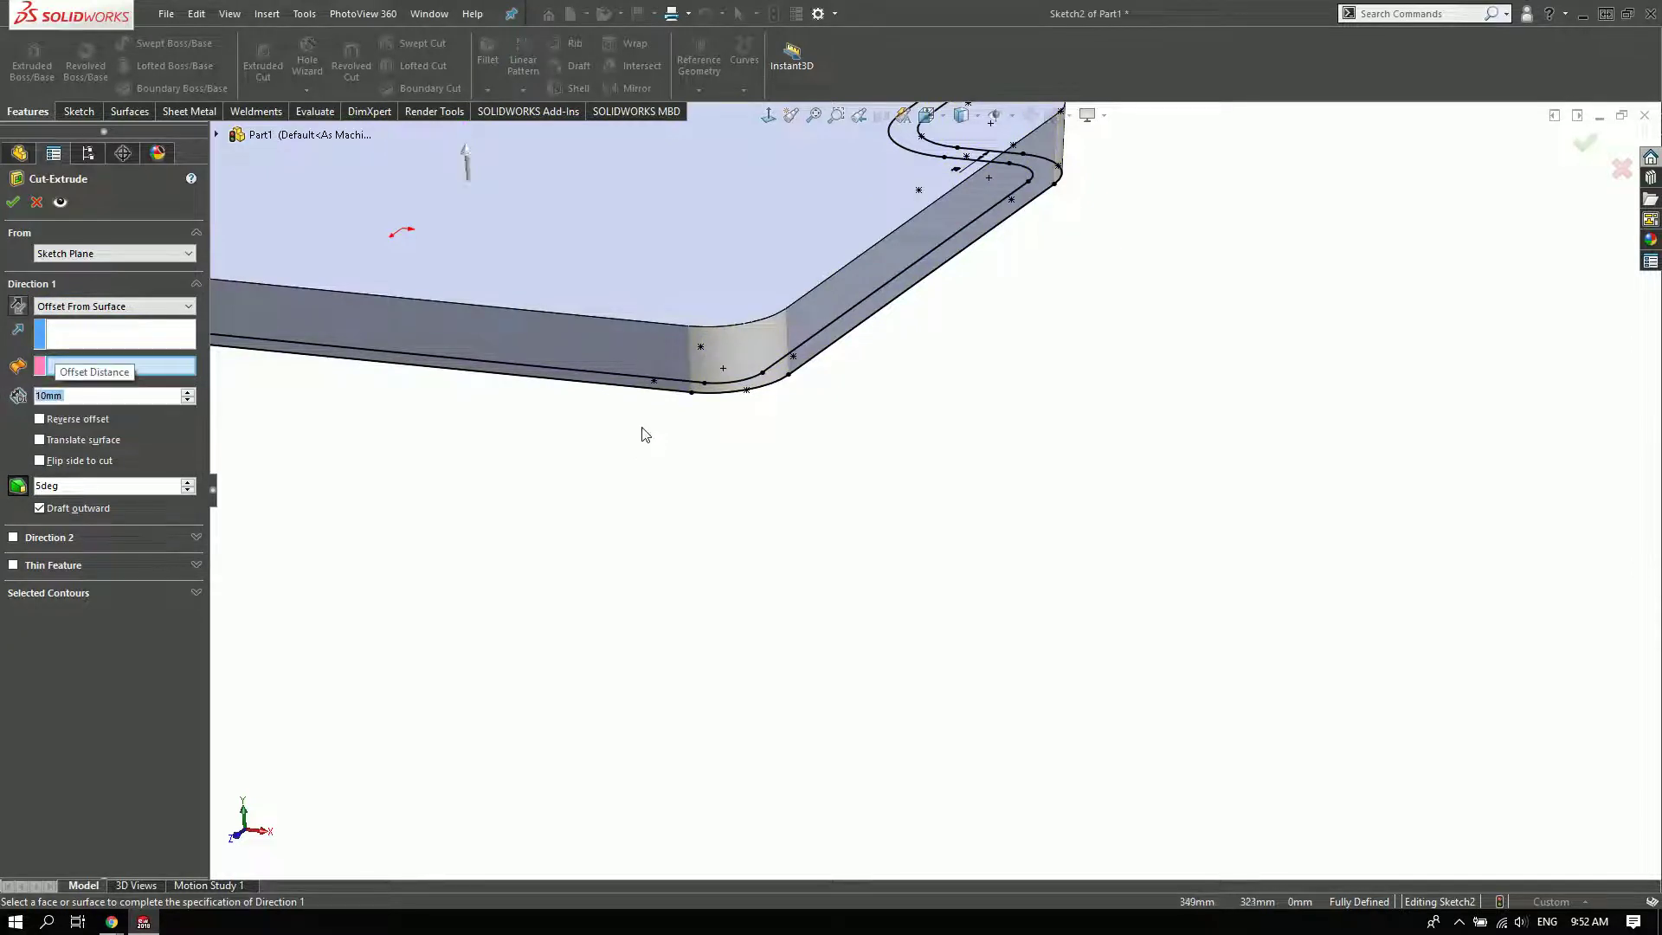
left_click(684, 277)
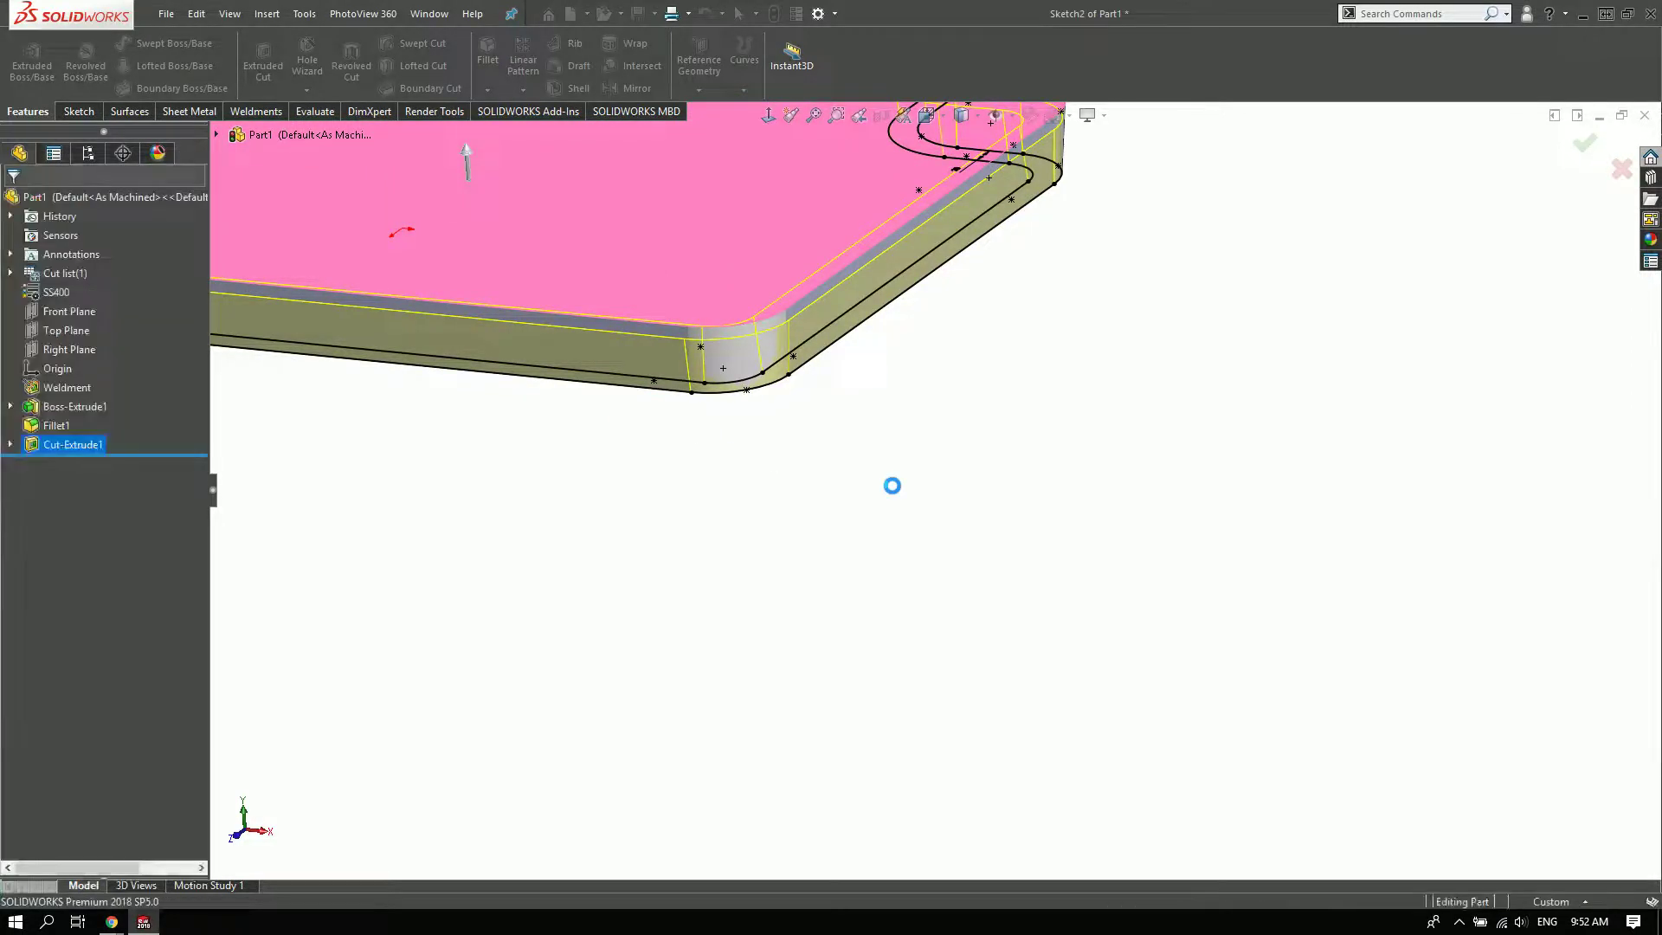
- Orbit the pocketed plate to inspect its underside, top face and notch walls
scroll(890, 459, "up", 5)
middle_click_drag(887, 444, 953, 234)
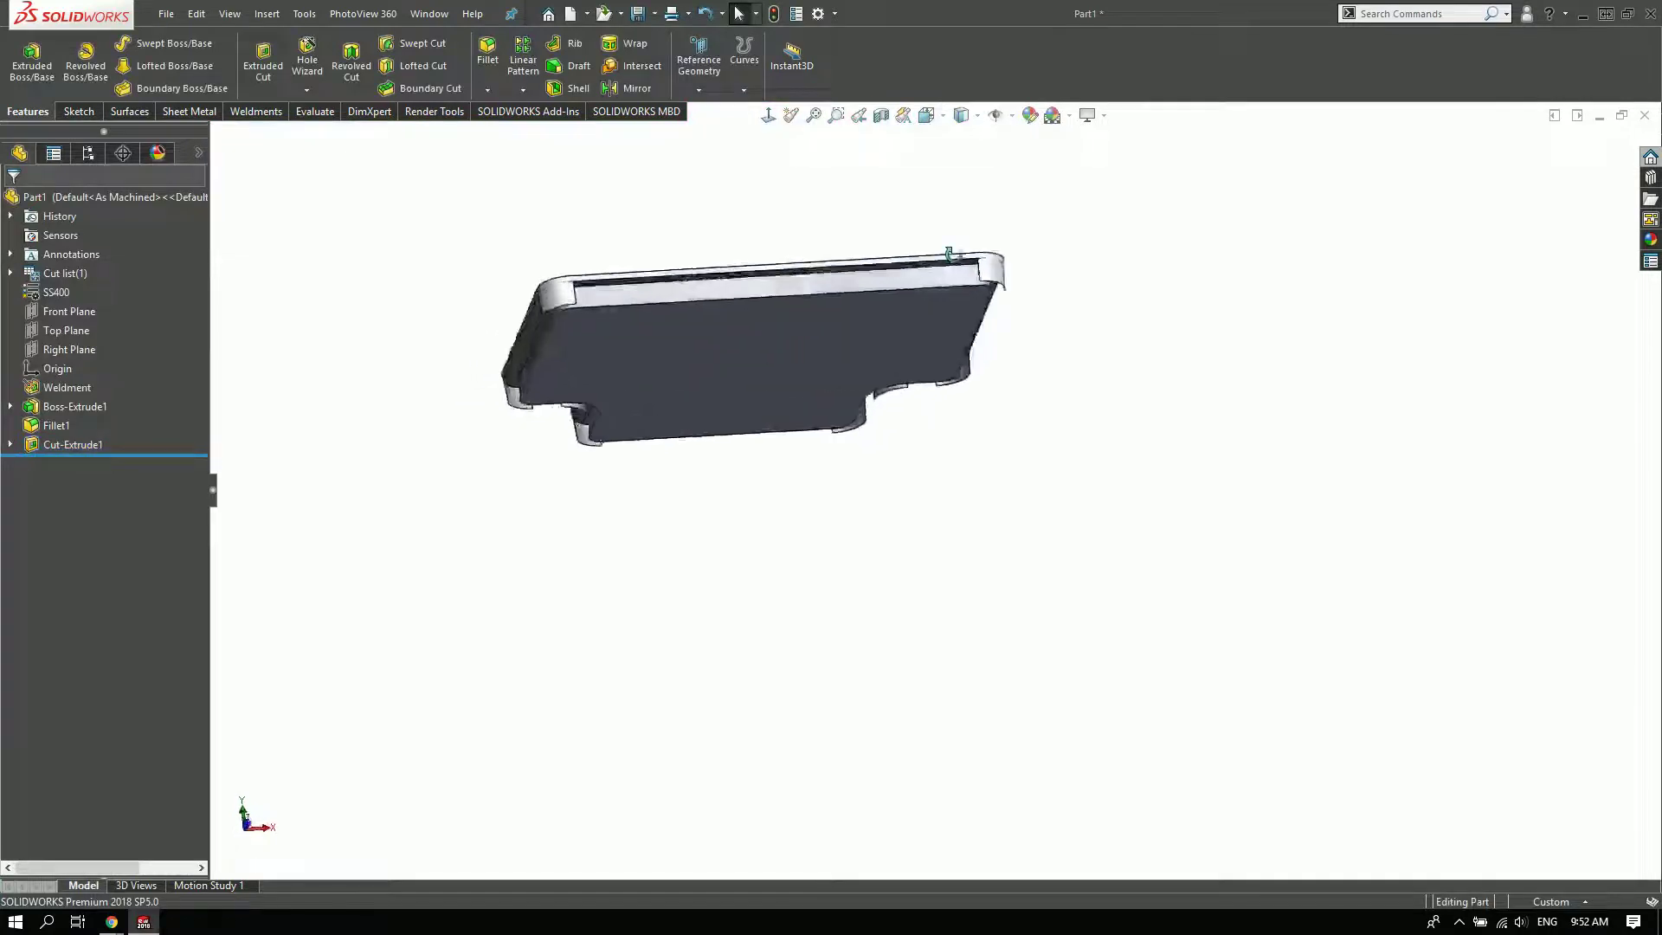
scroll(953, 233, "down", 5)
middle_click_drag(1010, 352, 913, 130)
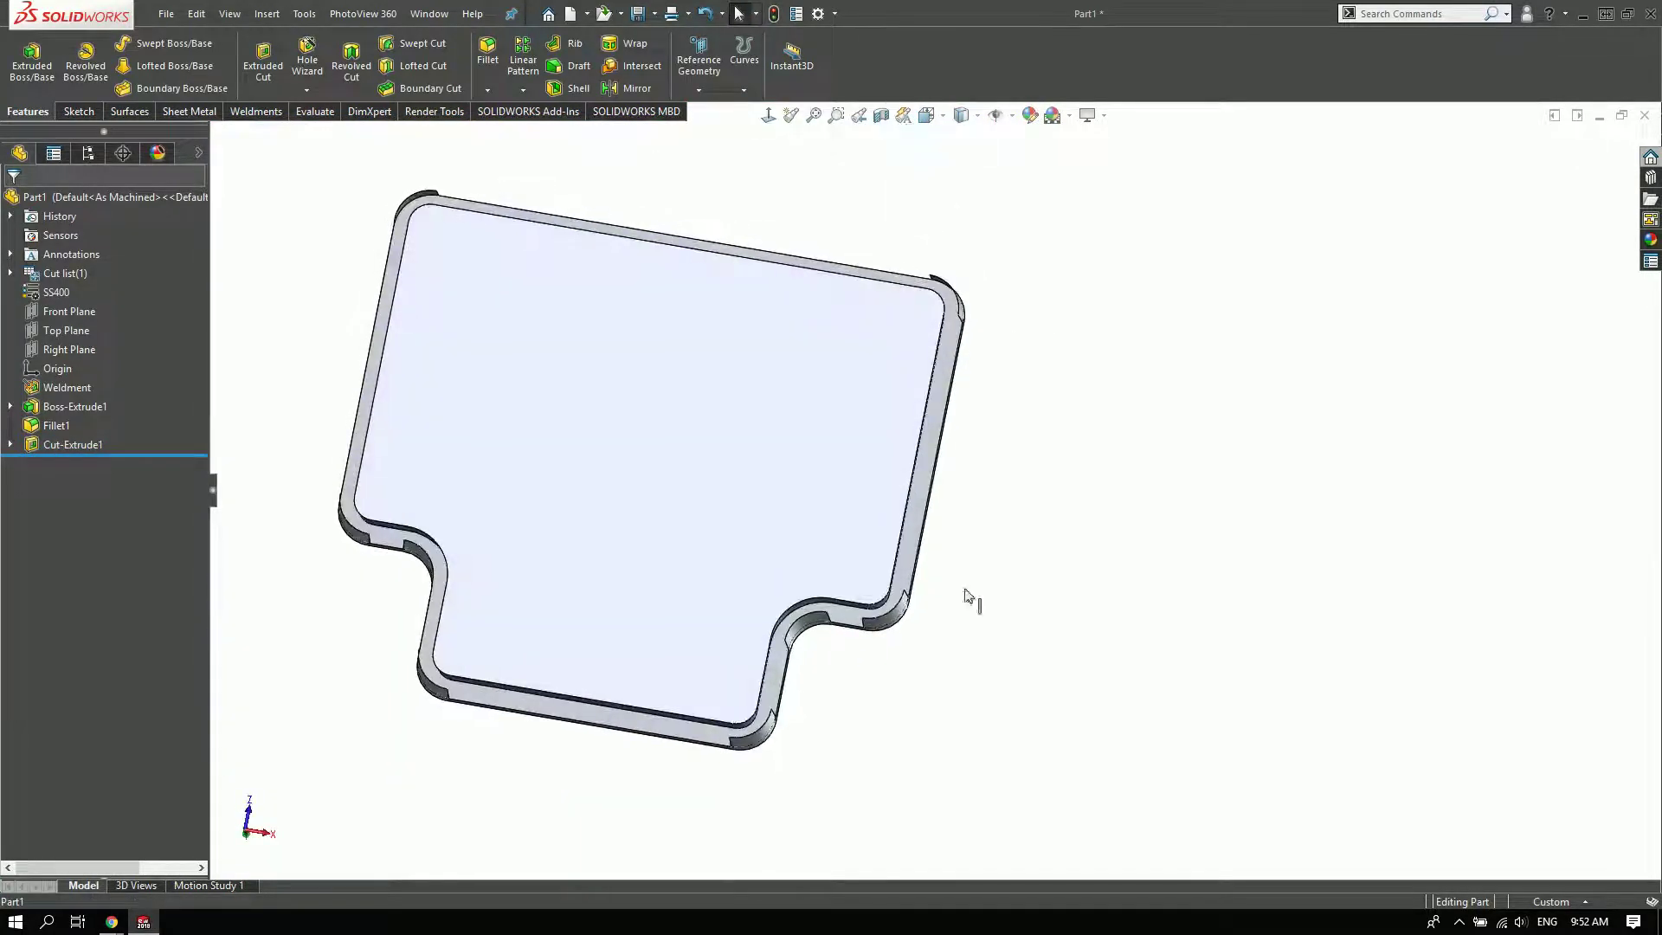
scroll(865, 545, "down", 5)
mouse_move(865, 545)
middle_mouse_down()
mouse_move(868, 432)
mouse_move(768, 599)
middle_mouse_up()
scroll(871, 379, "down", 2)
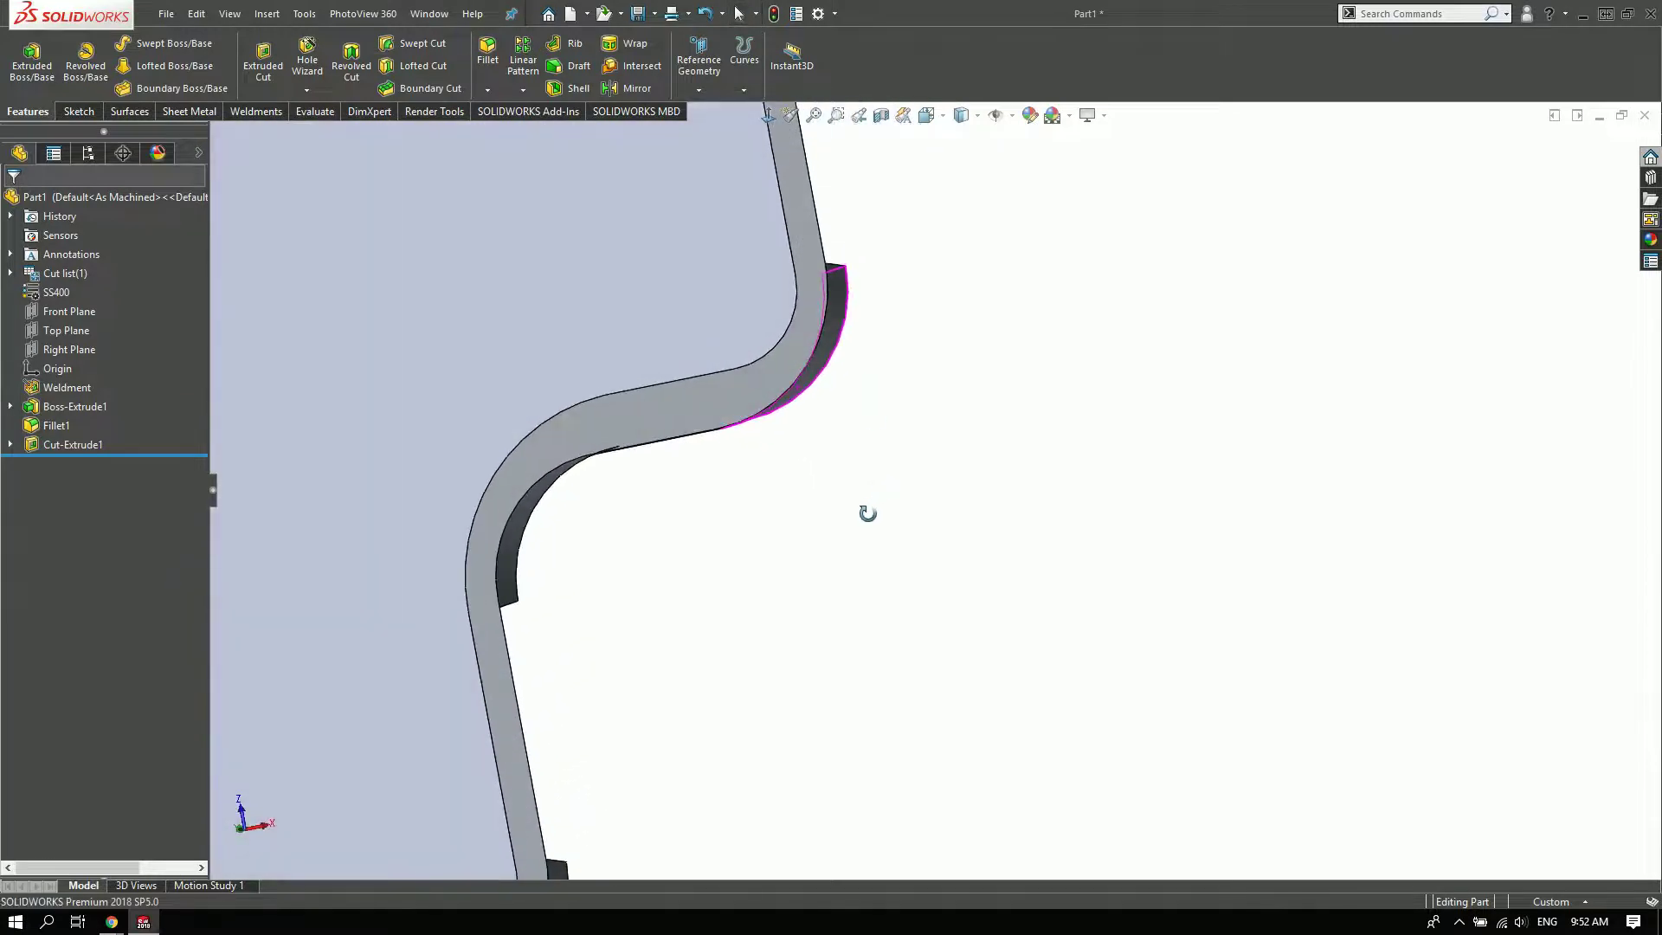
- Fit the plate in view and select Sketch2 under Cut-Extrude1
key("f")
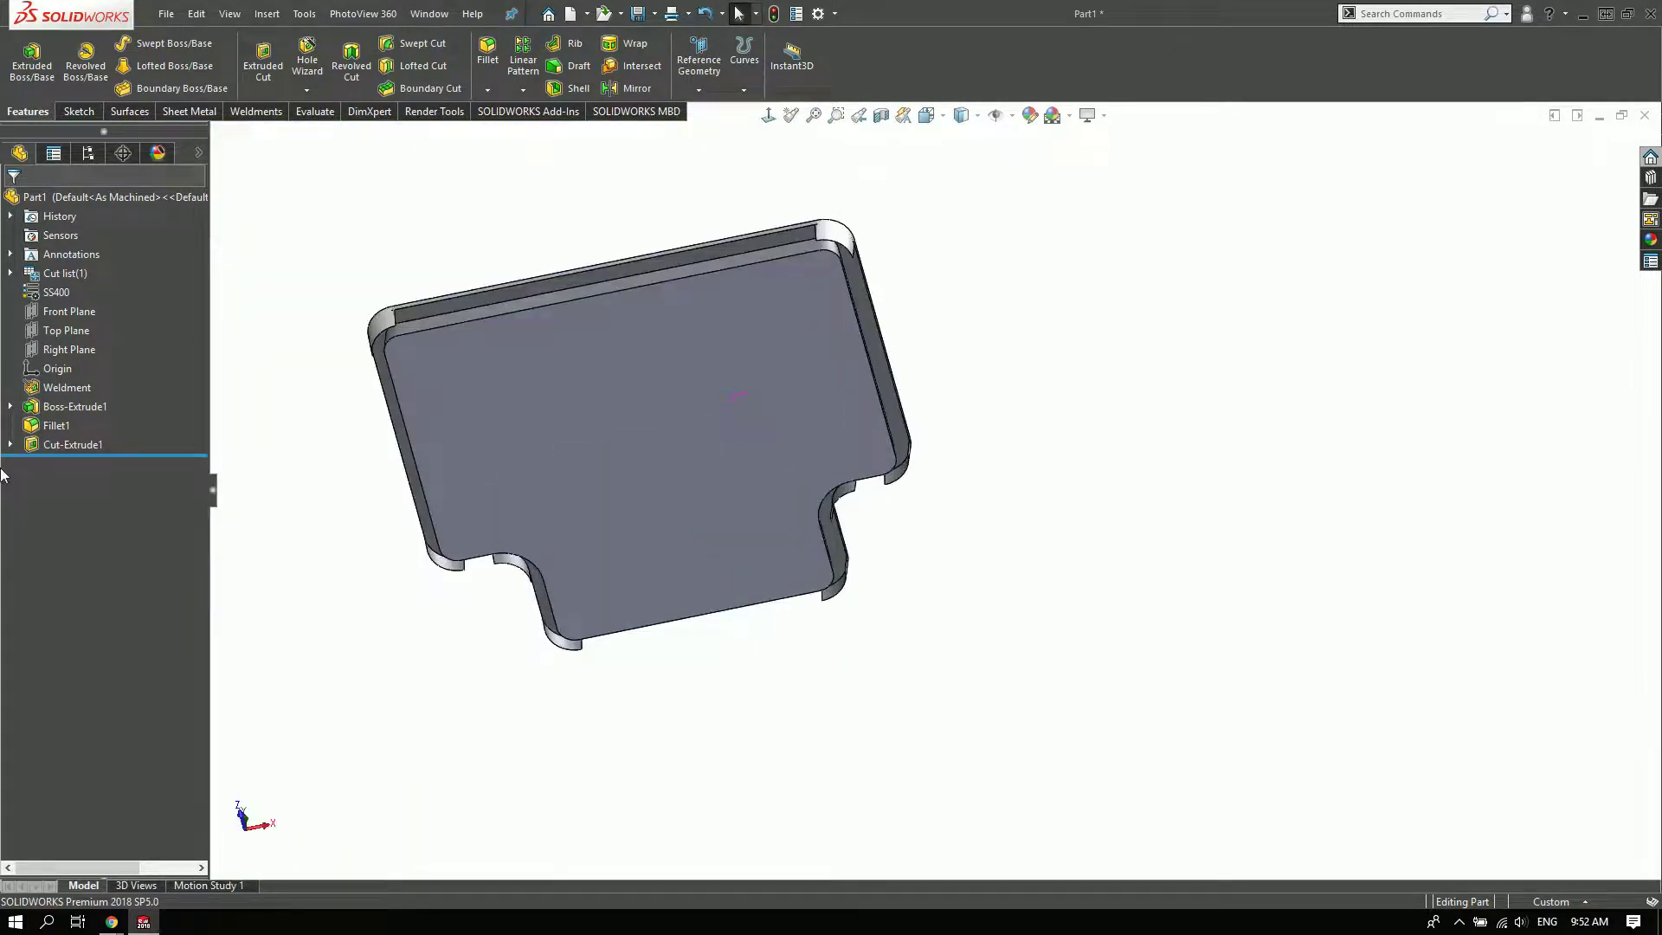
left_click(11, 444)
left_click(50, 463)
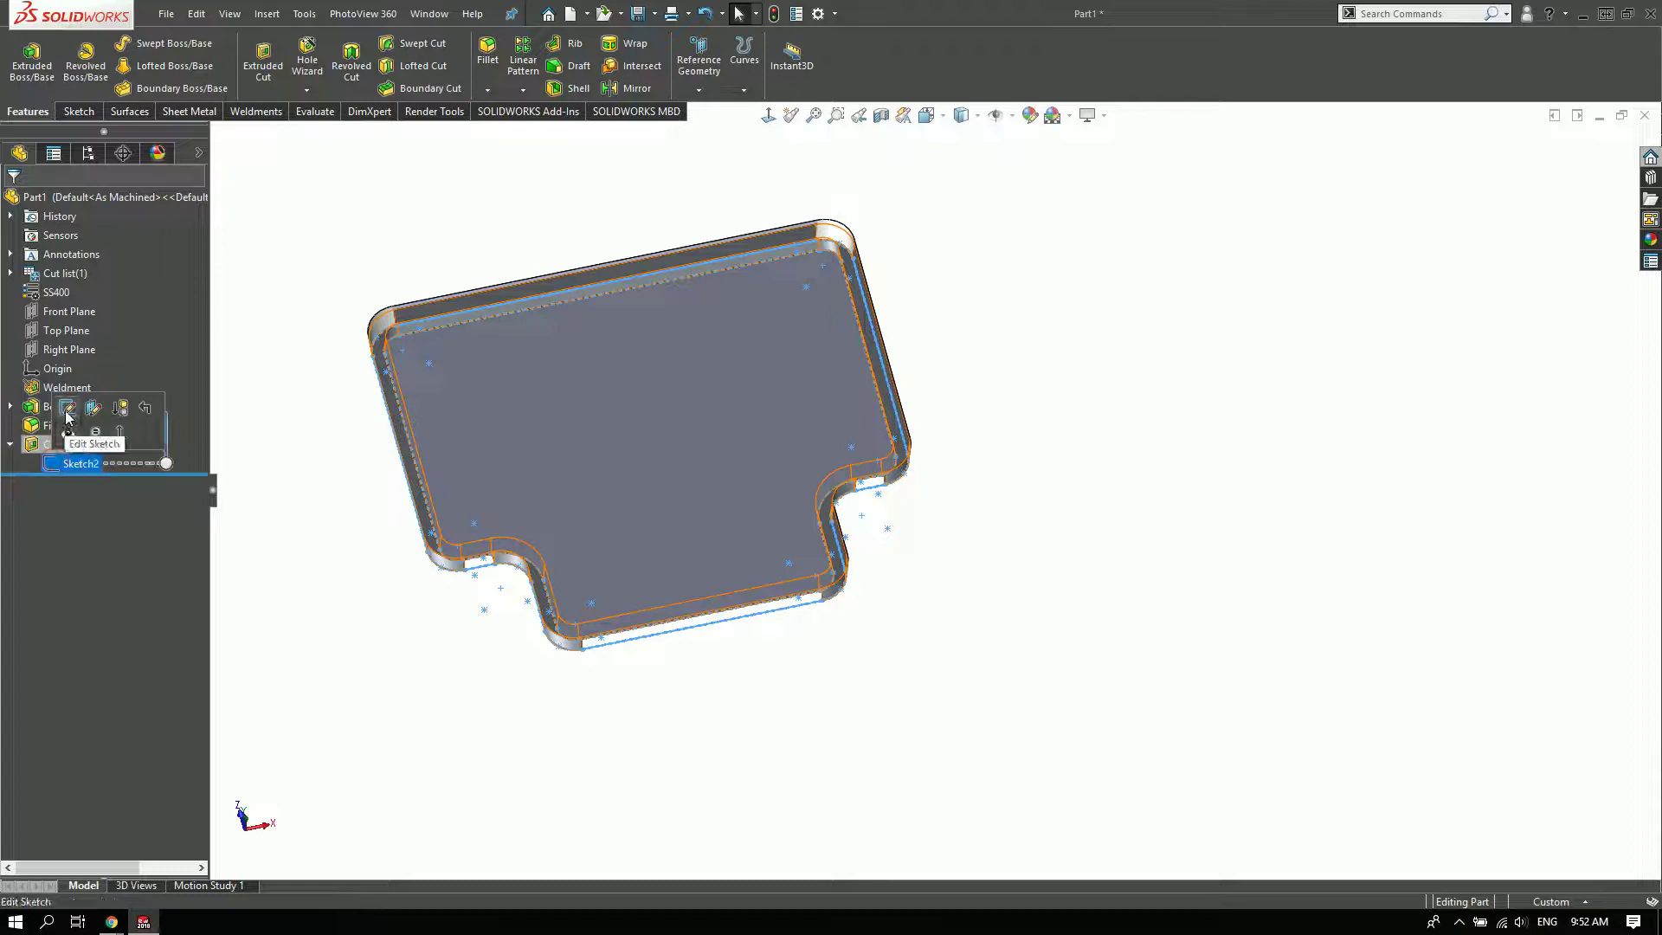
- Edit Sketch2 and add a 20 mm offset of the plate face's outline
left_click(68, 430)
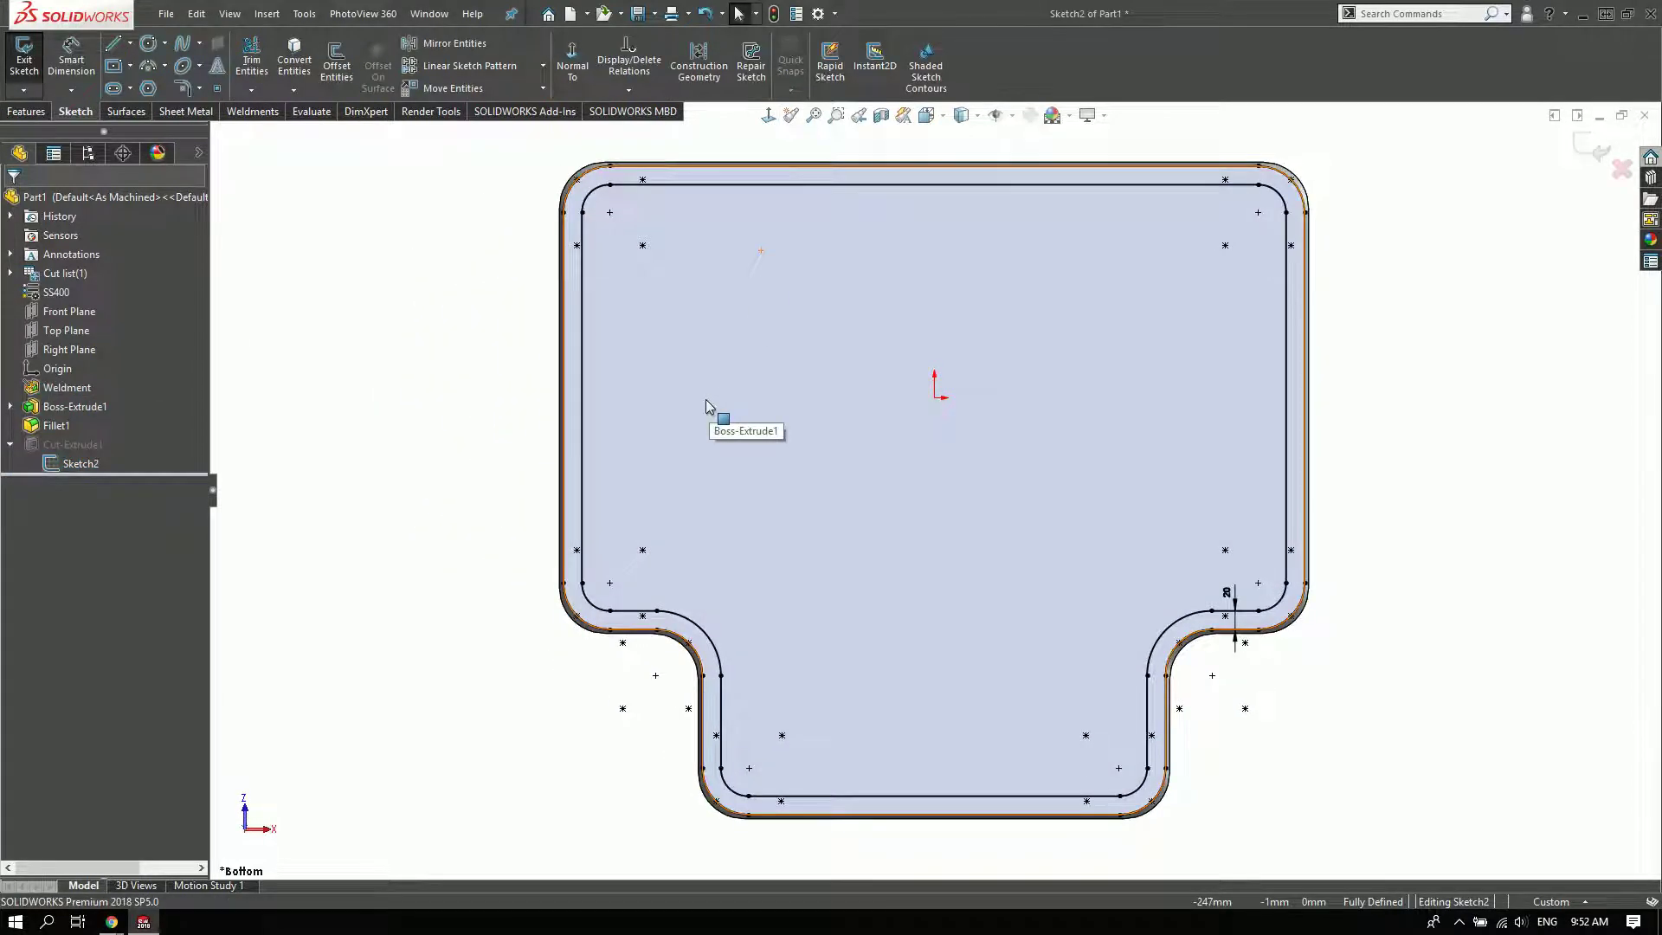
scroll(909, 485, "up", 3)
scroll(1021, 489, "down", 3)
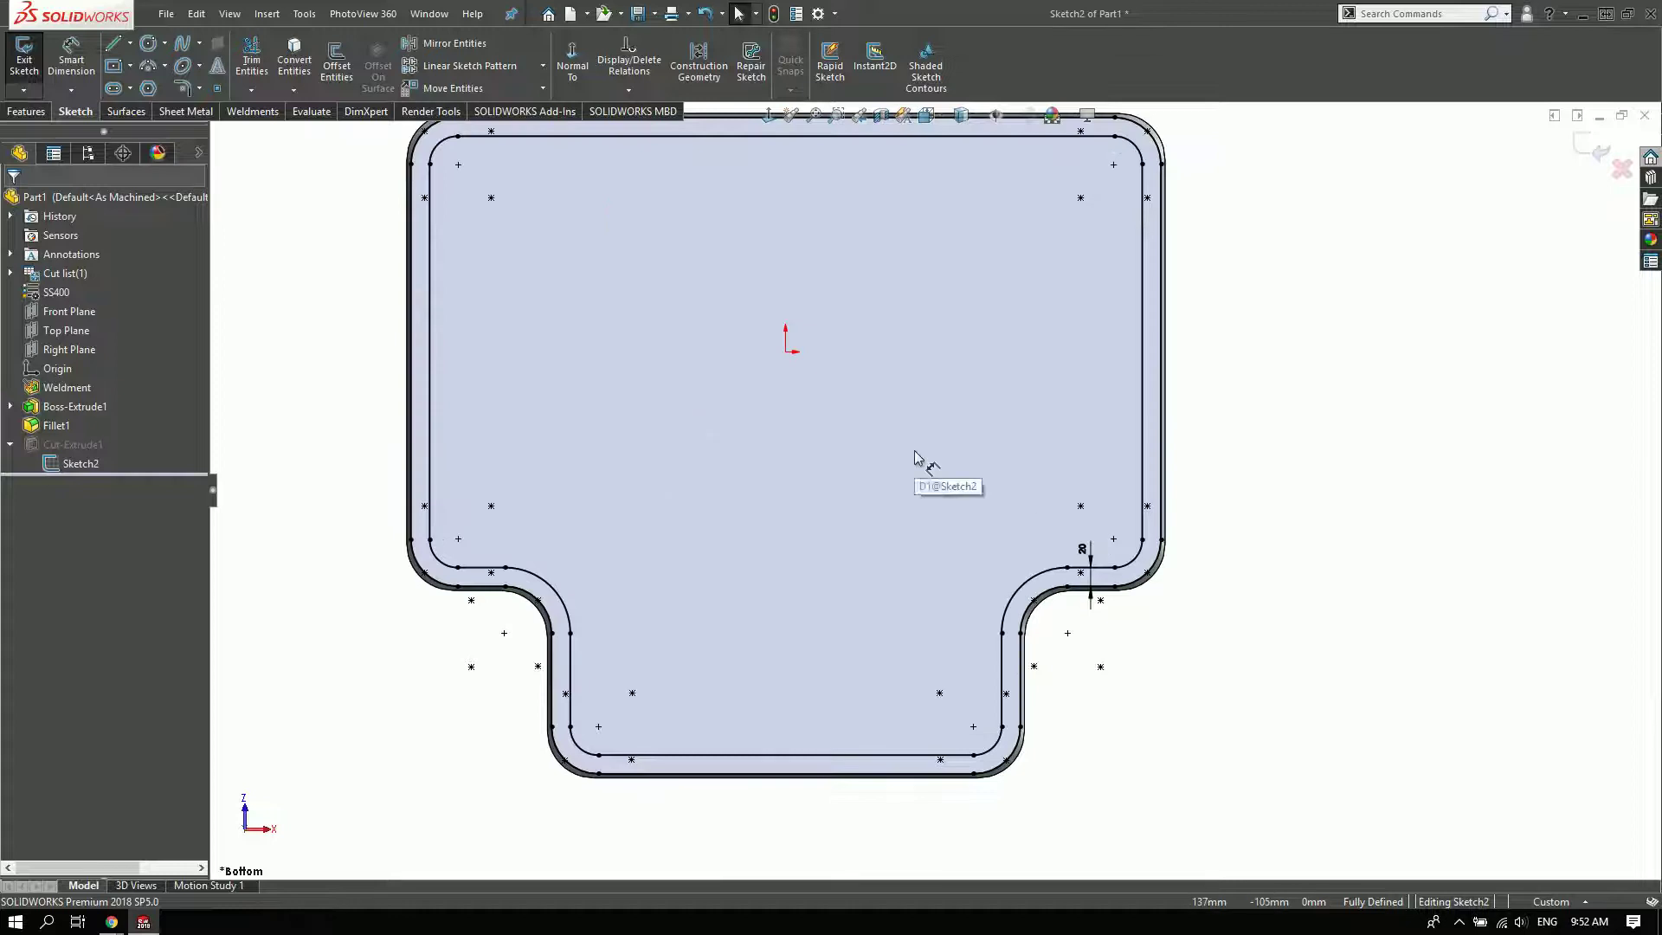
left_click(765, 383)
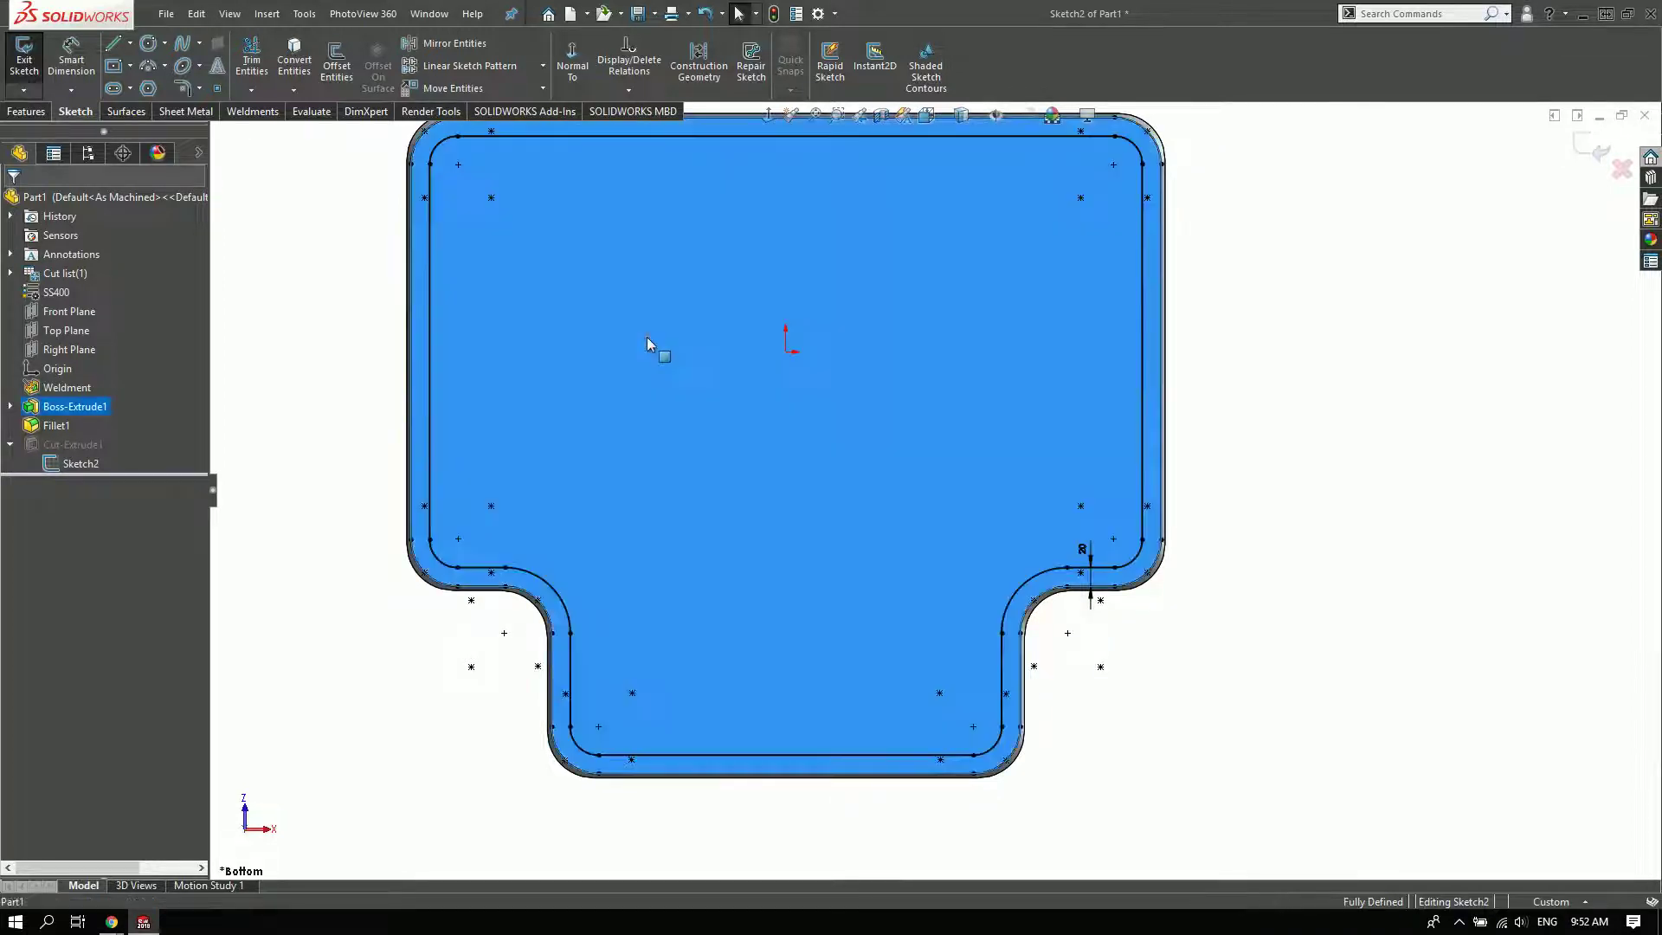
left_click(336, 70)
left_click(12, 201)
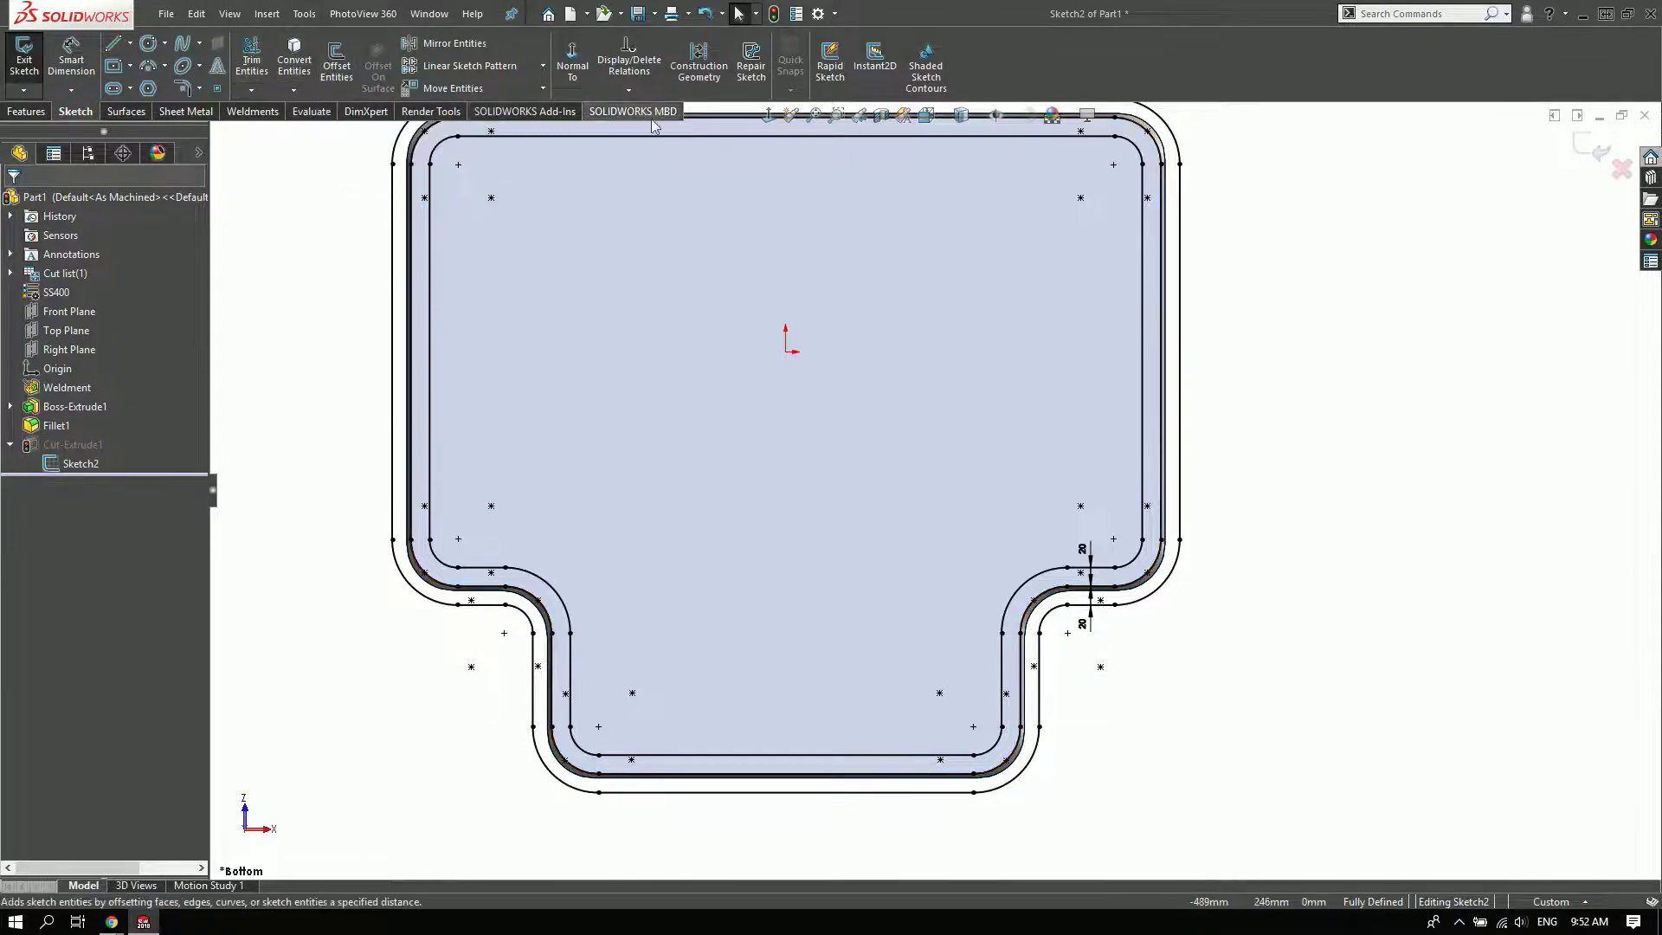
left_click(699, 65)
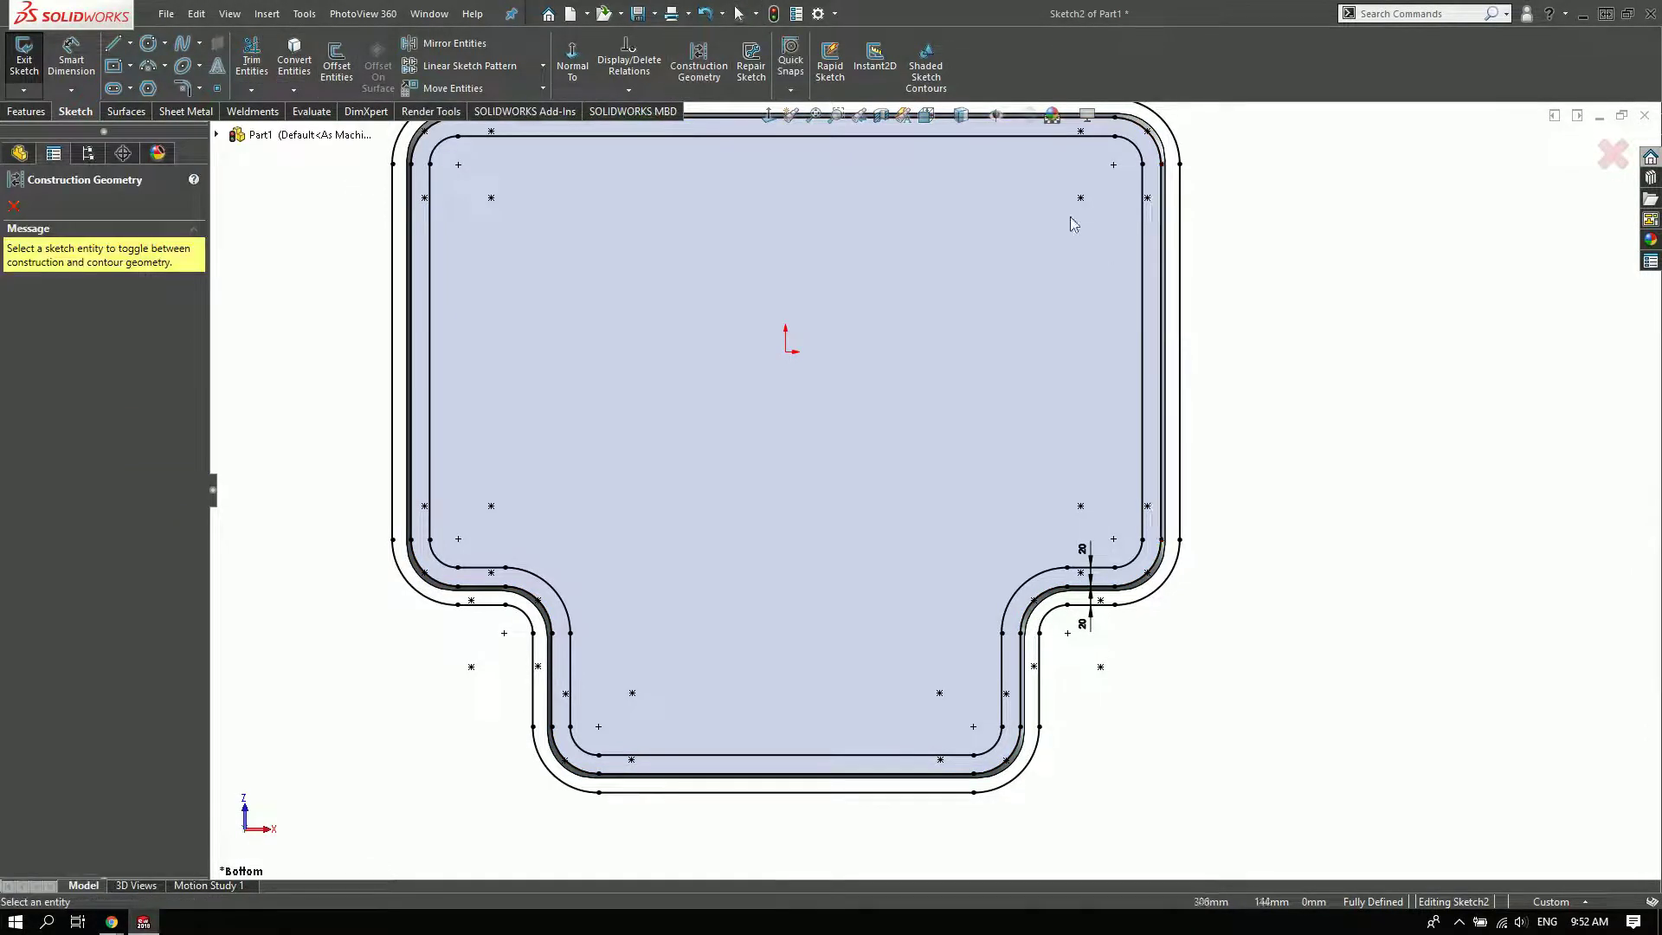
- Change the display style to hide the shaded body behind the sketch
scroll(1039, 199, "up", 3)
left_click(977, 115)
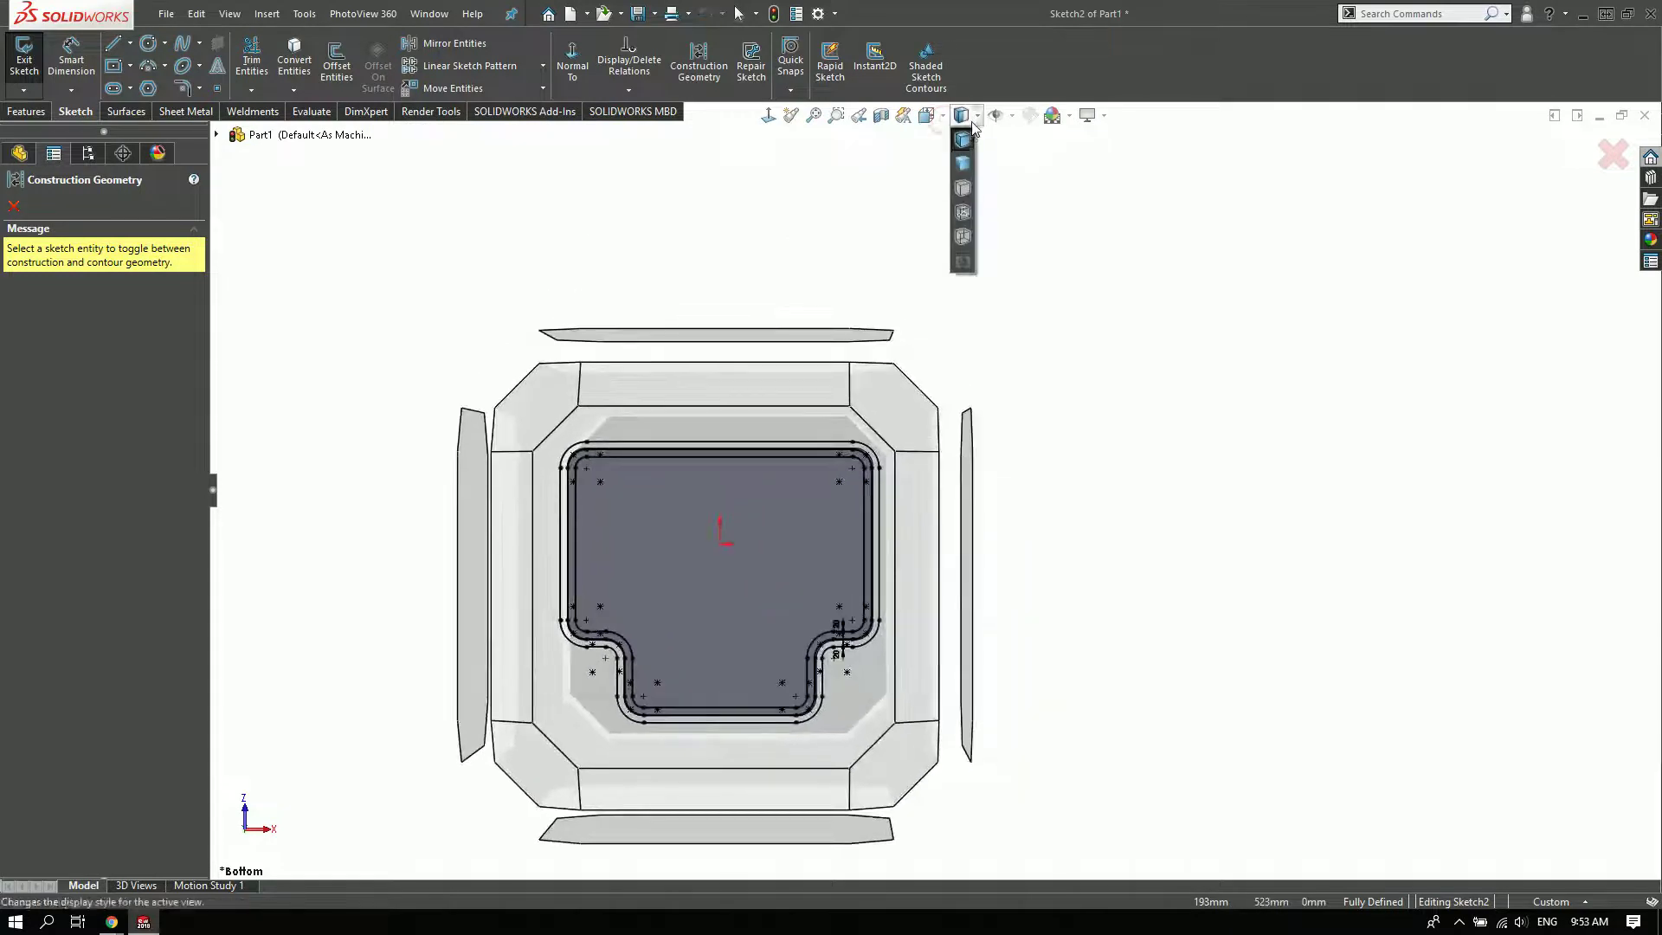
left_click(963, 169)
scroll(926, 182, "down", 3)
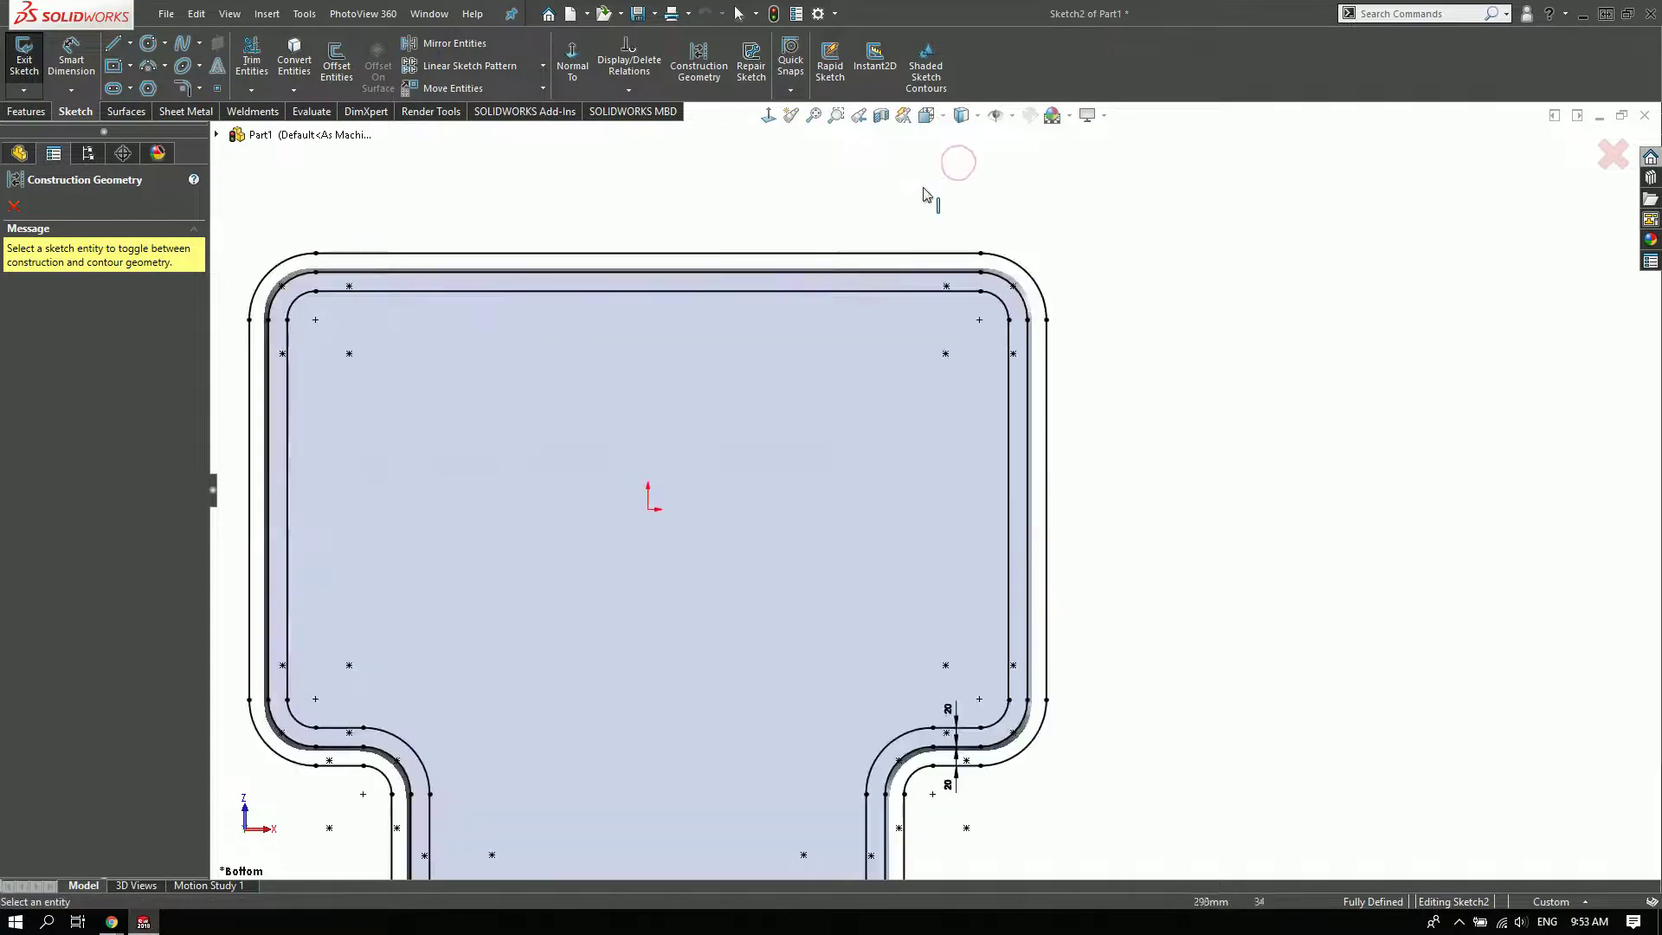
scroll(1028, 340, "down", 3)
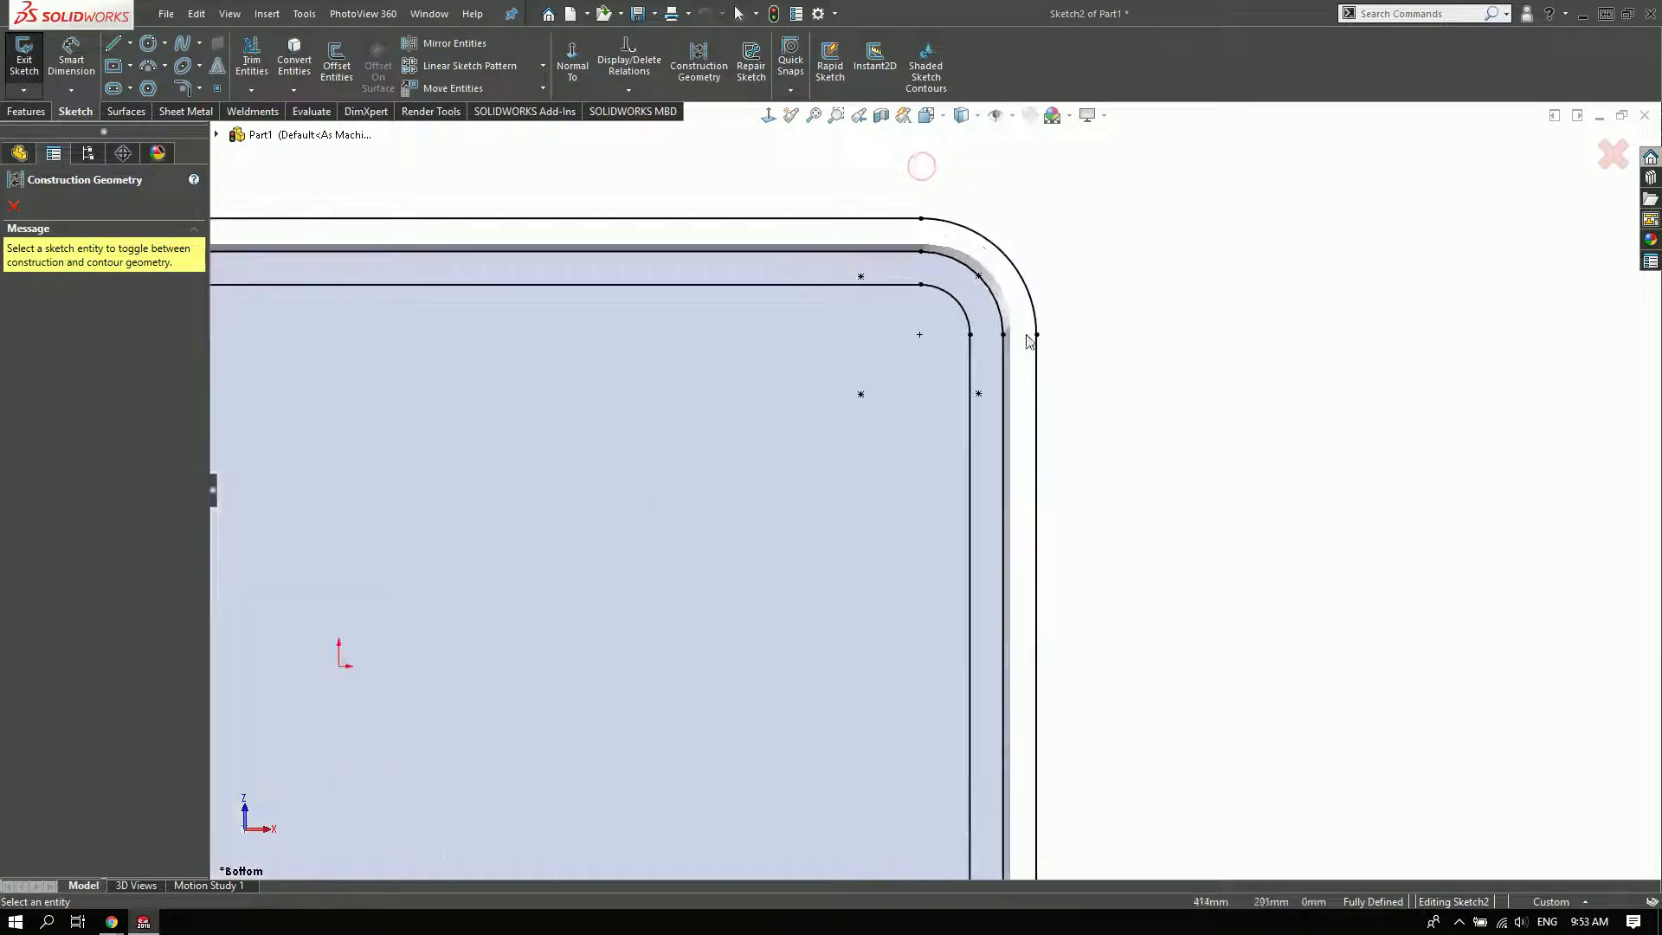
left_click(976, 116)
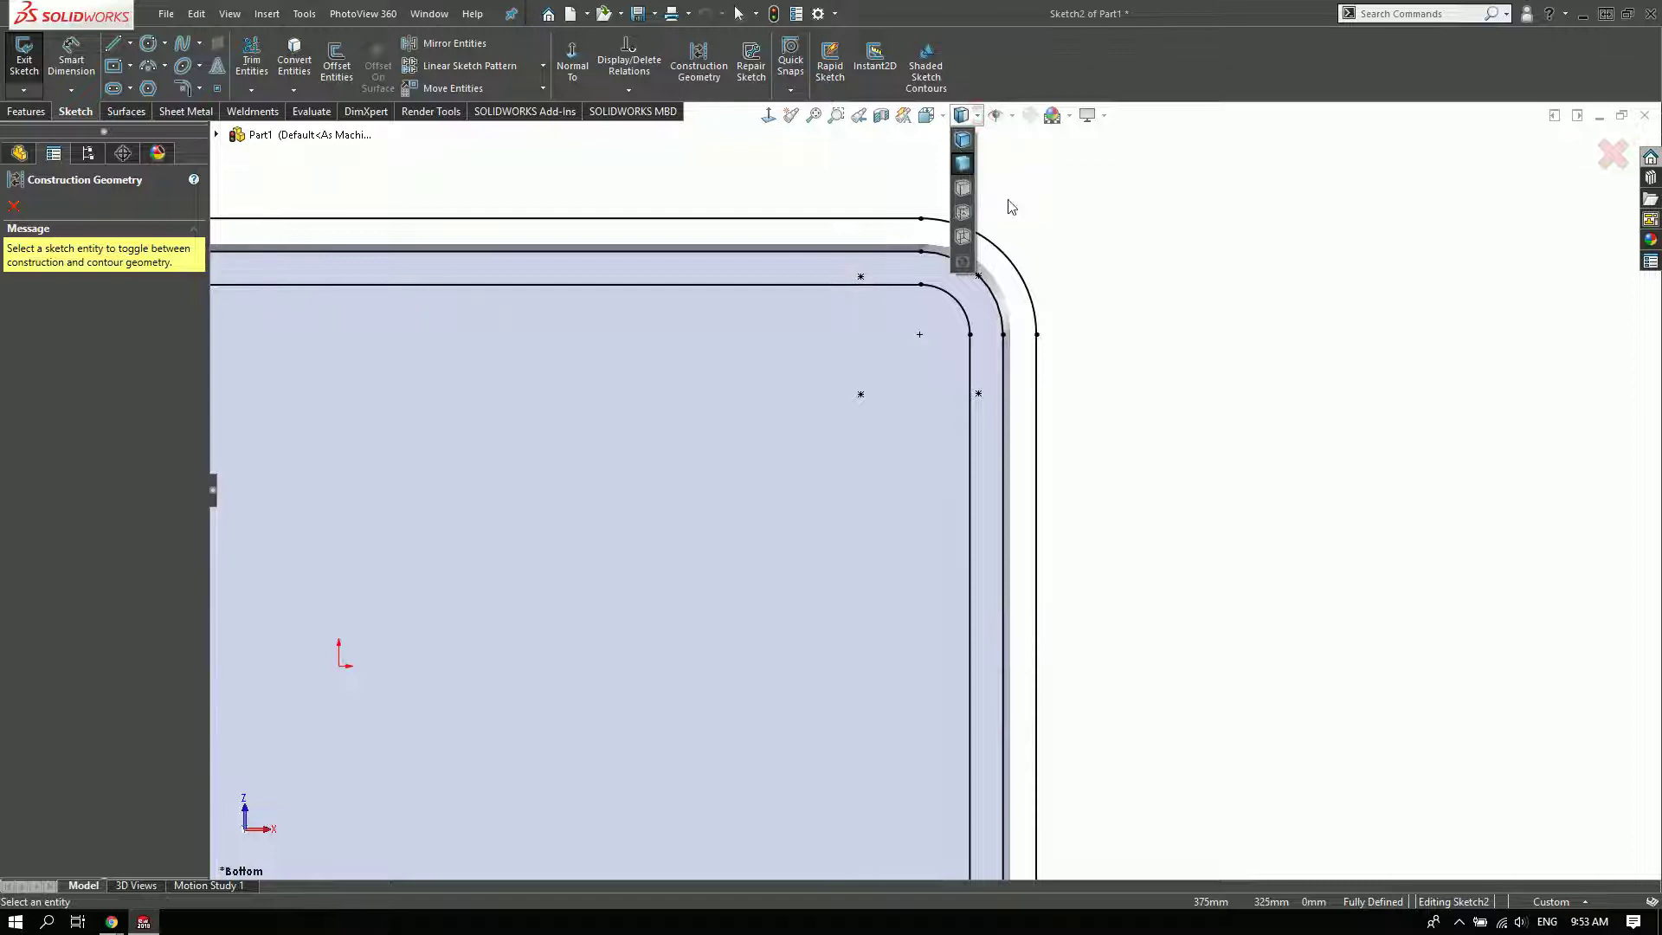
- Make the middle contour's top, right, lower-right arc and bottom segments construction geometry
left_click(991, 293)
left_click(1005, 372)
scroll(976, 557, "up", 3)
scroll(1005, 370, "up", 2)
scroll(1055, 555, "down", 5)
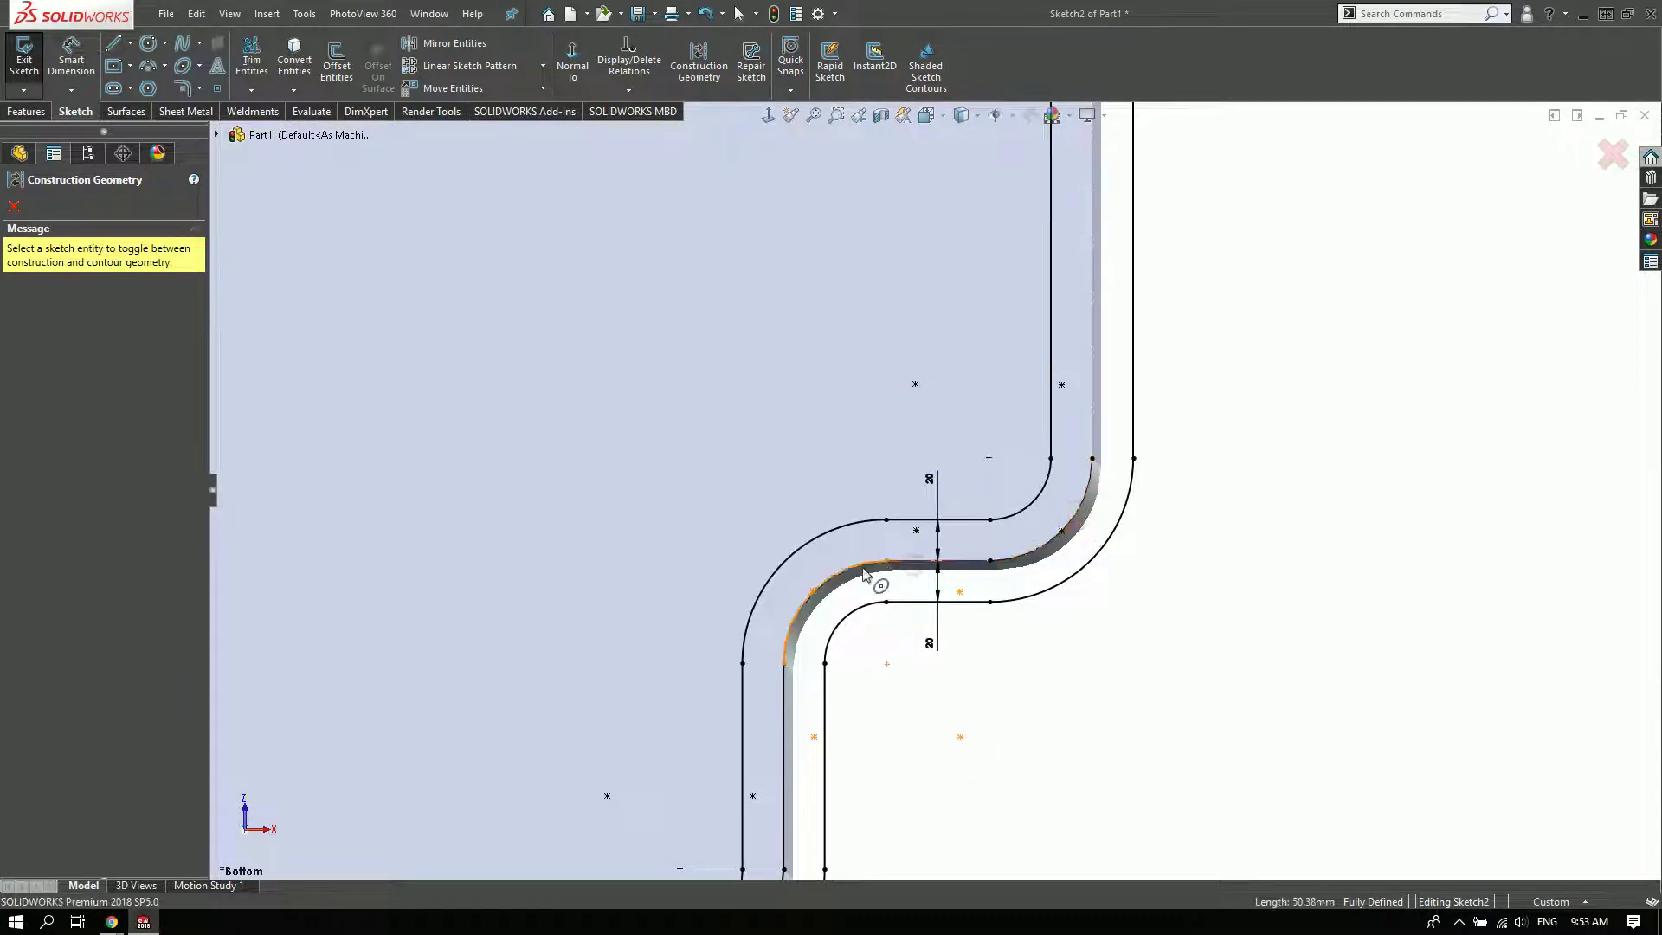
scroll(935, 494, "up", 3)
left_click(847, 650)
left_click(834, 746)
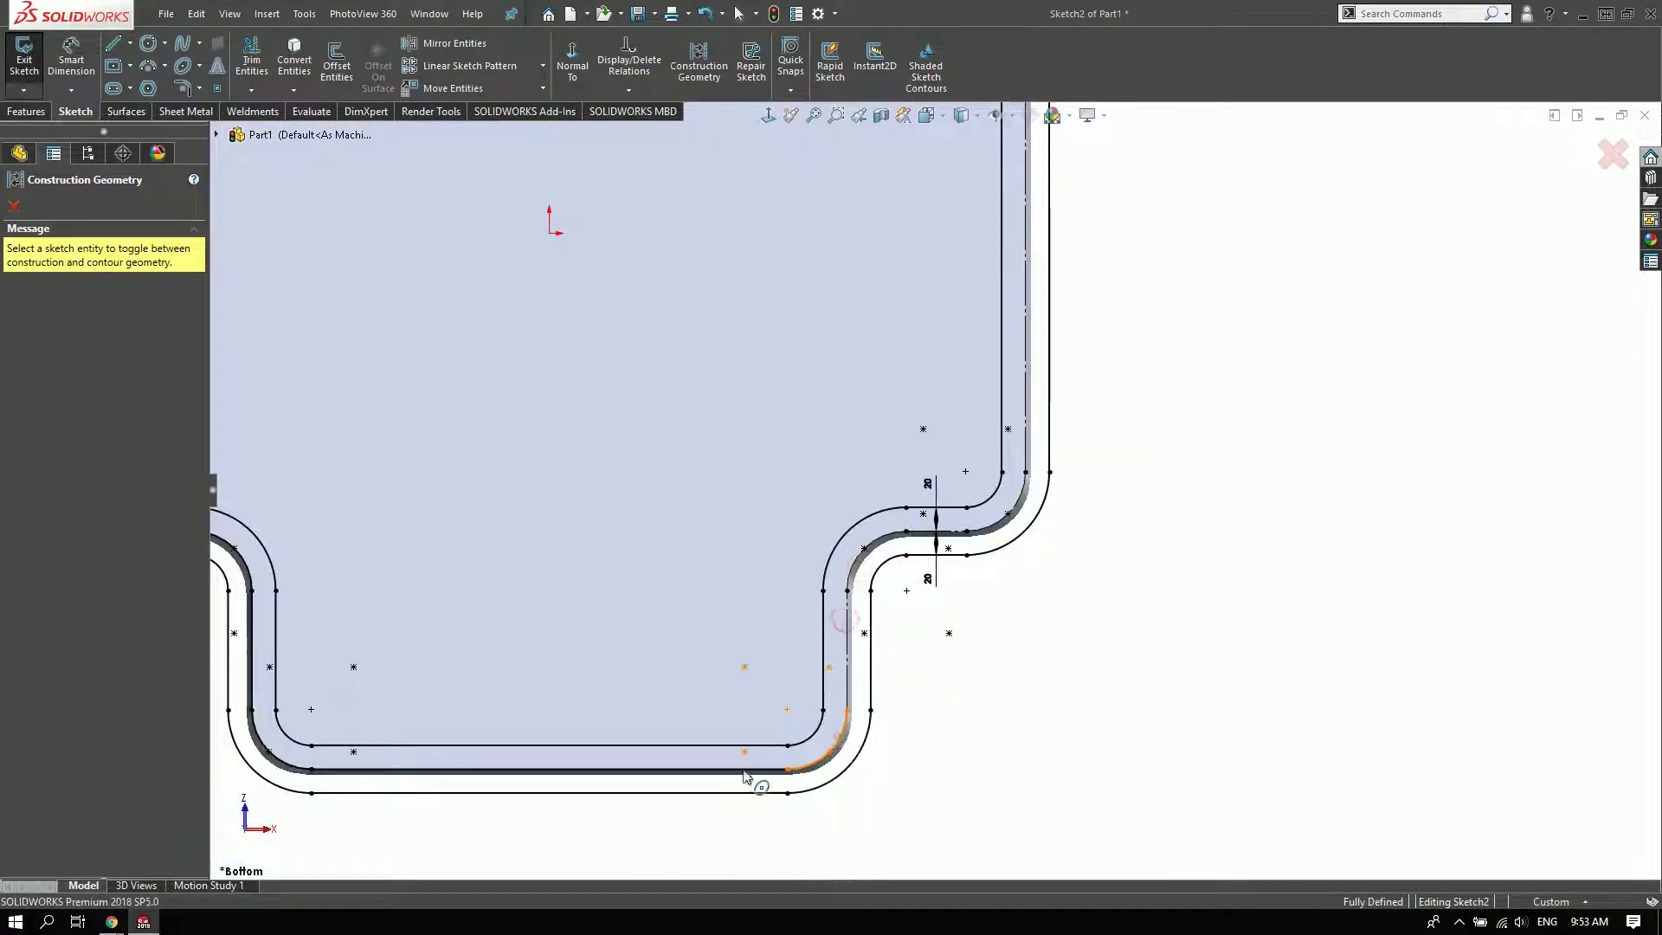
left_click(734, 779)
scroll(735, 779, "up", 3)
scroll(731, 772, "down", 4)
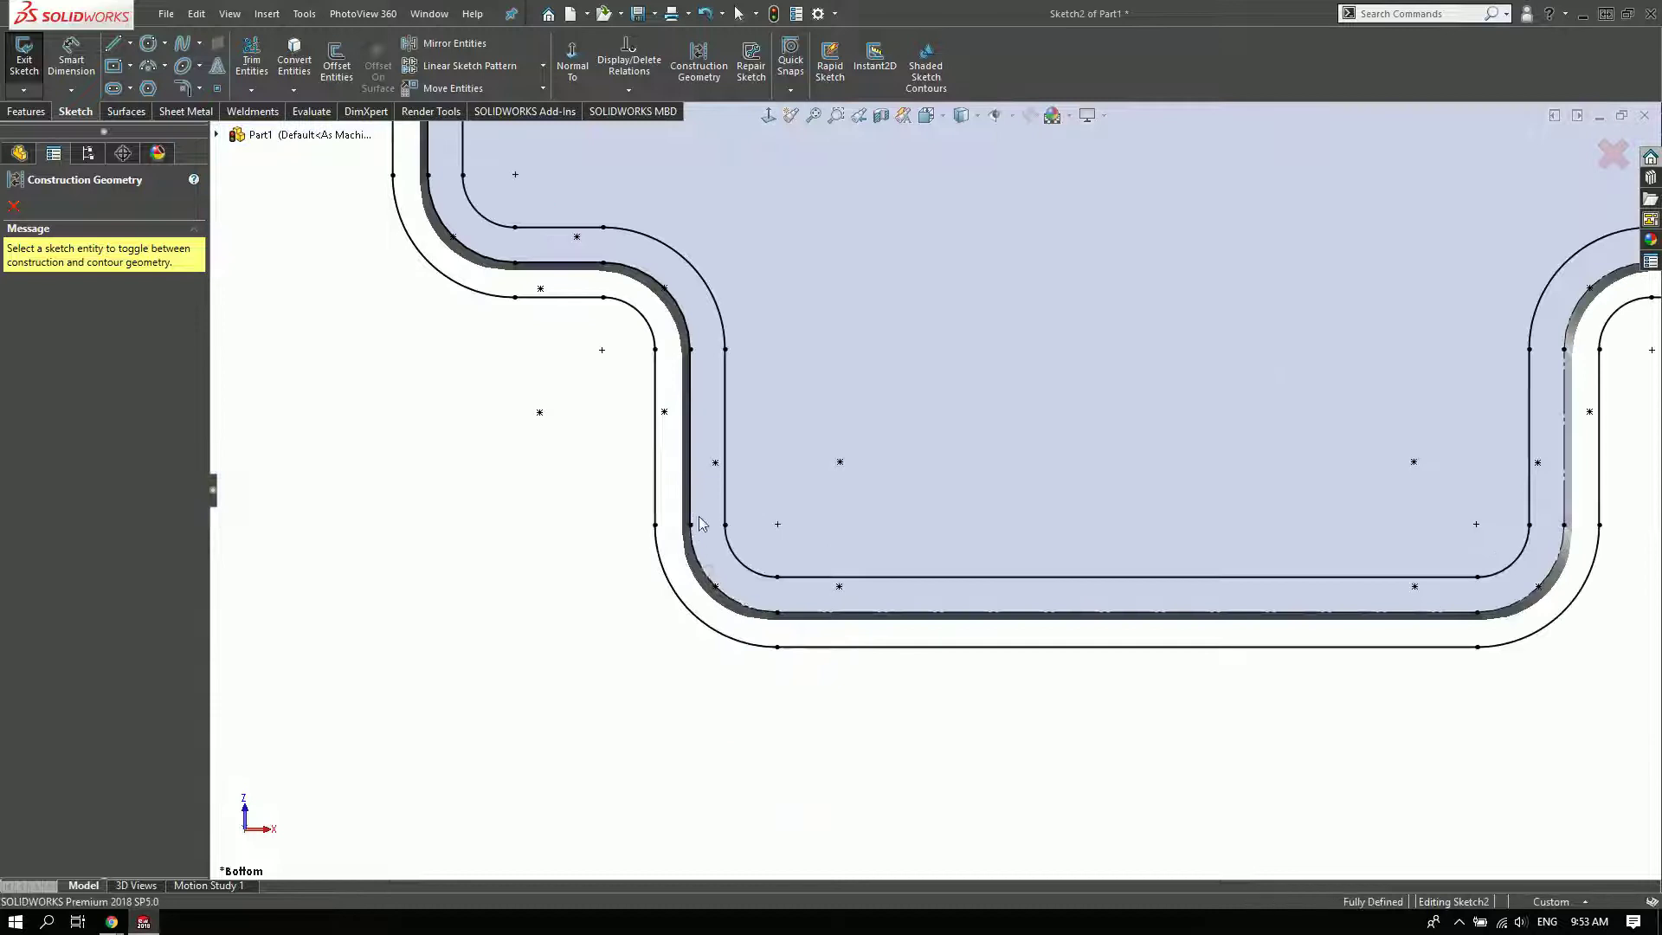
- Make the contour's left line, notch line and top-left arc construction geometry too
left_click(690, 492)
scroll(690, 492, "up", 3)
scroll(687, 483, "down", 4)
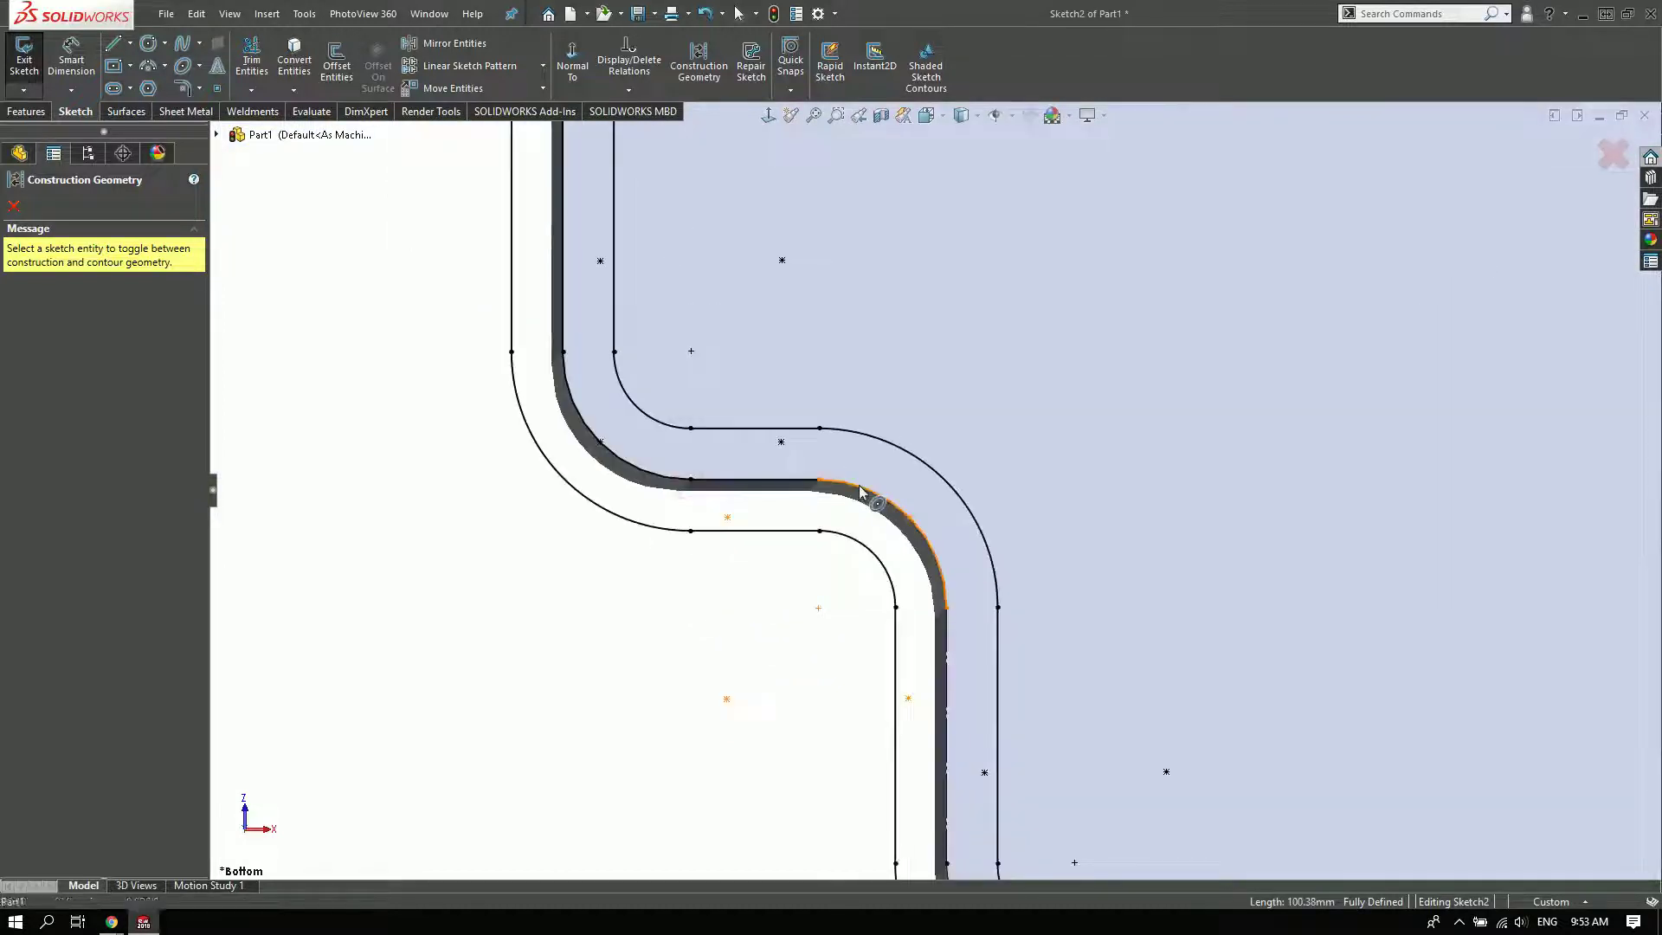
left_click(732, 486)
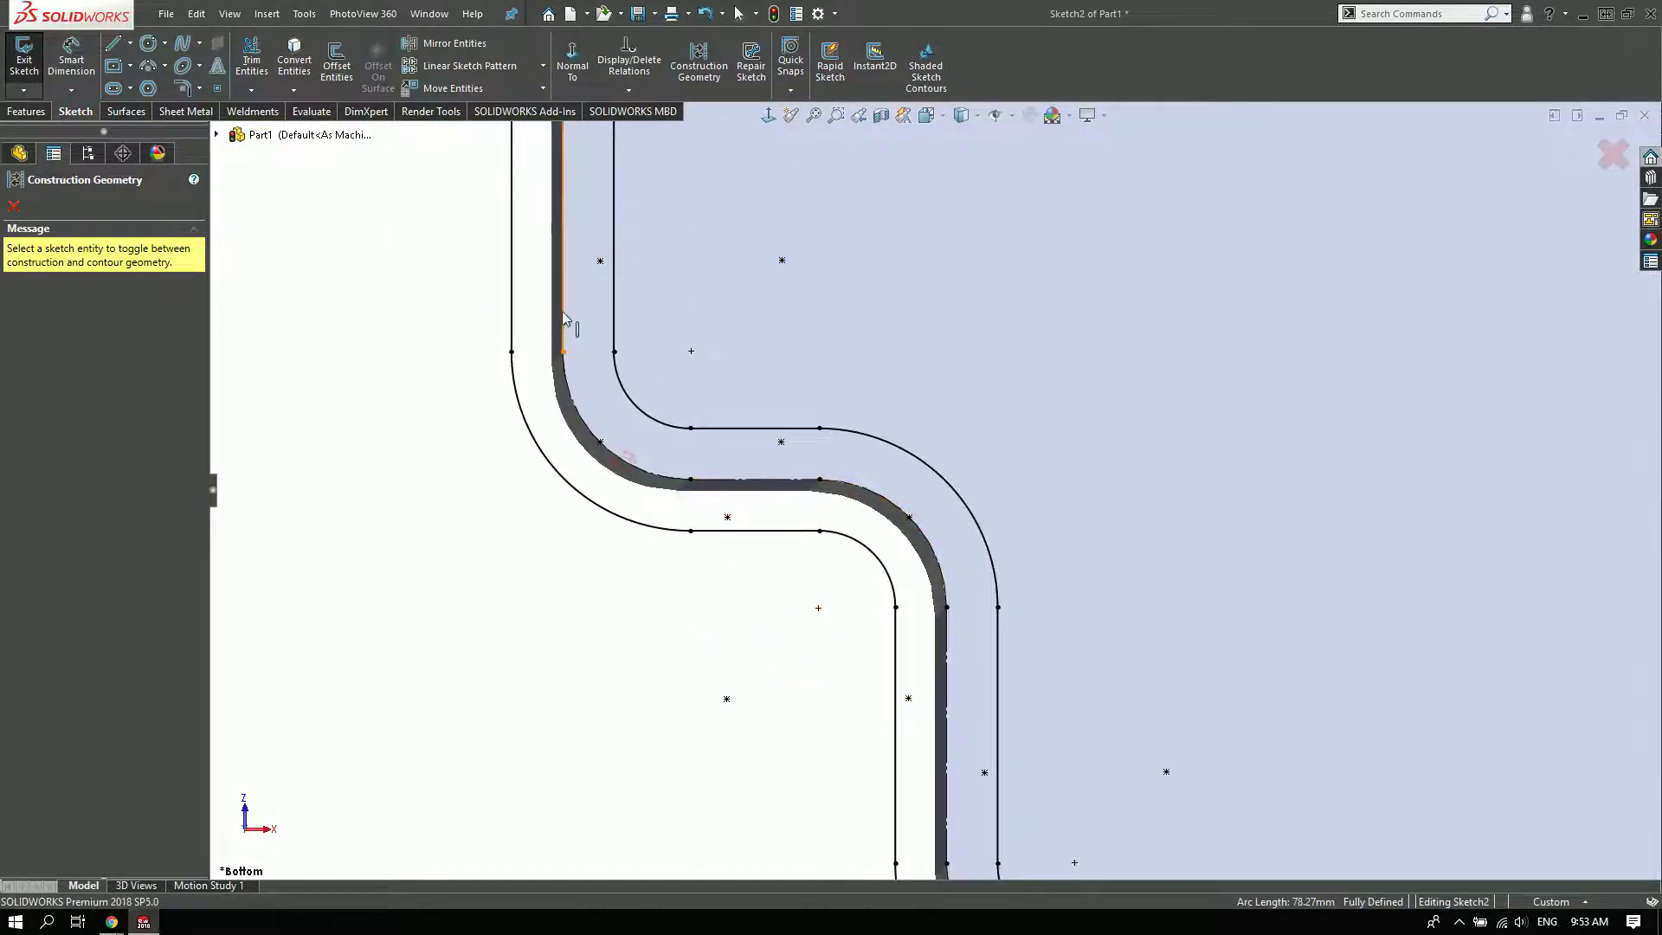
scroll(701, 320, "up", 3)
scroll(701, 320, "up", 2)
scroll(872, 345, "down", 4)
left_click(906, 291)
scroll(880, 442, "up", 3)
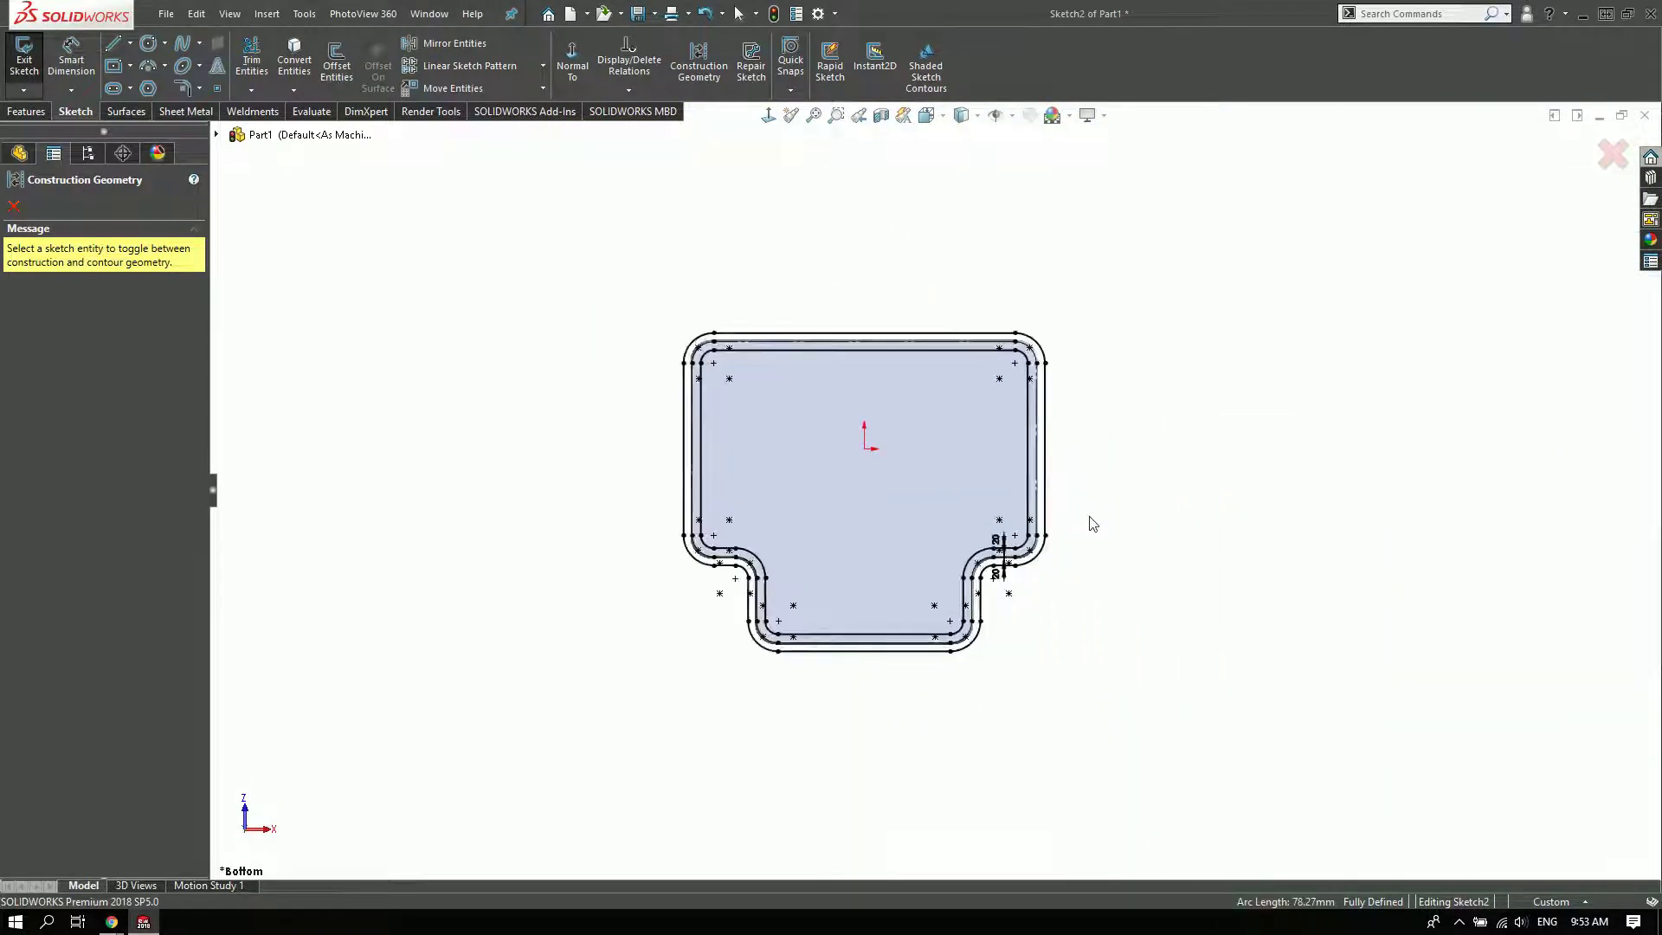
left_click(9, 205)
middle_click_drag(627, 271, 918, 715)
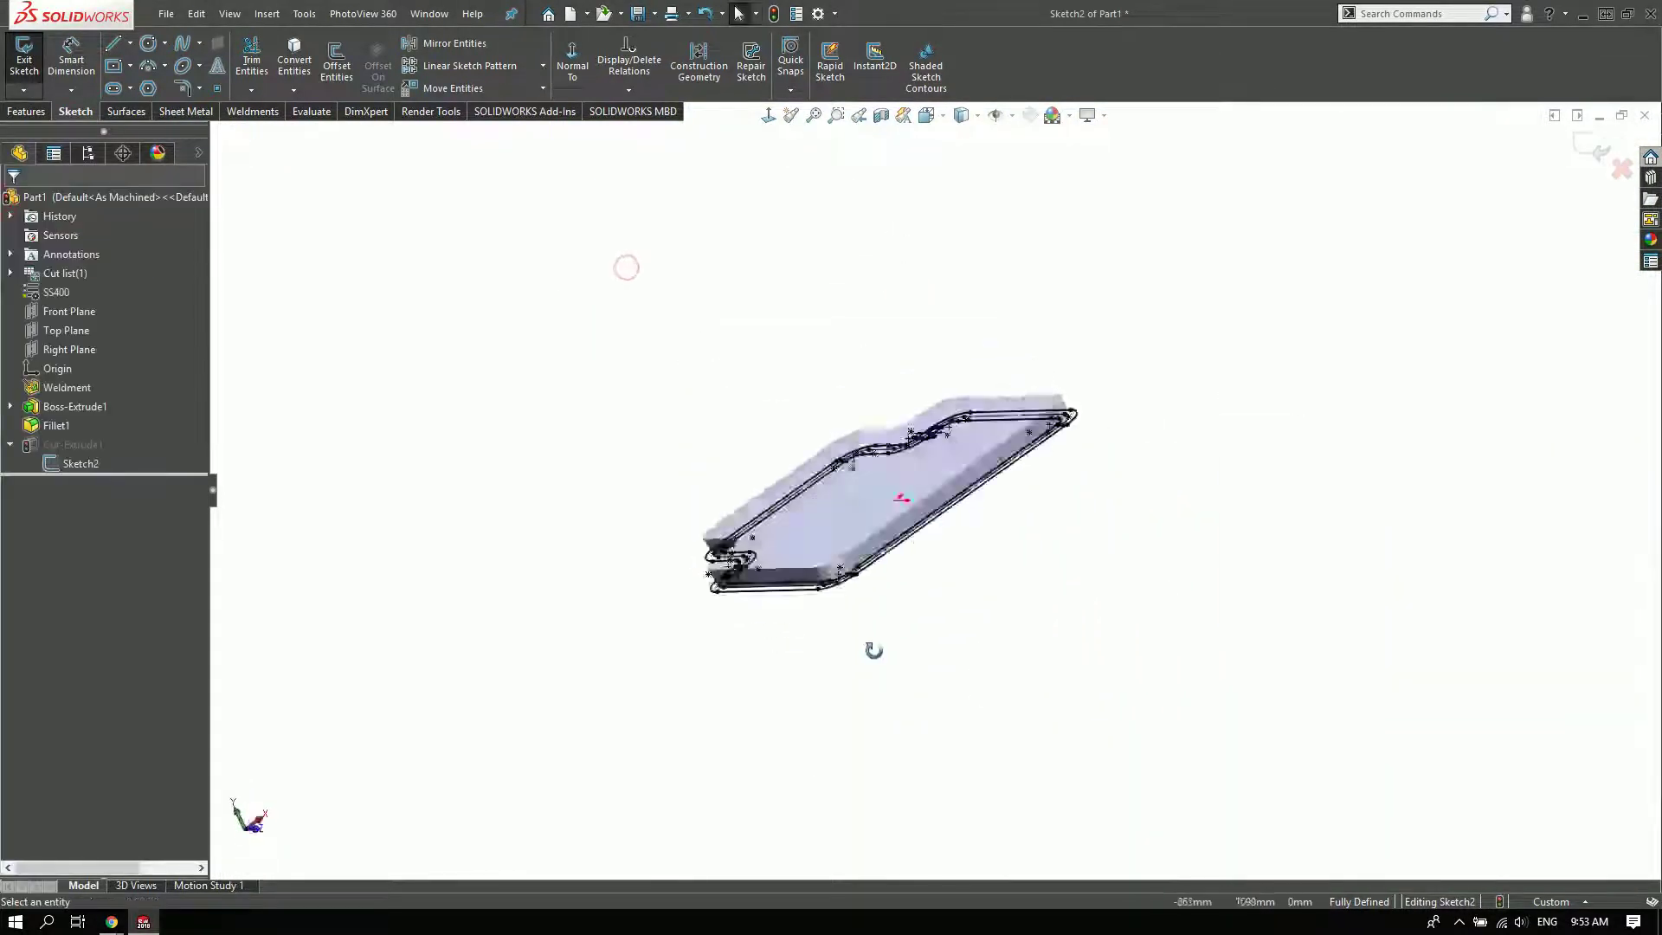
- Rebuild Cut-Extrude1 into a stepped ledge and view the model shaded with edges
left_click(1595, 149)
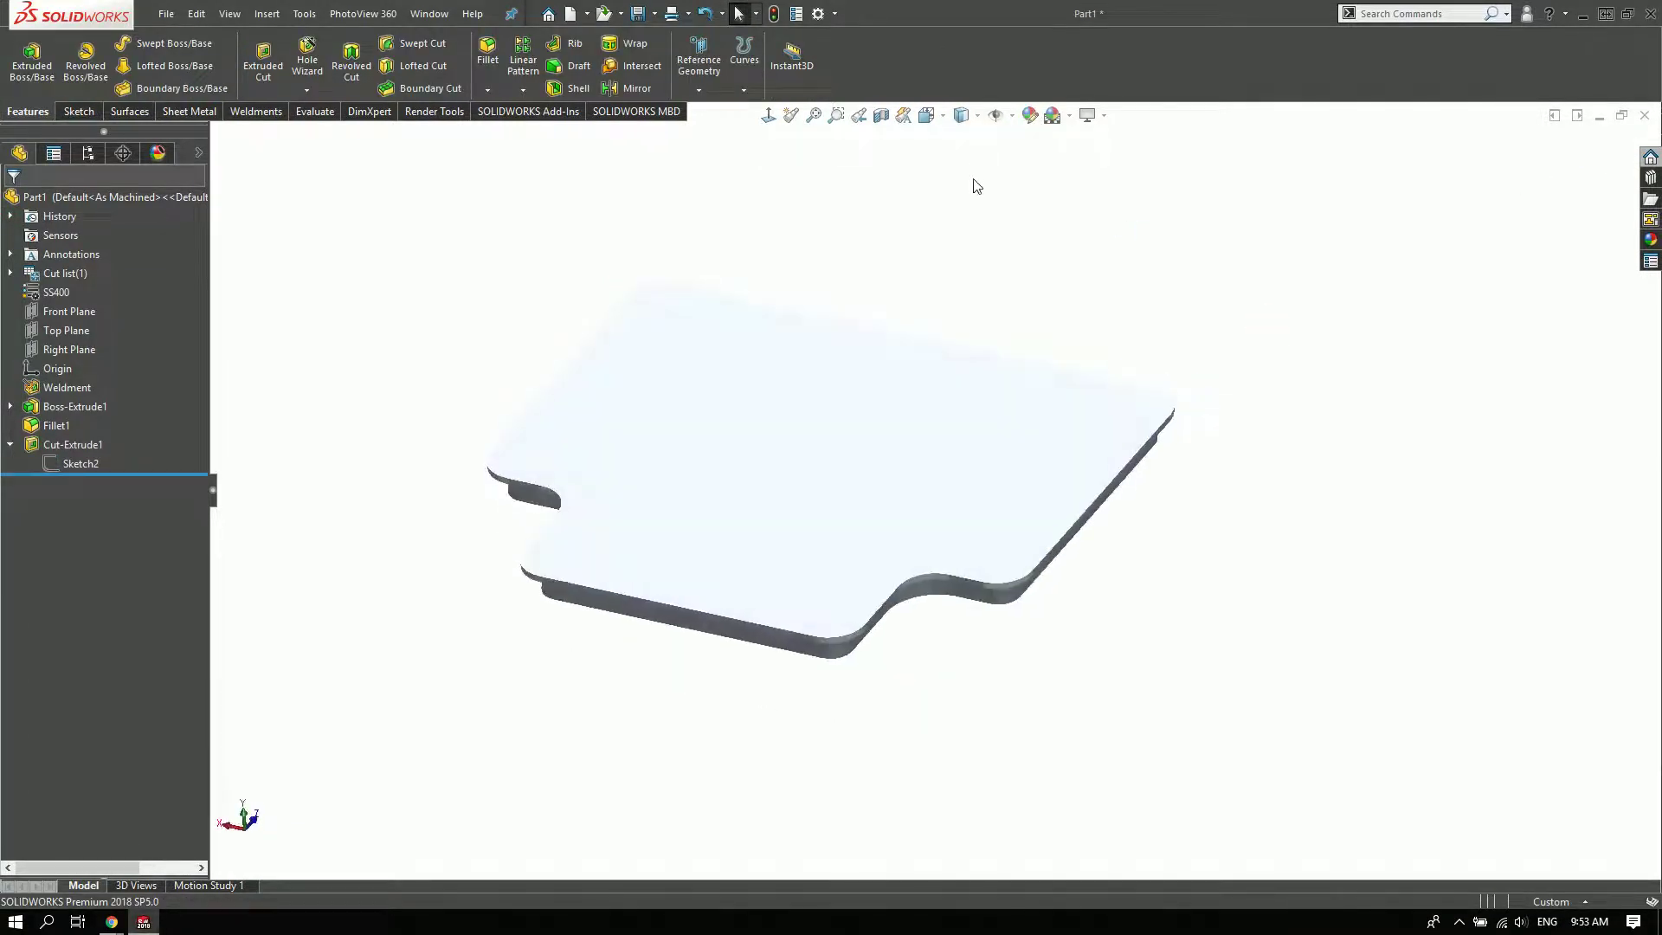
left_click(976, 116)
left_click(965, 144)
mouse_move(1089, 193)
middle_mouse_down()
mouse_move(1187, 216)
mouse_move(1149, 156)
mouse_move(1134, 158)
middle_mouse_up()
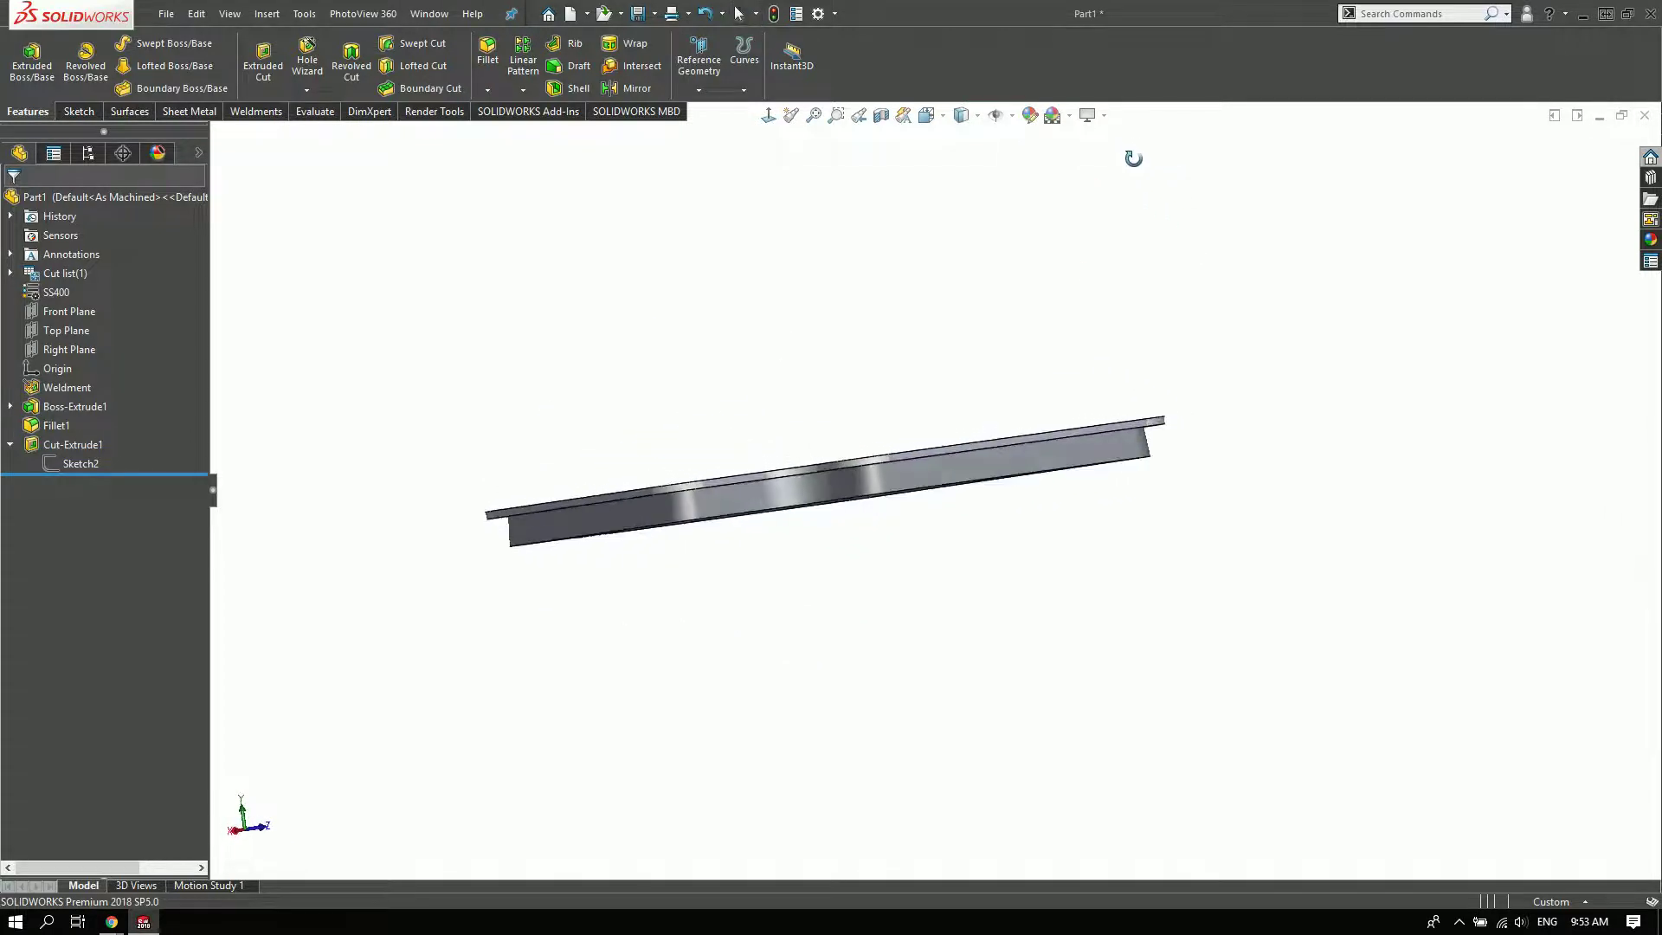
key("ctrl+shift+z")
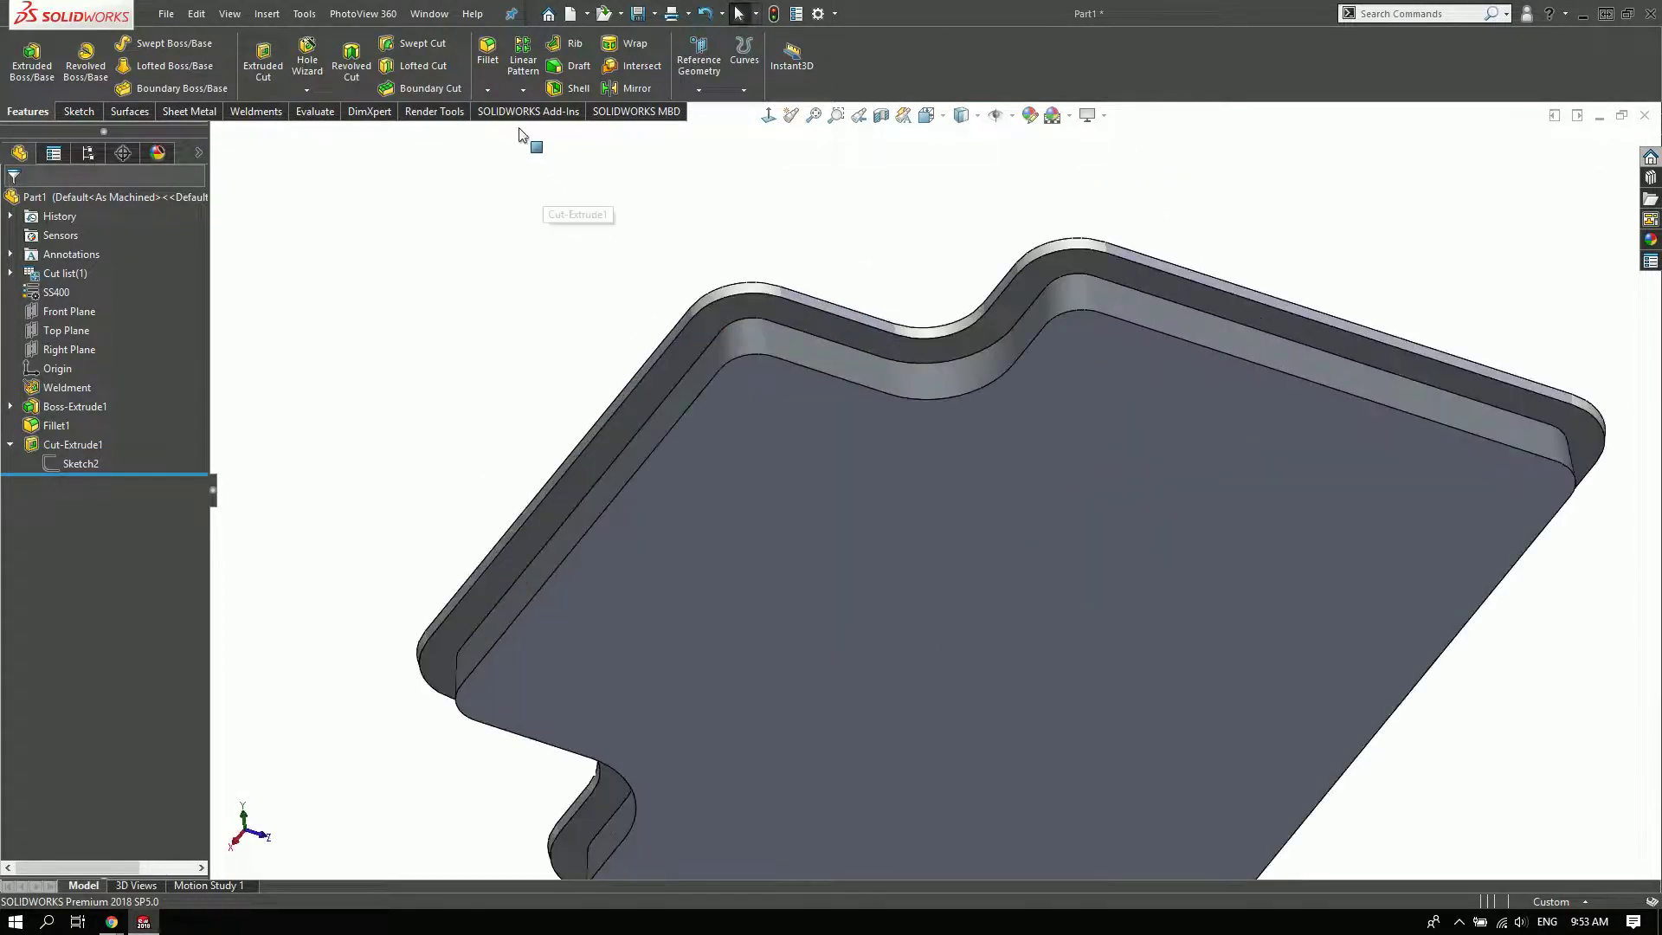
left_click(798, 336)
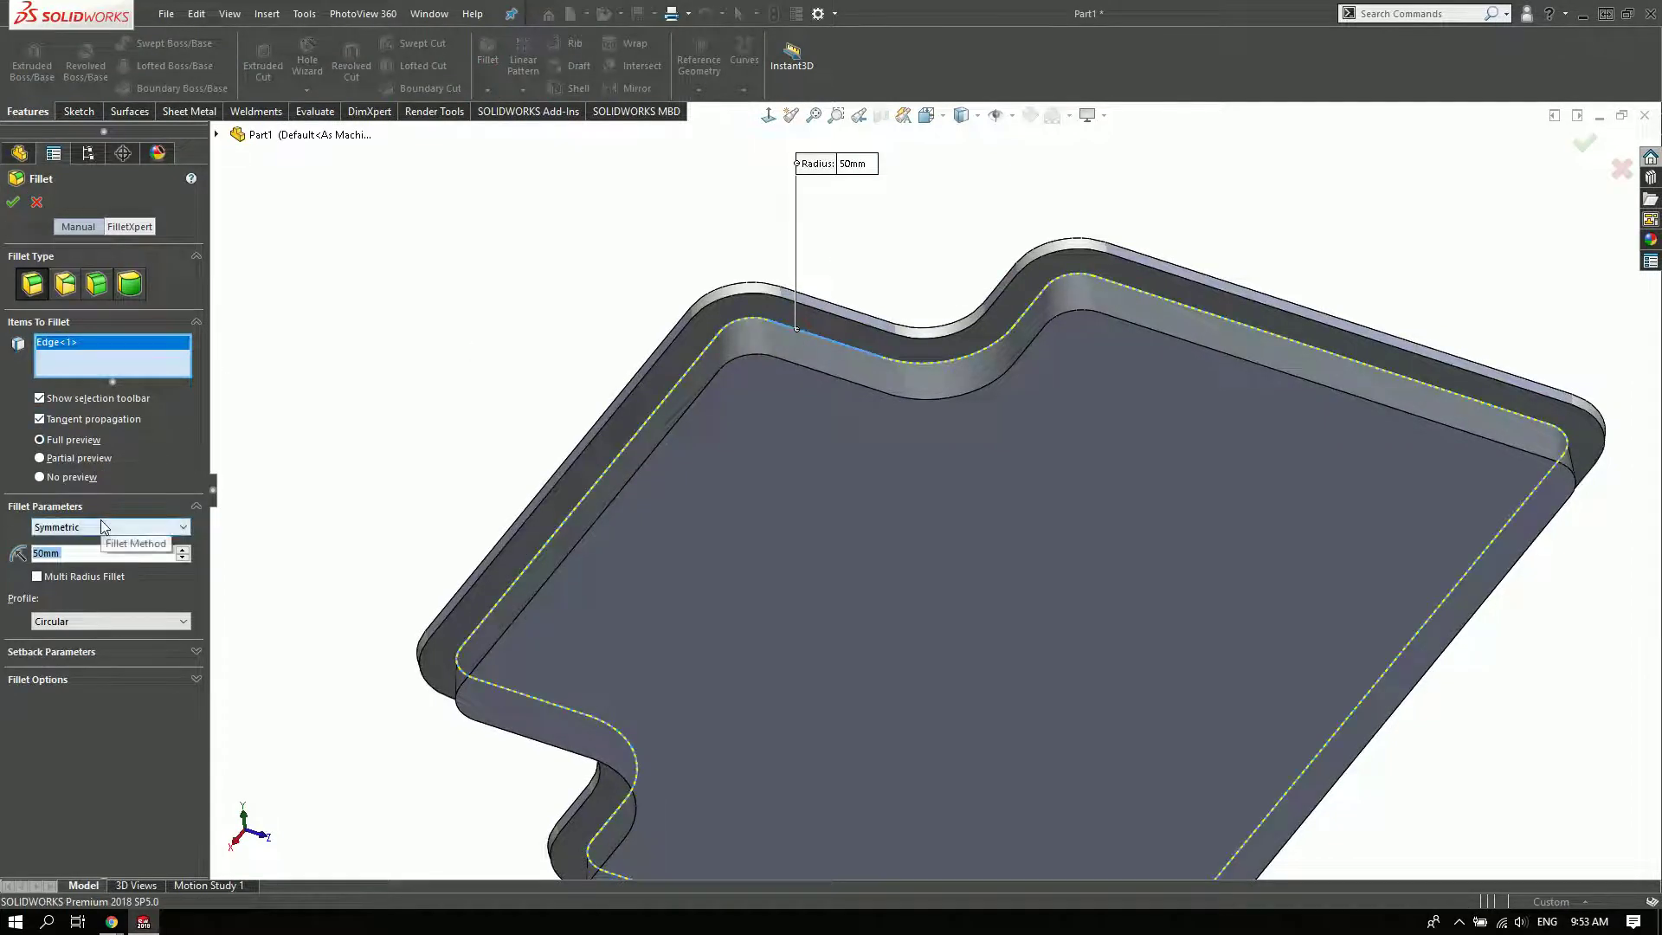
- Fillet the recess's inner edge at 20 mm, revised from 10 mm, creating Fillet2
type("10")
key("Return")
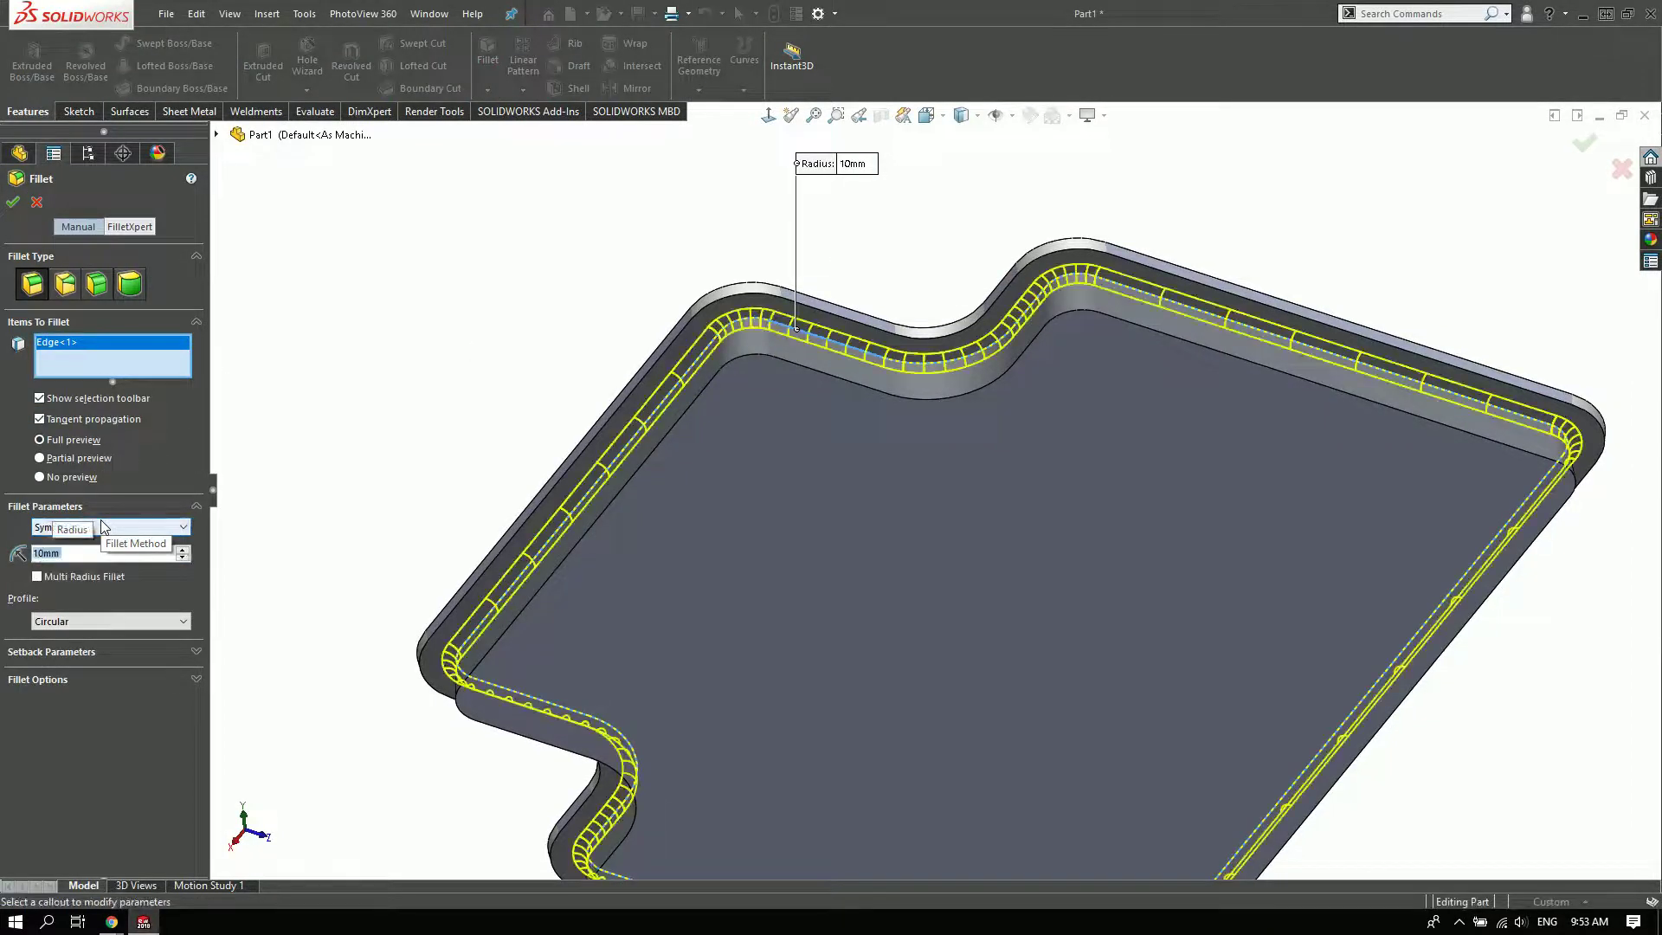
type("20")
key("Return")
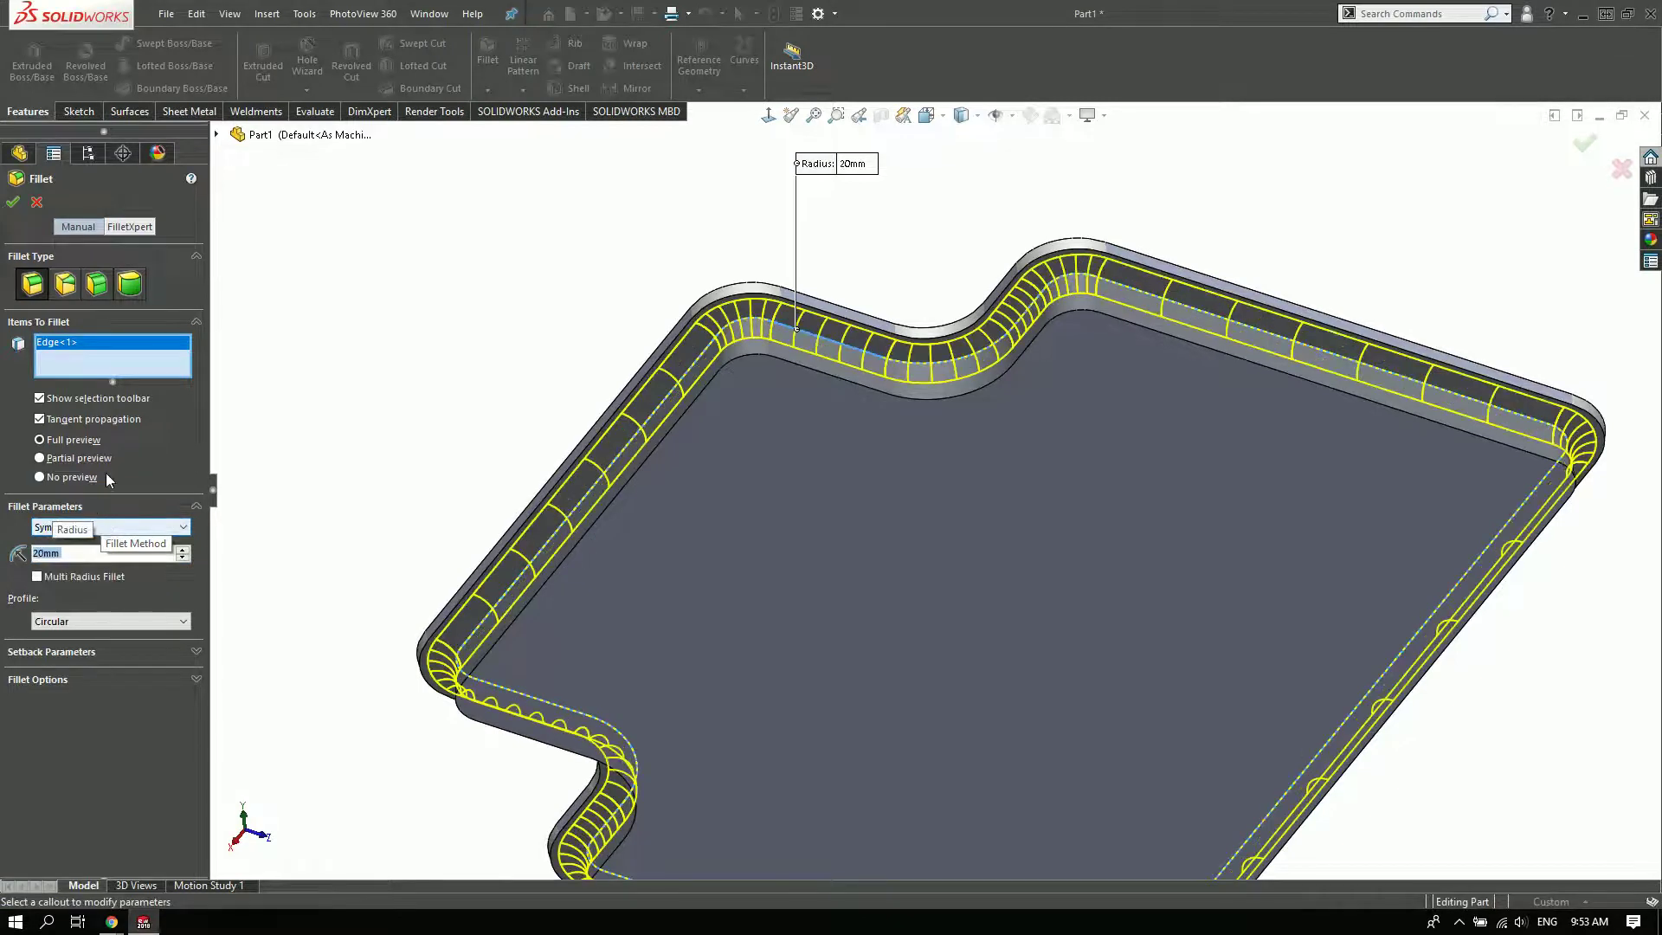
left_click(12, 202)
mouse_move(720, 399)
middle_mouse_down()
mouse_move(845, 493)
mouse_move(834, 556)
middle_mouse_up()
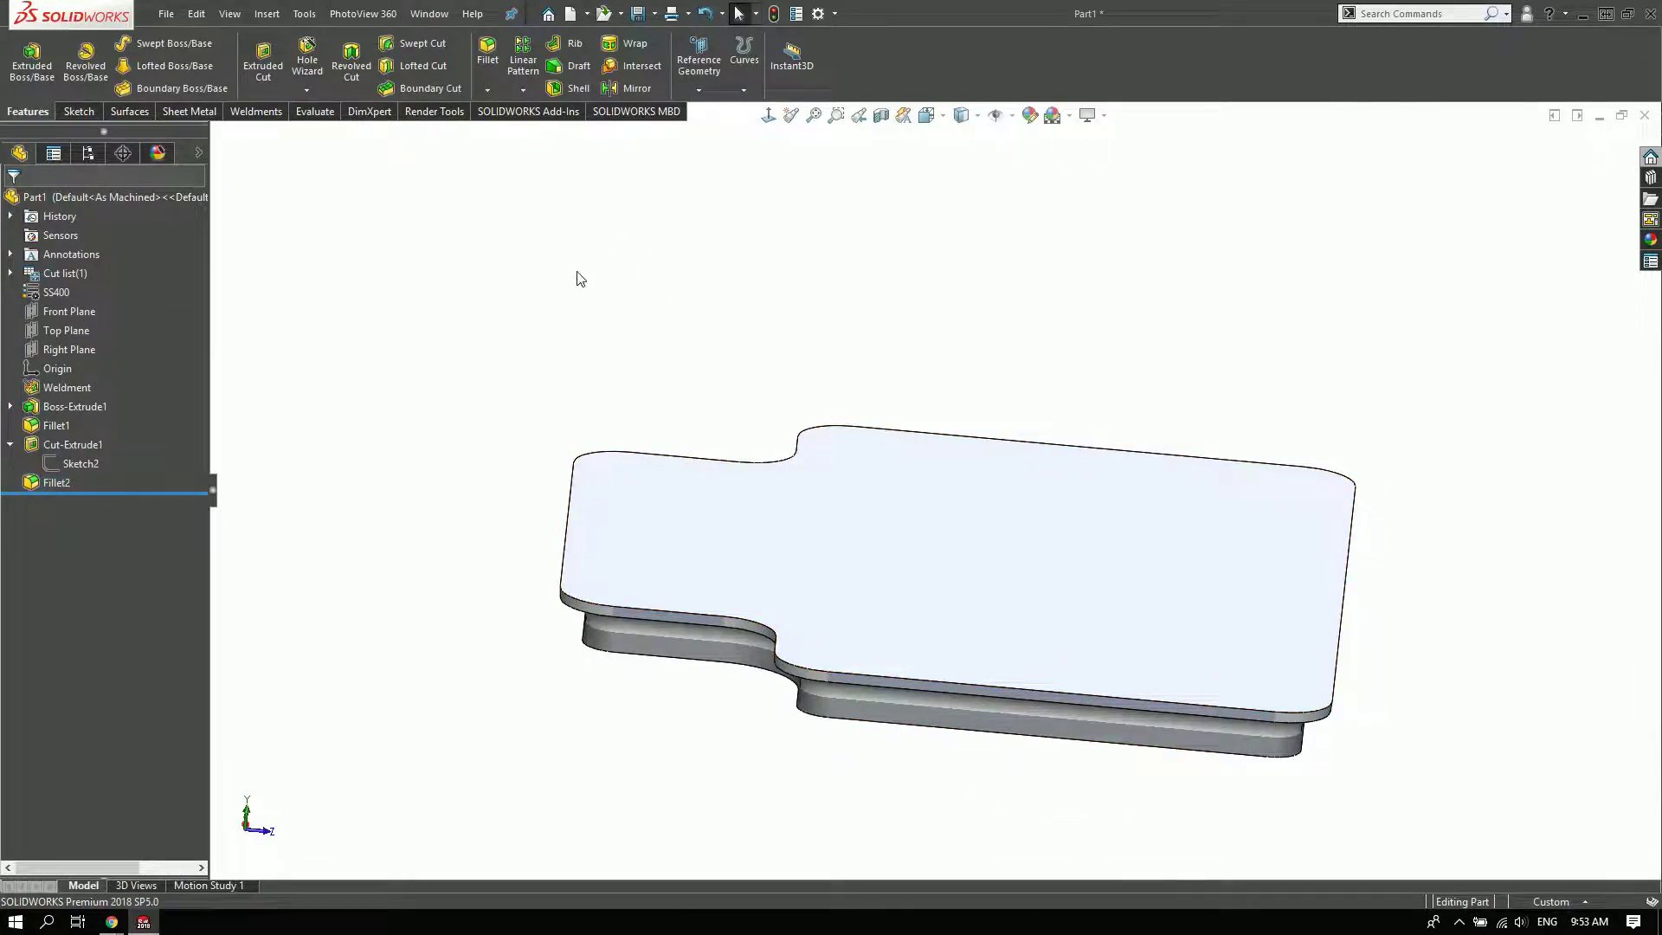
- Preview a 3 mm inward shell removing the top face, then cancel it
left_click(565, 88)
type("5mm")
left_click(937, 580)
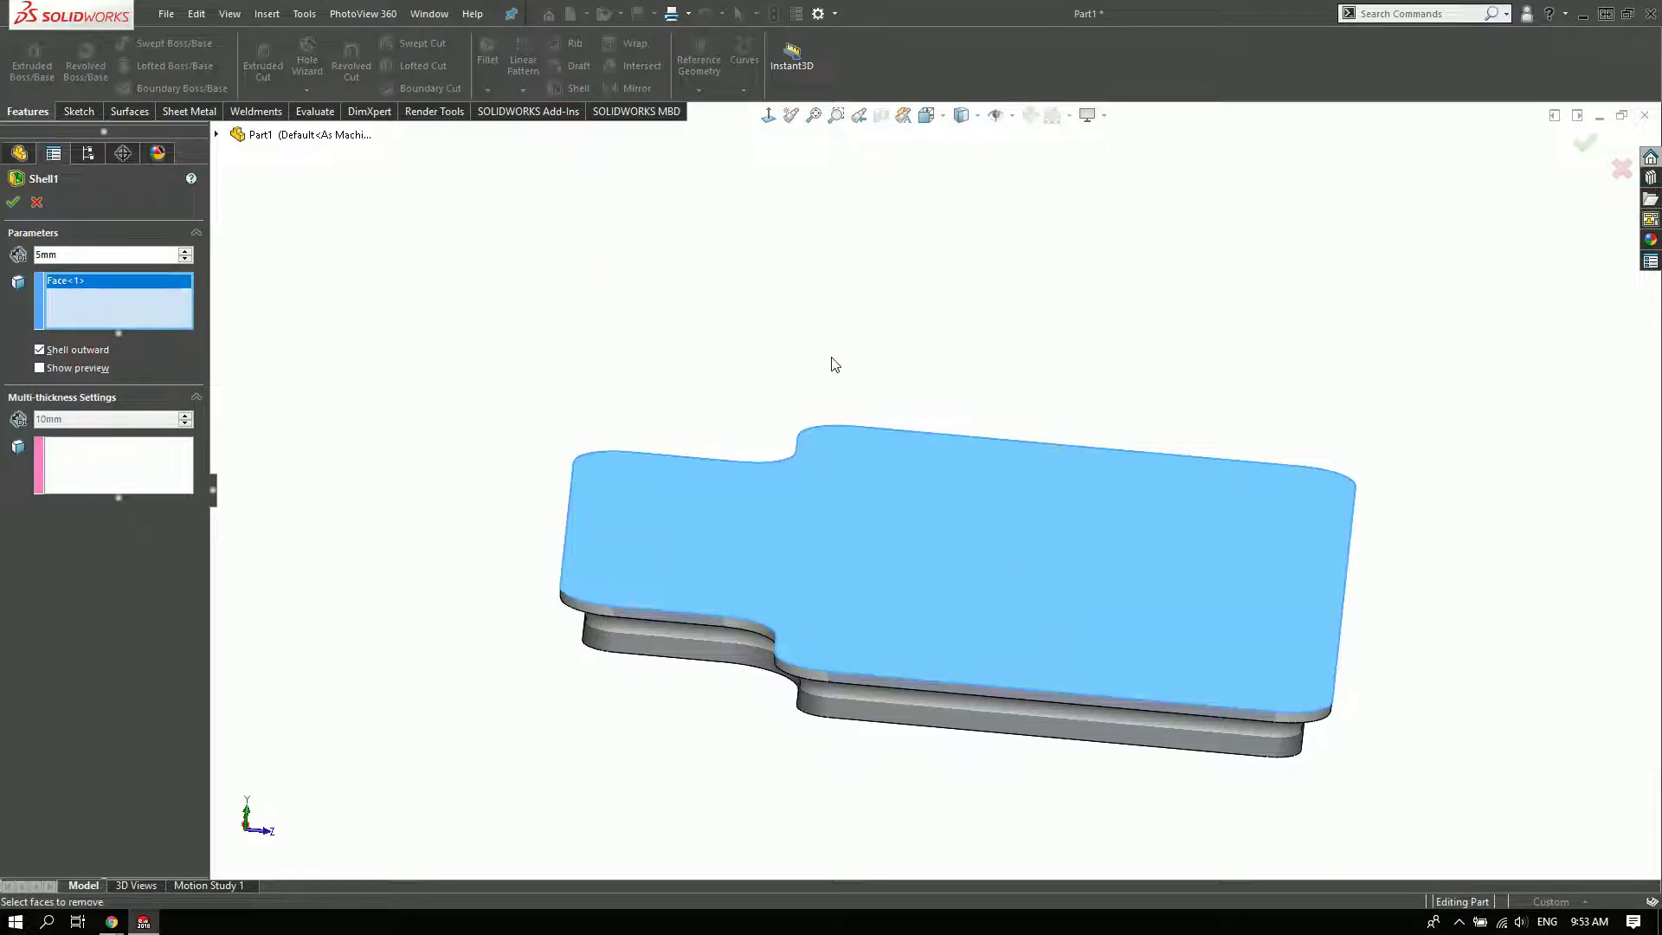
mouse_move(827, 362)
middle_mouse_down()
mouse_move(828, 305)
mouse_move(901, 305)
mouse_move(908, 478)
middle_mouse_up()
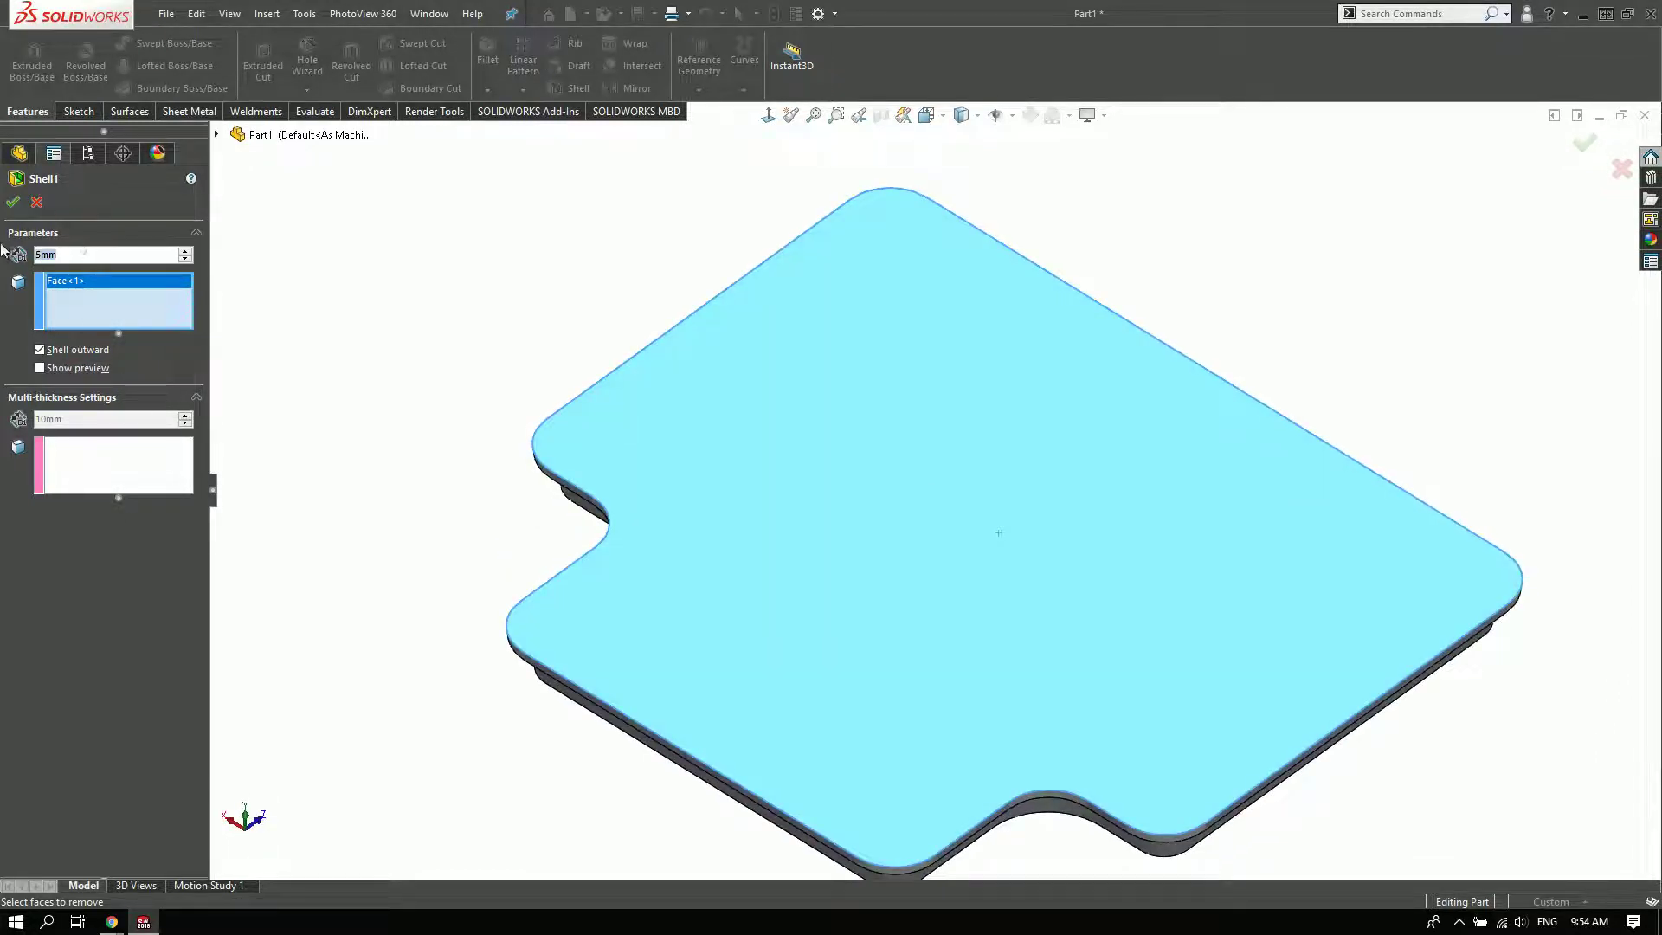
type("3mm")
left_click(69, 350)
mouse_move(762, 758)
middle_mouse_down()
mouse_move(538, 549)
mouse_move(494, 387)
mouse_move(463, 437)
middle_mouse_up()
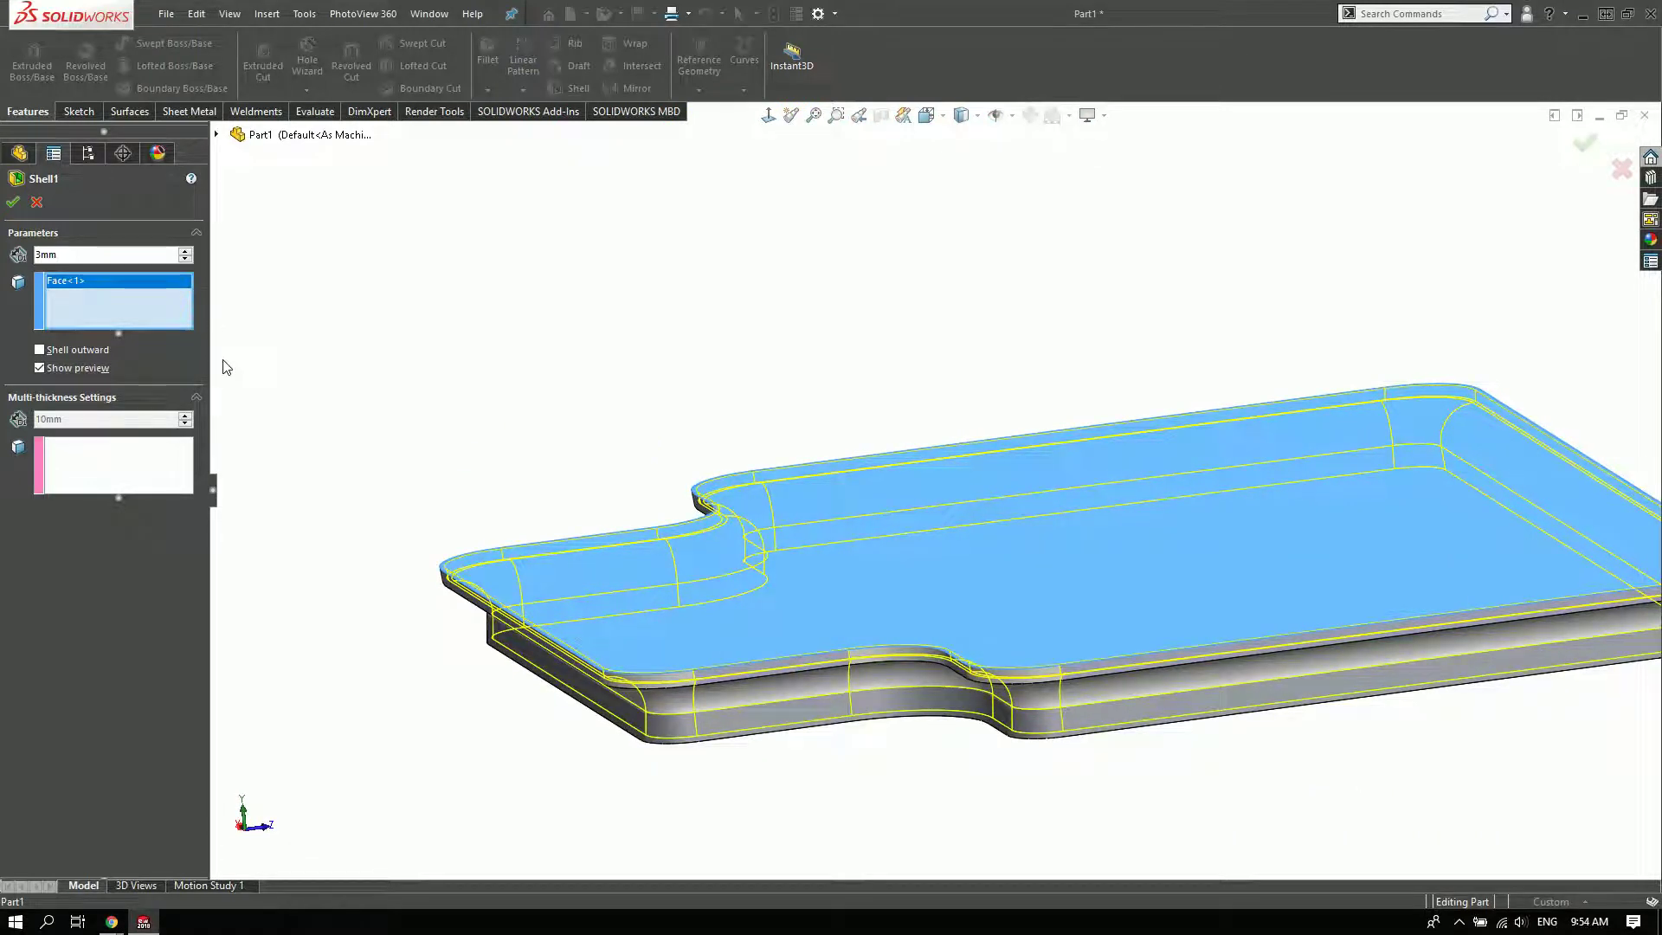
left_click(38, 203)
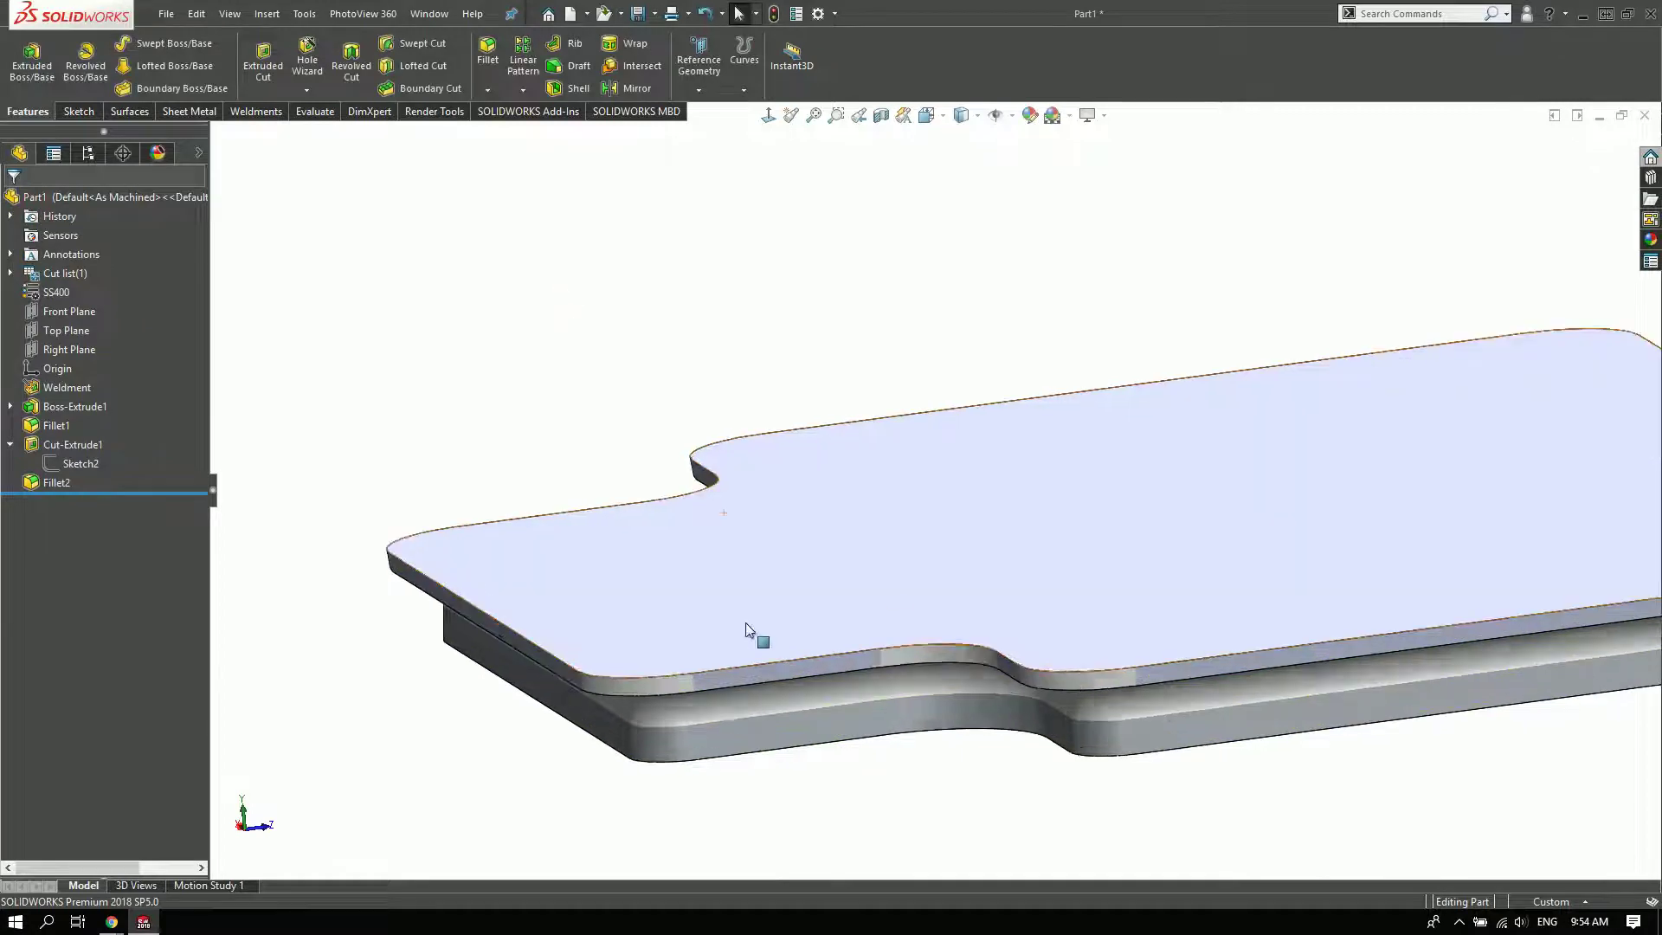
left_click(959, 487)
- Sketch on the plate's top face and offset its outline 15 mm inward
left_click(700, 313)
scroll(894, 370, "up", 3)
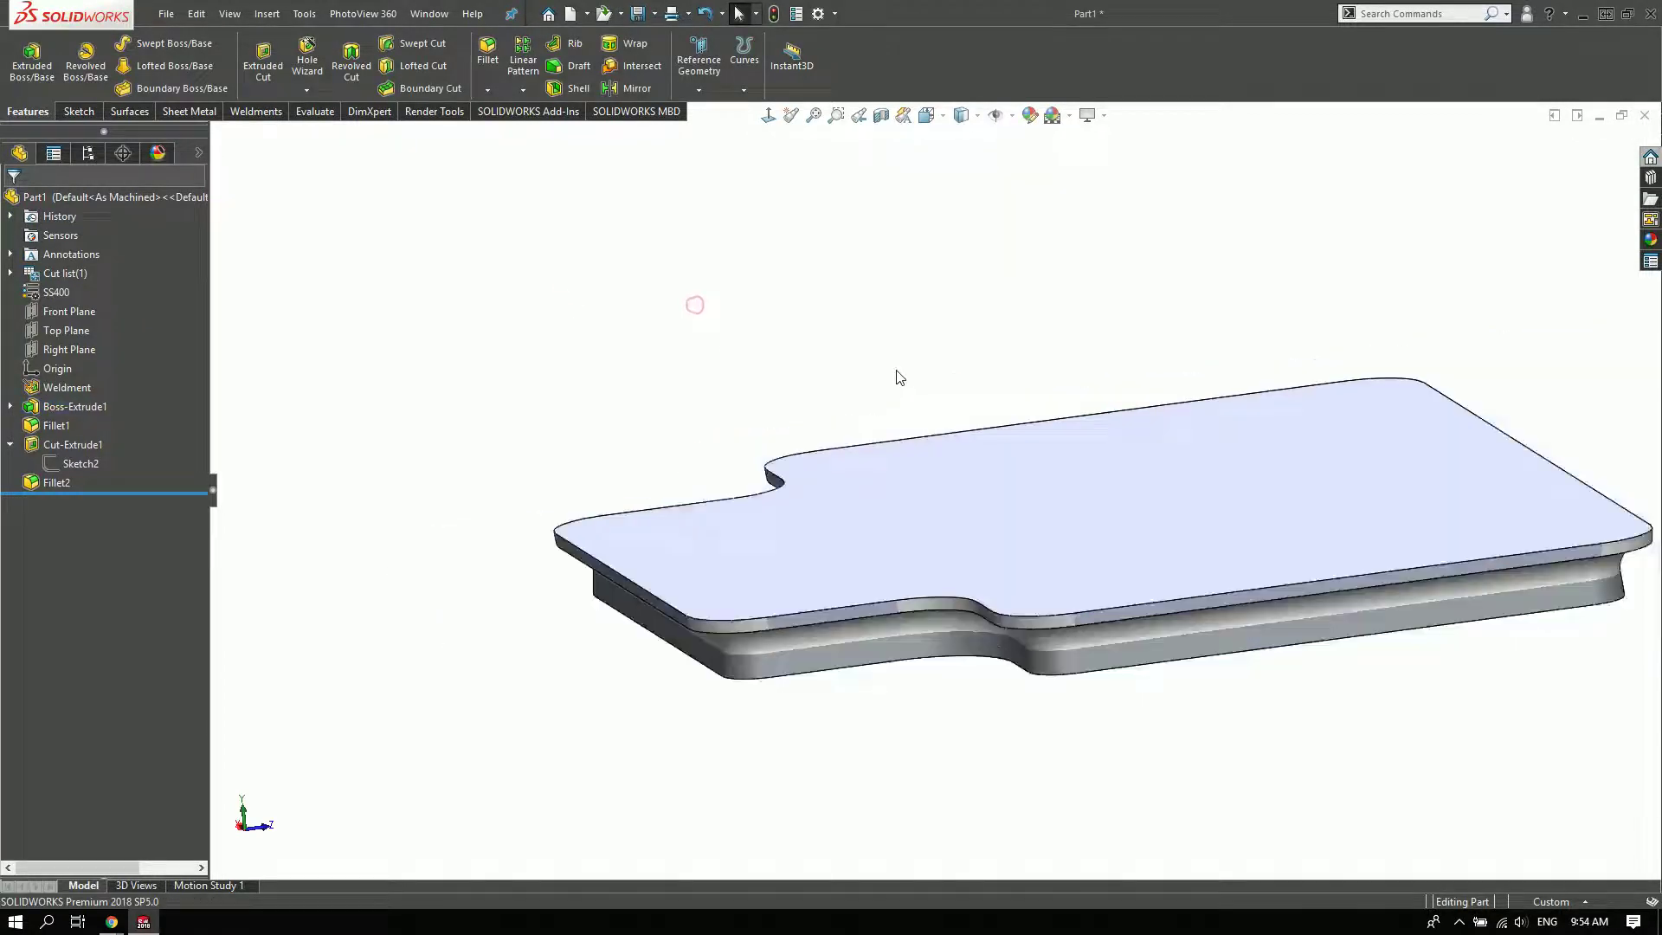
scroll(978, 455, "down", 5)
left_click(978, 449)
left_click(1054, 372)
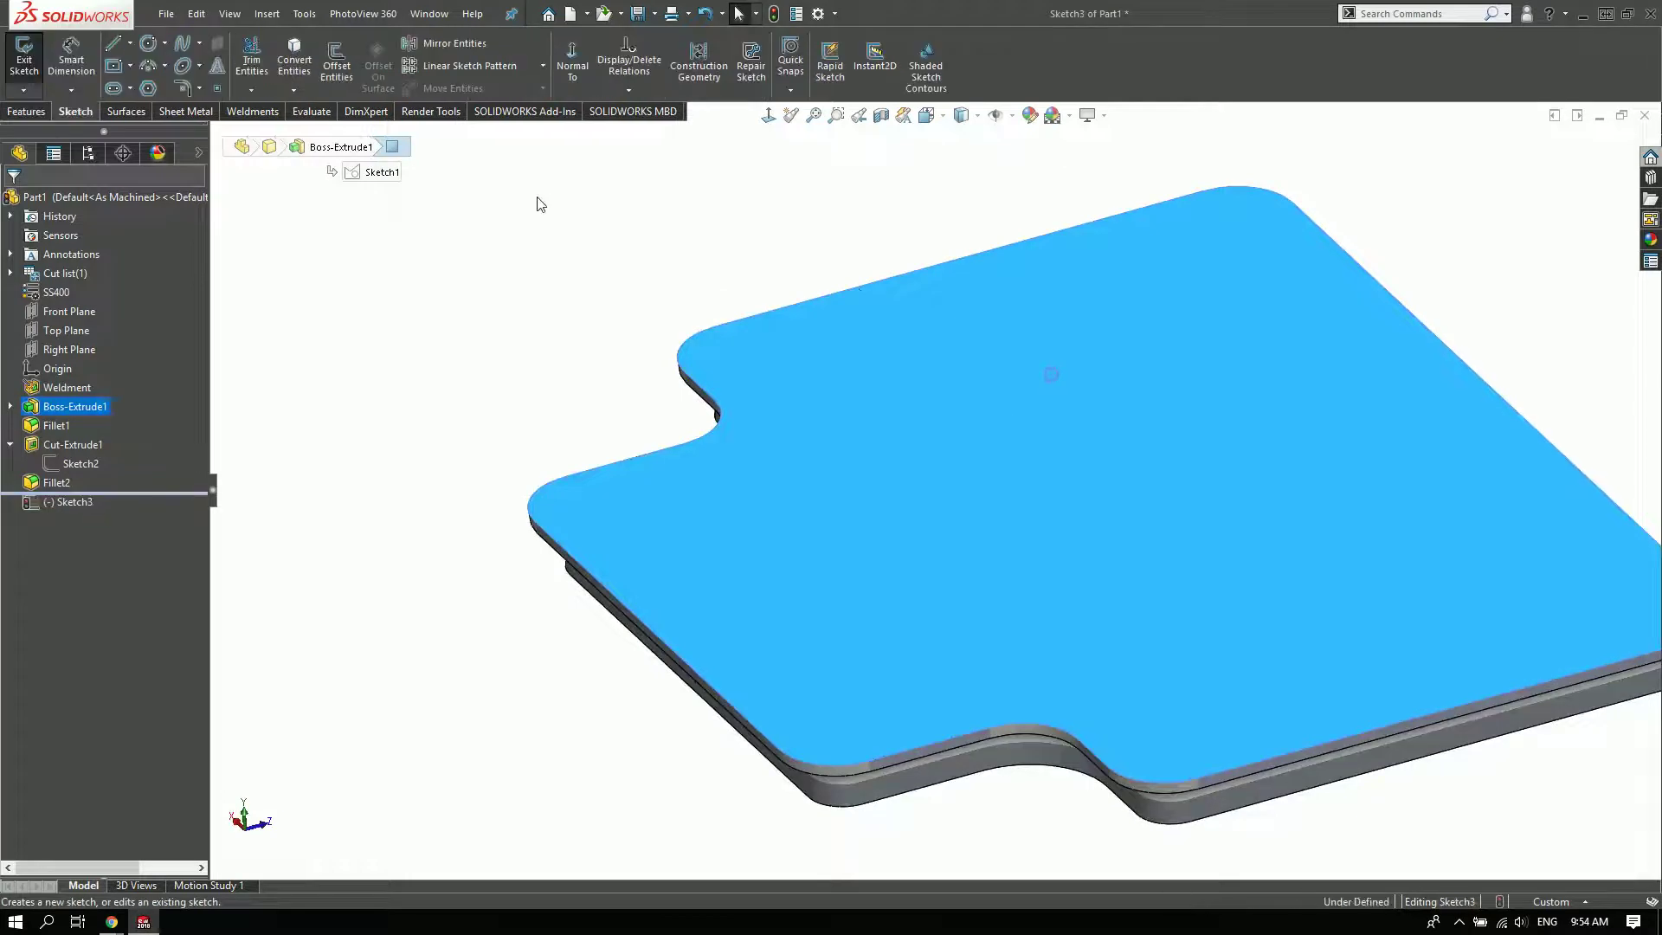
left_click(348, 84)
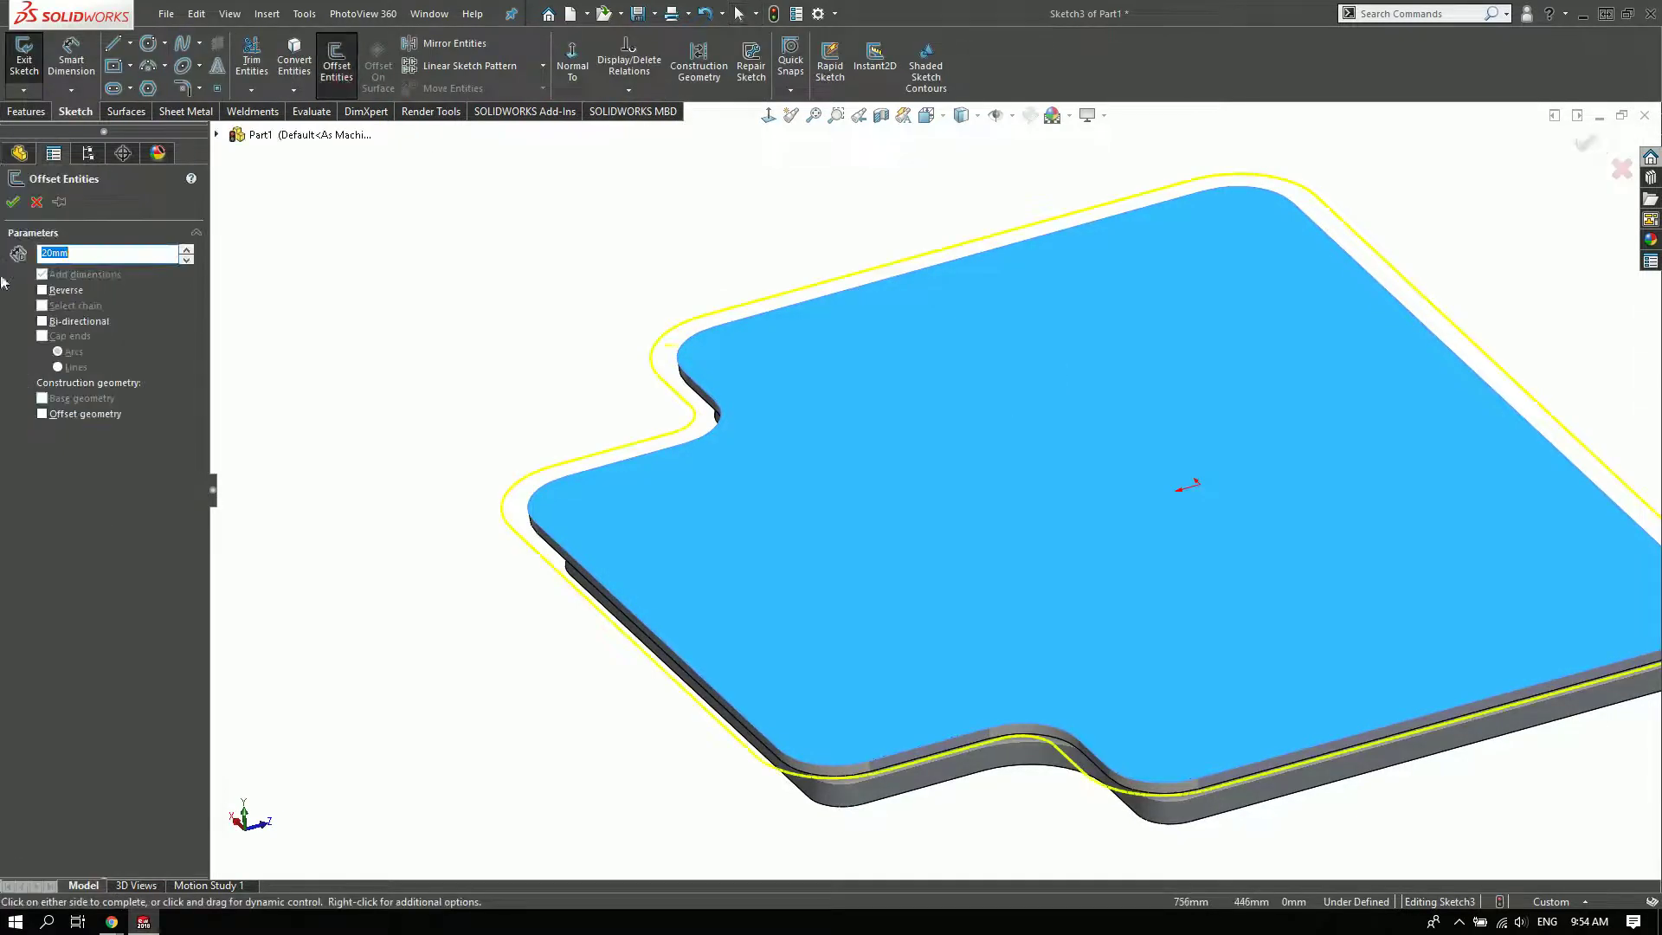
left_click(43, 290)
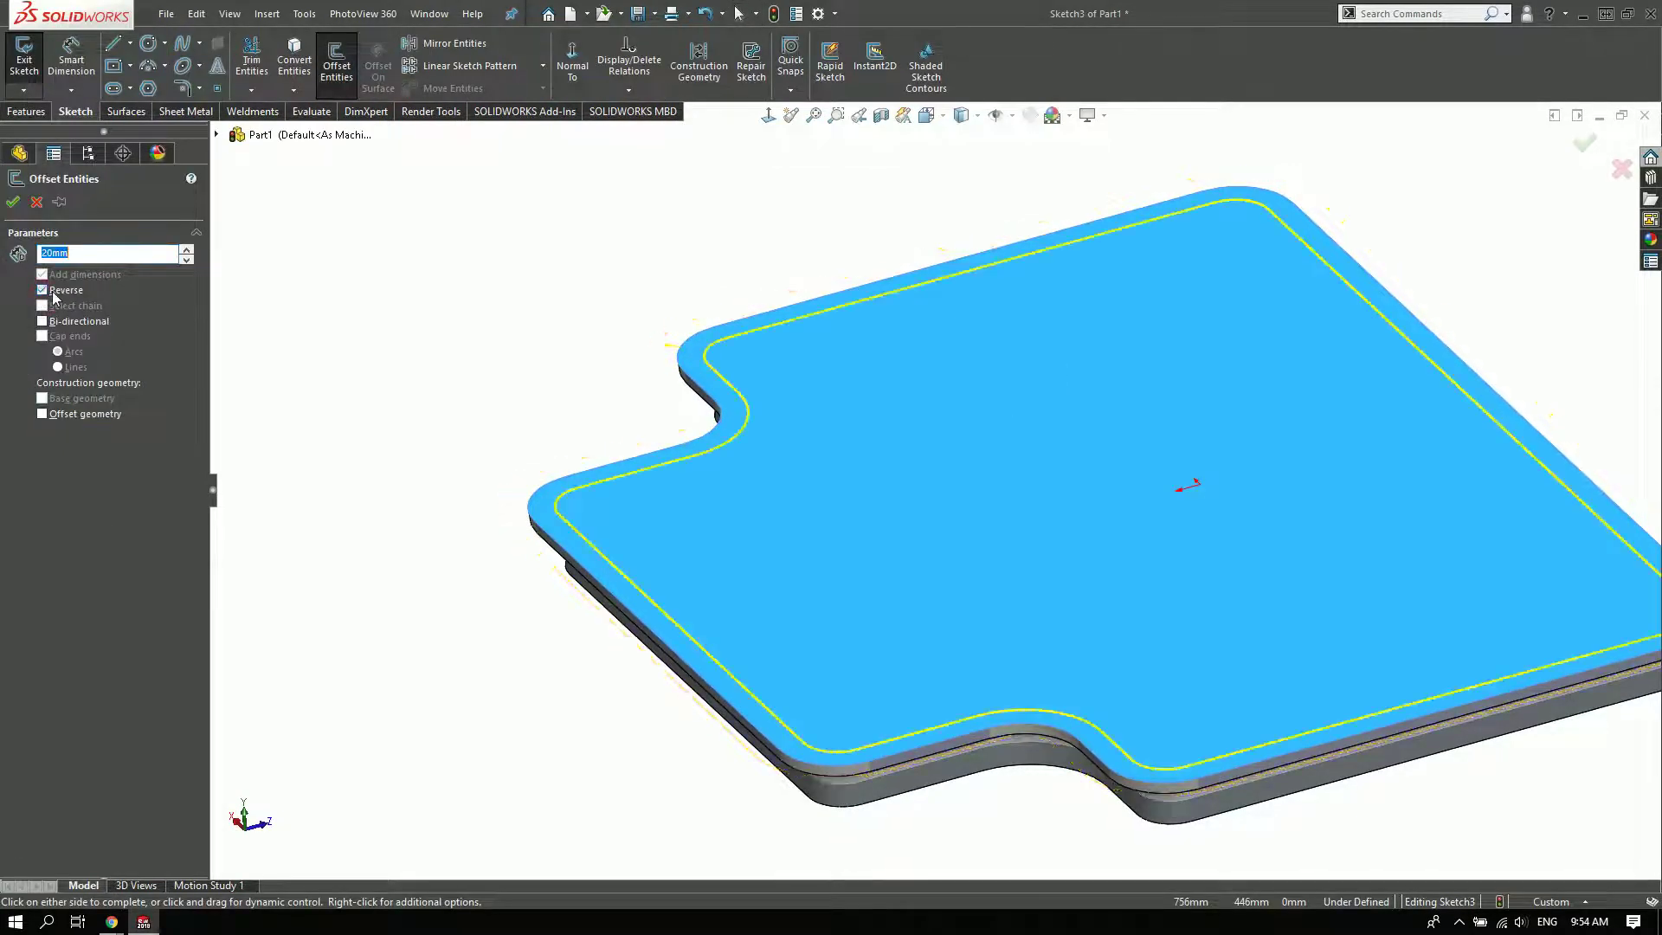
type("15")
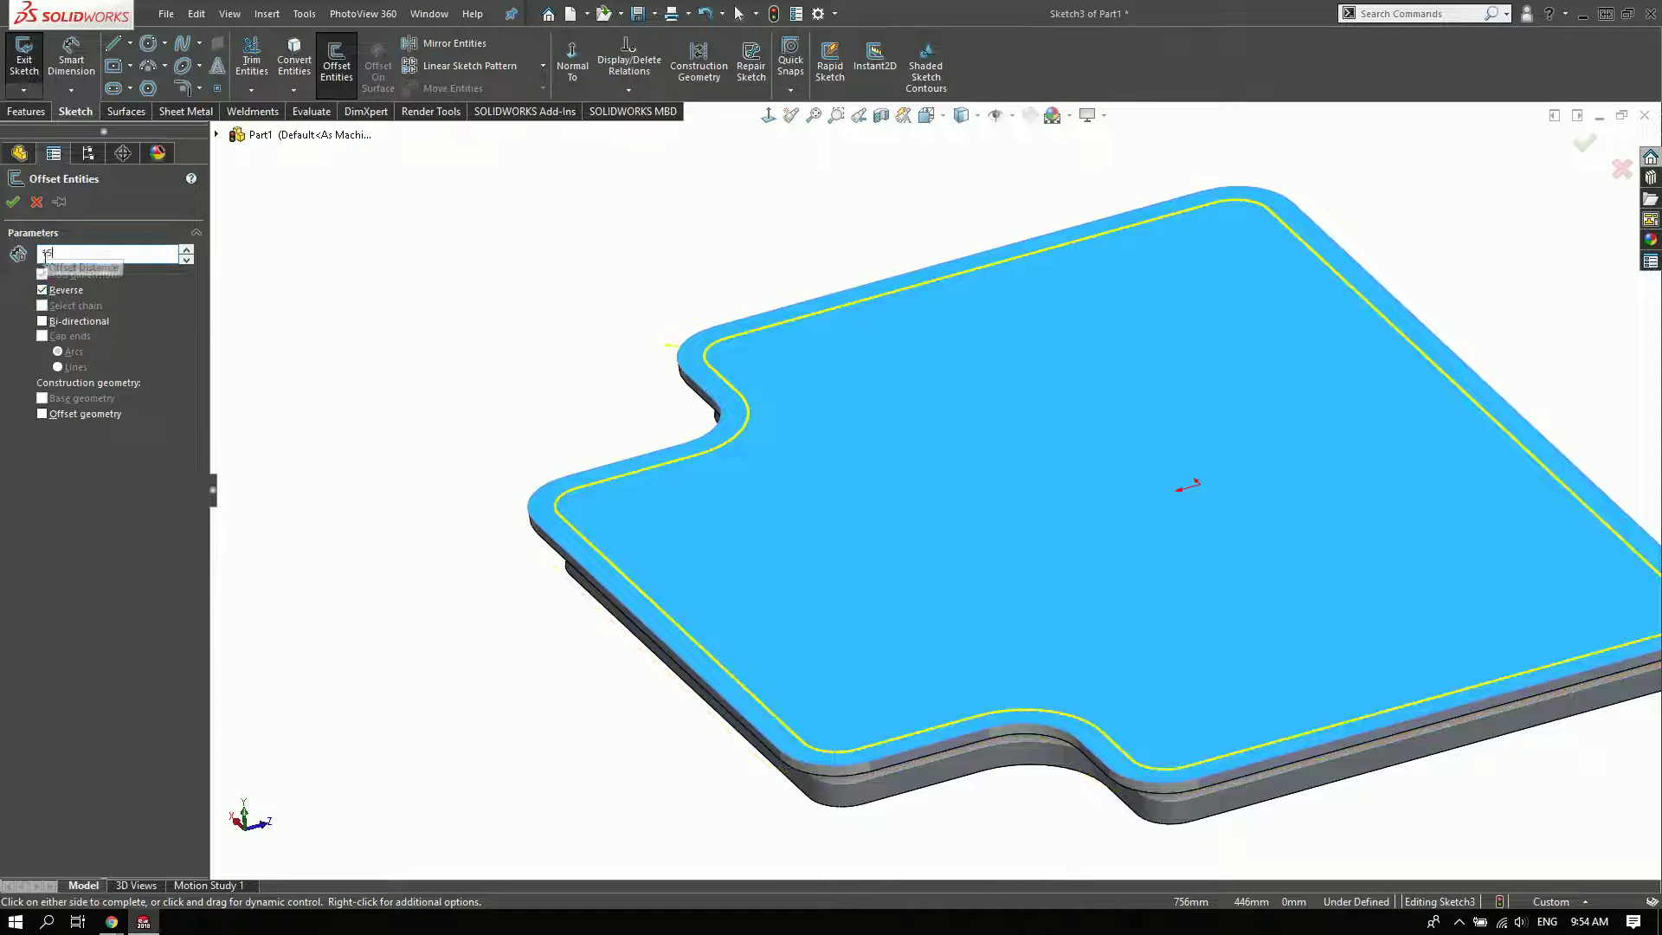
key("Return")
left_click(13, 202)
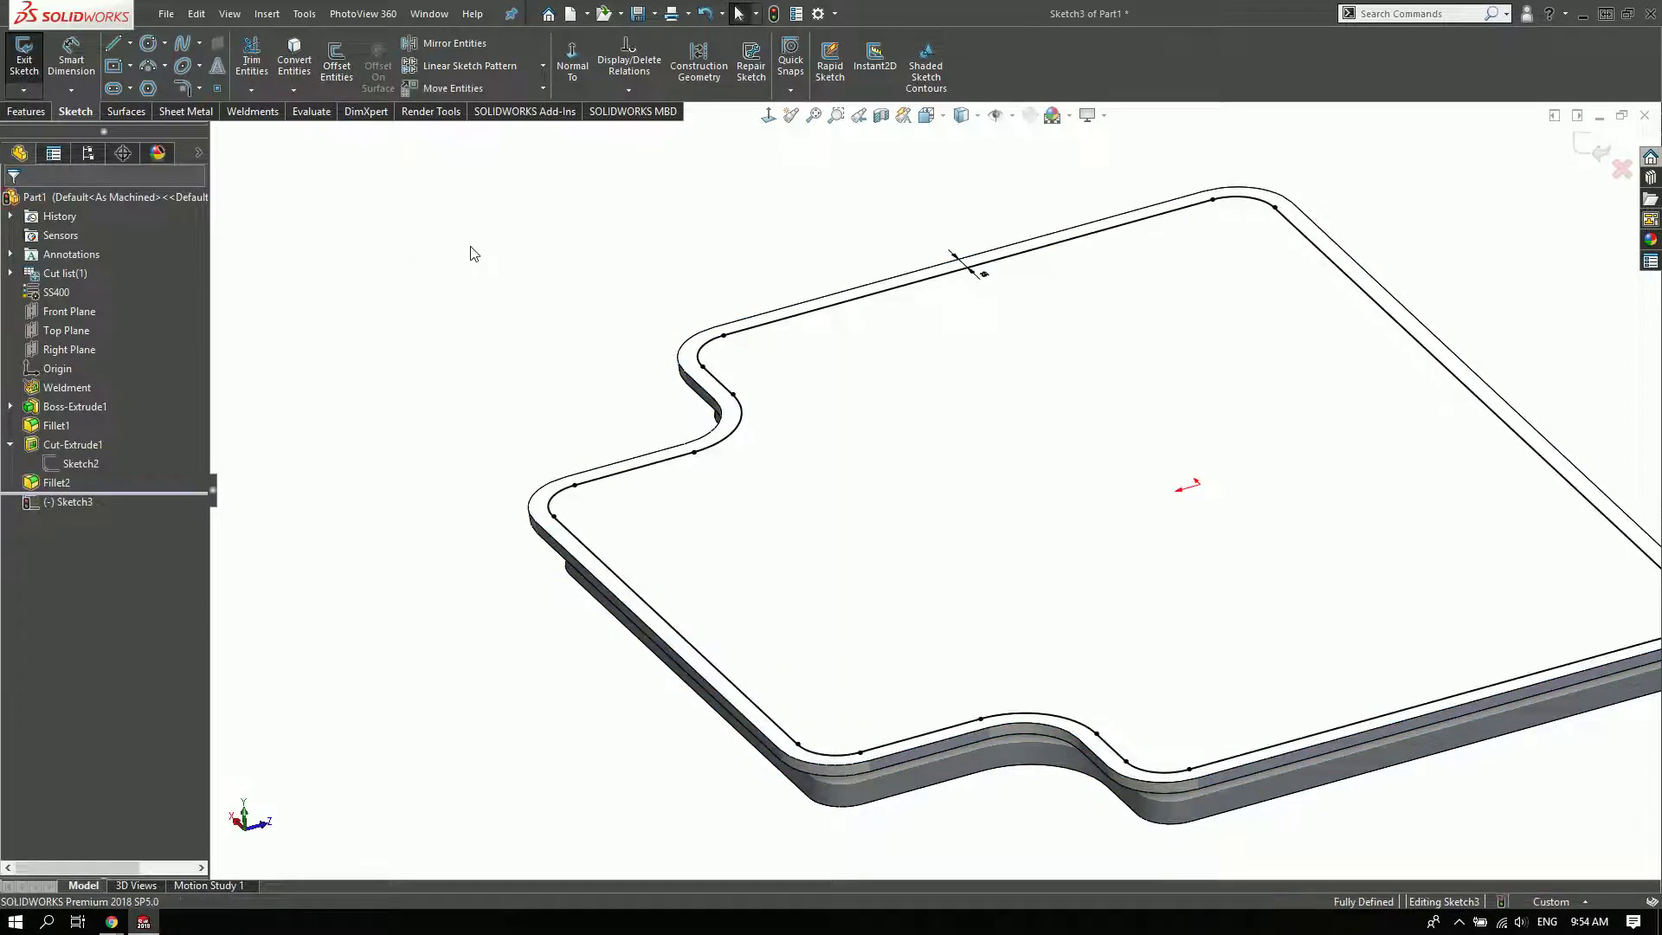
- Offset the inset outline a further 5 mm to form the groove profile
scroll(471, 252, "up", 3)
left_click_drag(537, 258, 1388, 744)
left_click(337, 60)
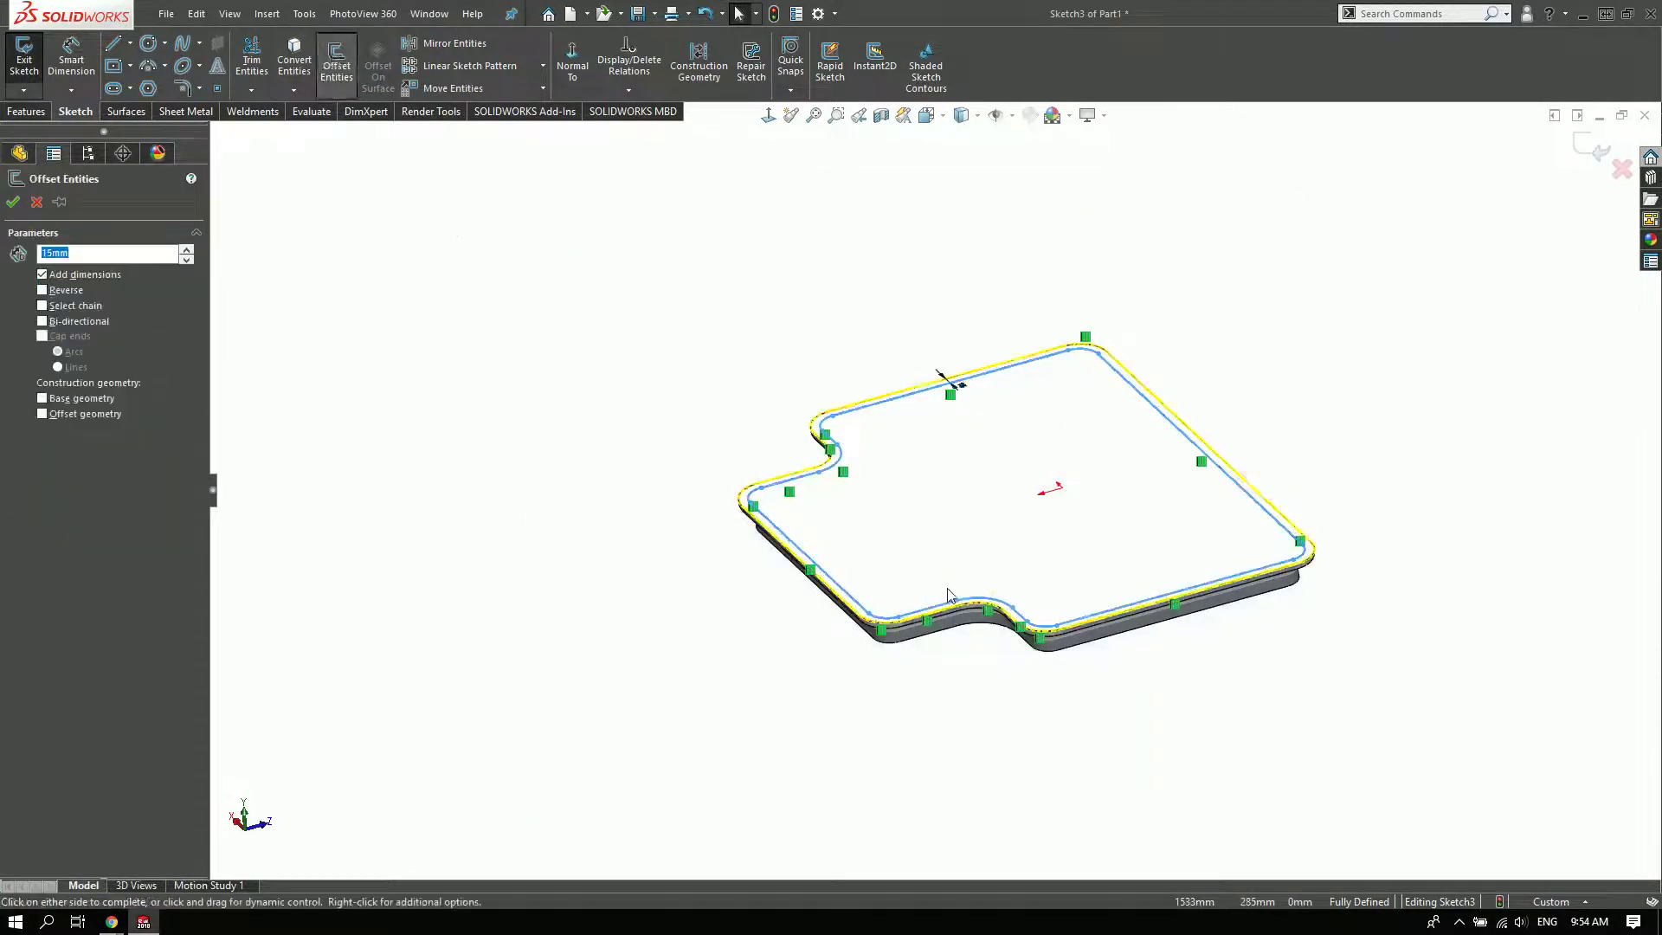
scroll(675, 483, "down", 5)
type("5")
key("Return")
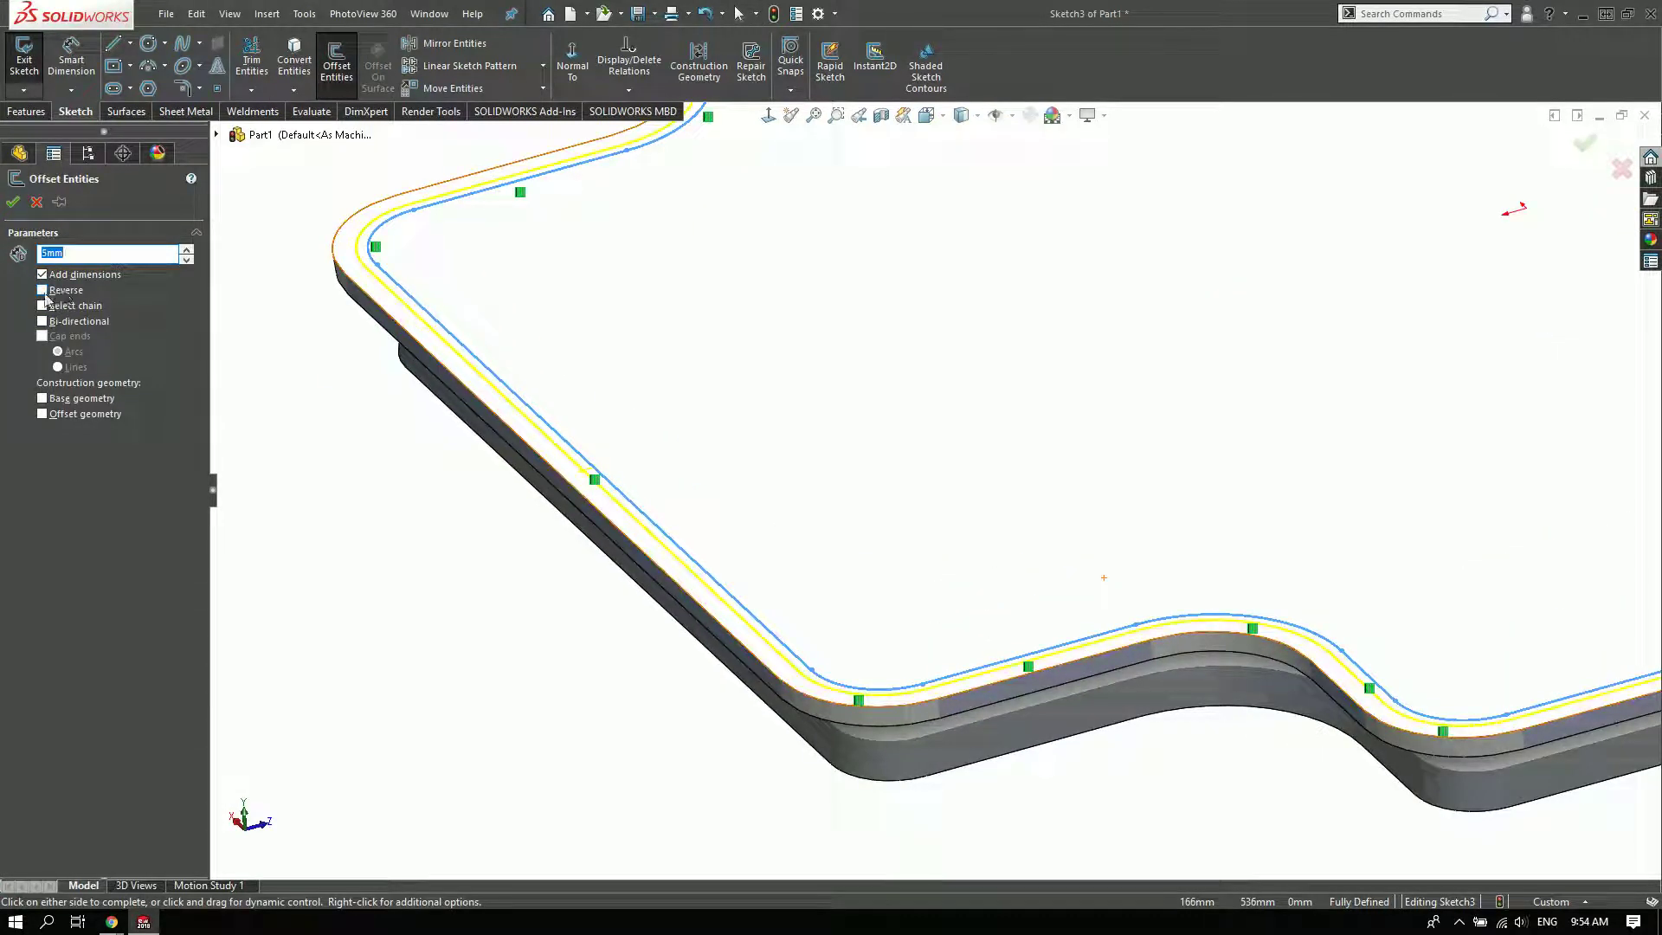
left_click(13, 201)
- Extrude-cut the groove profile 3 mm deep as Cut-Extrude2
left_click(26, 110)
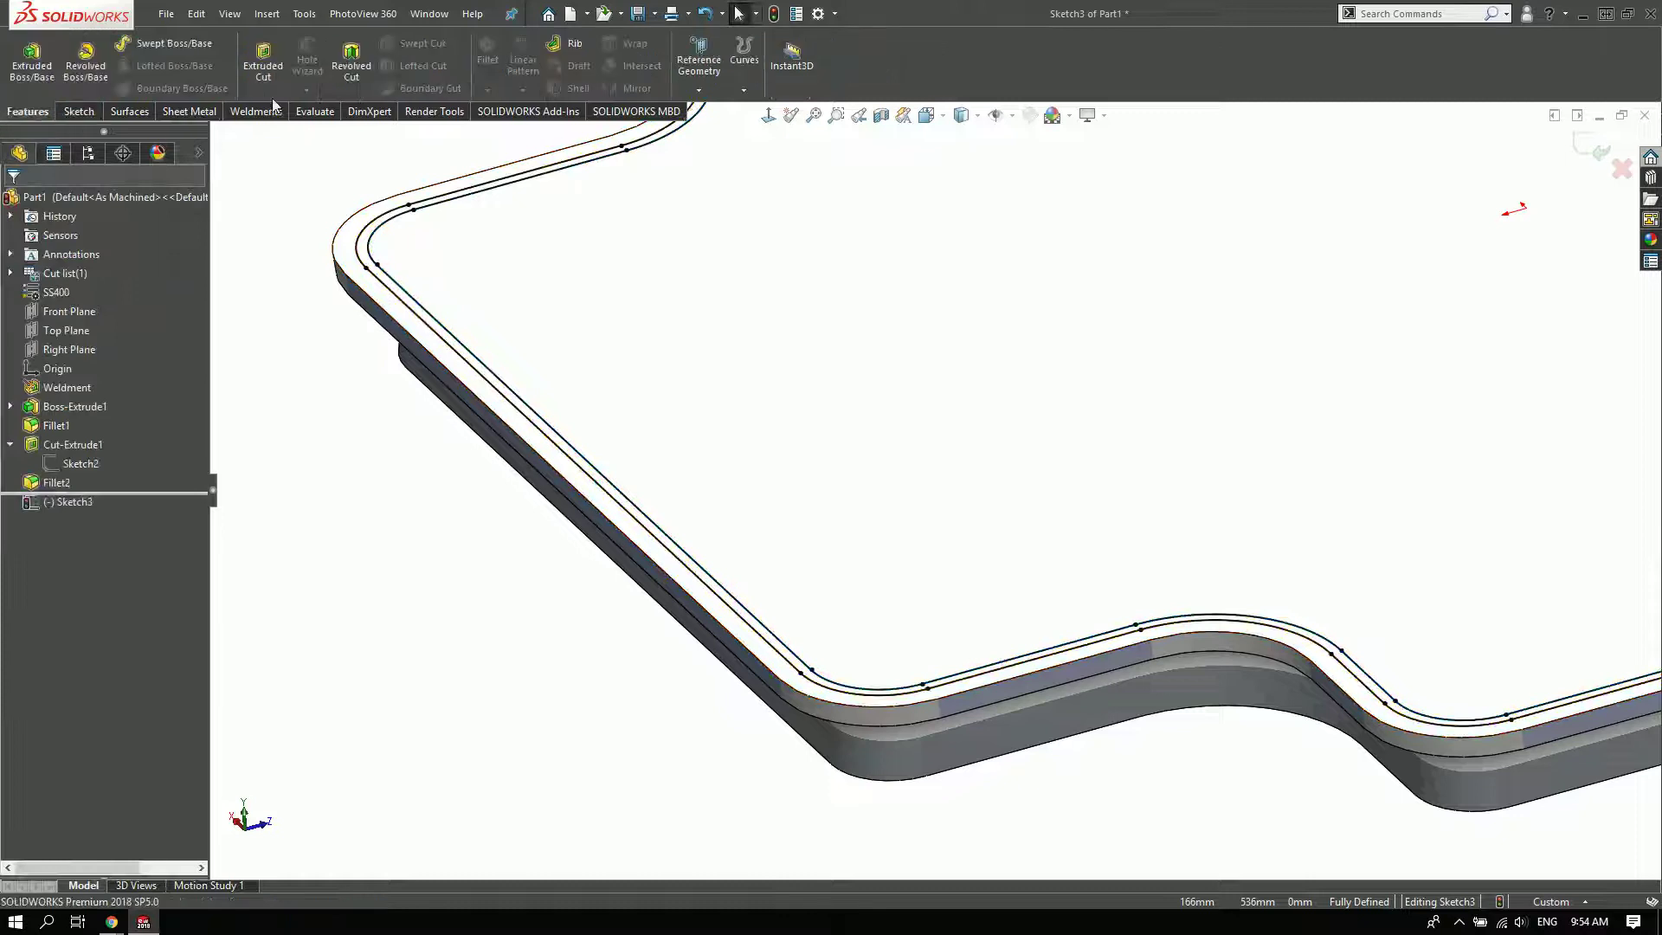
left_click(264, 60)
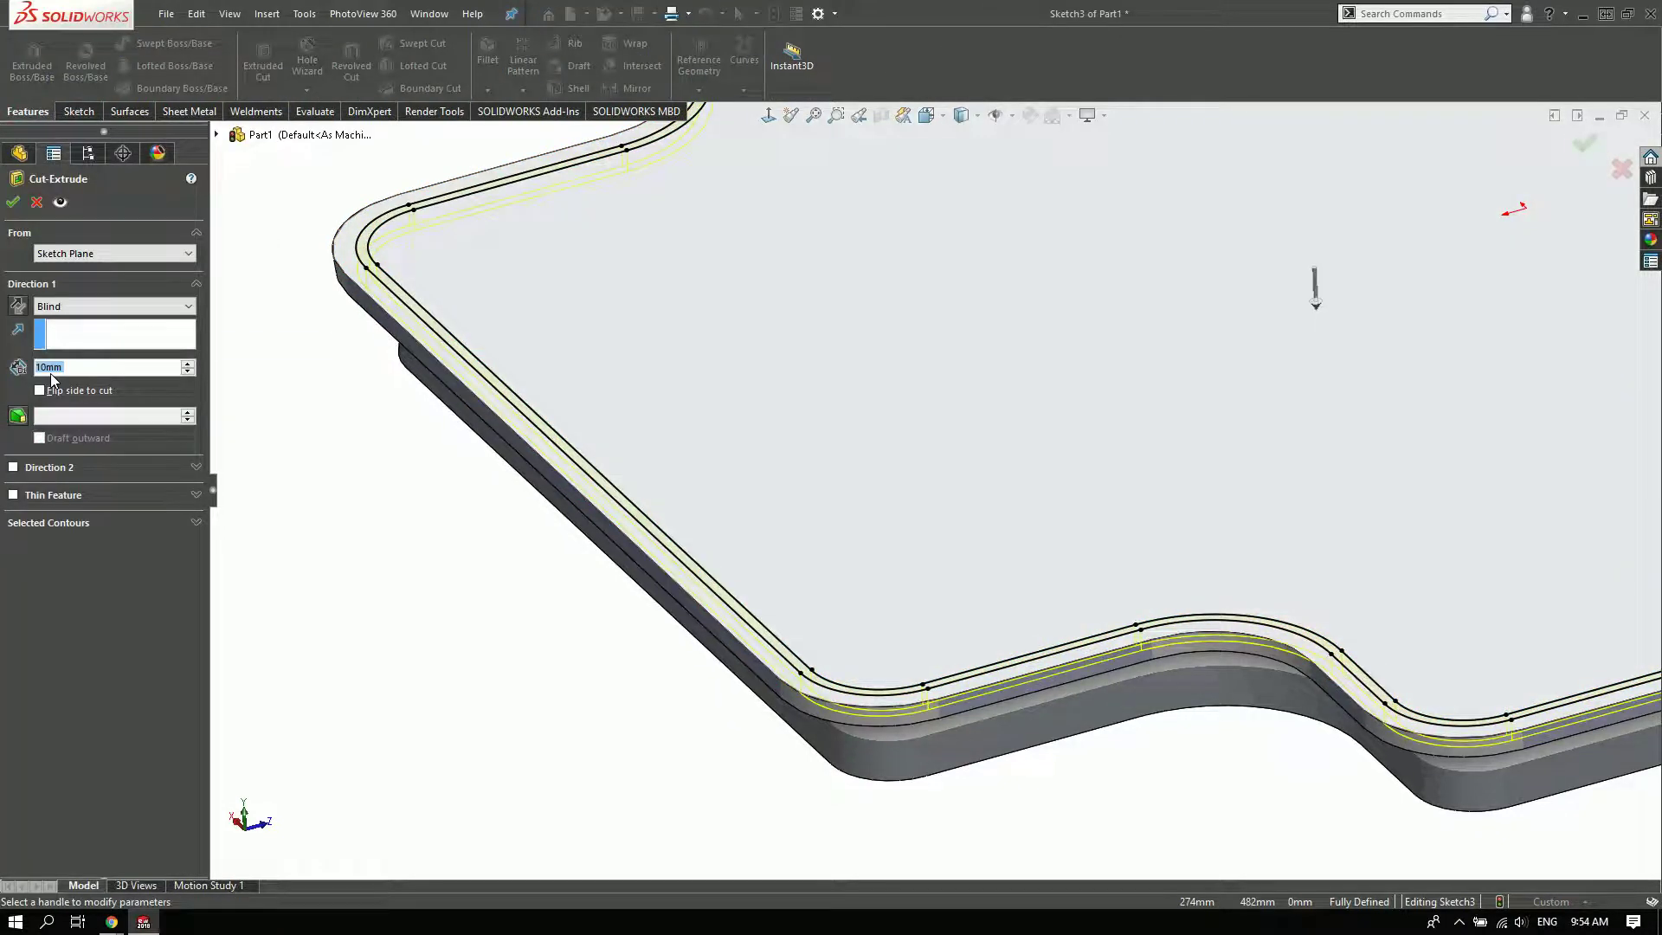
type("3")
key("Return")
left_click(13, 202)
- Start a shell with the top face removed and its preview on
key("f")
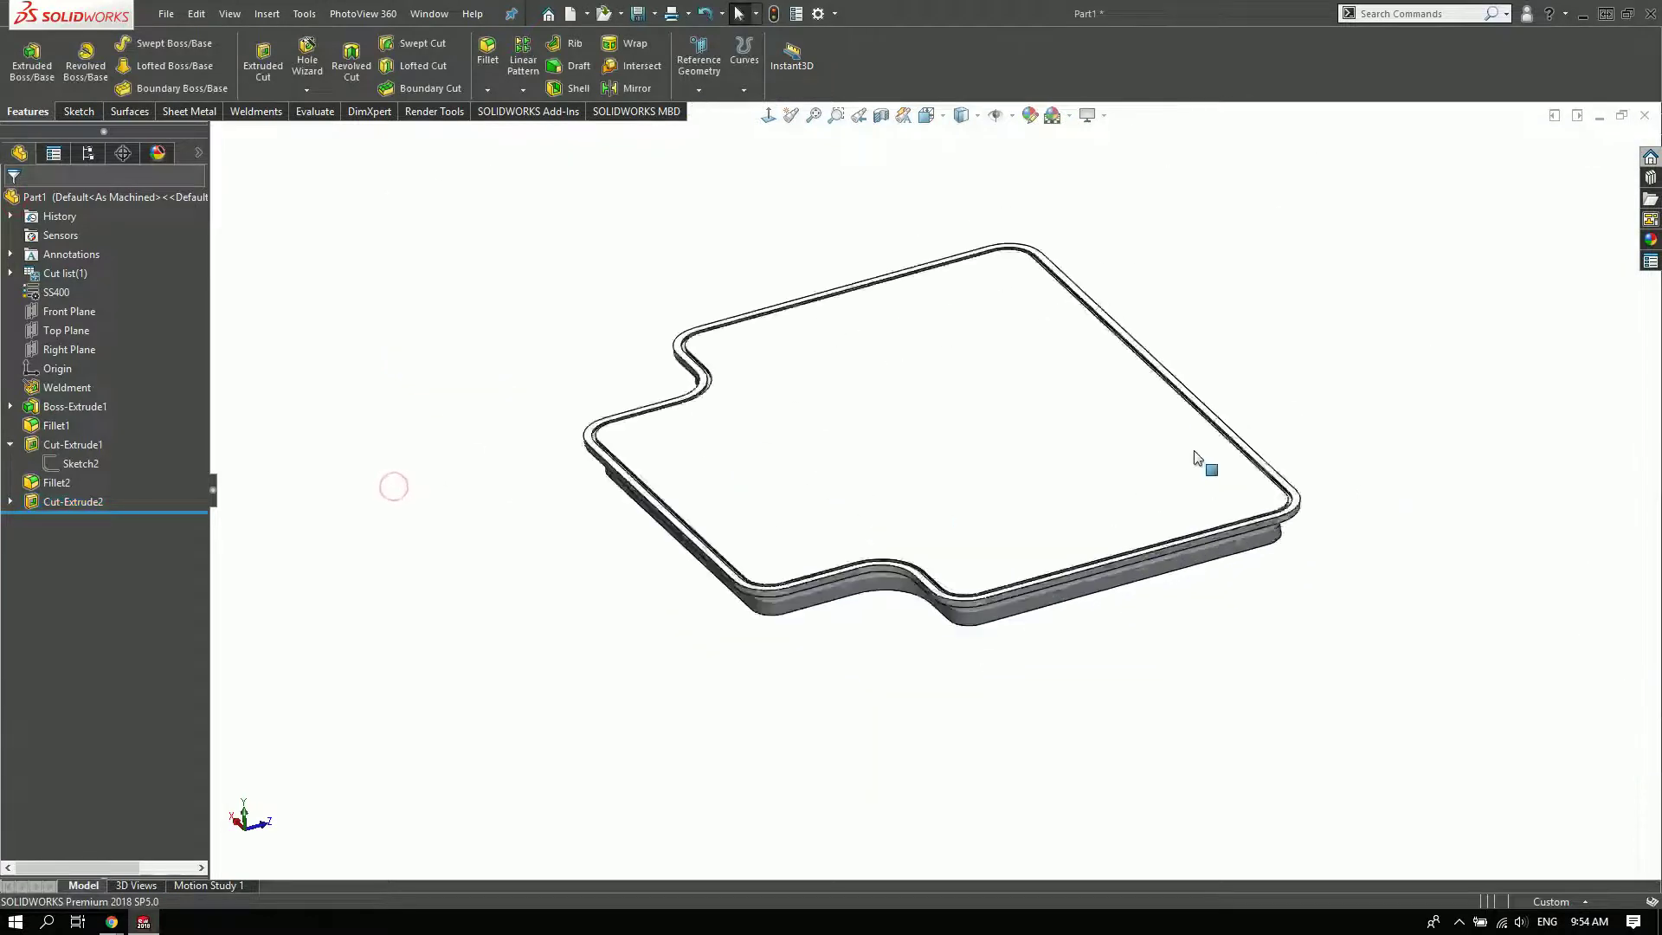
left_click(579, 88)
left_click(805, 438)
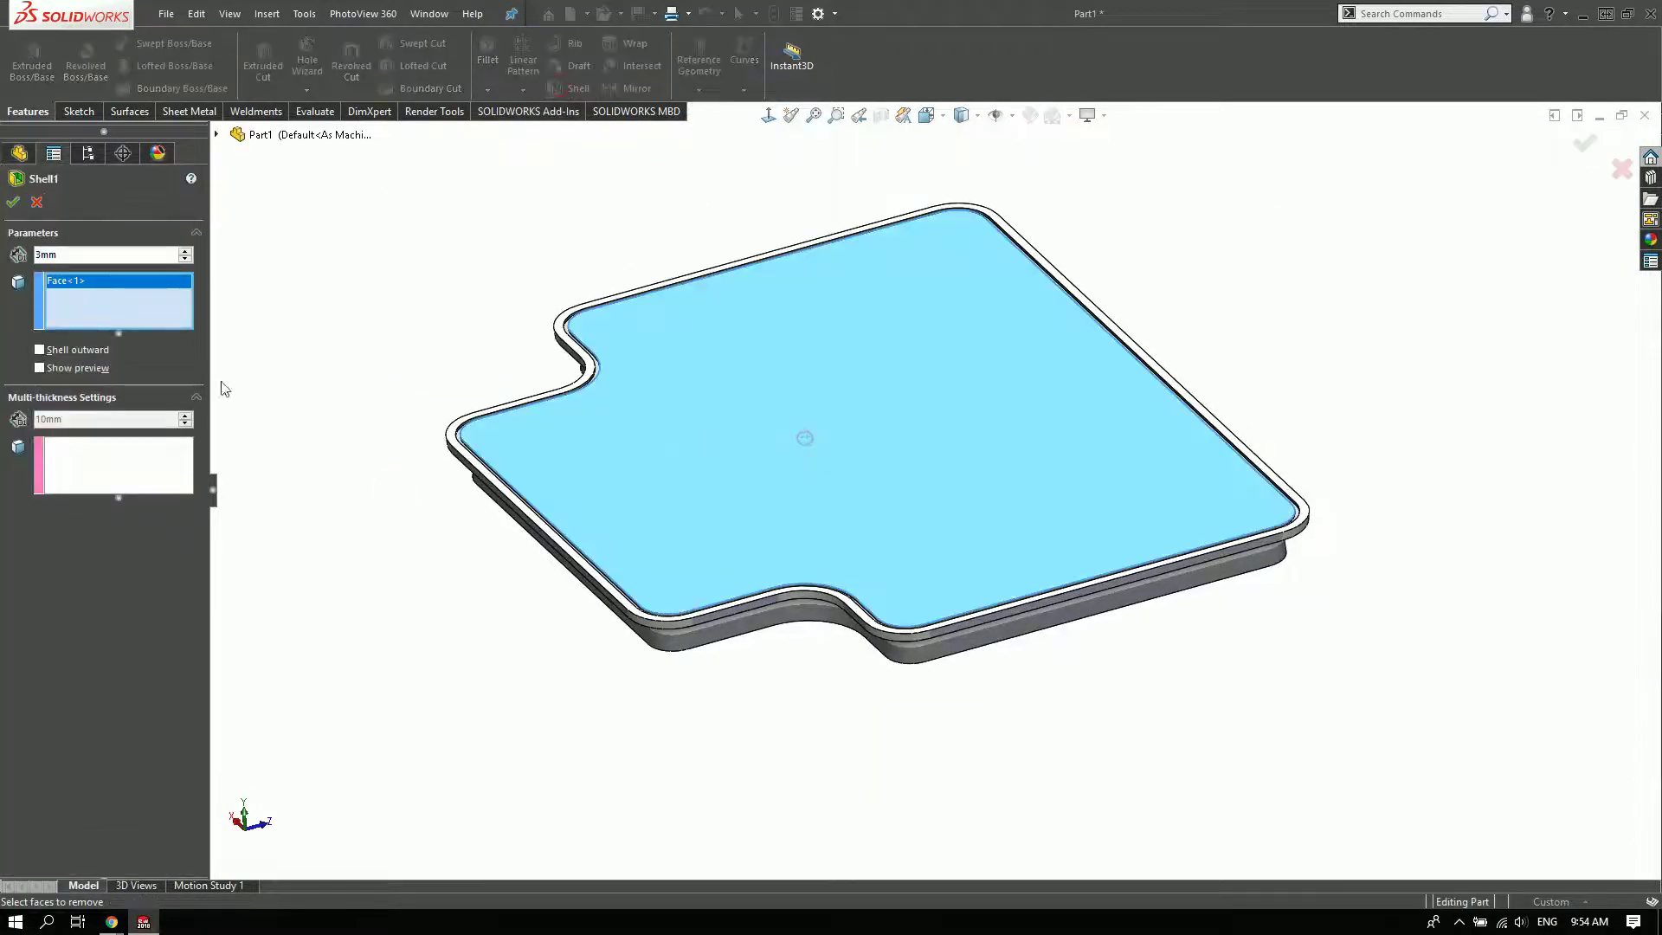
left_click(52, 365)
scroll(456, 390, "down", 2)
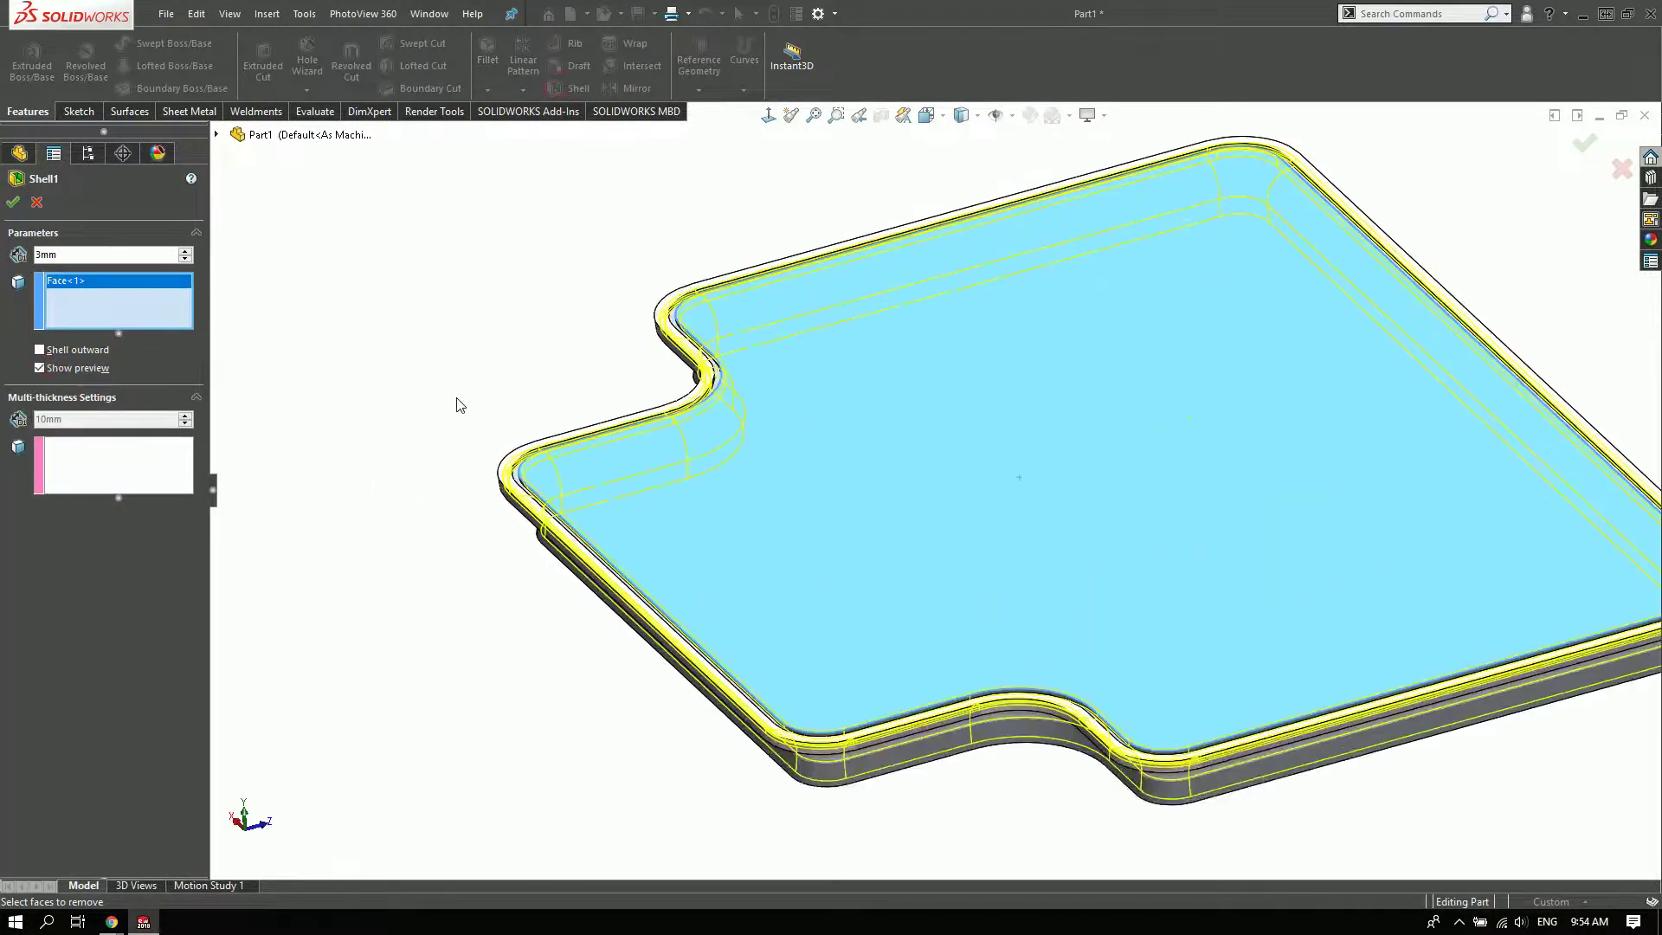
scroll(586, 474, "down", 3)
scroll(613, 338, "down", 2)
- Set the shell thickness to 5 mm, then roll history back before Shell1
mouse_move(613, 338)
middle_mouse_down()
mouse_move(582, 327)
mouse_move(578, 348)
middle_mouse_up()
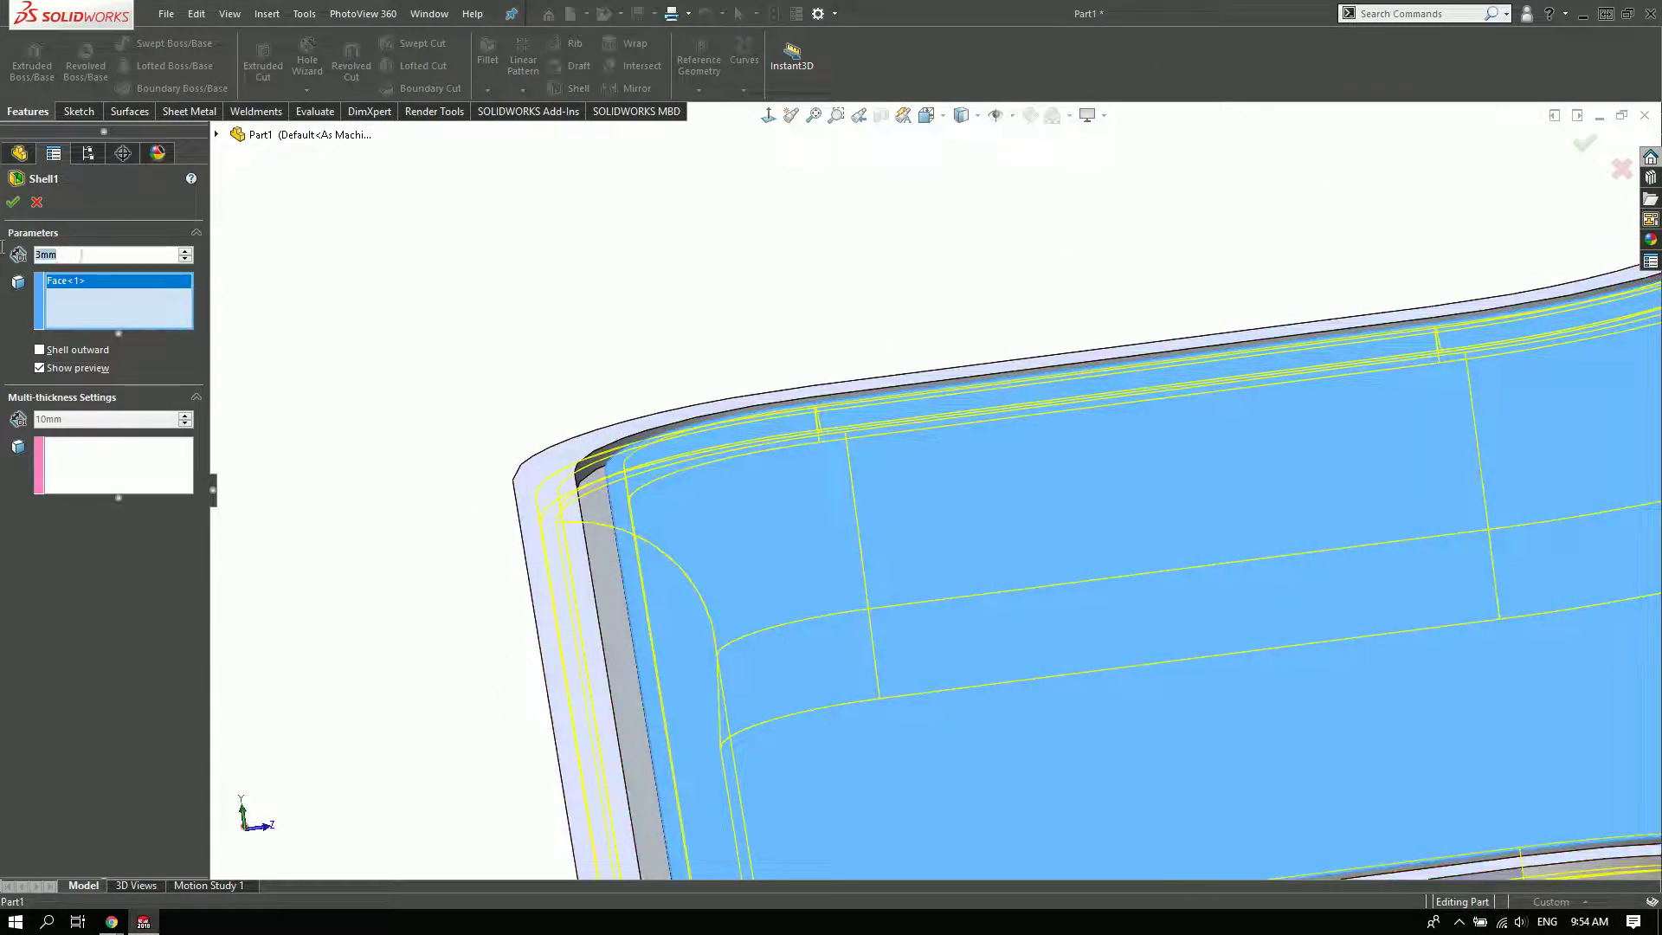
type("5")
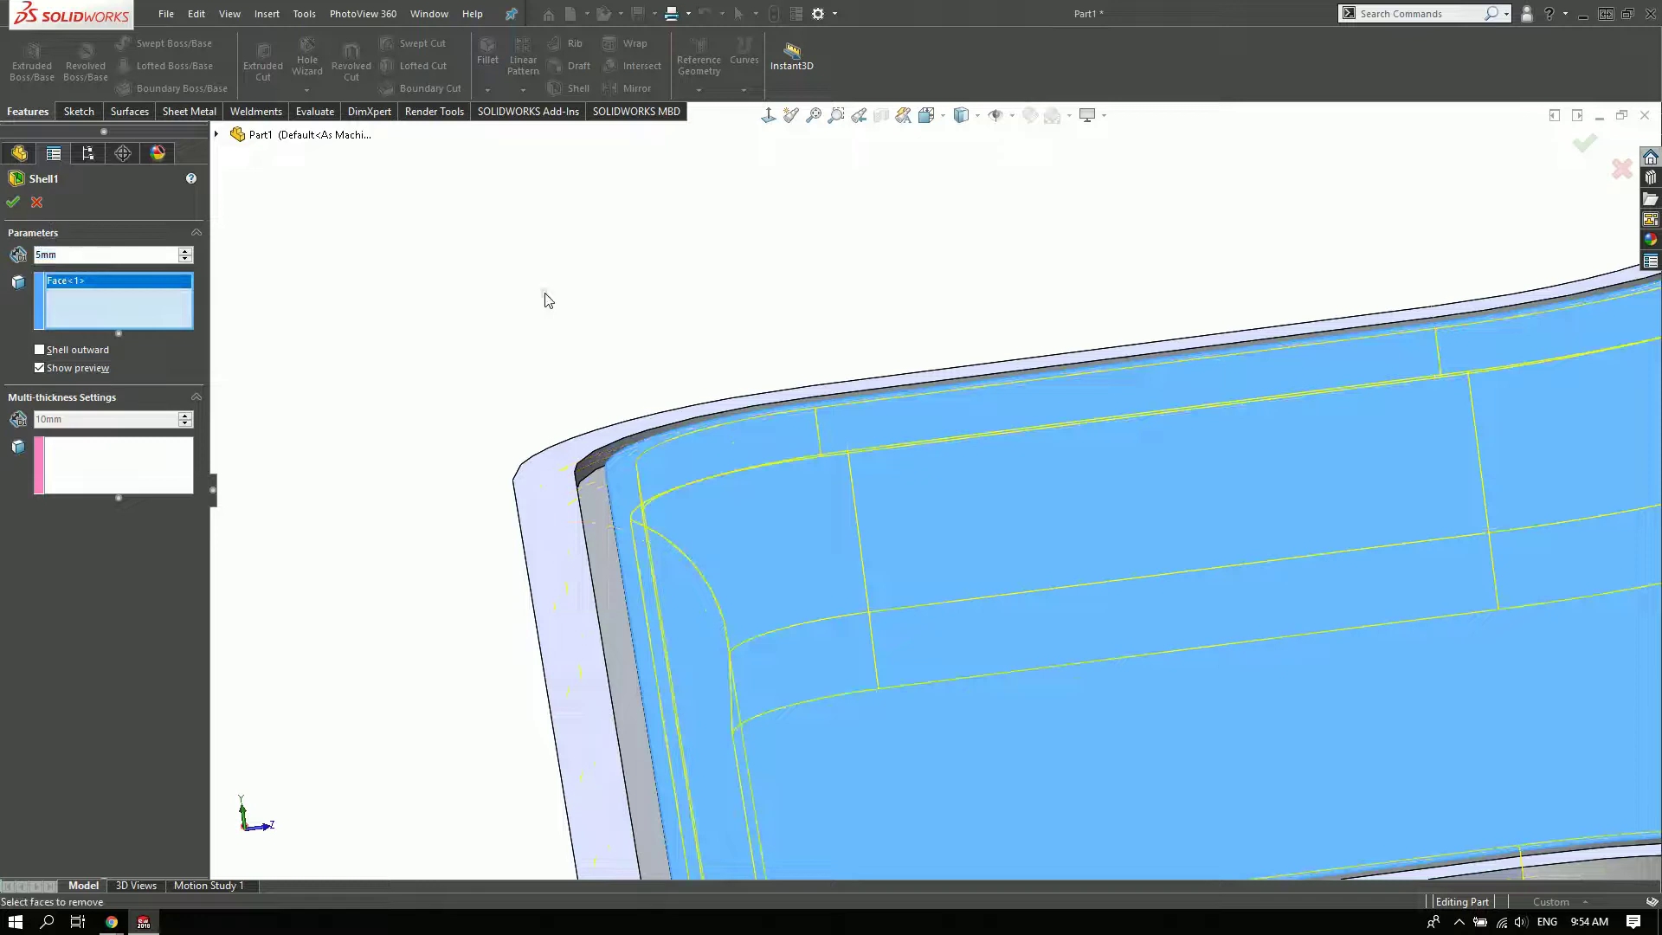
scroll(546, 294, "up", 3)
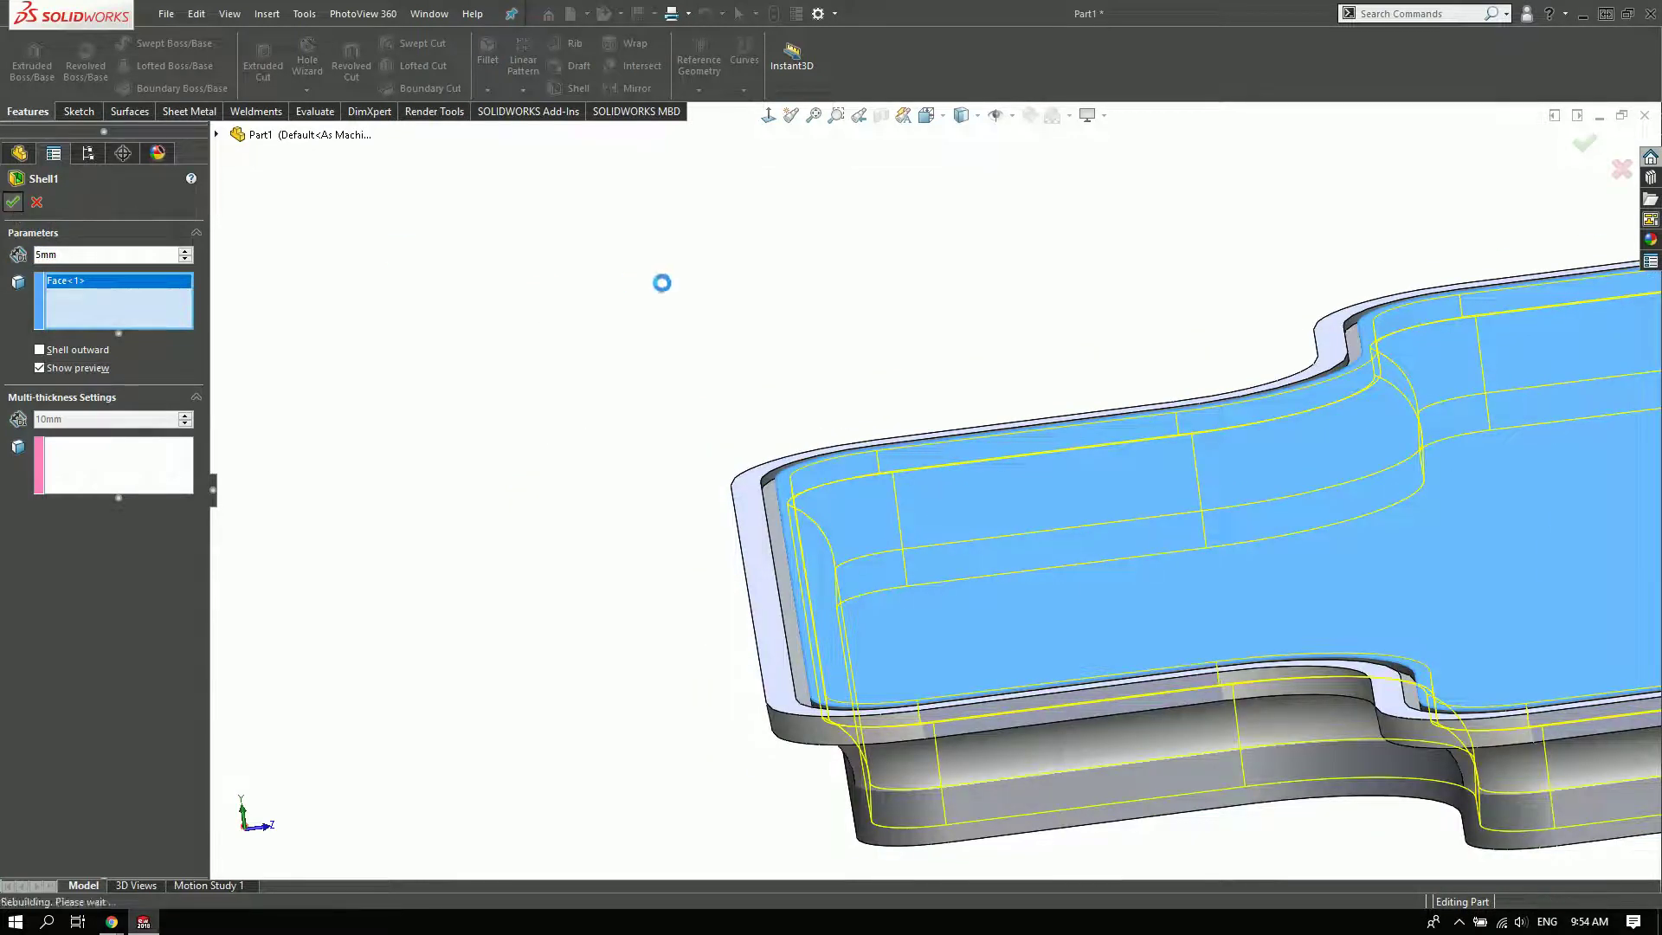
mouse_move(661, 283)
middle_mouse_down()
mouse_move(1391, 697)
mouse_move(1431, 482)
mouse_move(1403, 476)
mouse_move(1372, 597)
mouse_move(1343, 624)
mouse_move(1383, 454)
middle_mouse_up()
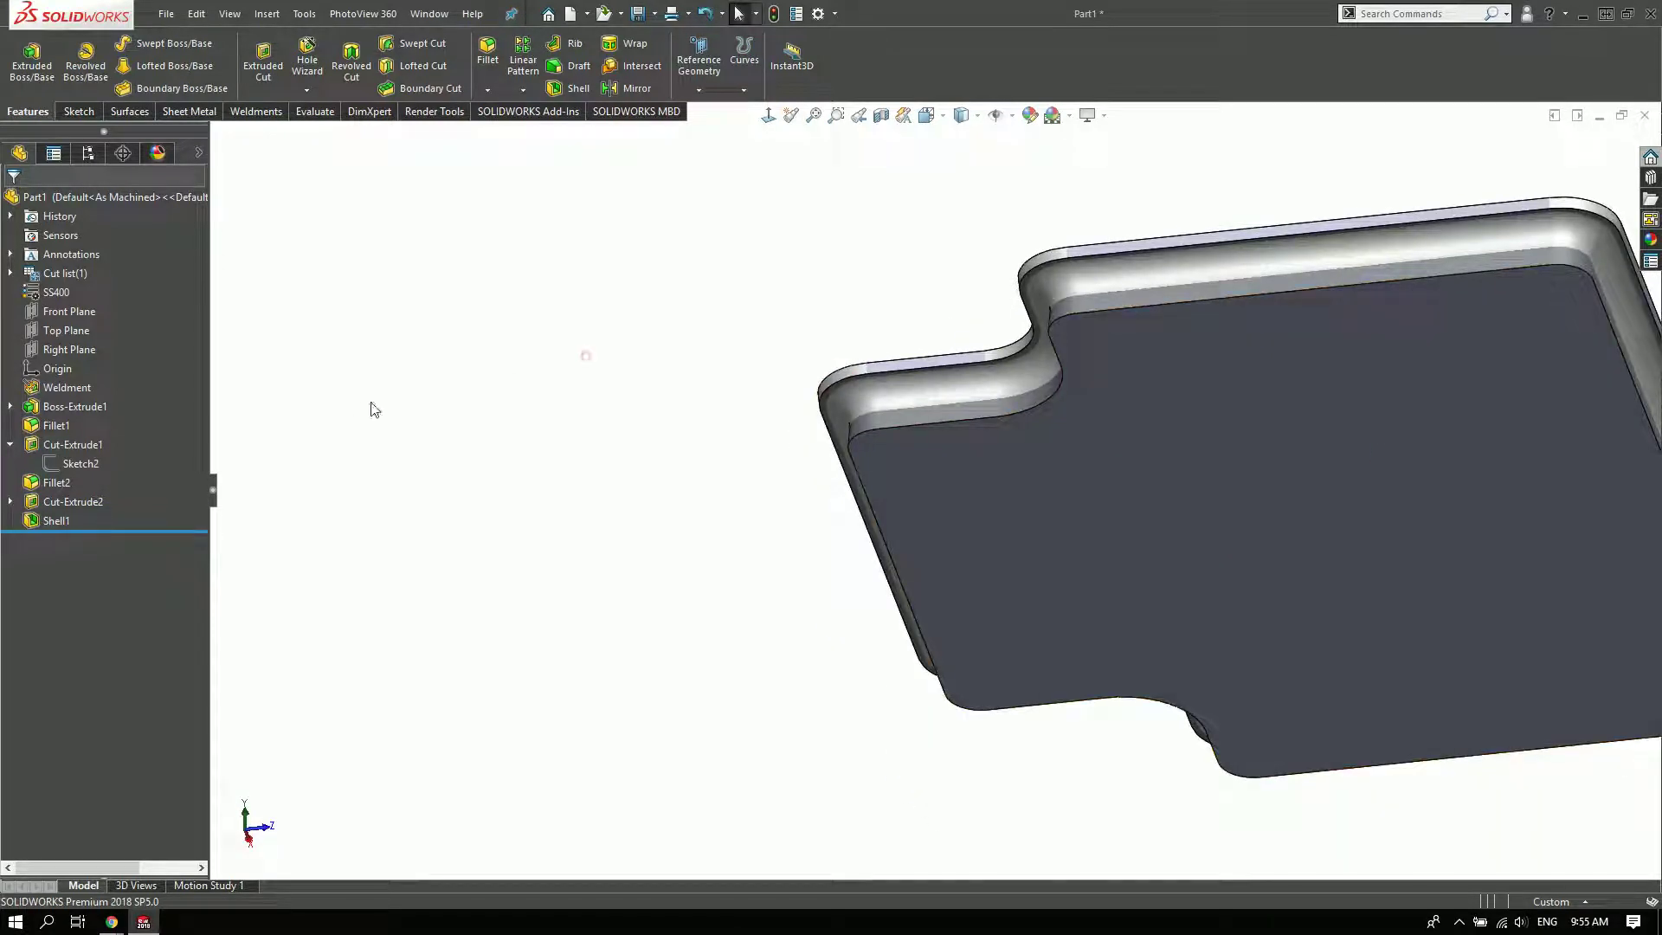
left_click_drag(125, 531, 130, 511)
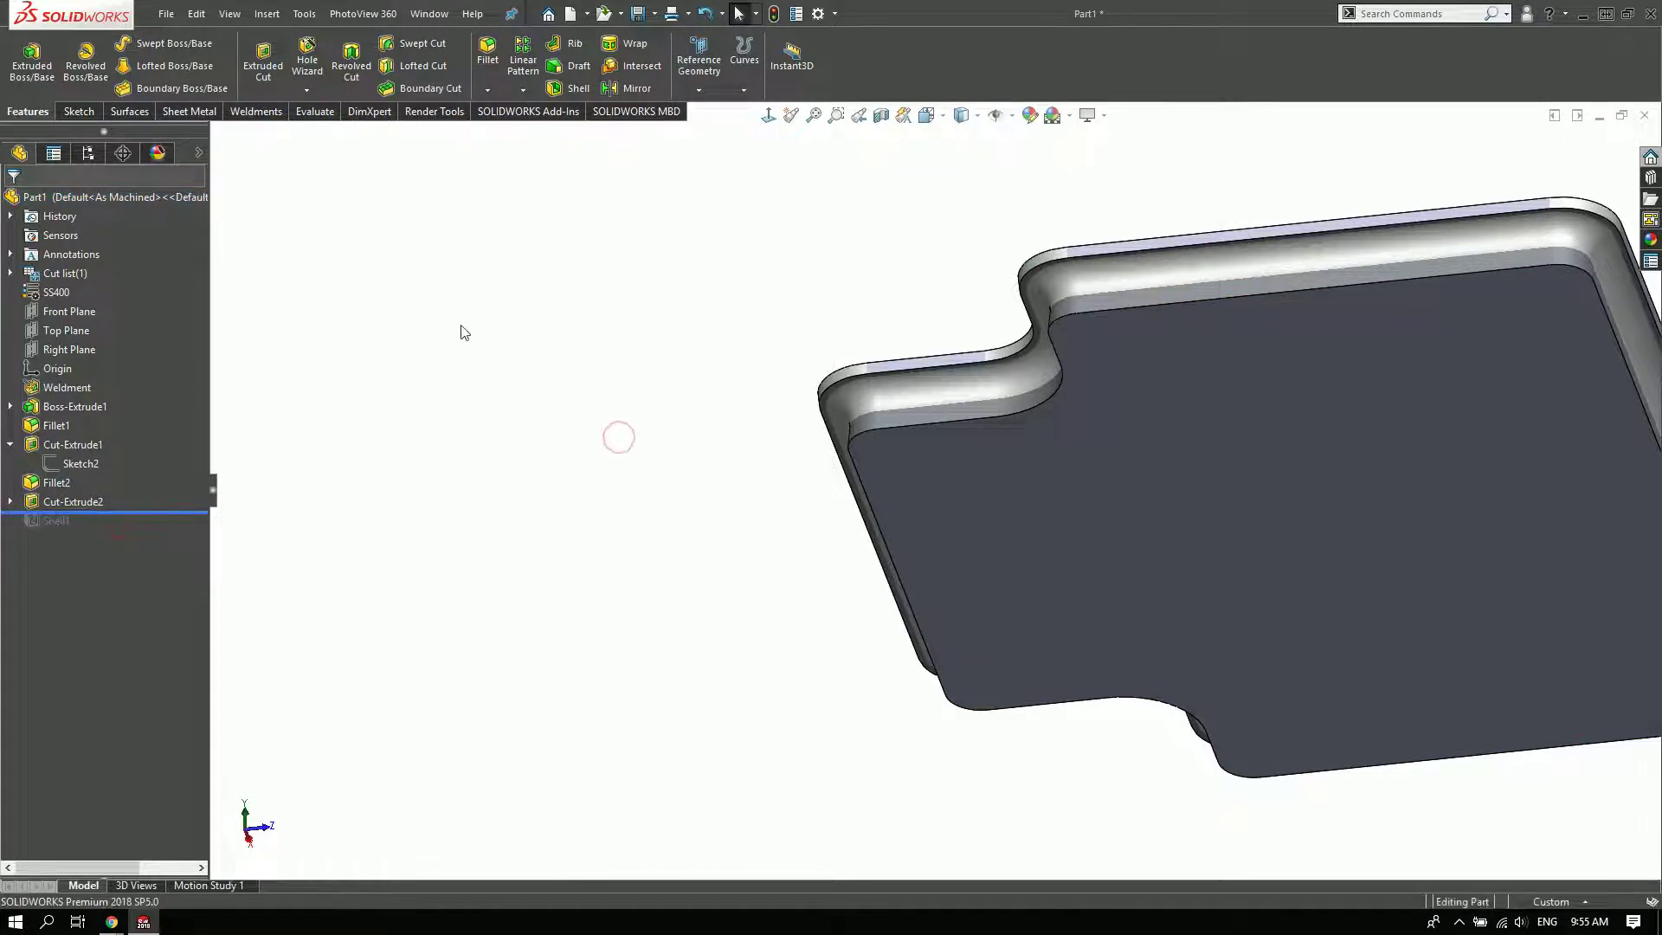
- Fillet the underside face edges with a 10 mm radius as Fillet3
left_click(481, 76)
scroll(1149, 445, "down", 2)
left_click(1125, 459)
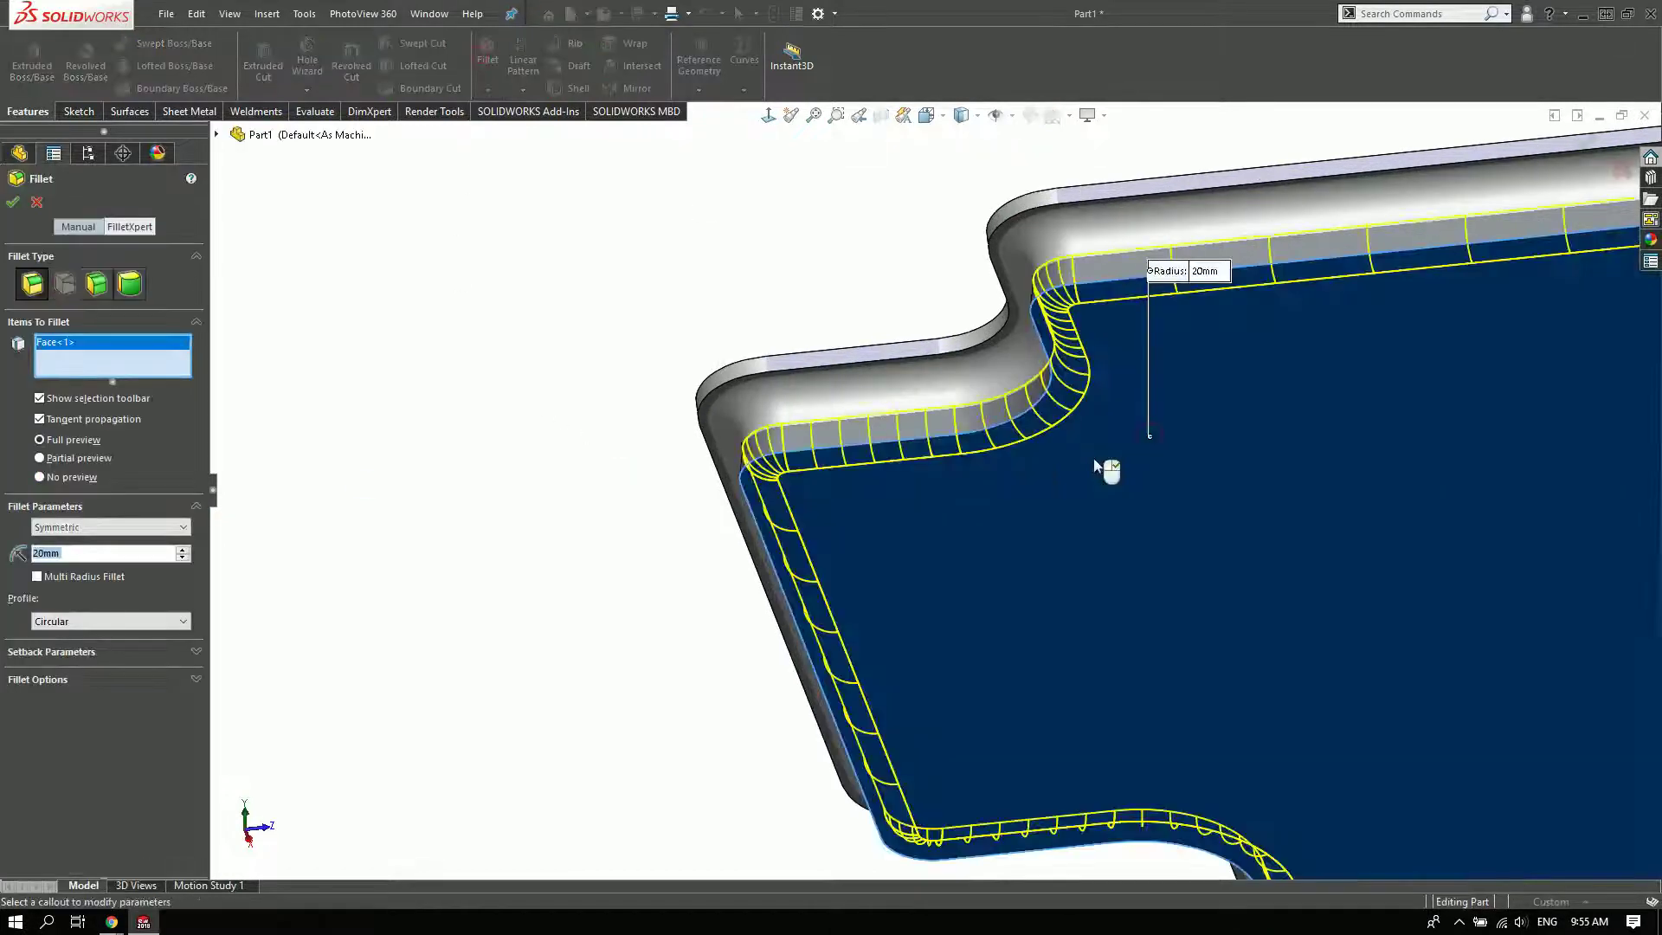
type("10")
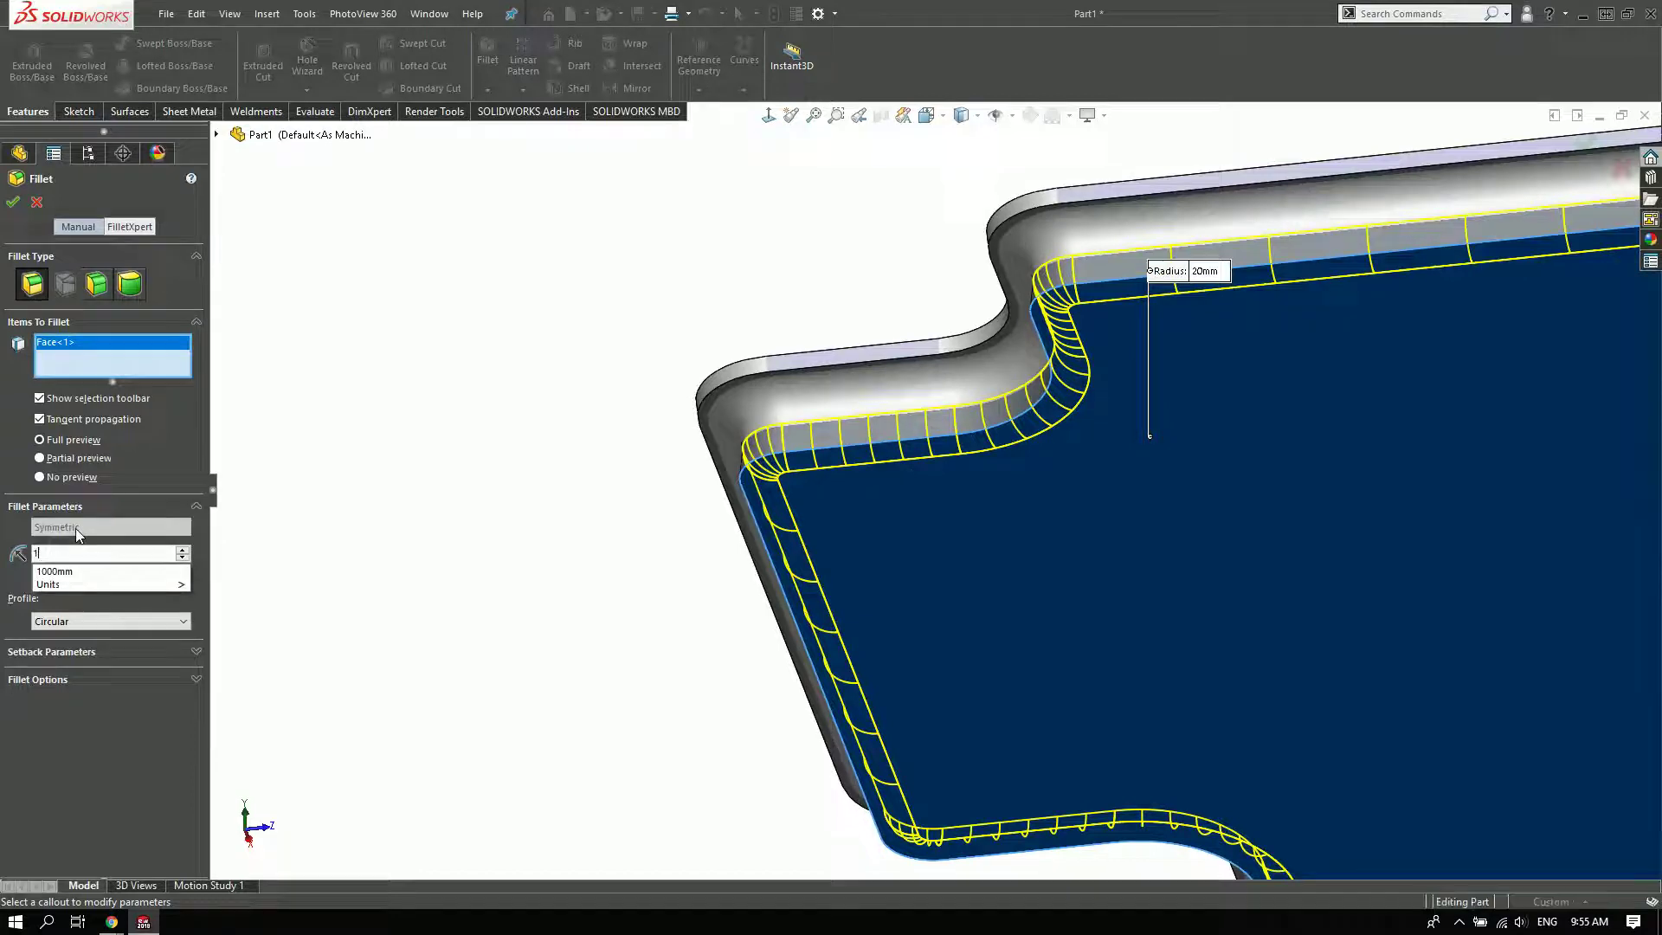
key("Return")
left_click(12, 202)
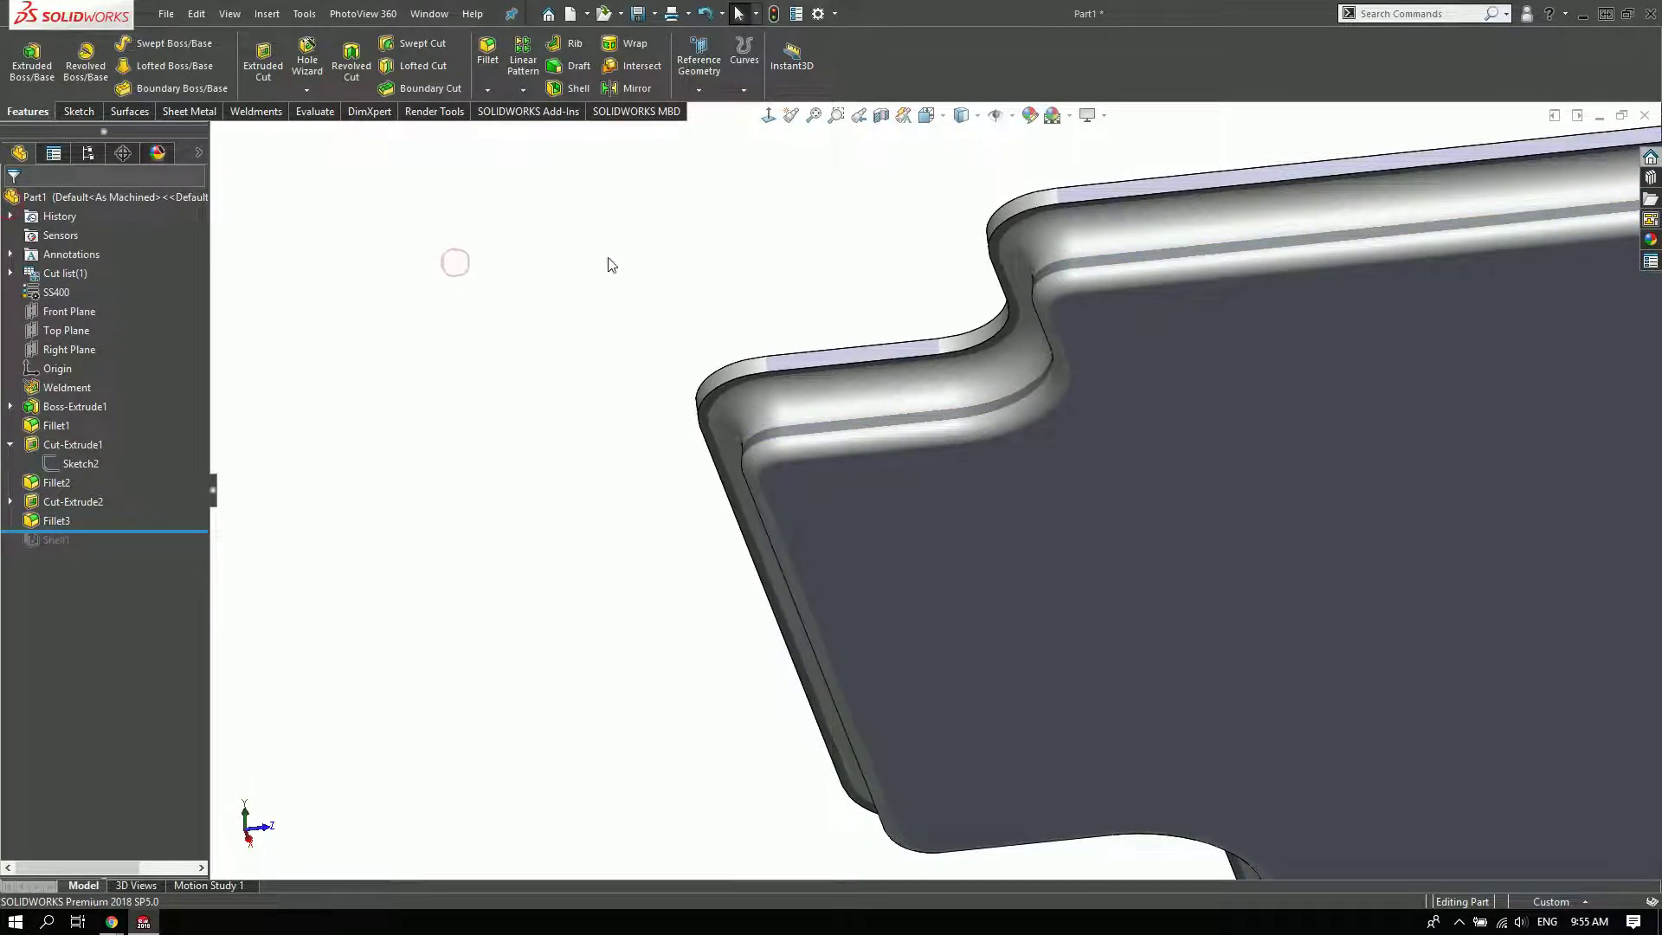
- Fillet the top rim edge chain with a 2.5 mm radius as Fillet4
left_click(487, 52)
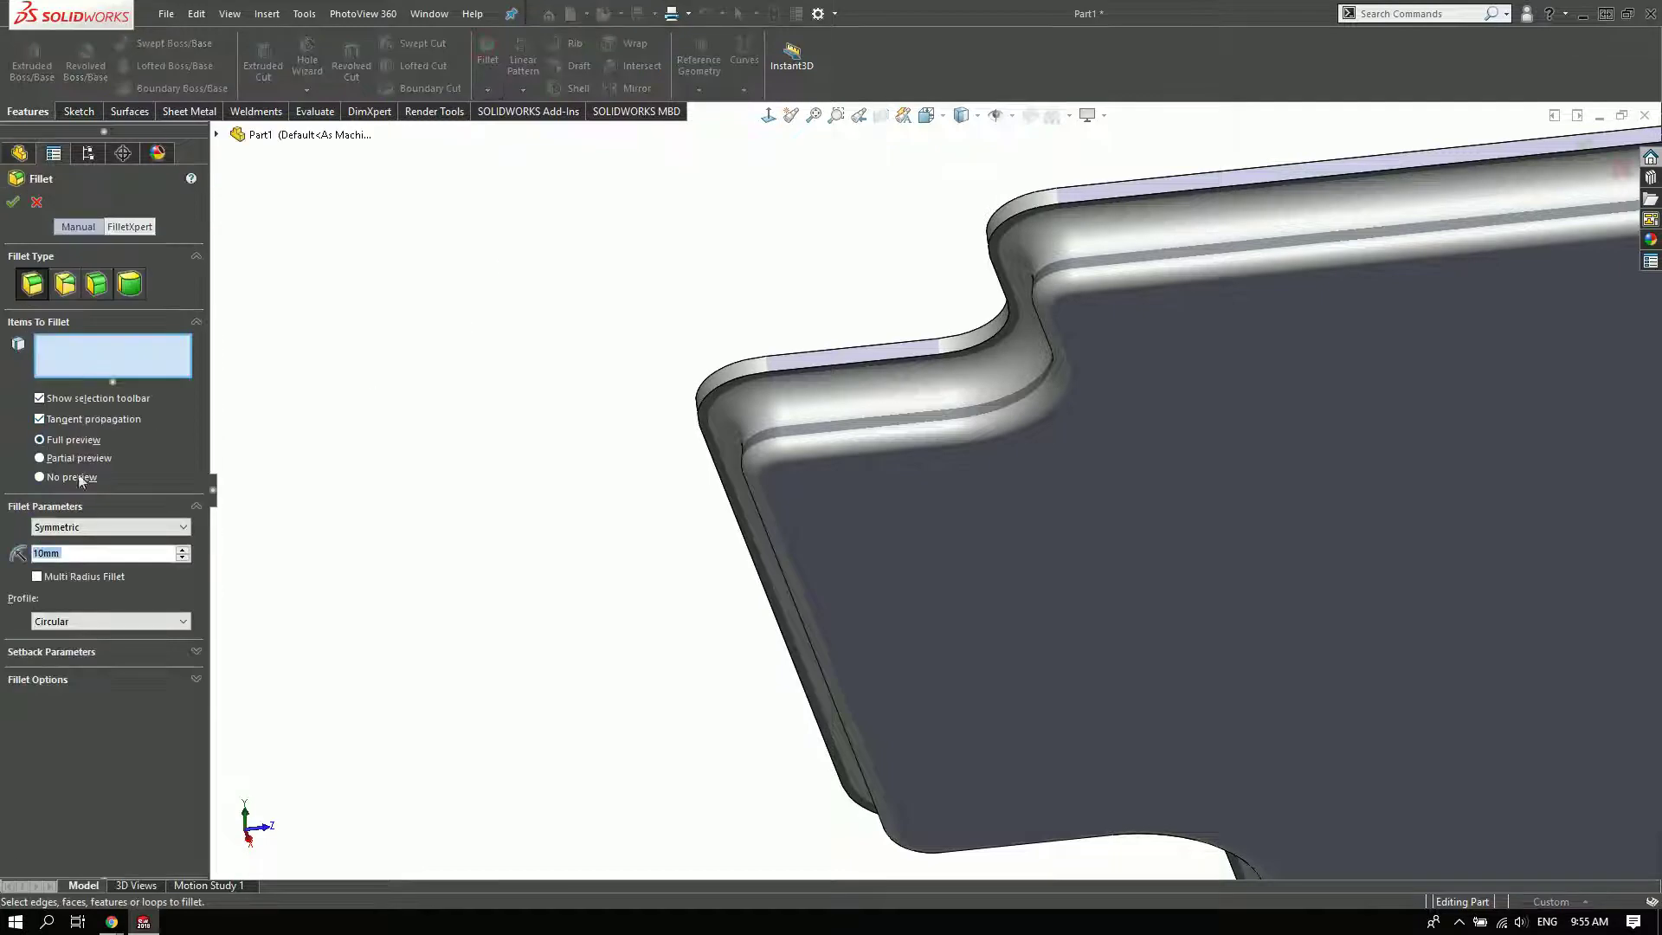
type("1")
key("Return")
type("2.5")
scroll(833, 407, "down", 2)
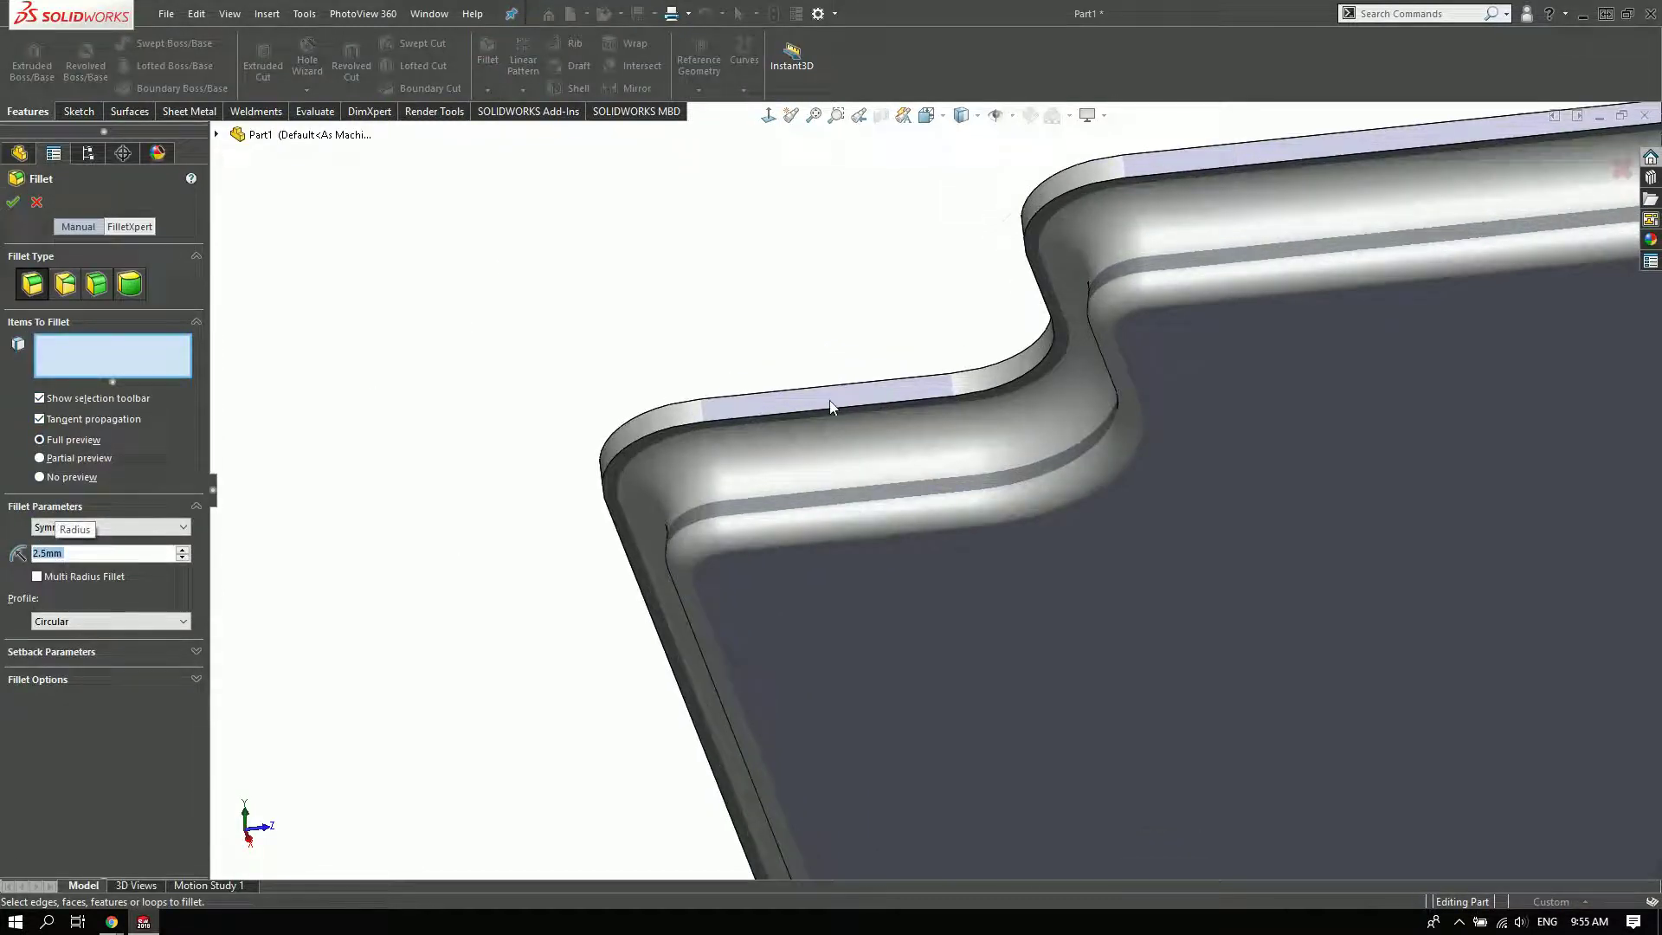
left_click(814, 412)
scroll(564, 523, "up", 3)
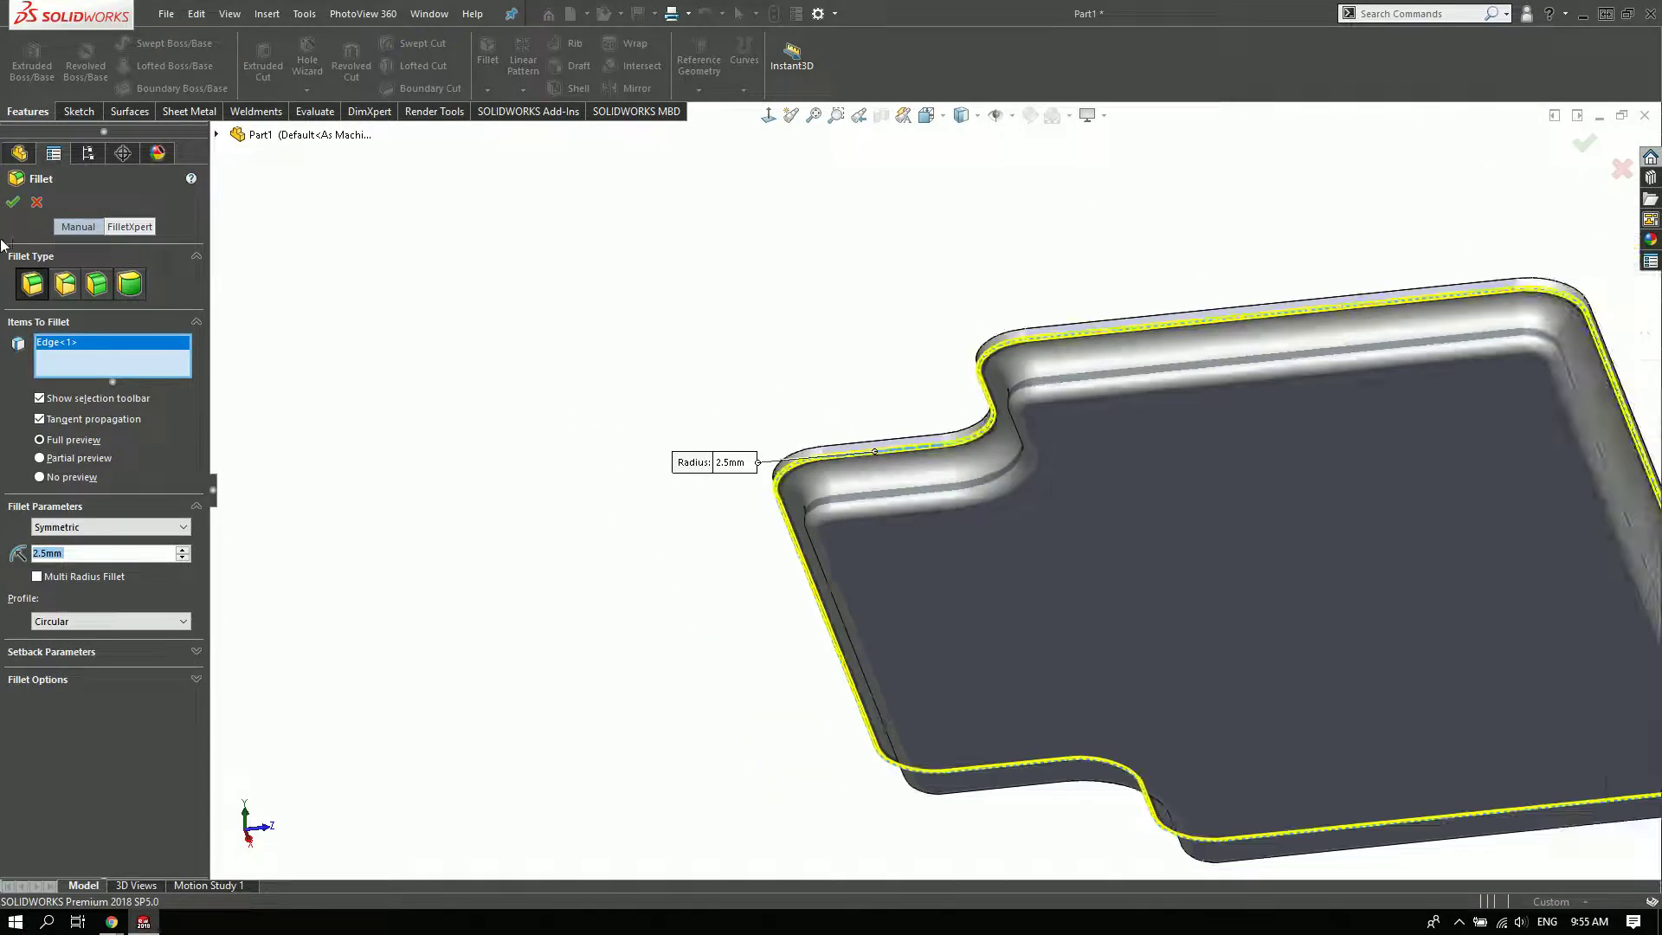
left_click(12, 208)
middle_click_drag(589, 301, 1123, 767)
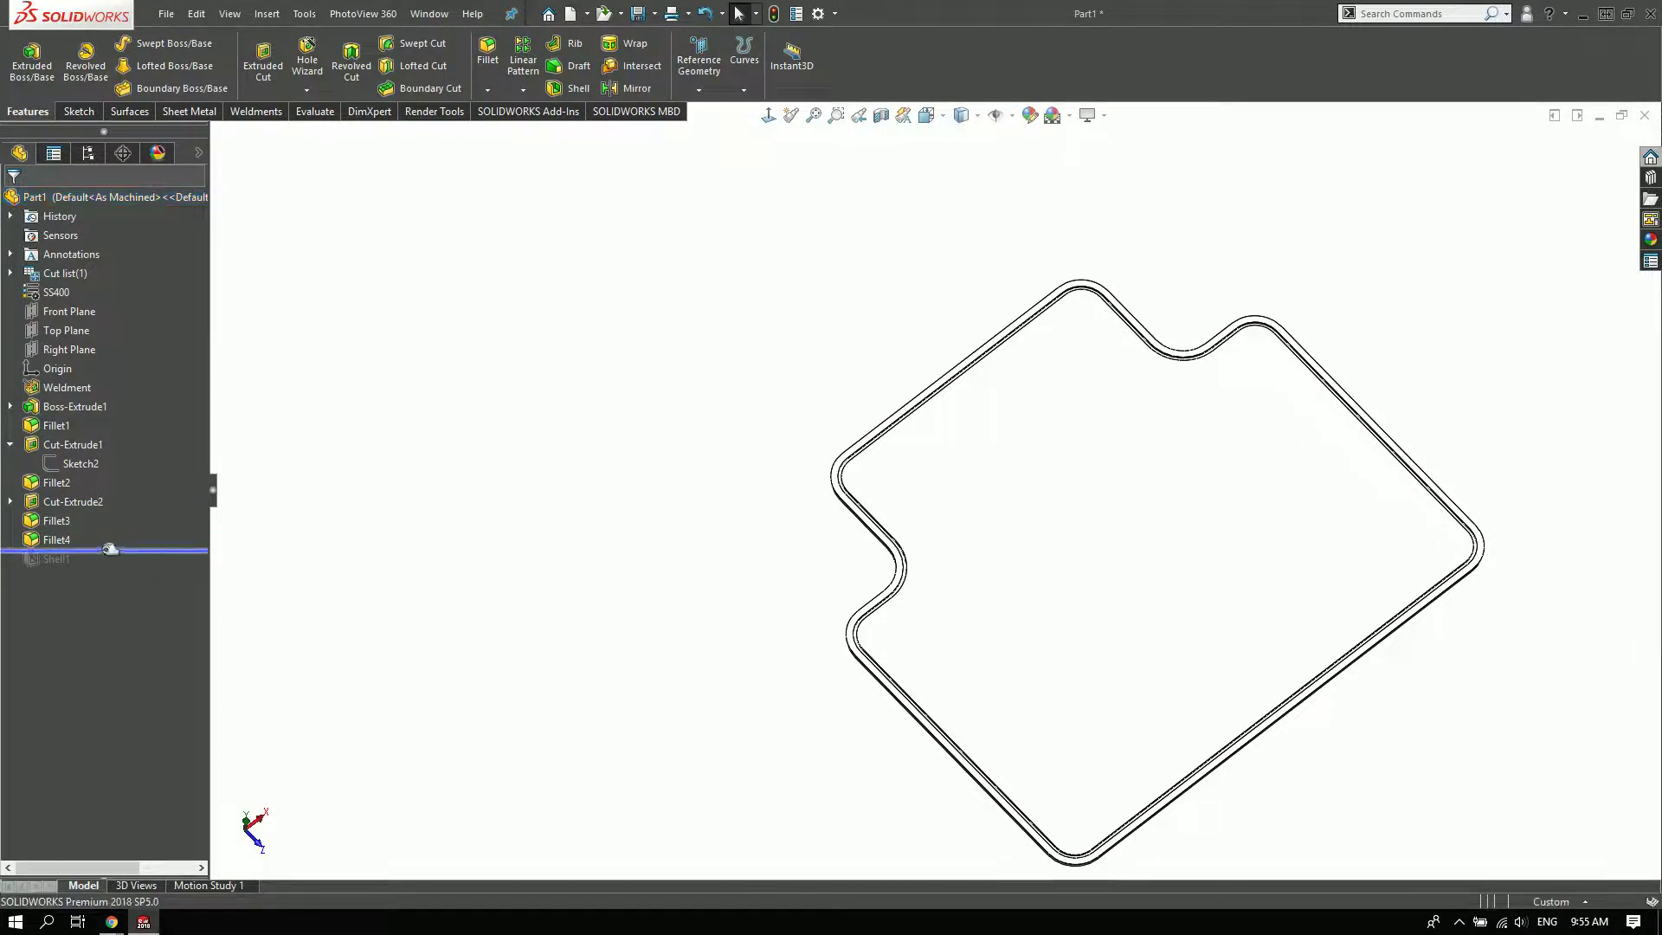
- Roll the history forward past Shell1 and inspect the hollow, filleted tray from above
scroll(968, 555, "down", 4)
scroll(968, 555, "up", 5)
scroll(739, 612, "down", 4)
mouse_move(739, 612)
middle_mouse_down()
mouse_move(863, 464)
mouse_move(519, 587)
middle_mouse_up()
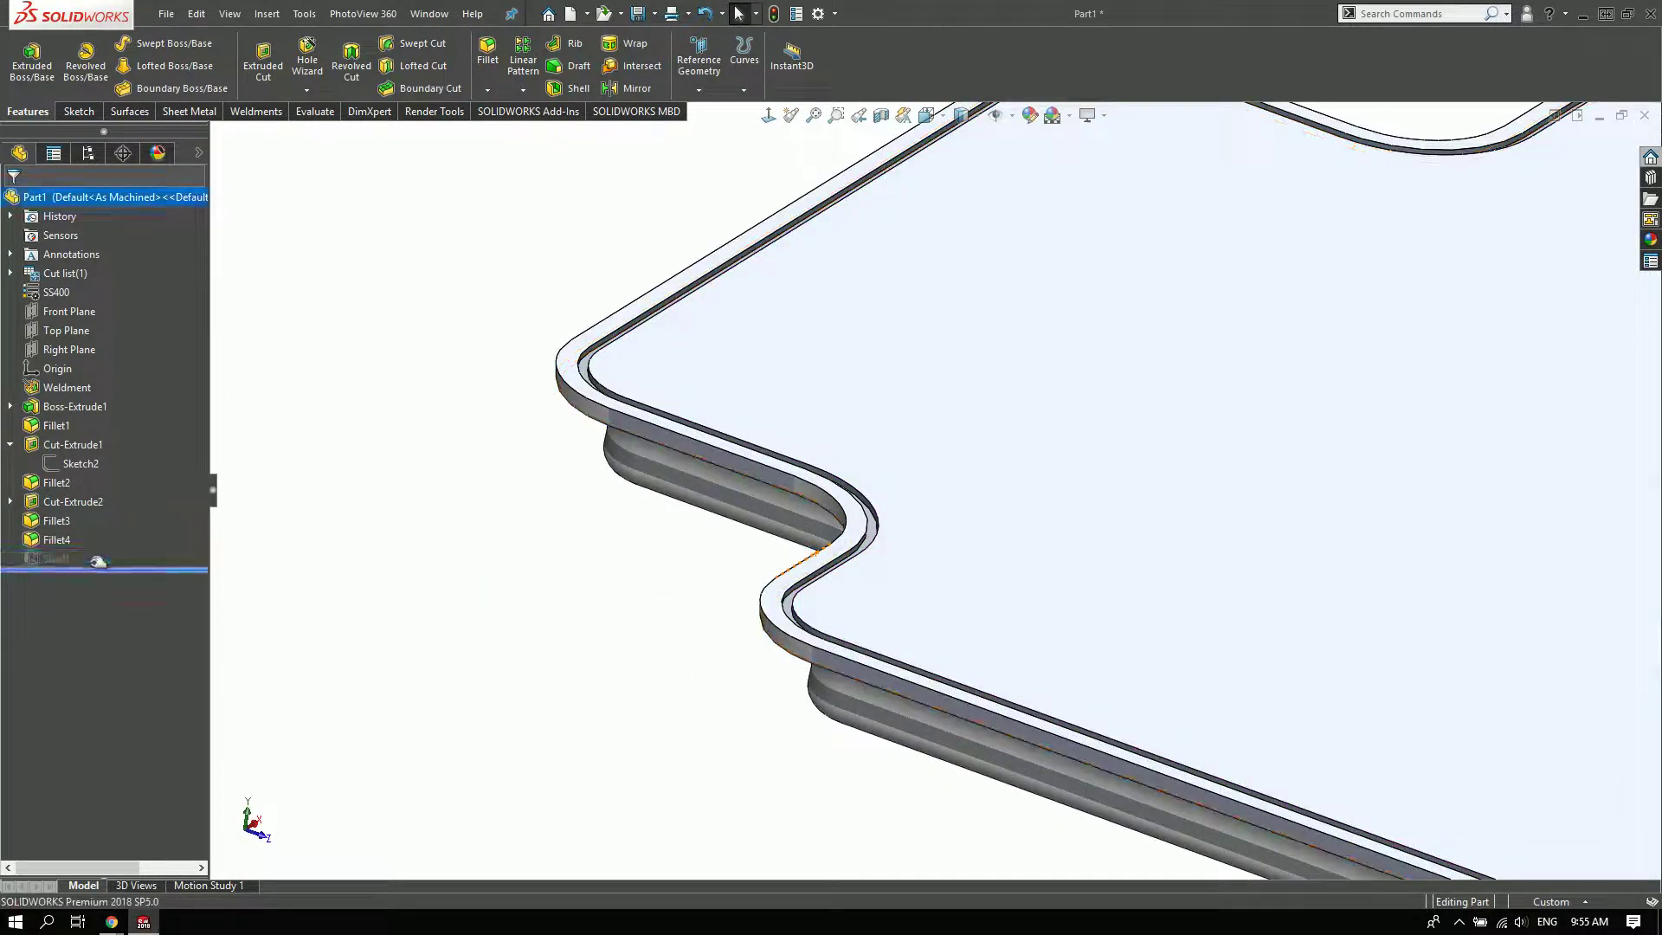
left_click_drag(101, 566, 101, 569)
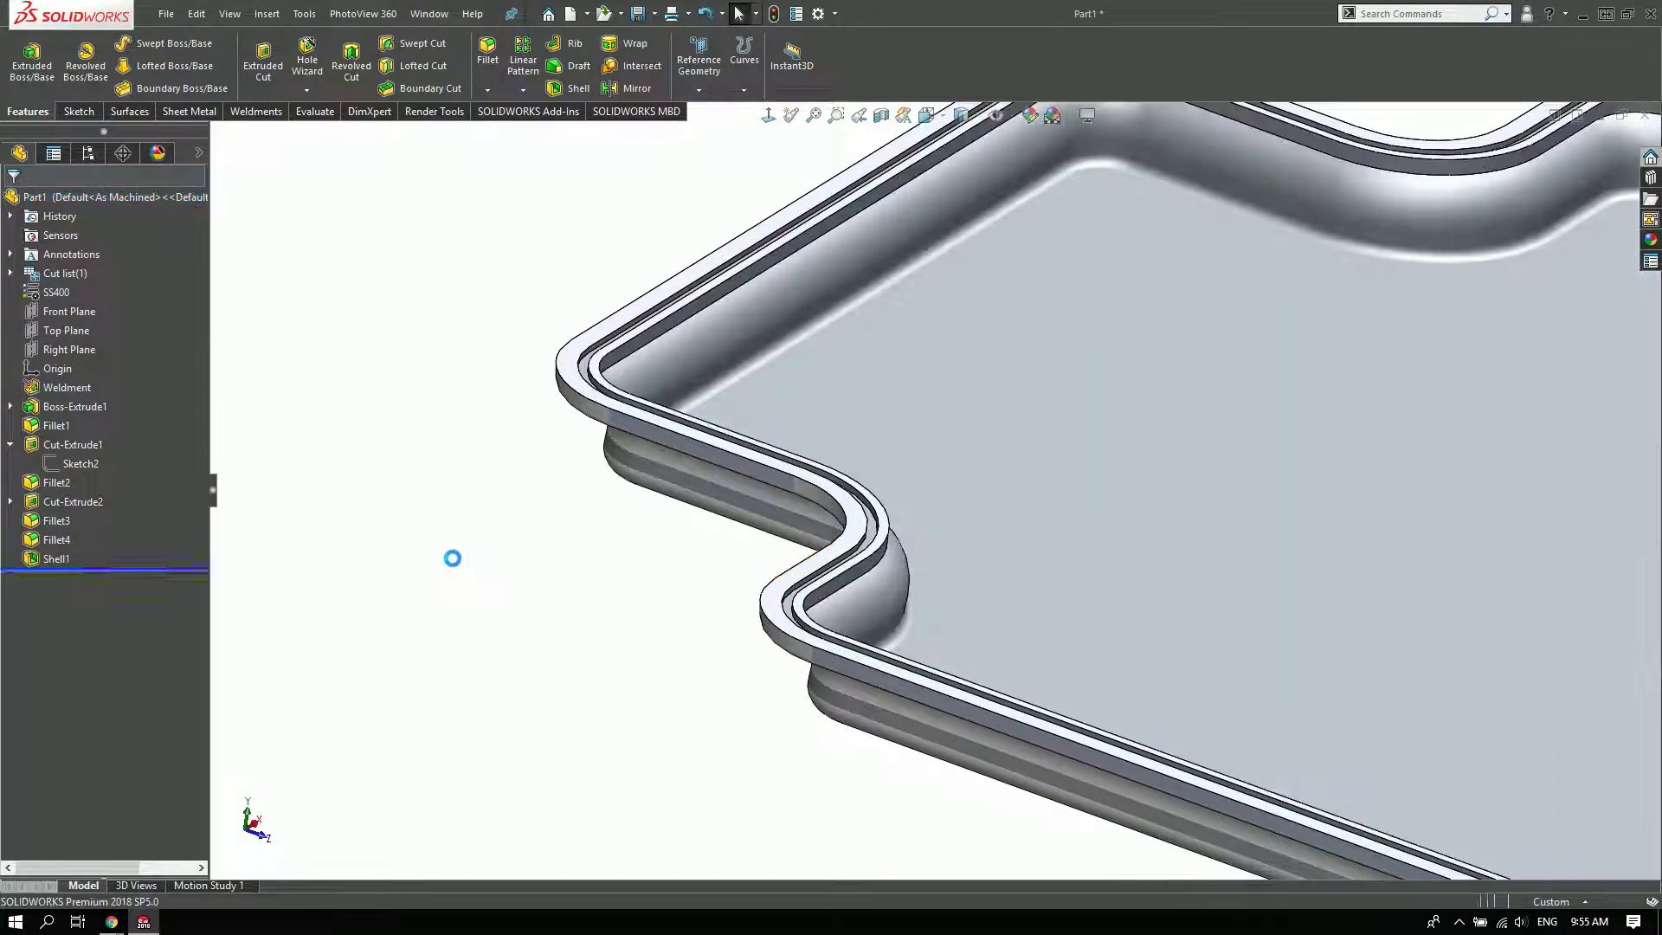
key("f")
scroll(1206, 471, "down", 3)
scroll(761, 397, "down", 3)
scroll(1001, 592, "up", 5)
mouse_move(987, 348)
middle_mouse_down()
mouse_move(1136, 666)
mouse_move(1152, 638)
middle_mouse_up()
scroll(1203, 632, "down", 3)
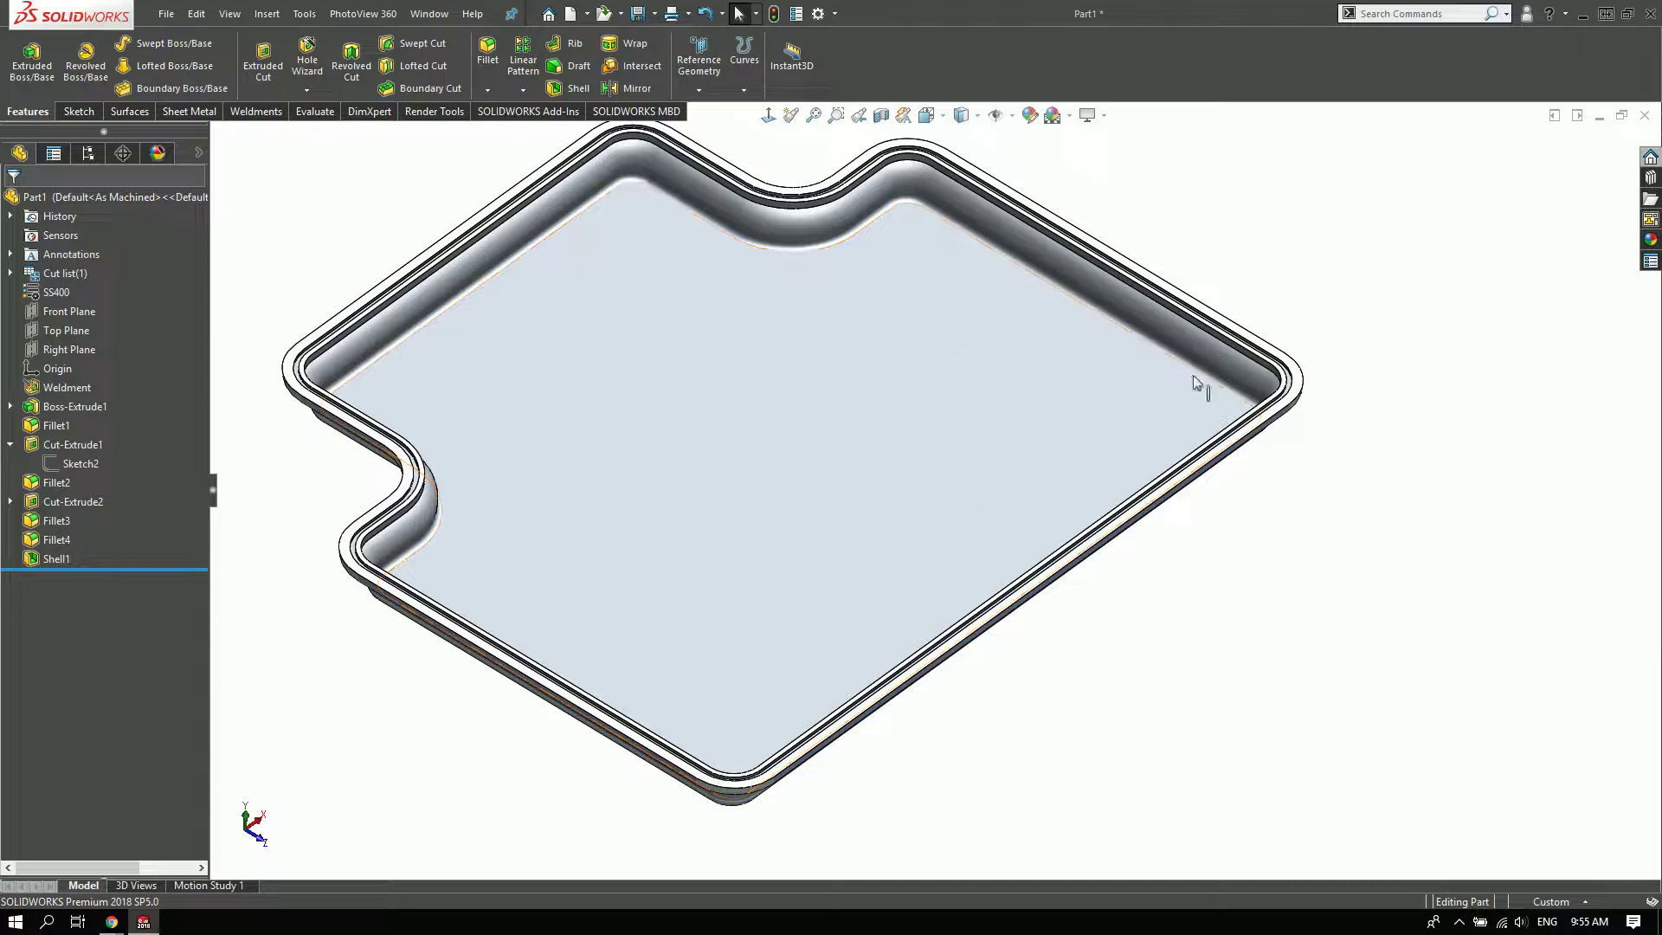
left_click(946, 429)
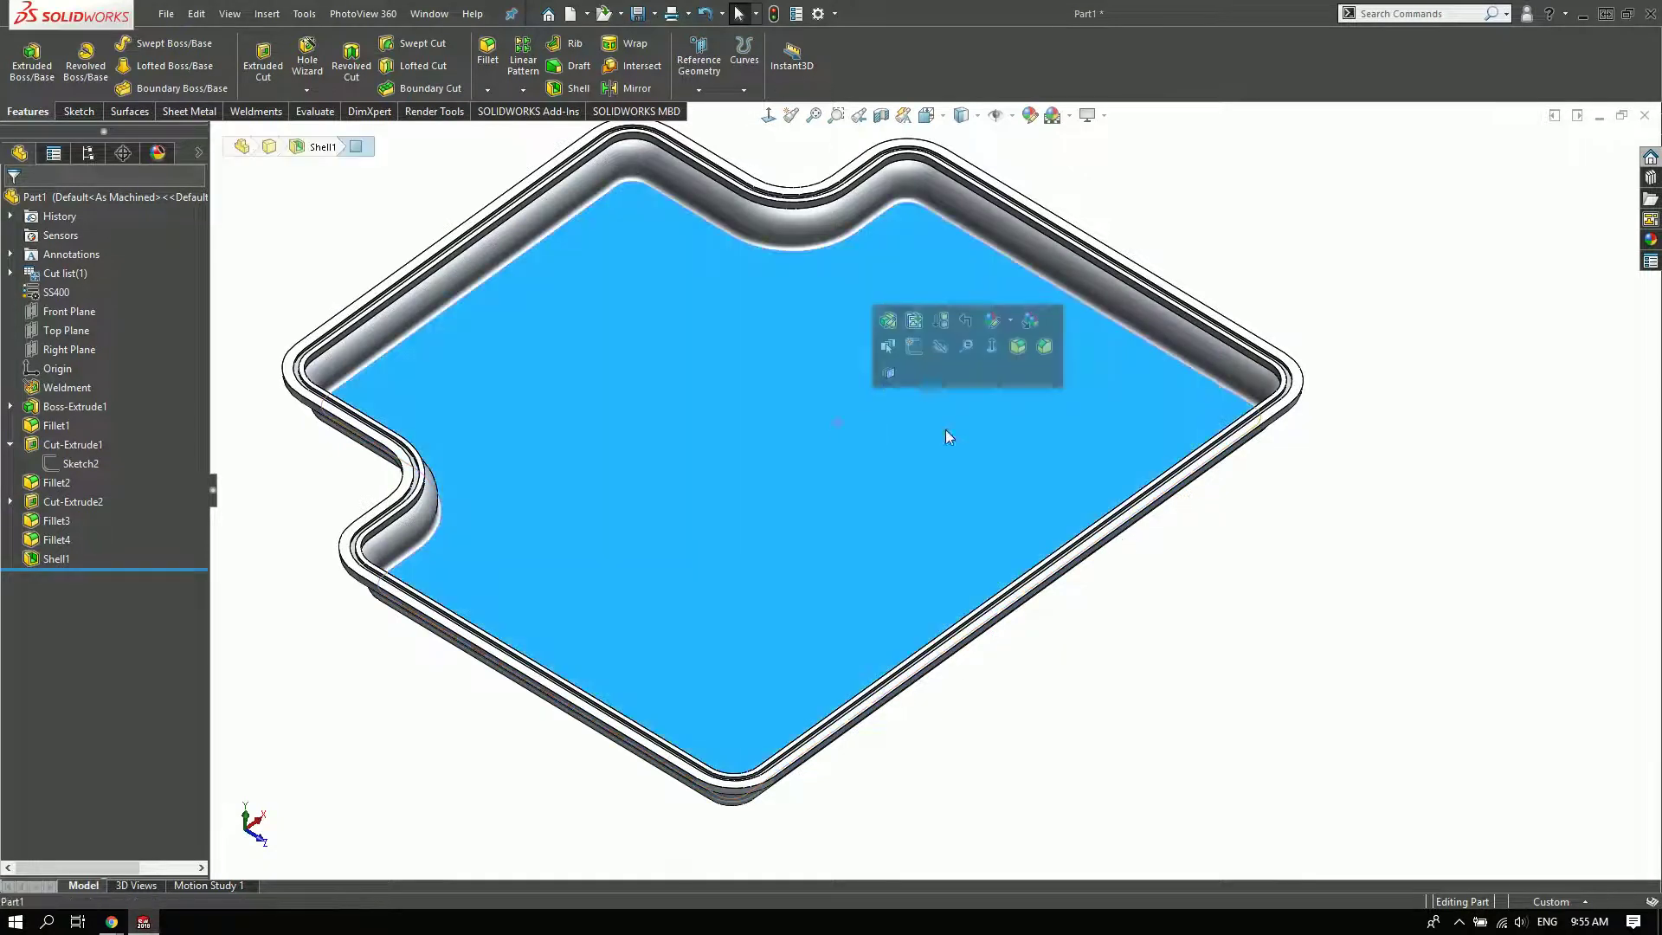
- Create Sketch4 on the tray floor holding the floor outline offset 10 mm inward
left_click(916, 355)
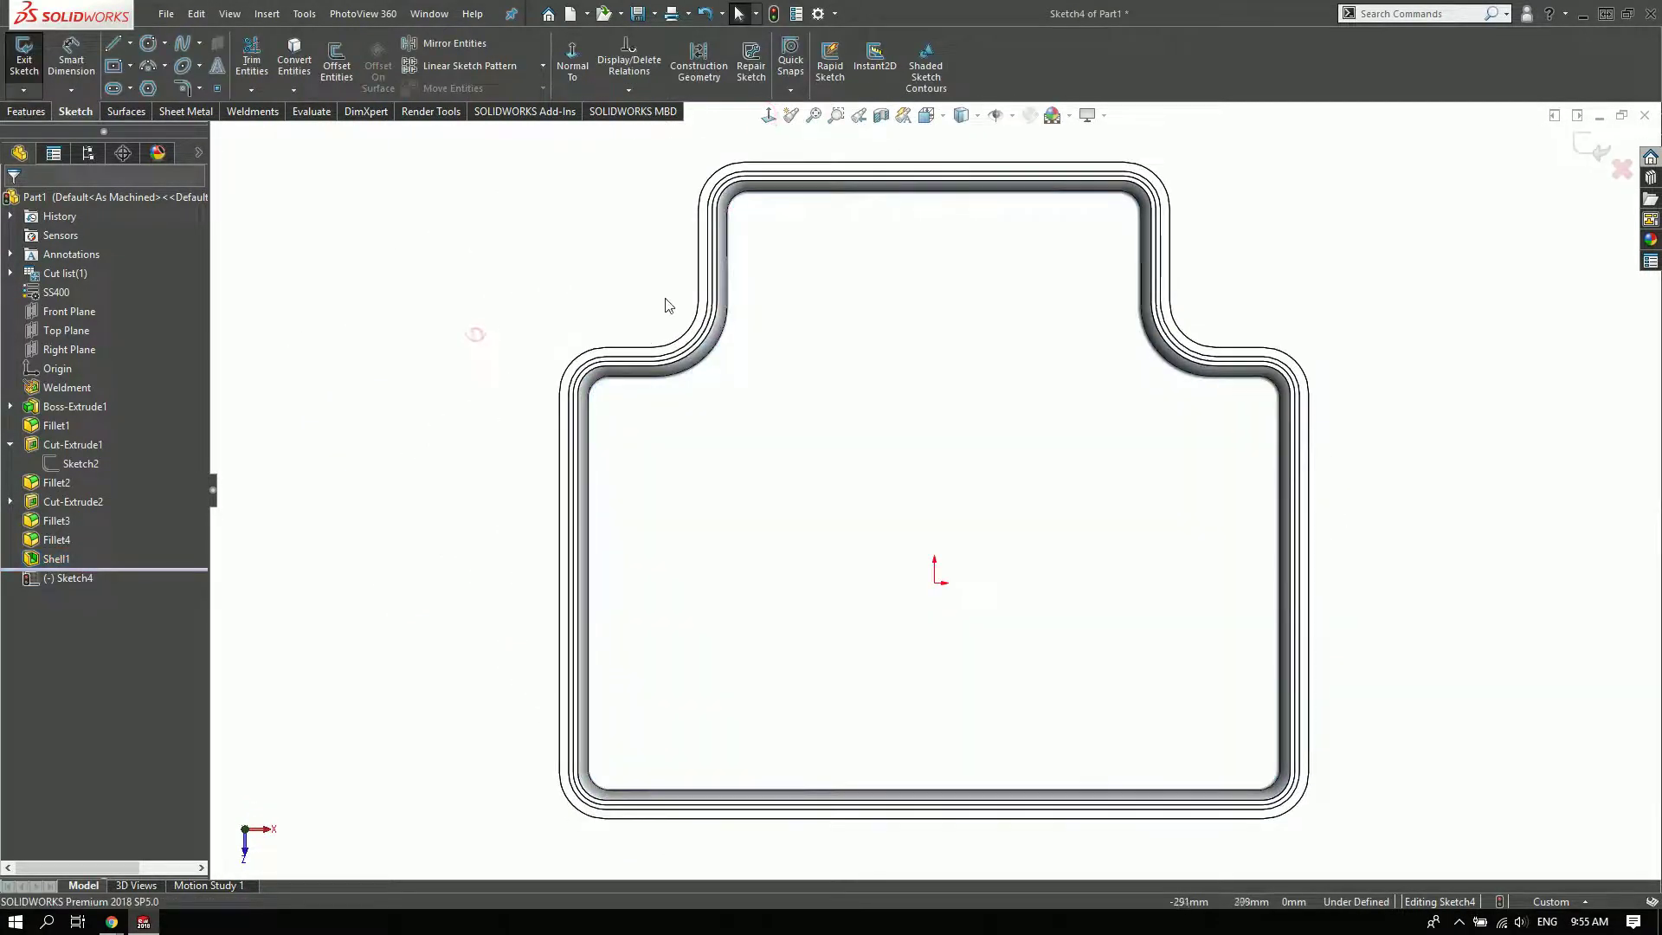
left_click(129, 43)
left_click(161, 85)
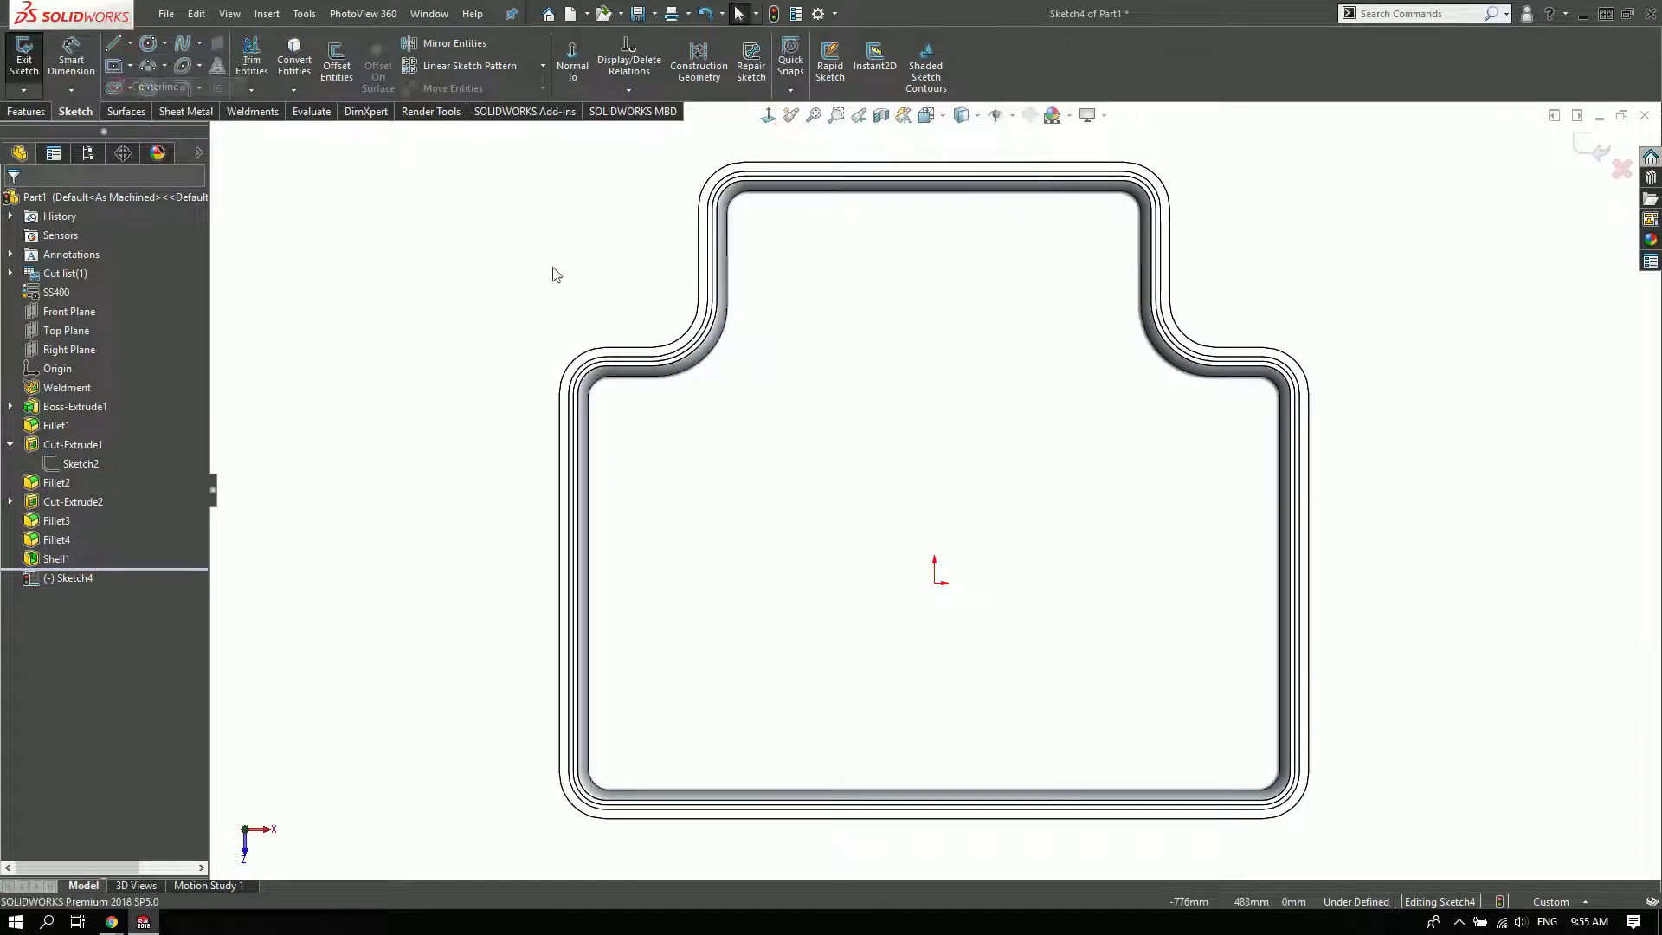
right_click(387, 161)
left_click(424, 210)
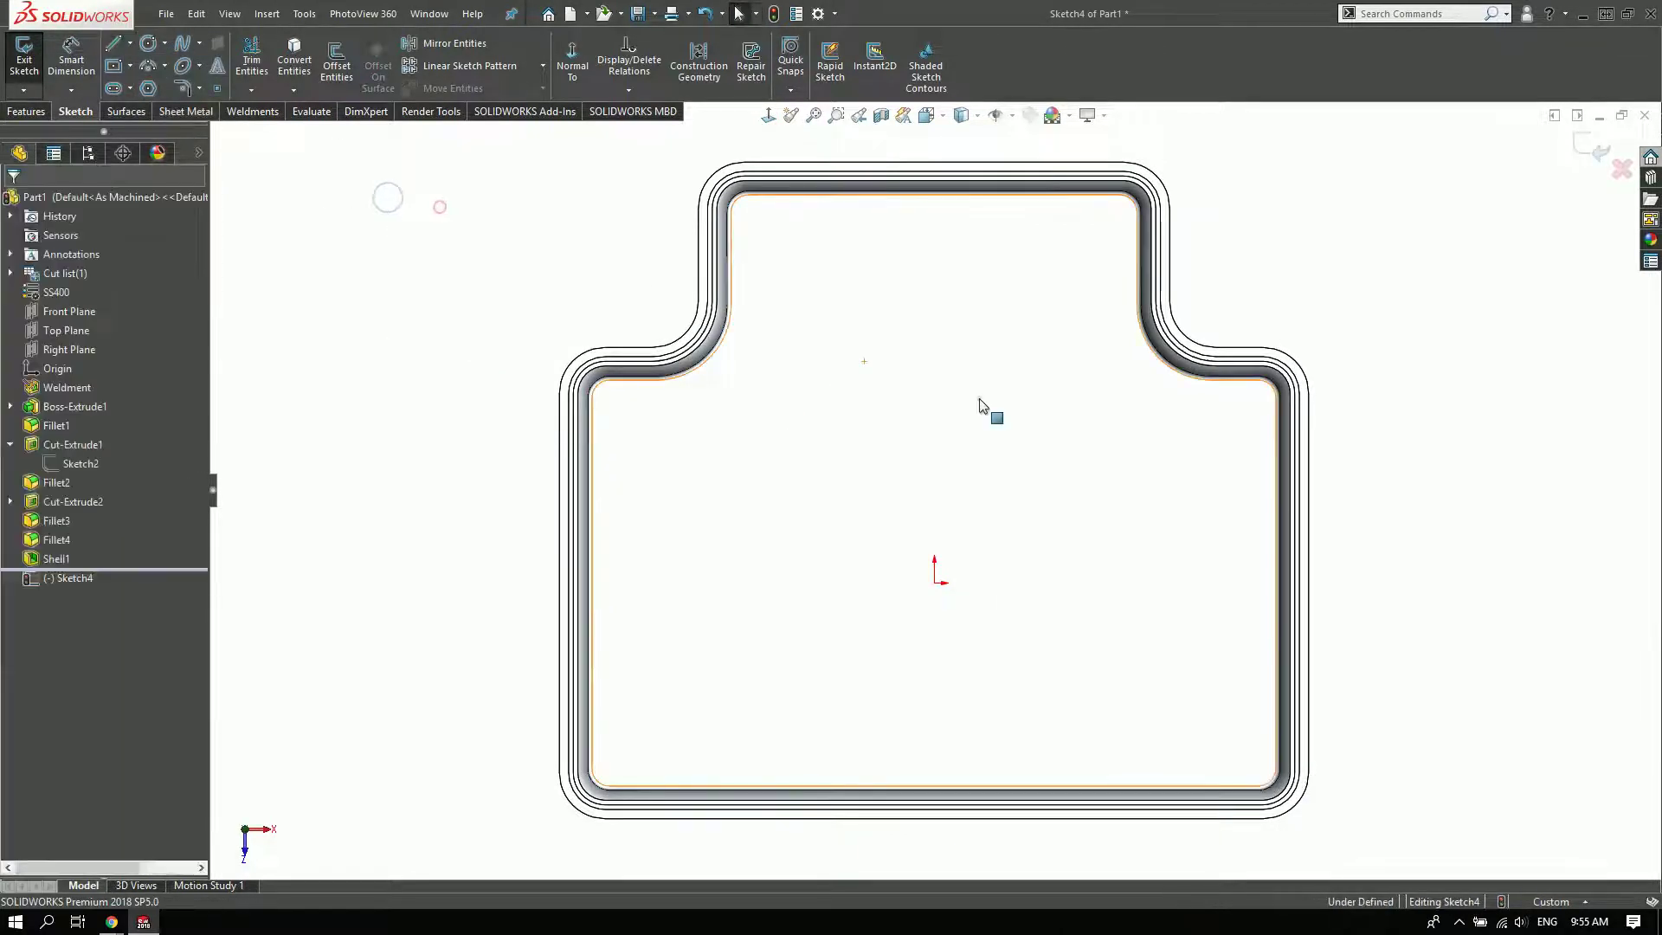
left_click(979, 398)
left_click(337, 61)
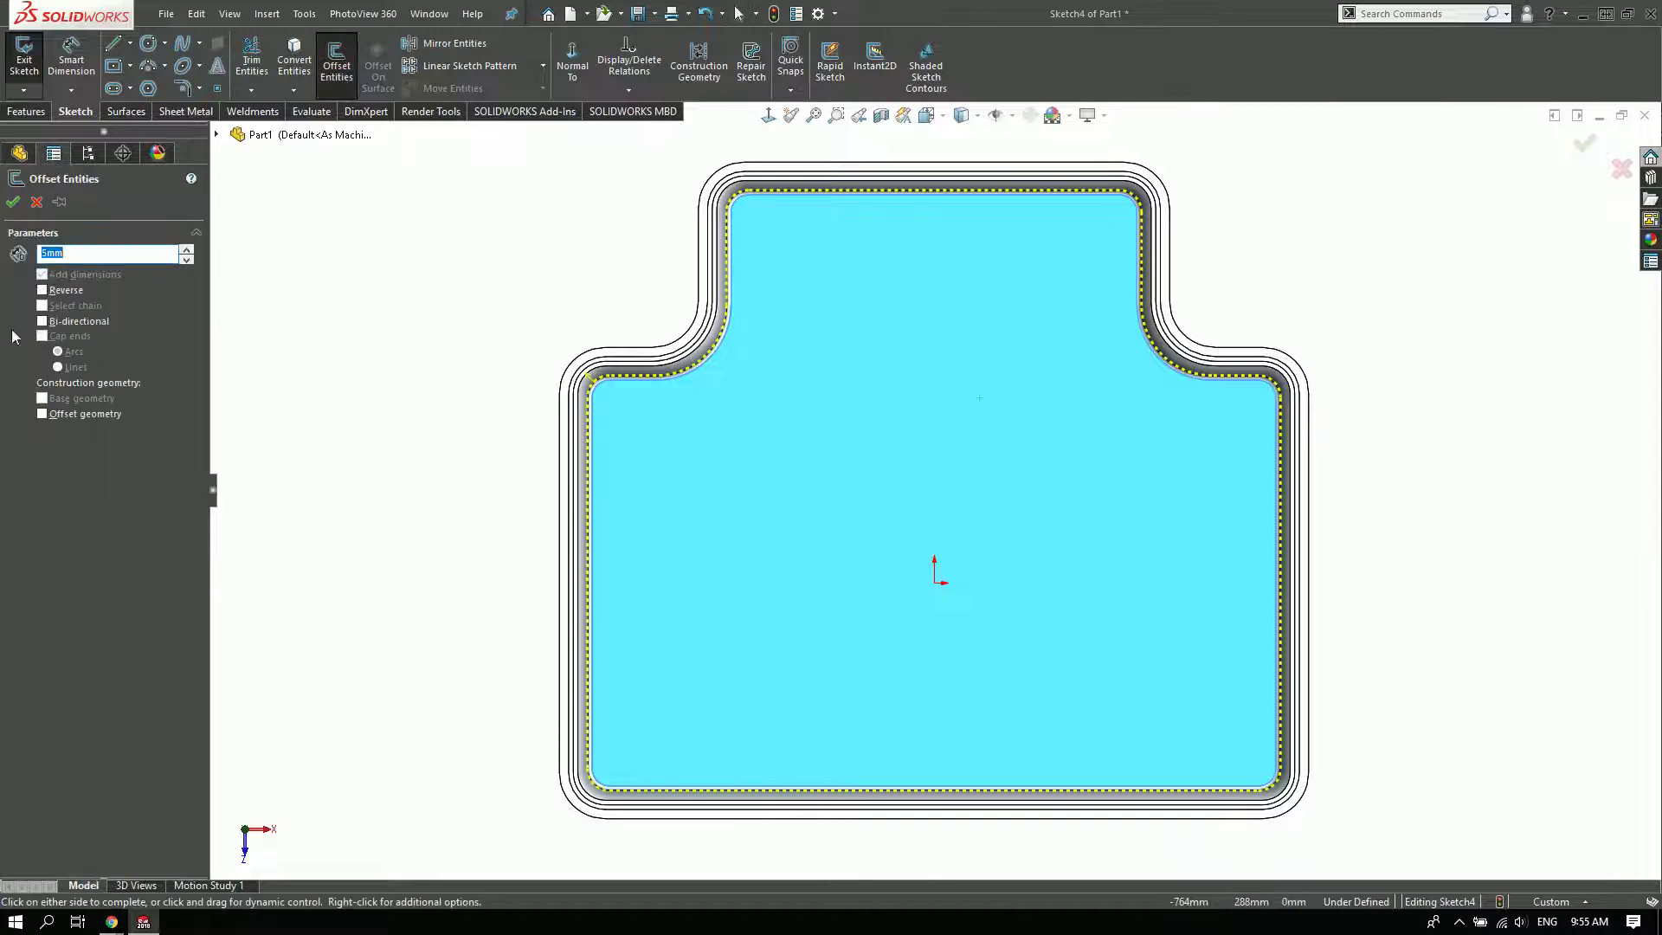
type("10")
key("Return")
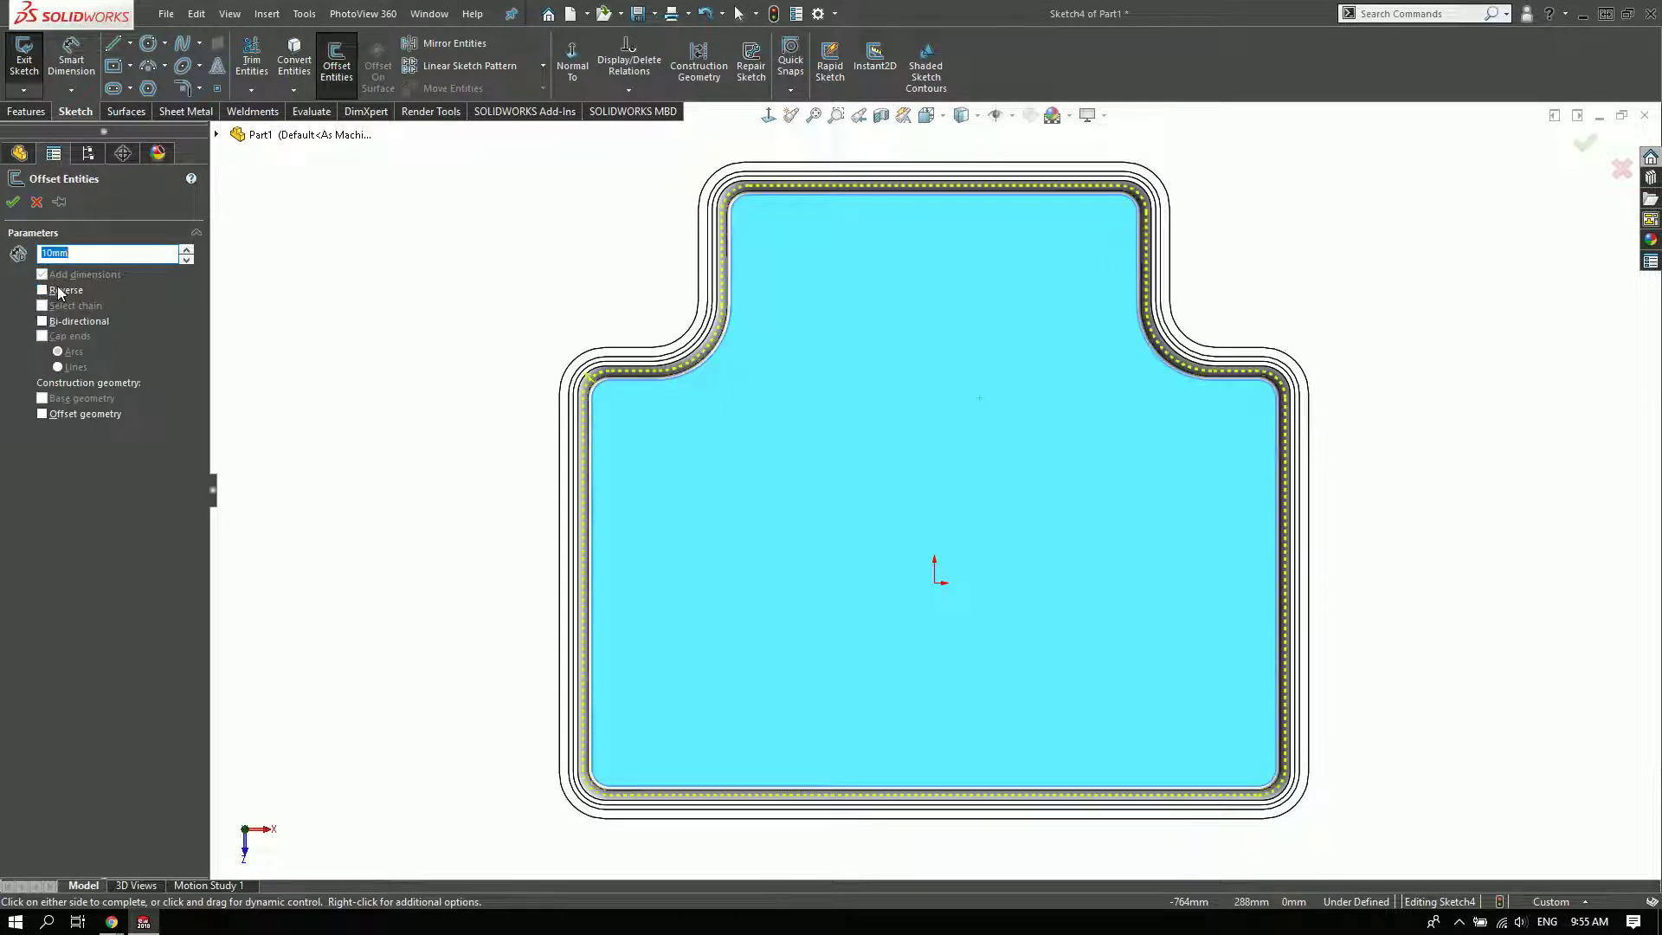
left_click(43, 291)
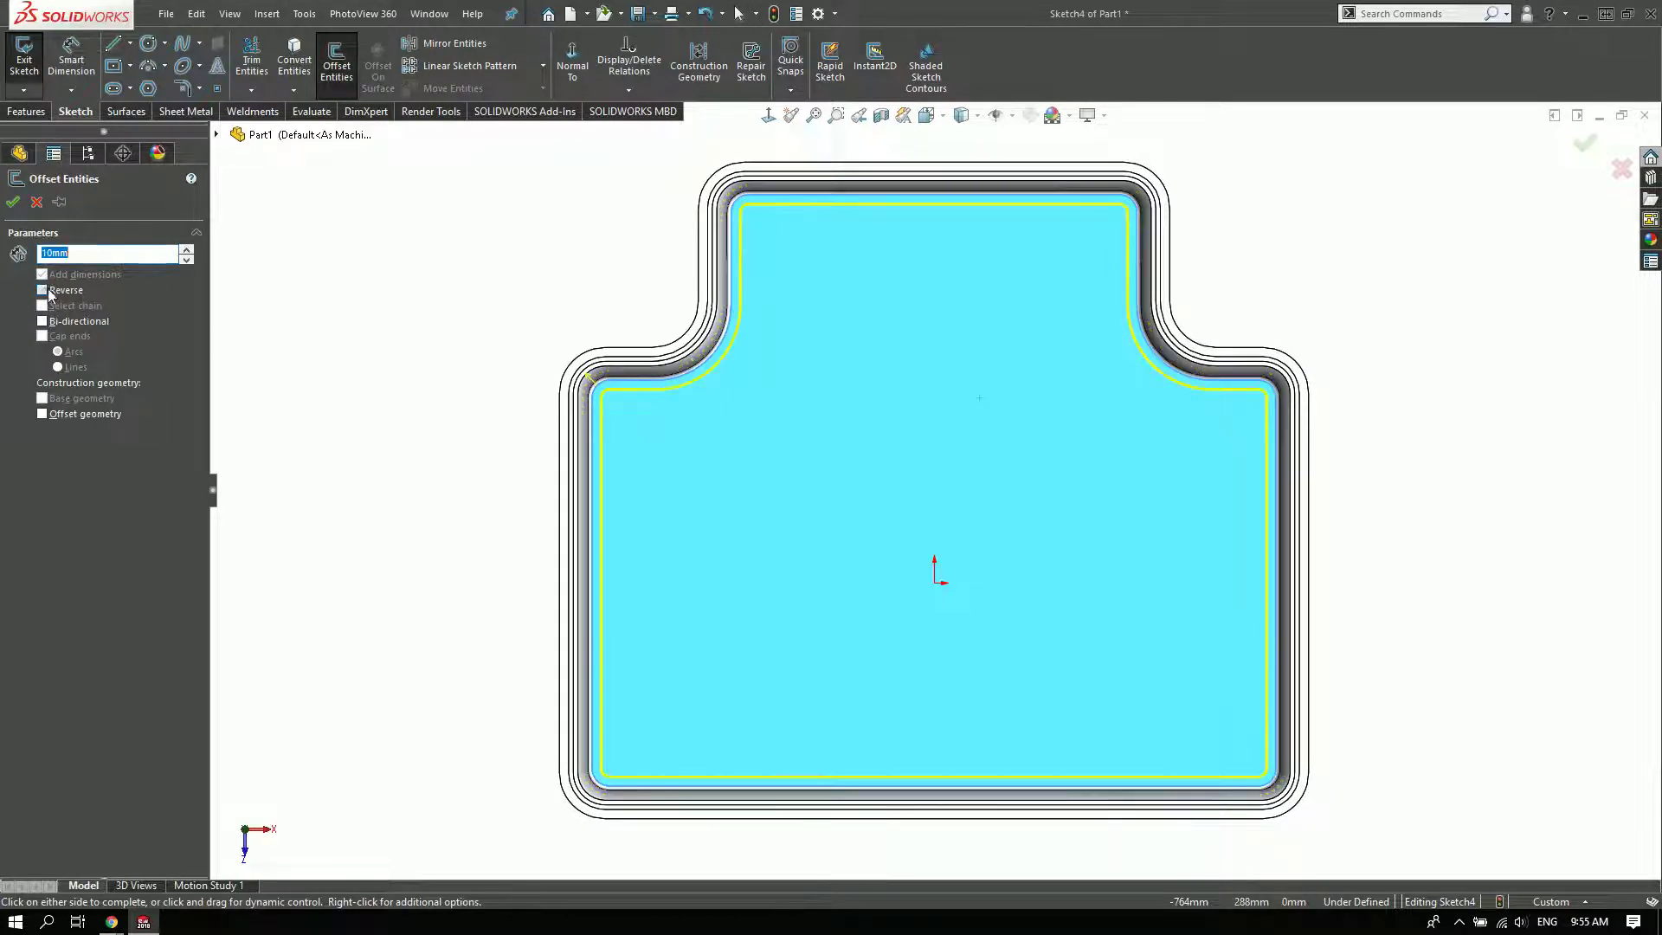
left_click(13, 203)
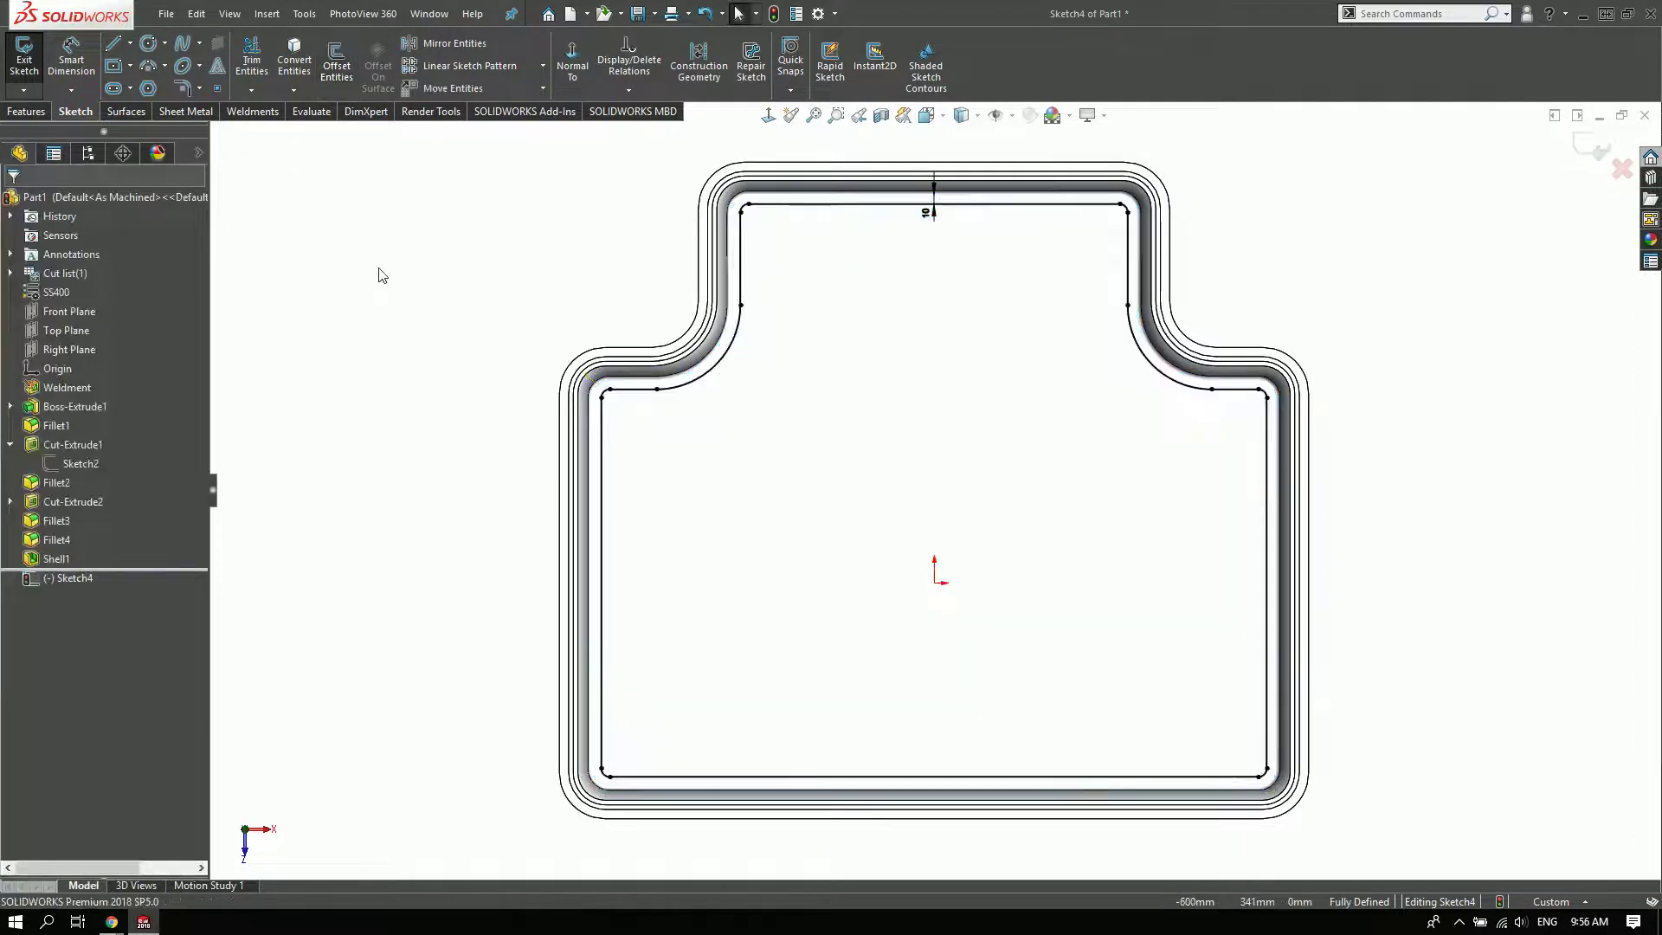
- Draw a three-point arc between the notch corners and dimension it R450
left_click(113, 45)
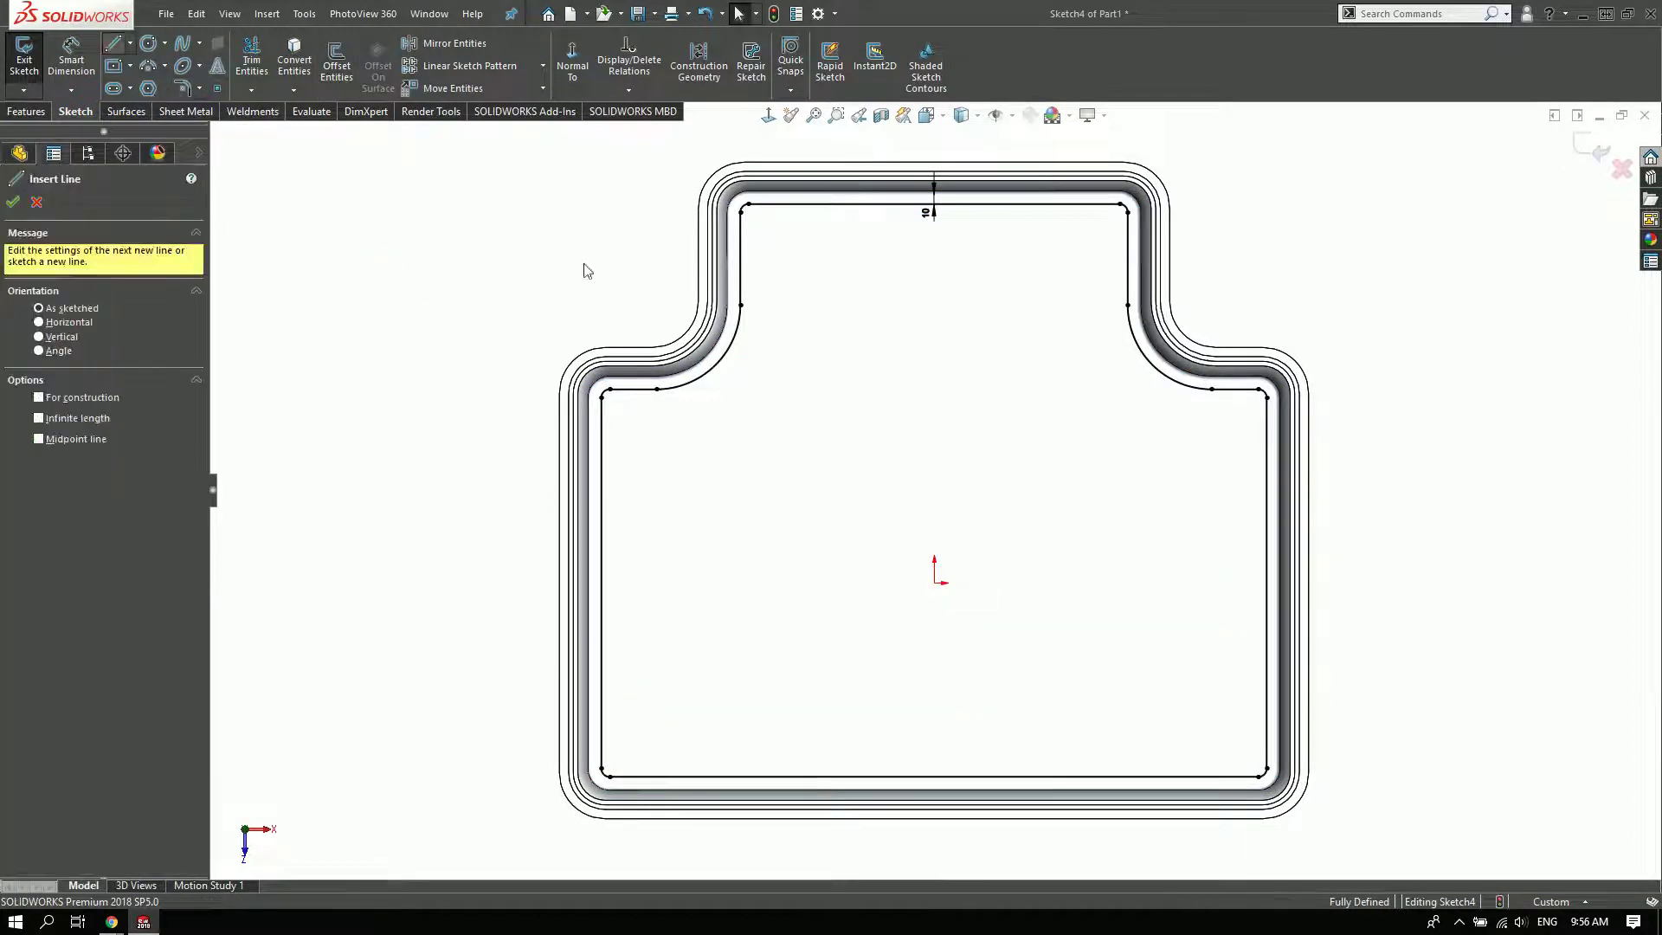
scroll(853, 432, "down", 3)
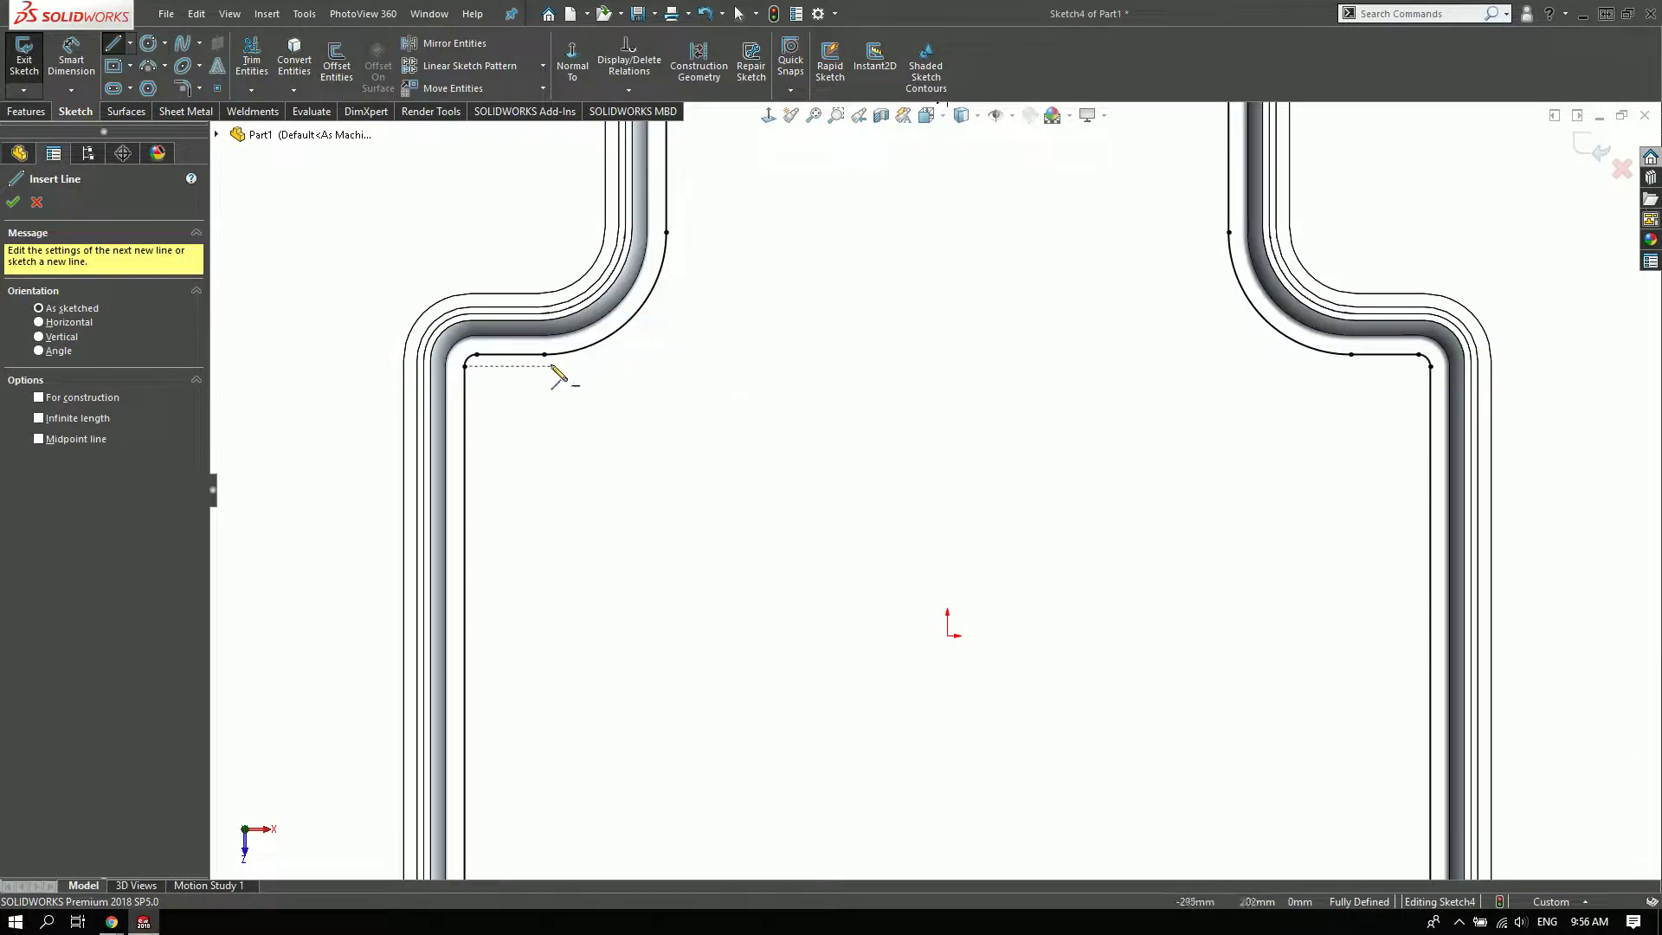
left_click(148, 66)
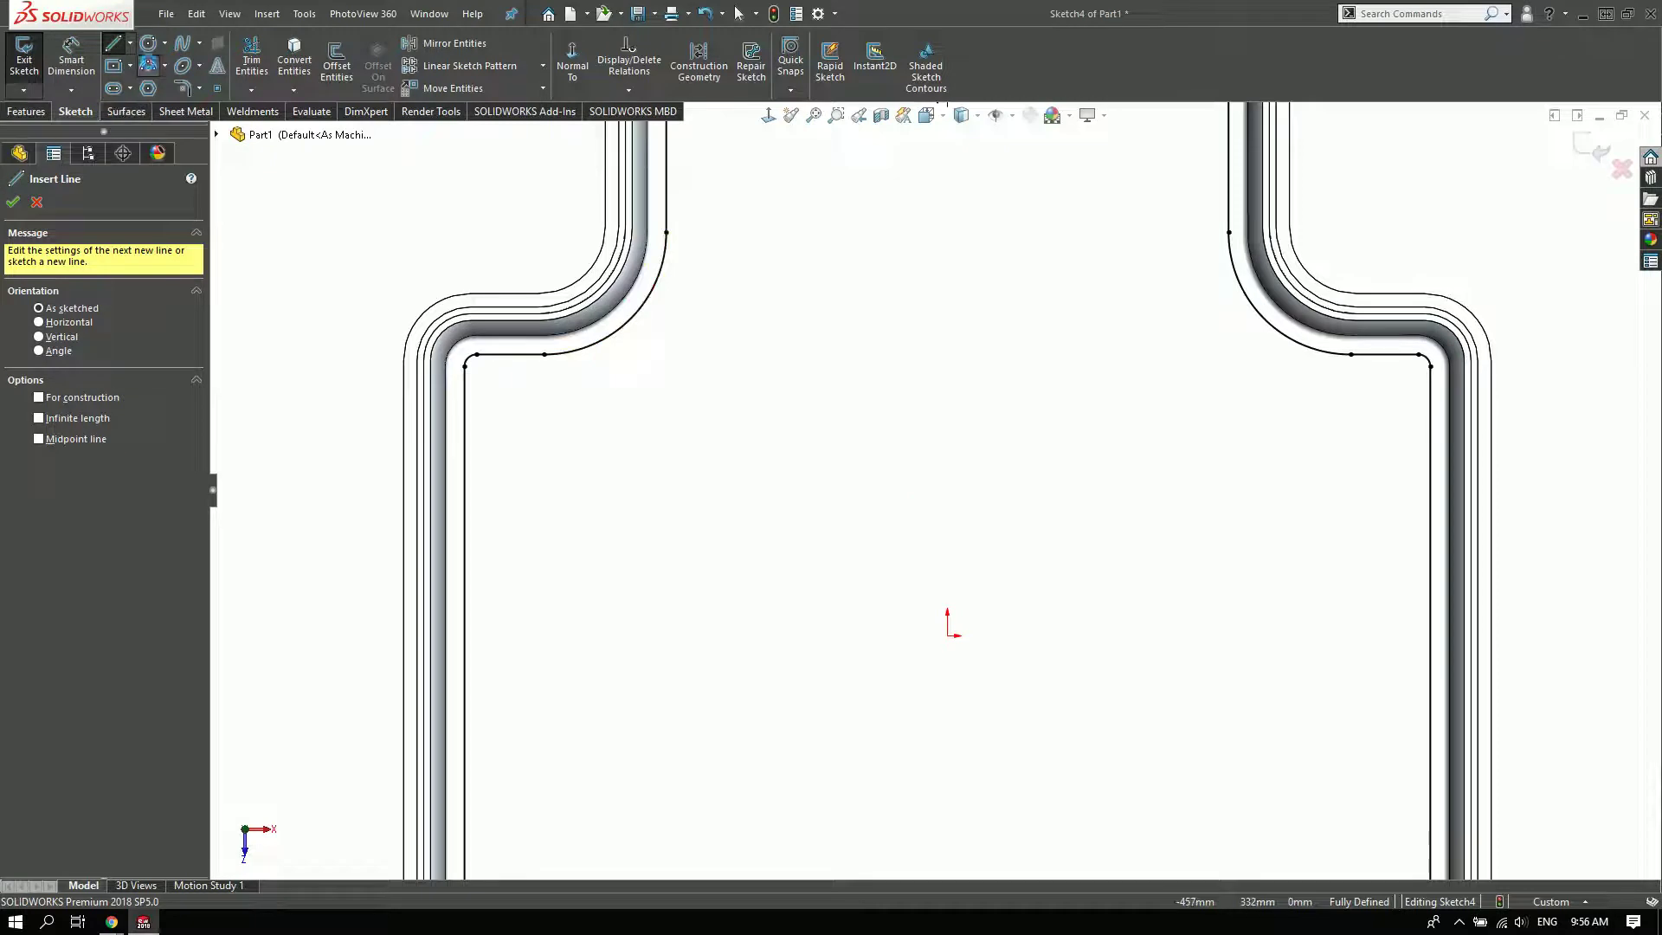
left_click(545, 354)
left_click(1352, 354)
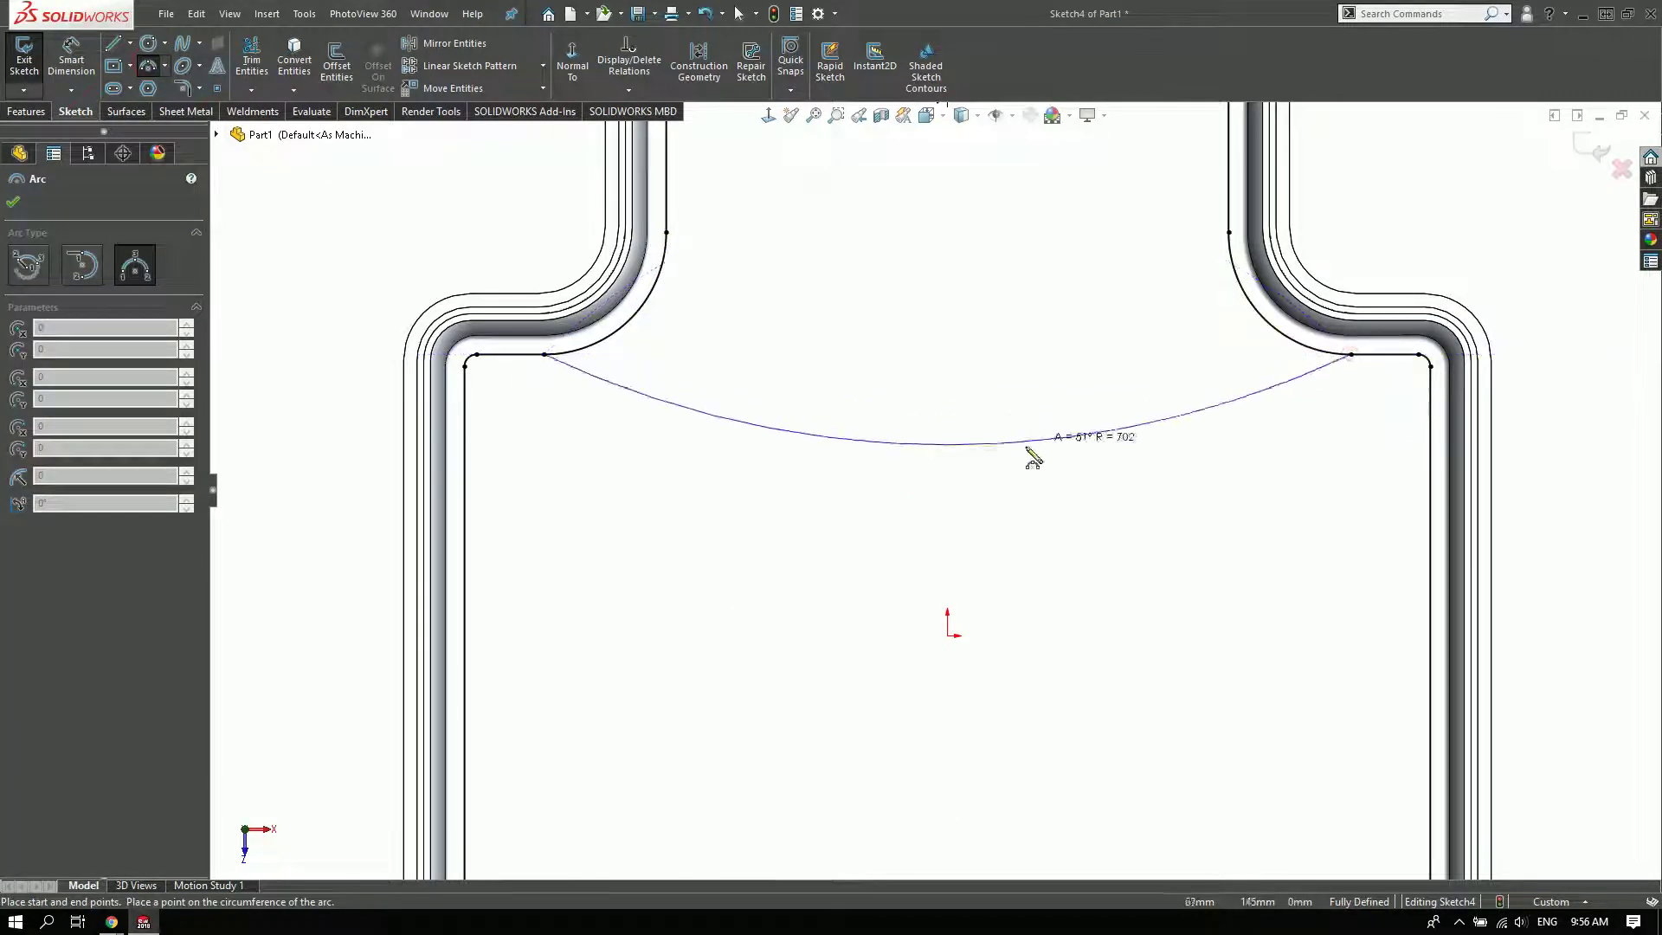
left_click(979, 509)
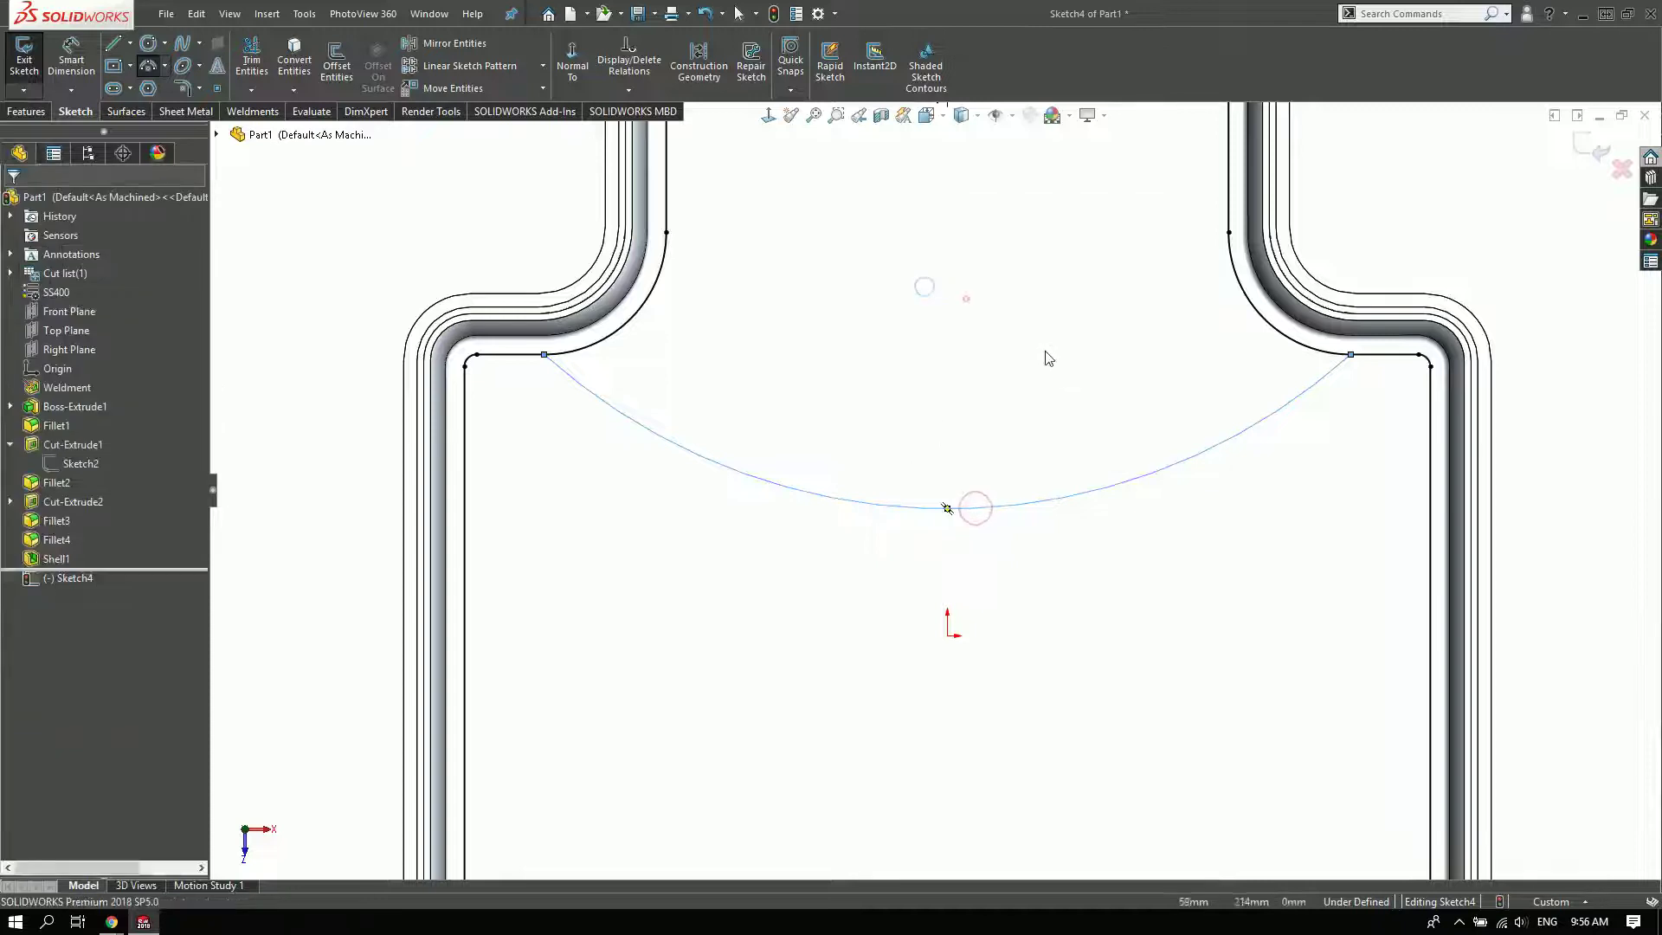
key("f")
key("d")
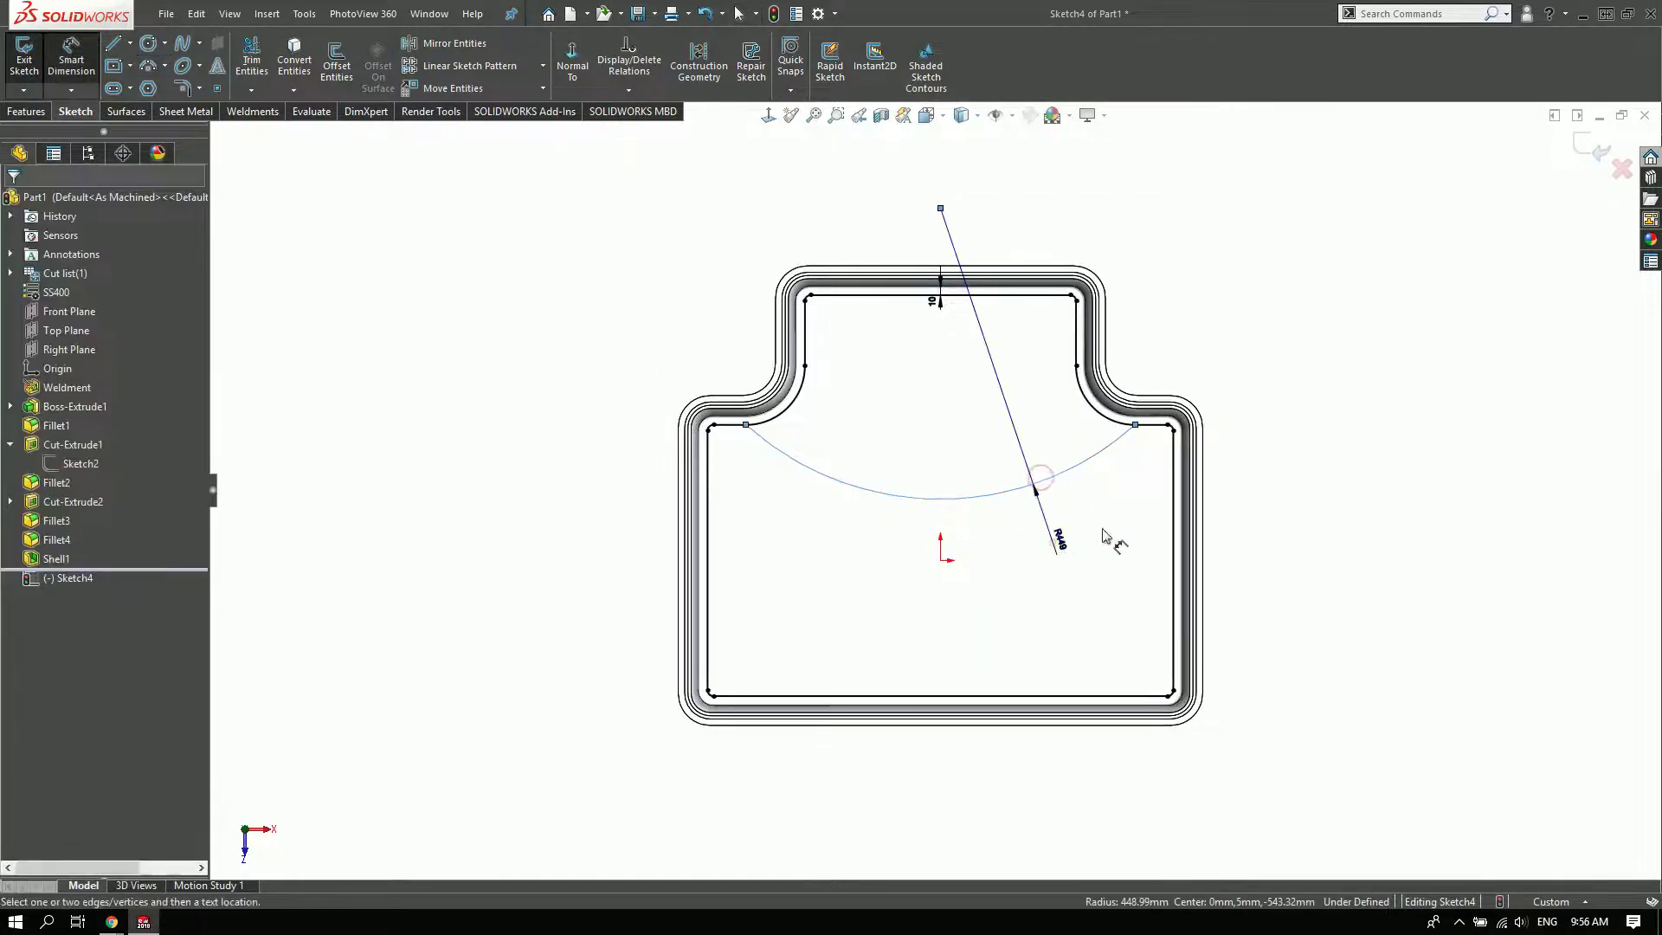
left_click(1124, 506)
type("450")
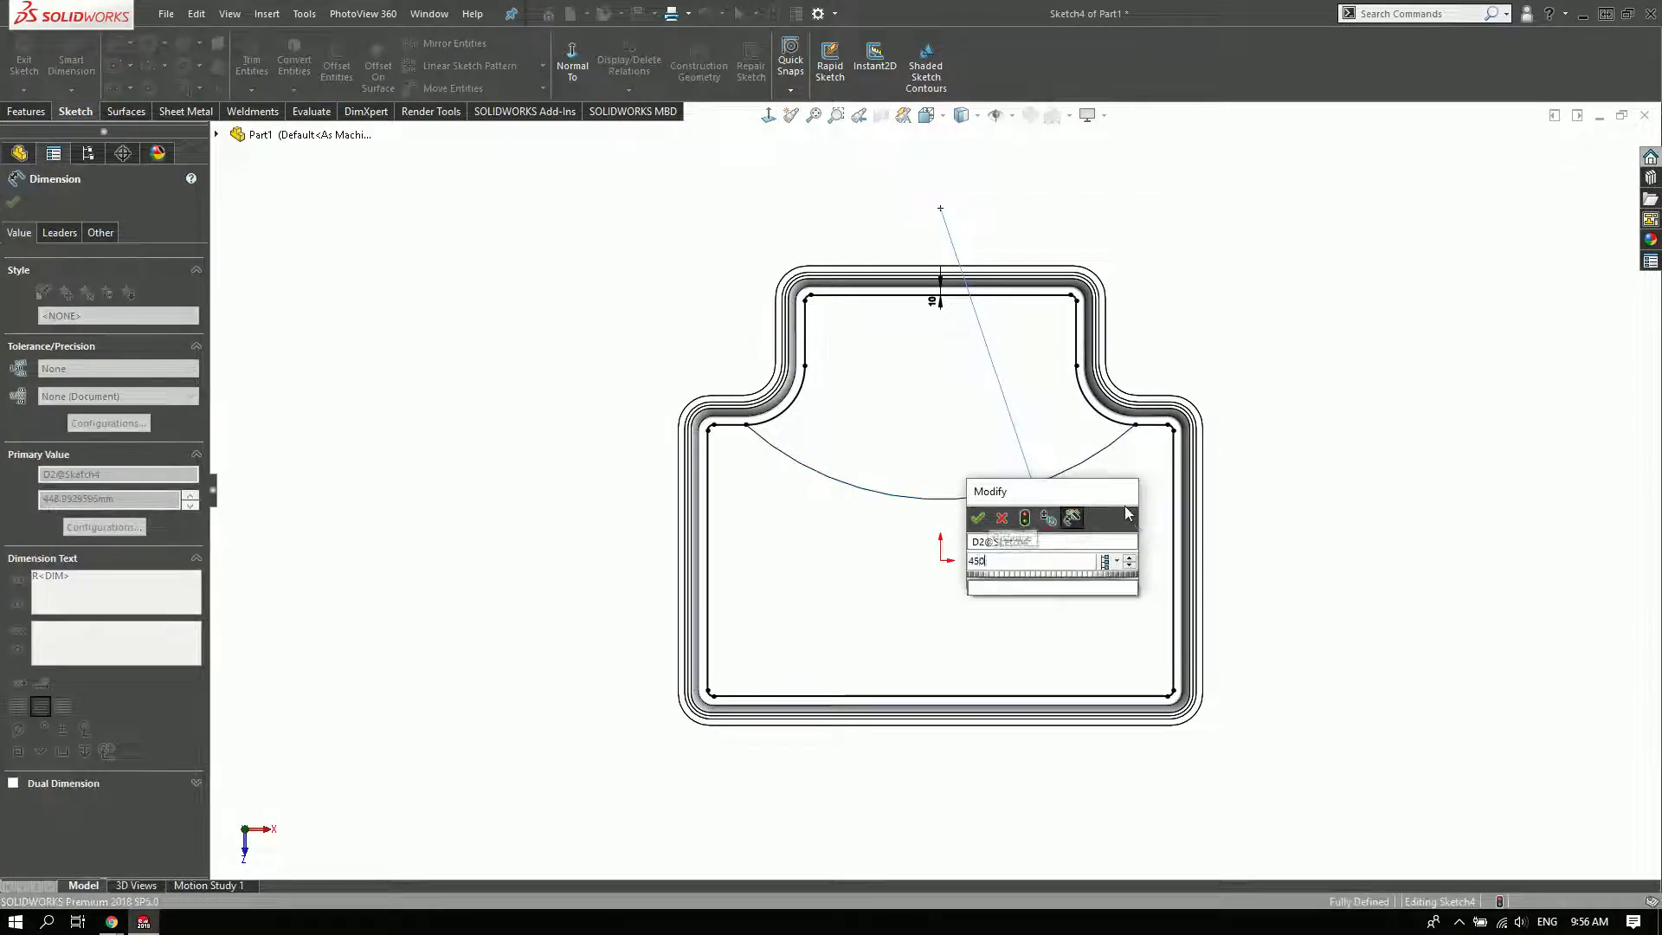
key("Return")
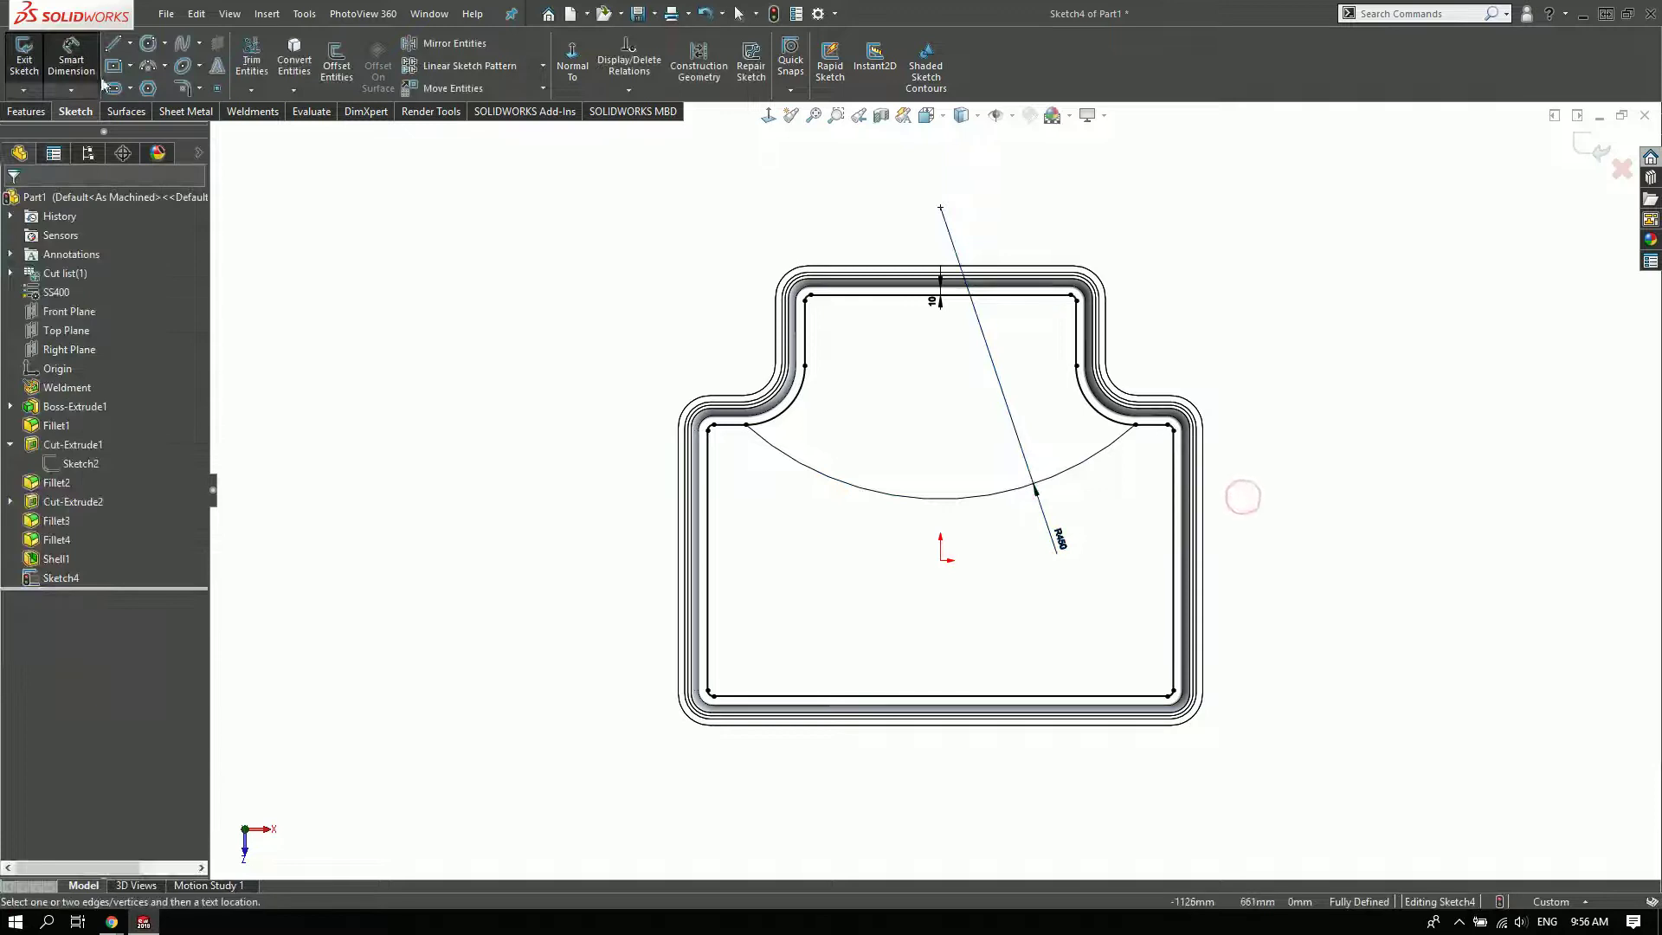
- Draw a vertical line across the floor, dimensioned 125 mm from the origin
left_click(112, 43)
scroll(868, 558, "down", 1)
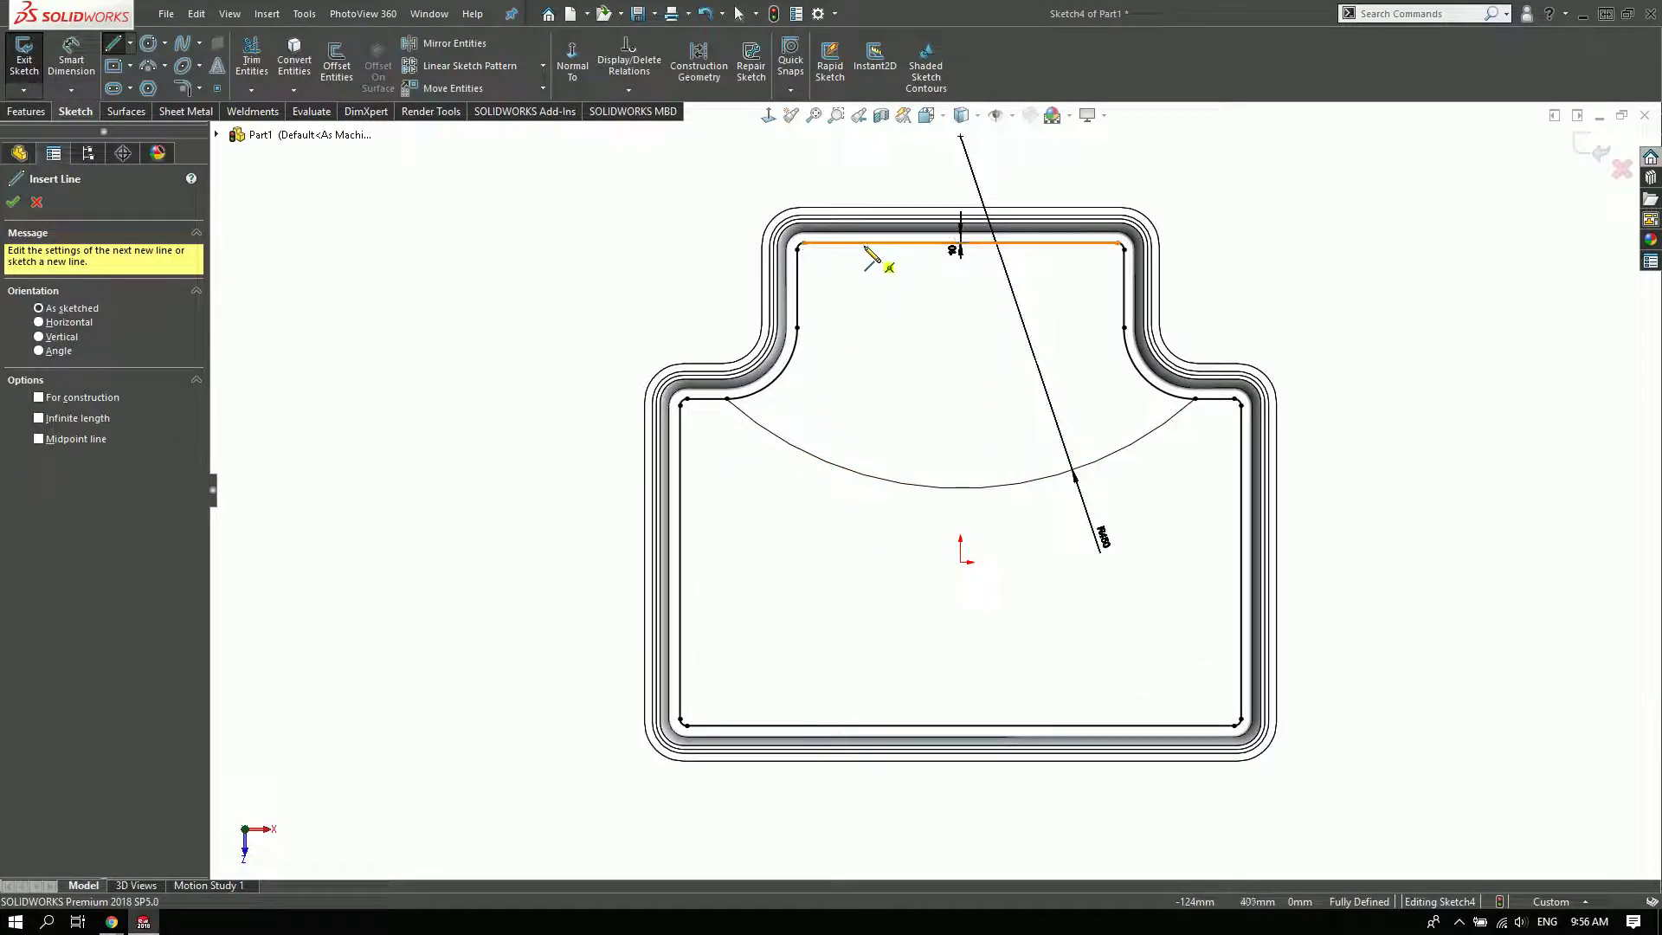
left_click(863, 244)
left_click(864, 725)
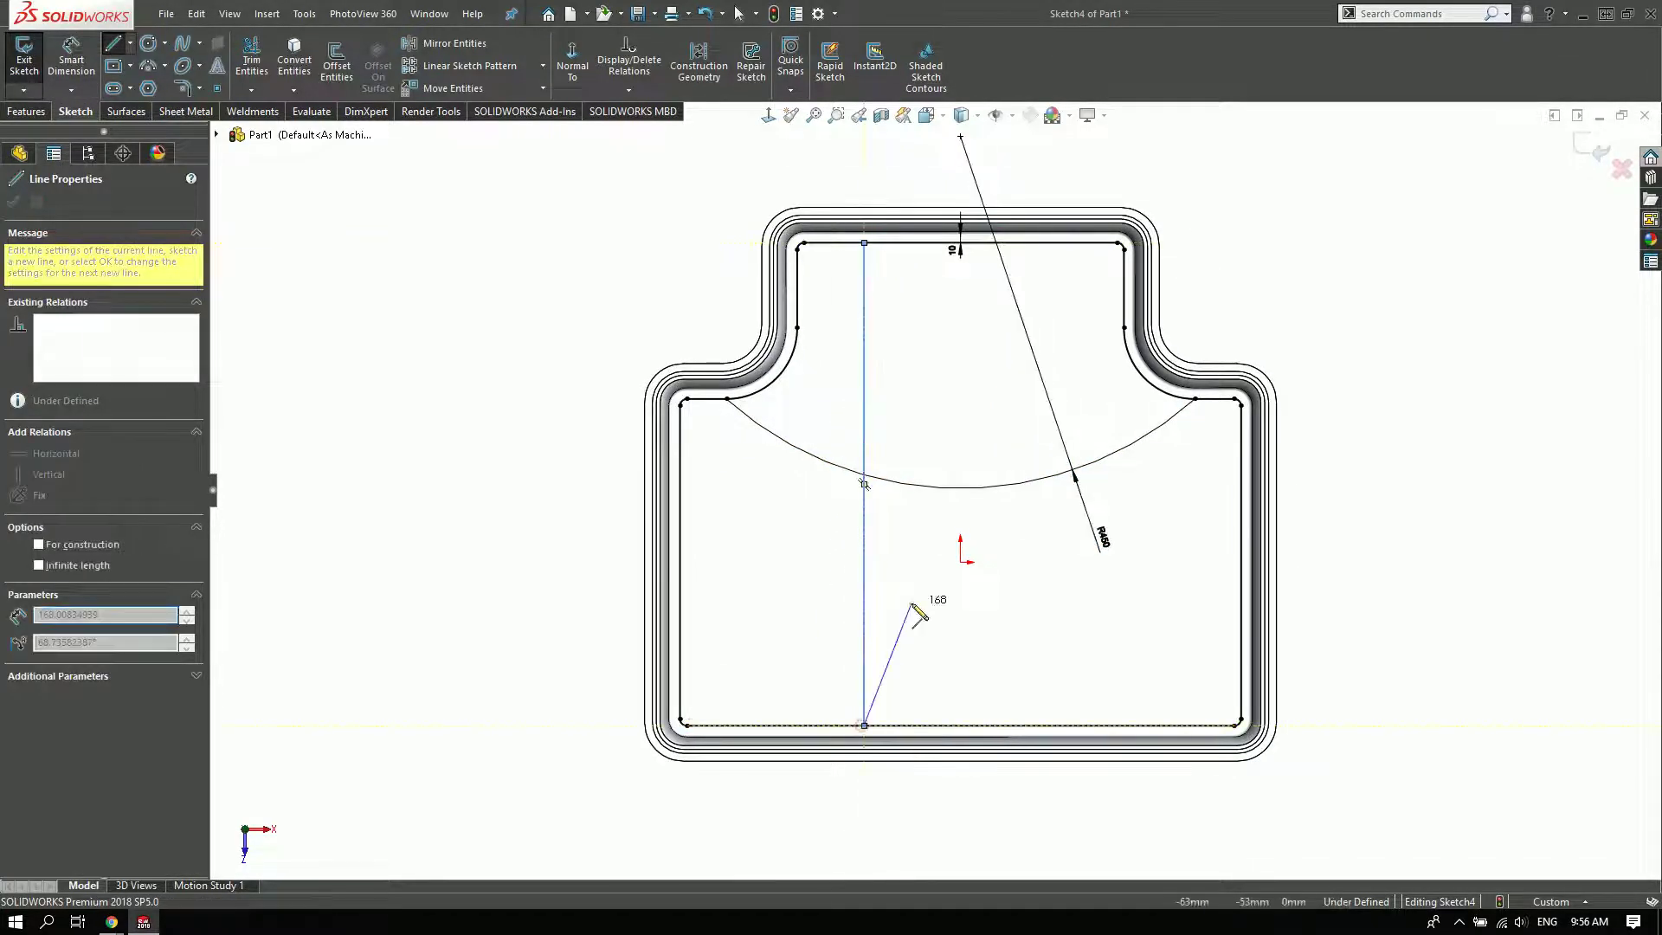
key("Escape")
key("Escape")
key("d")
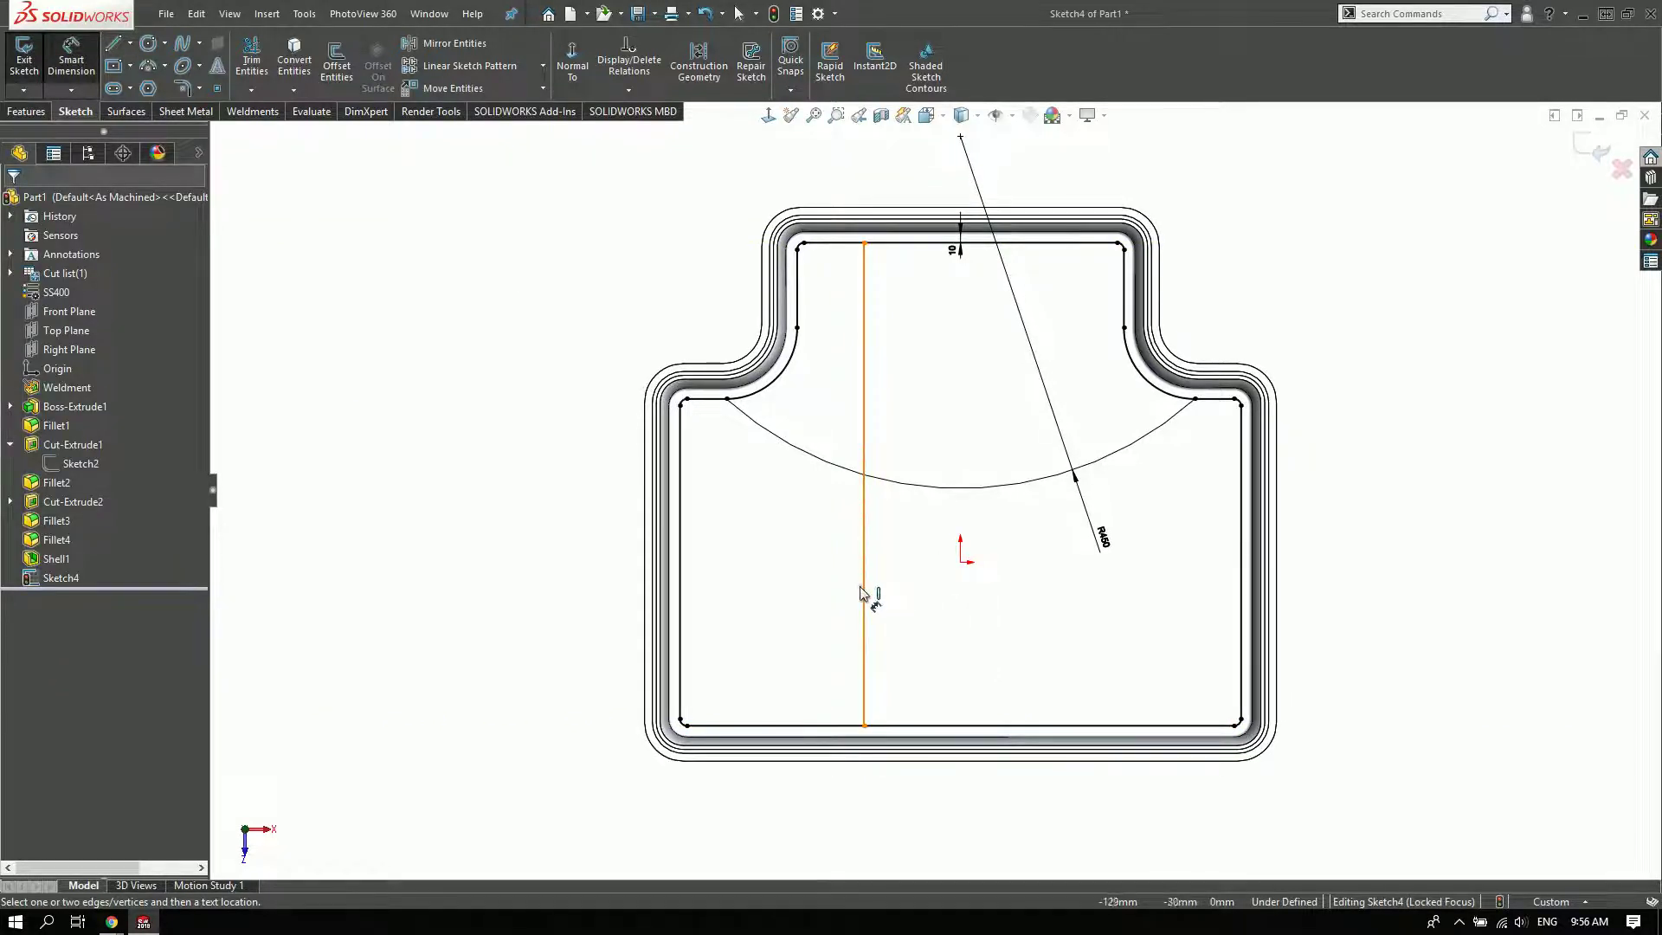
left_click(864, 588)
left_click(960, 563)
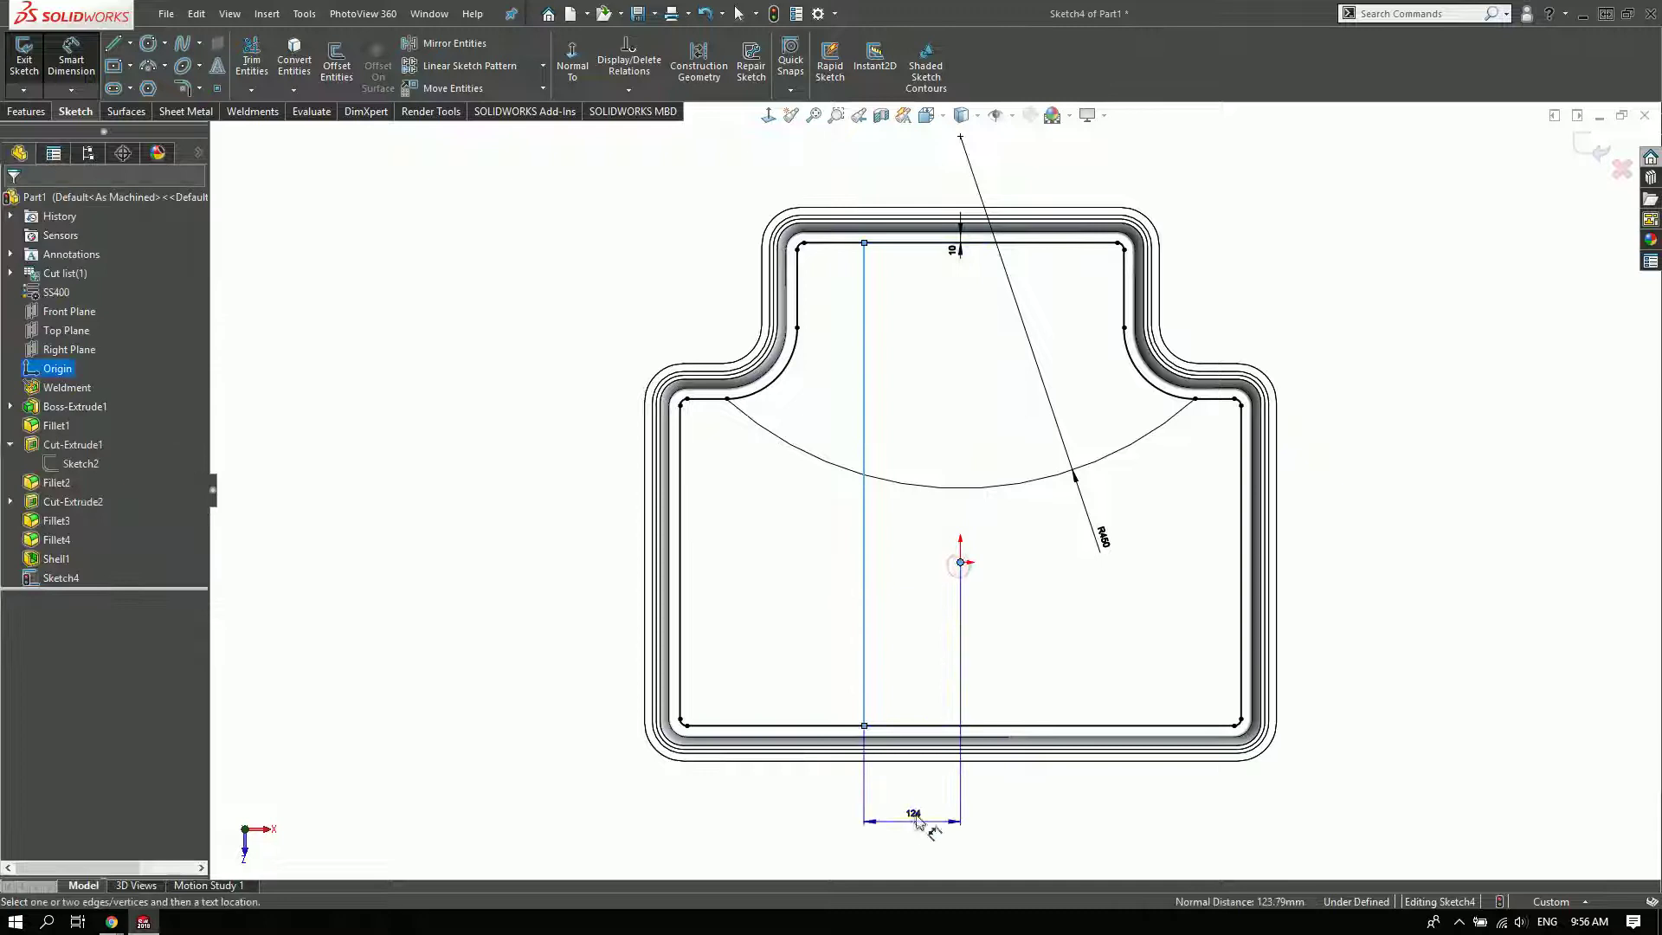
left_click(918, 821)
type("125")
key("Return")
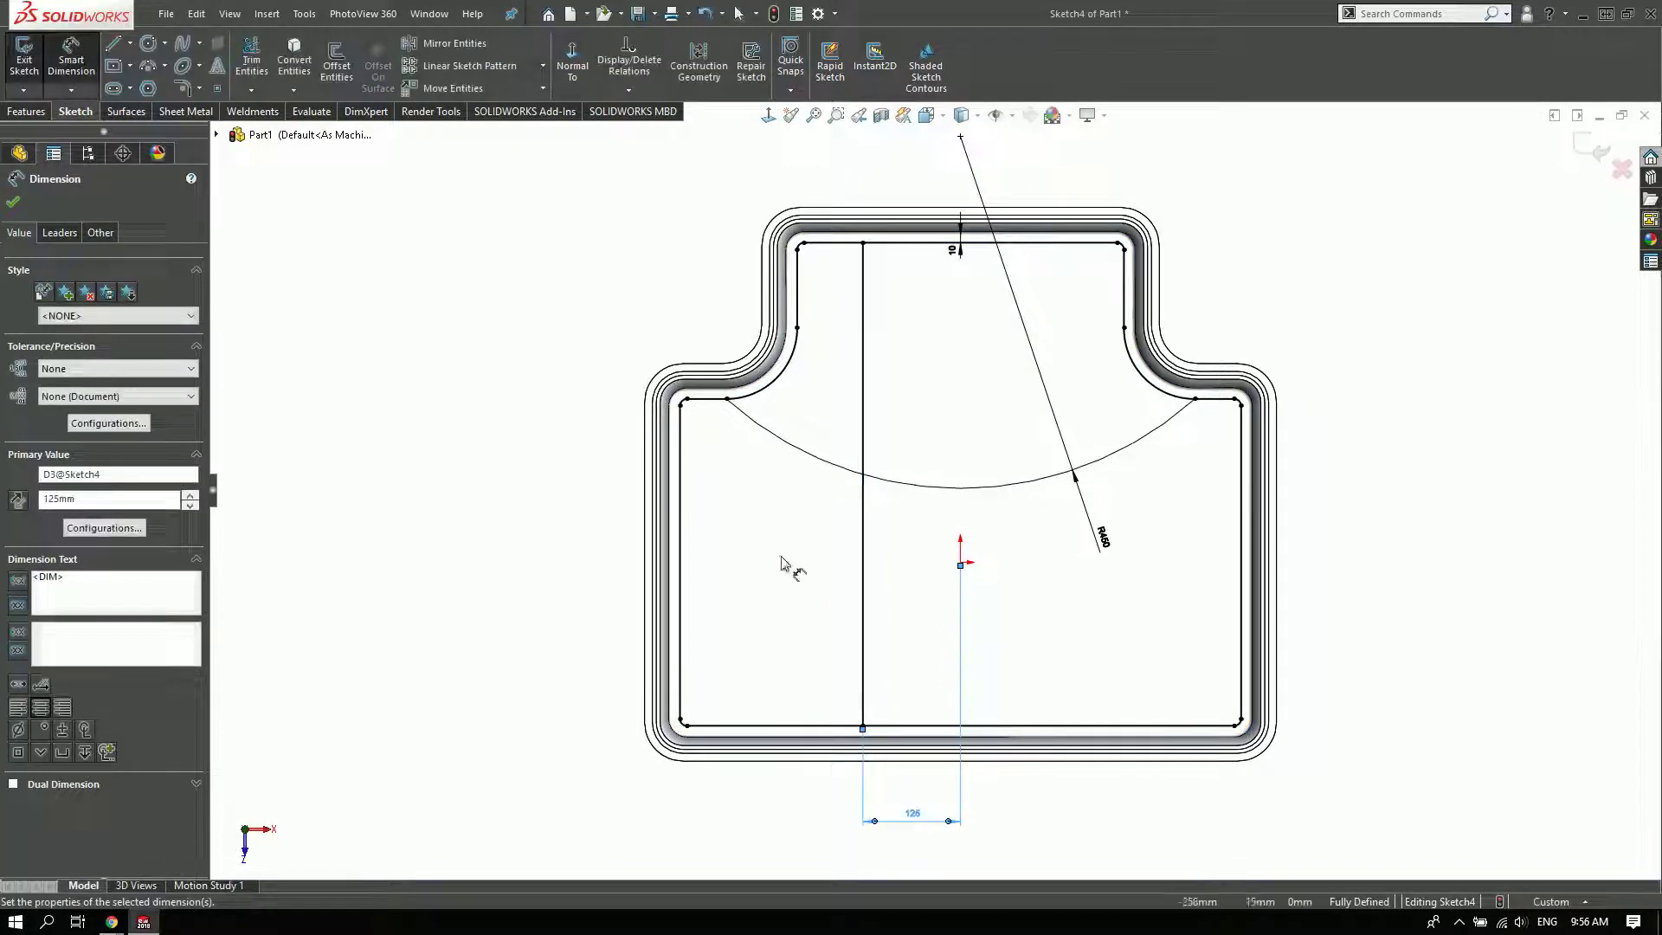
left_click(524, 501)
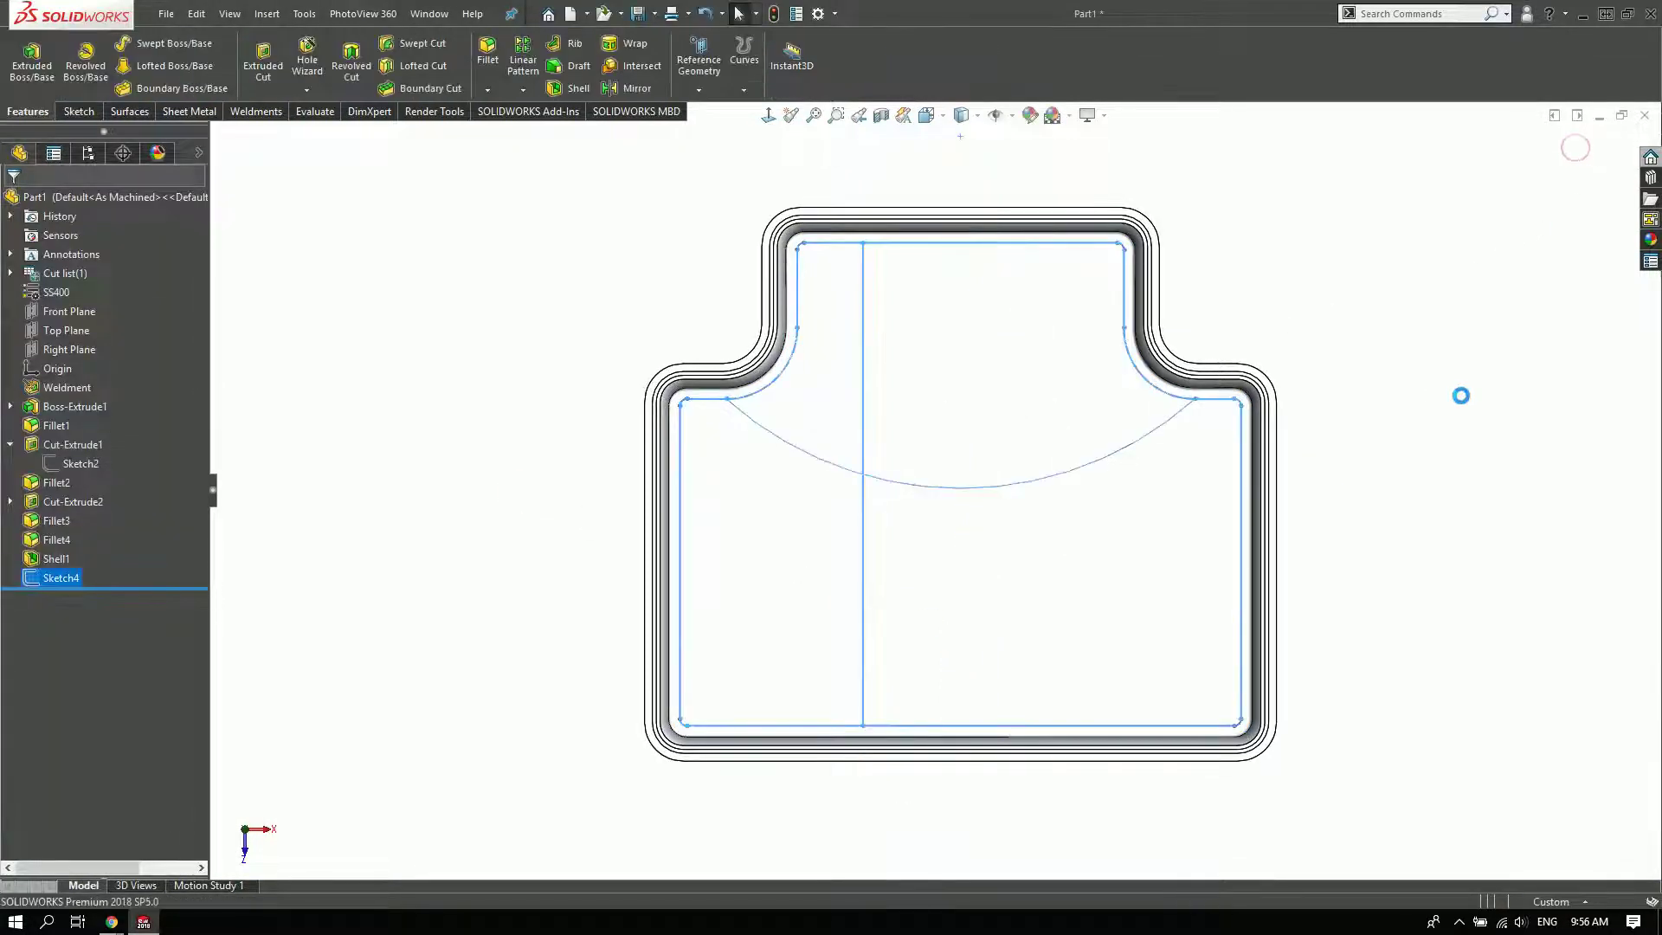
left_click(700, 91)
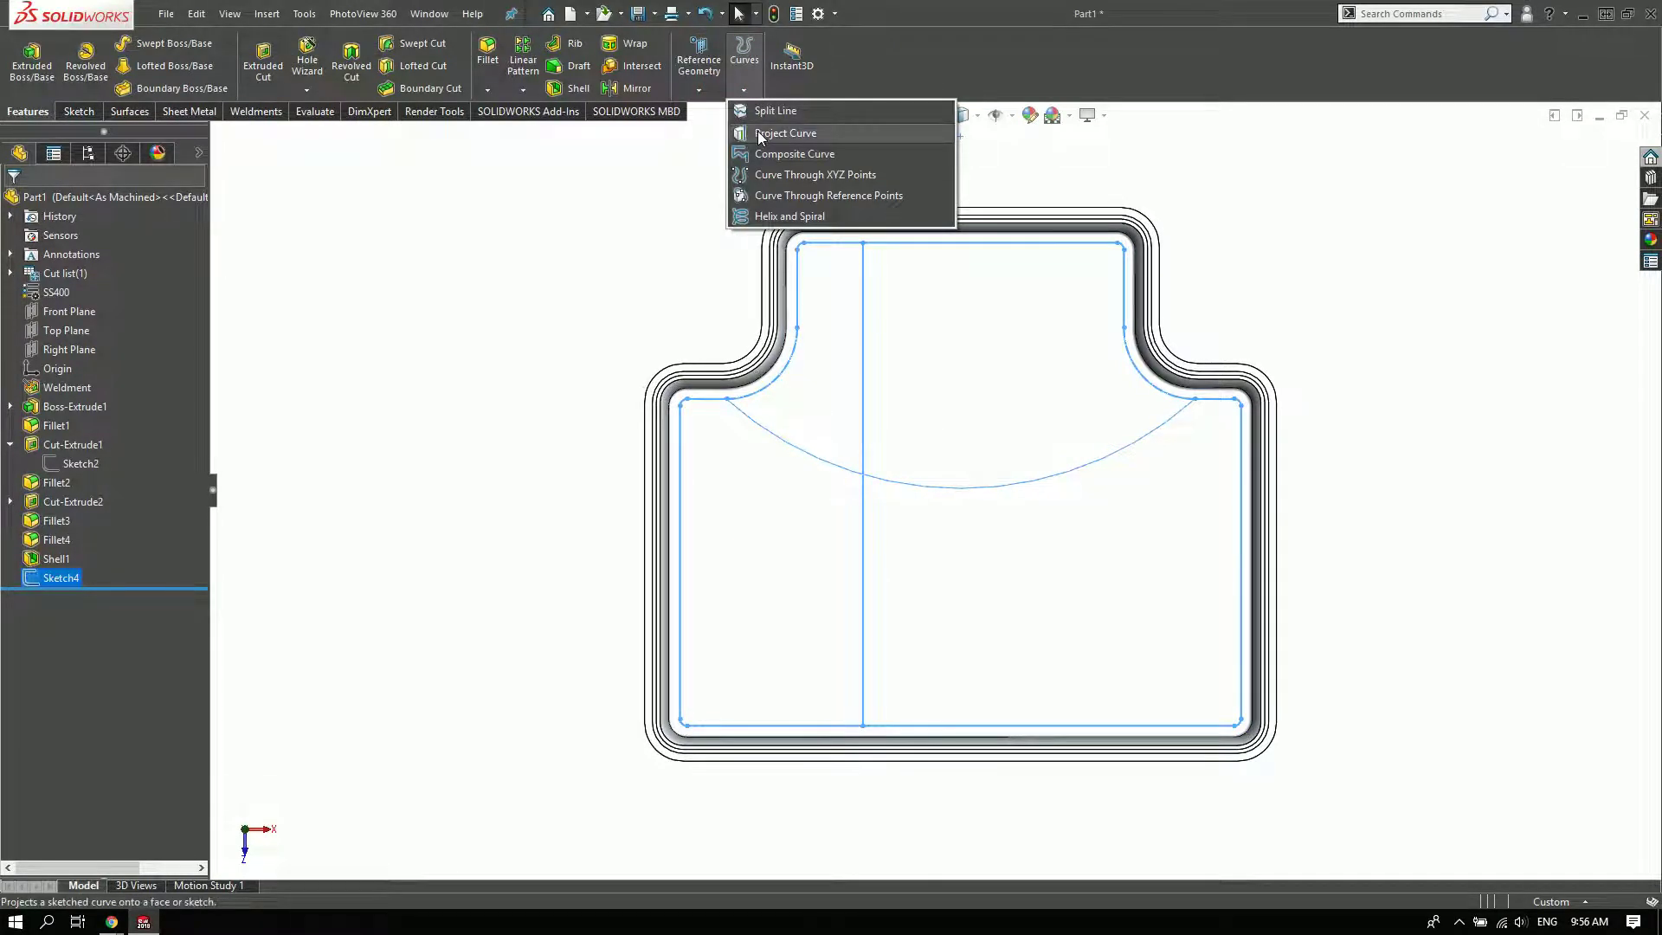
left_click(773, 109)
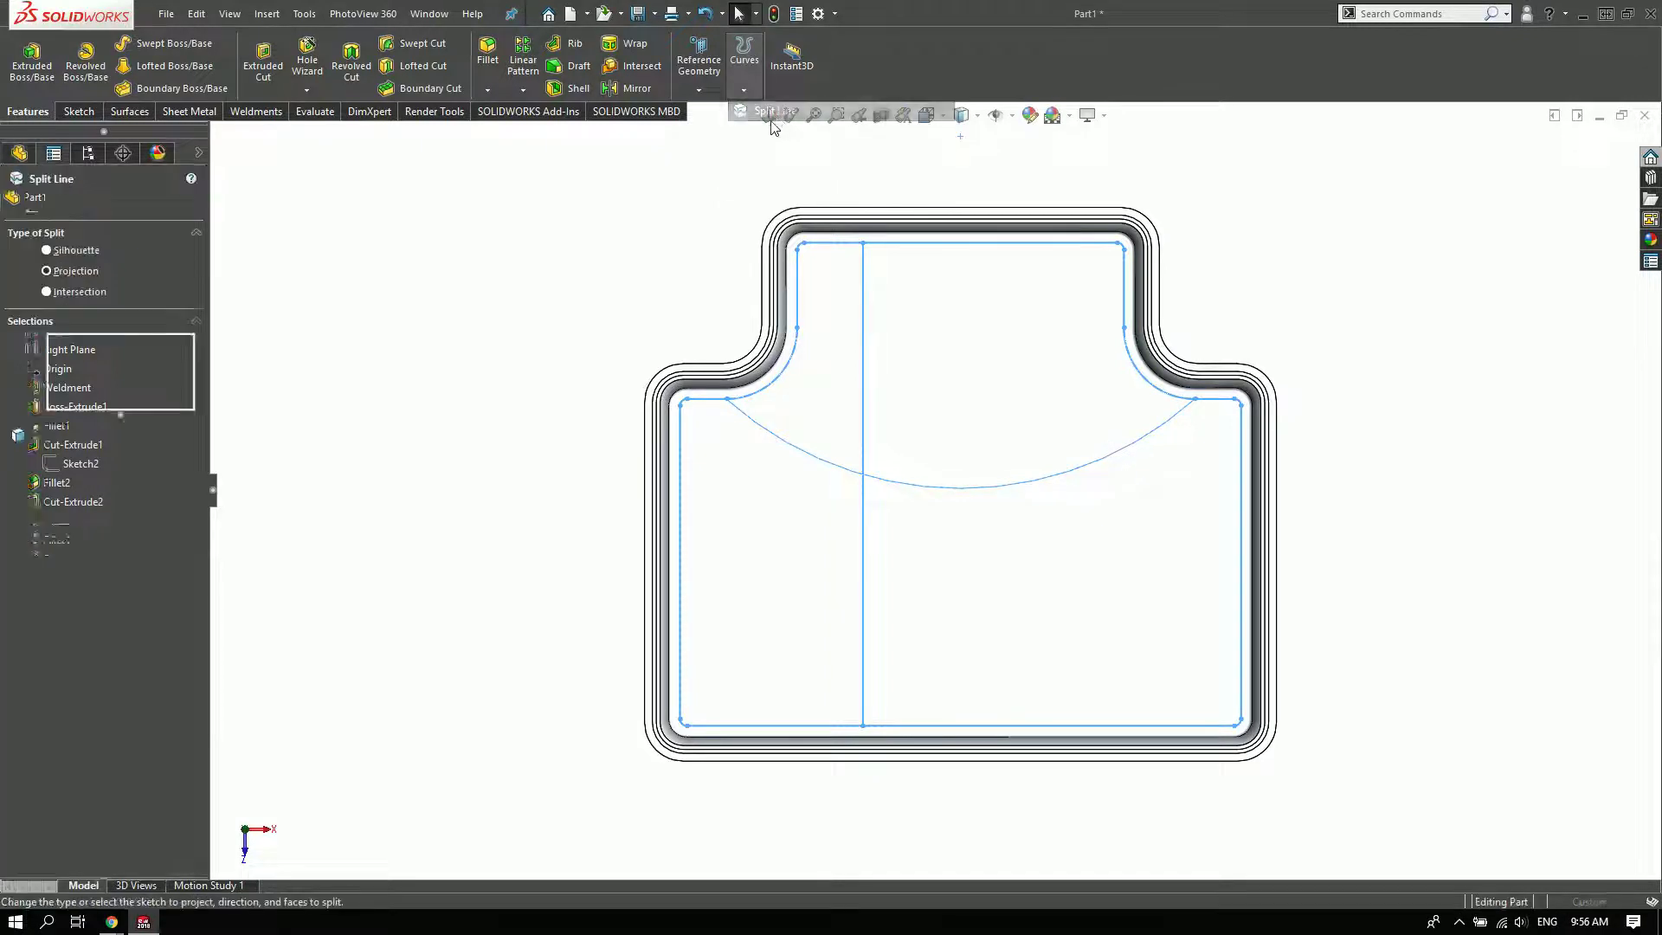
left_click(911, 396)
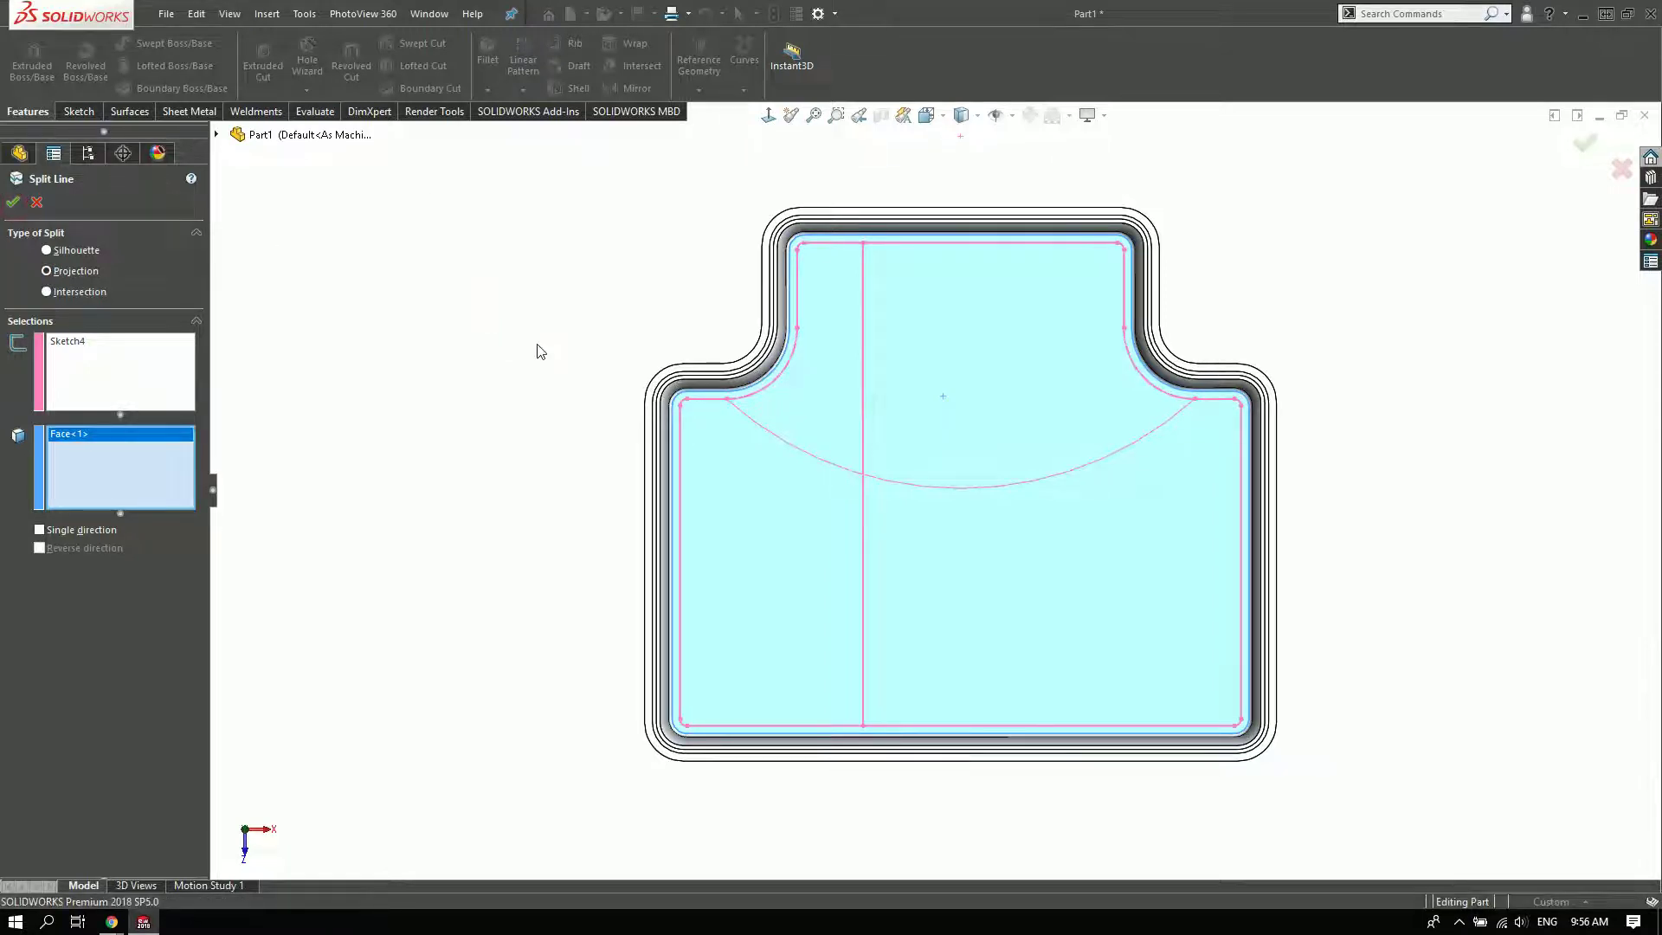
left_click(13, 206)
left_click(494, 325)
scroll(824, 290, "down", 5)
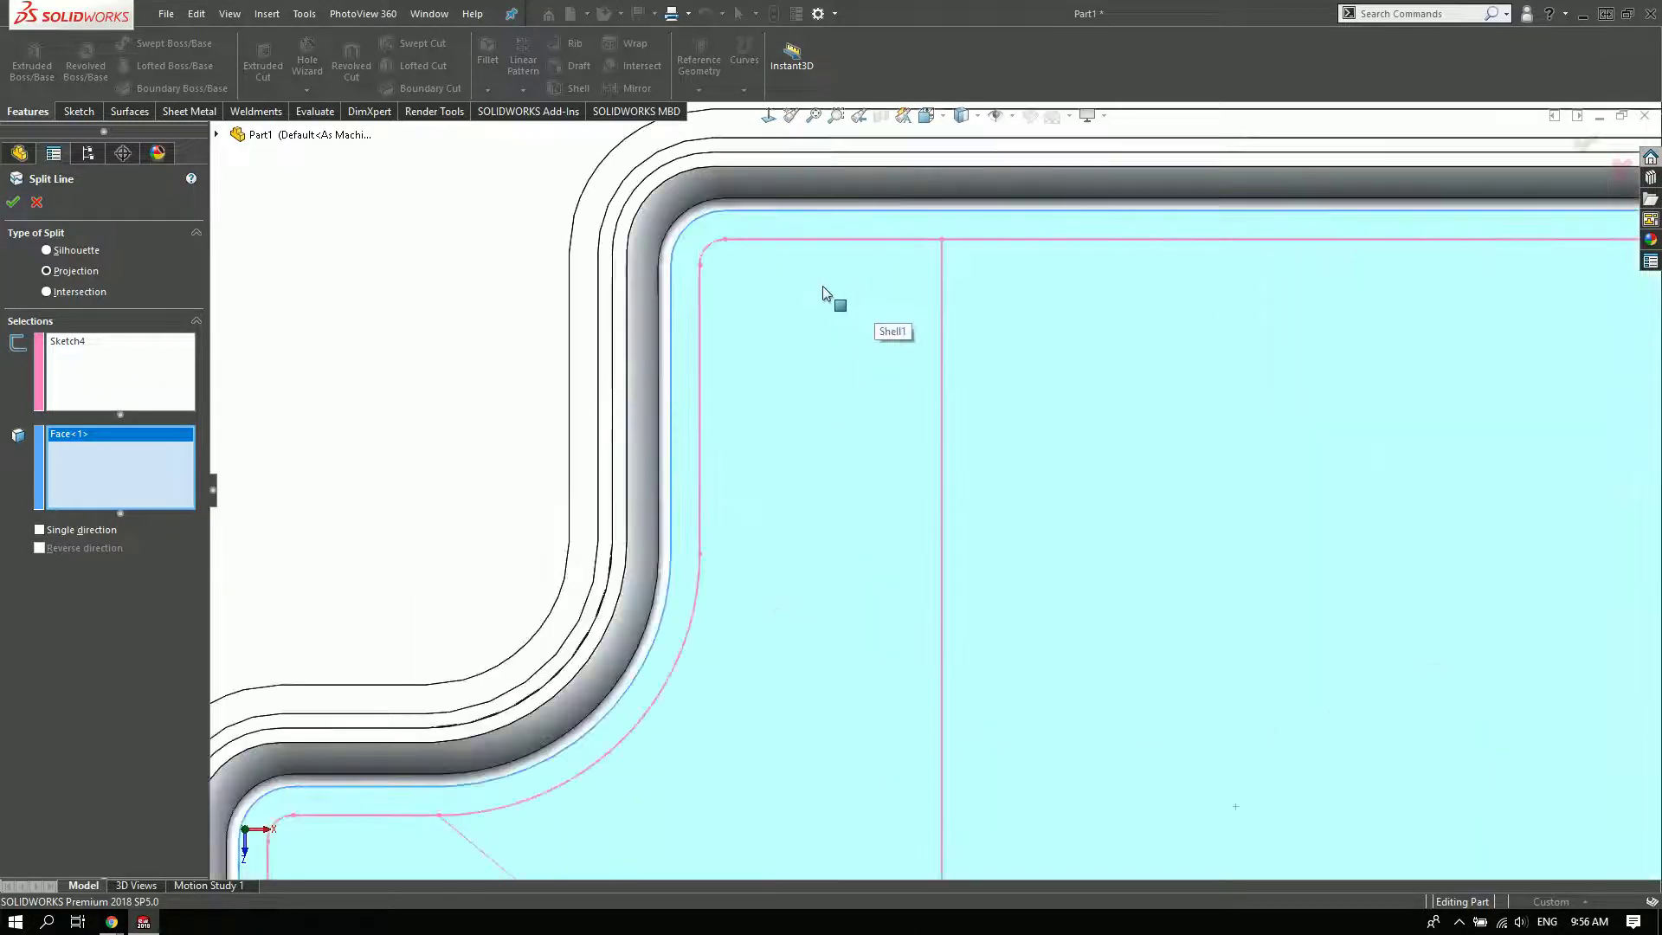
mouse_move(793, 341)
middle_mouse_down()
mouse_move(866, 260)
mouse_move(868, 447)
middle_mouse_up()
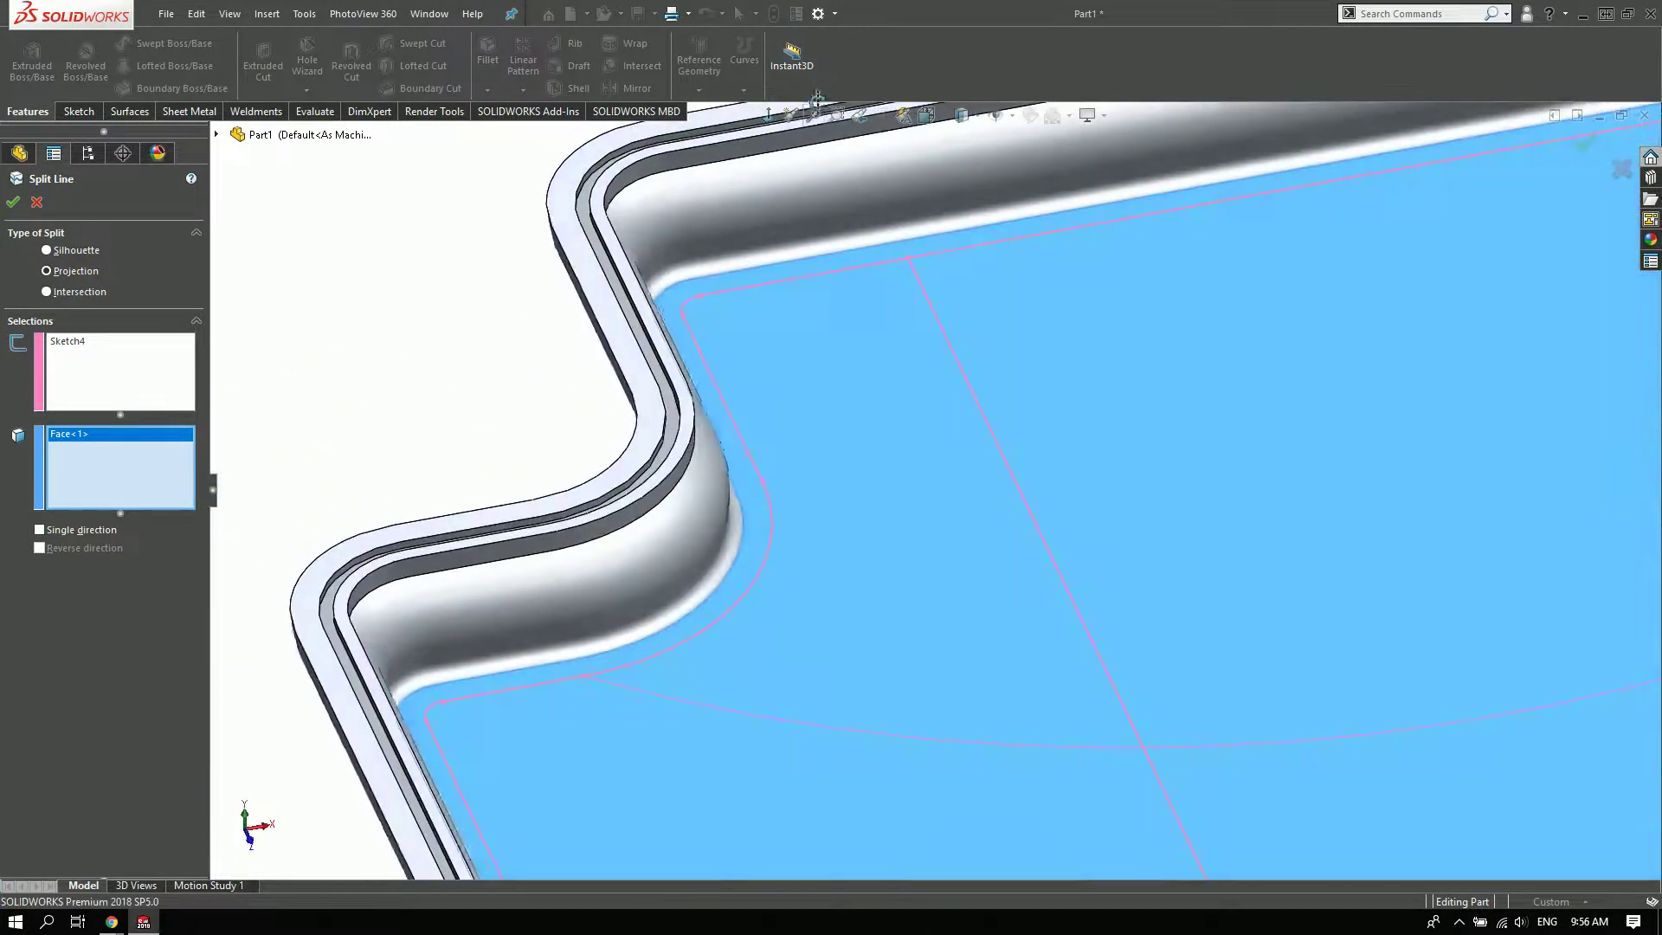
scroll(869, 447, "up", 2)
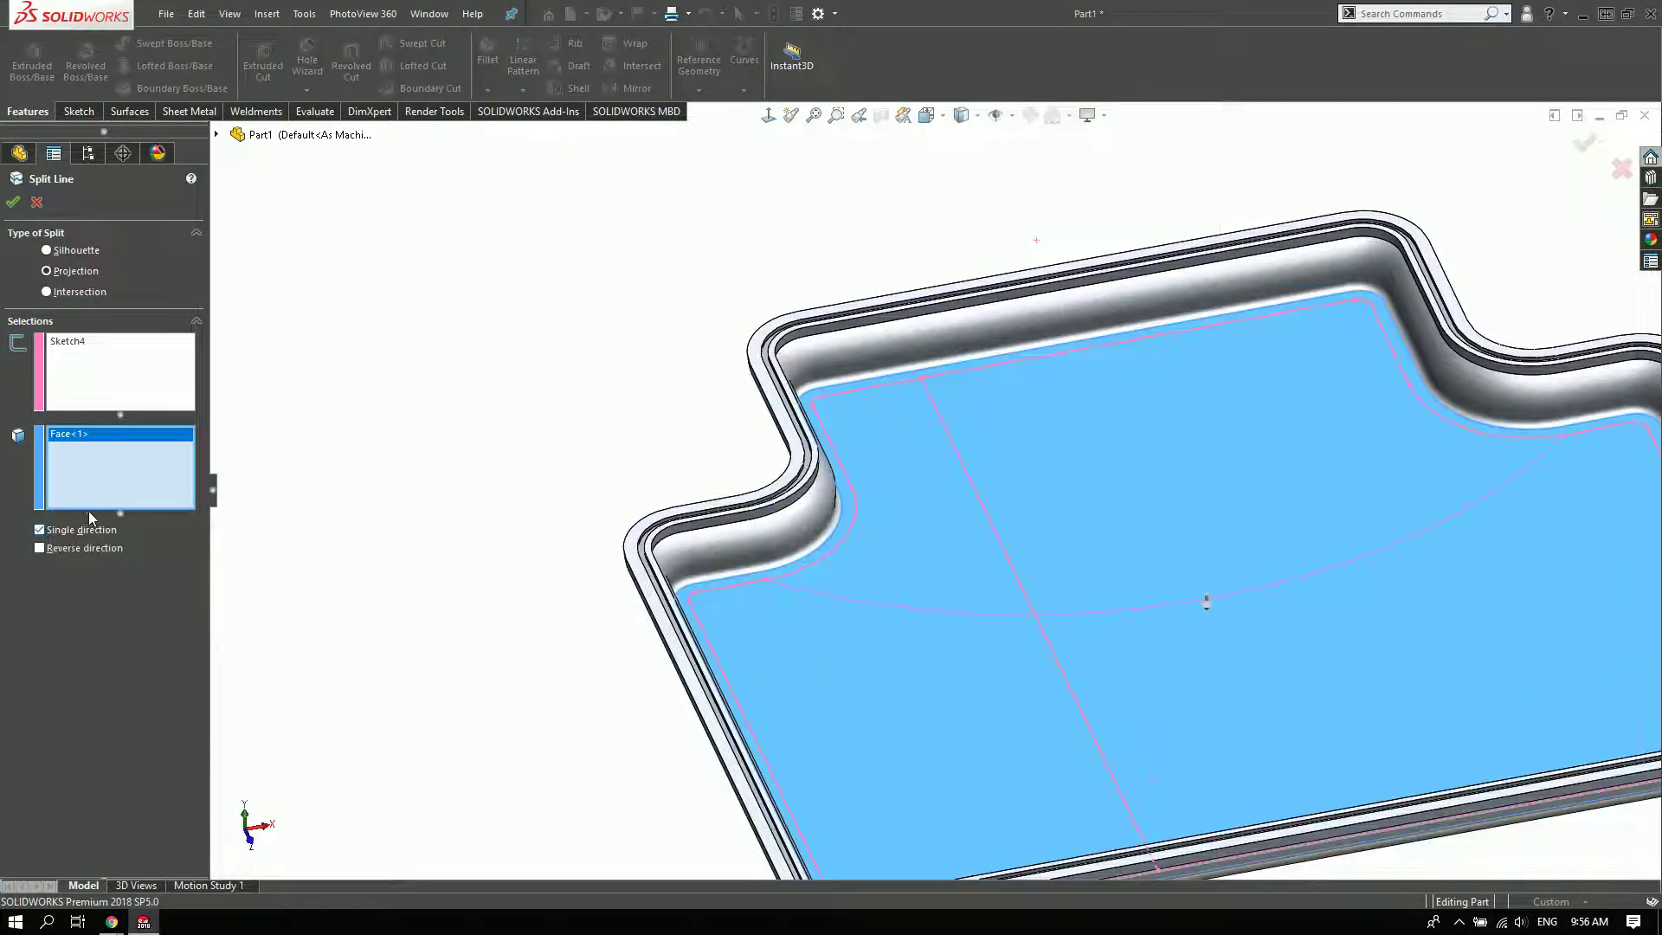
left_click(13, 202)
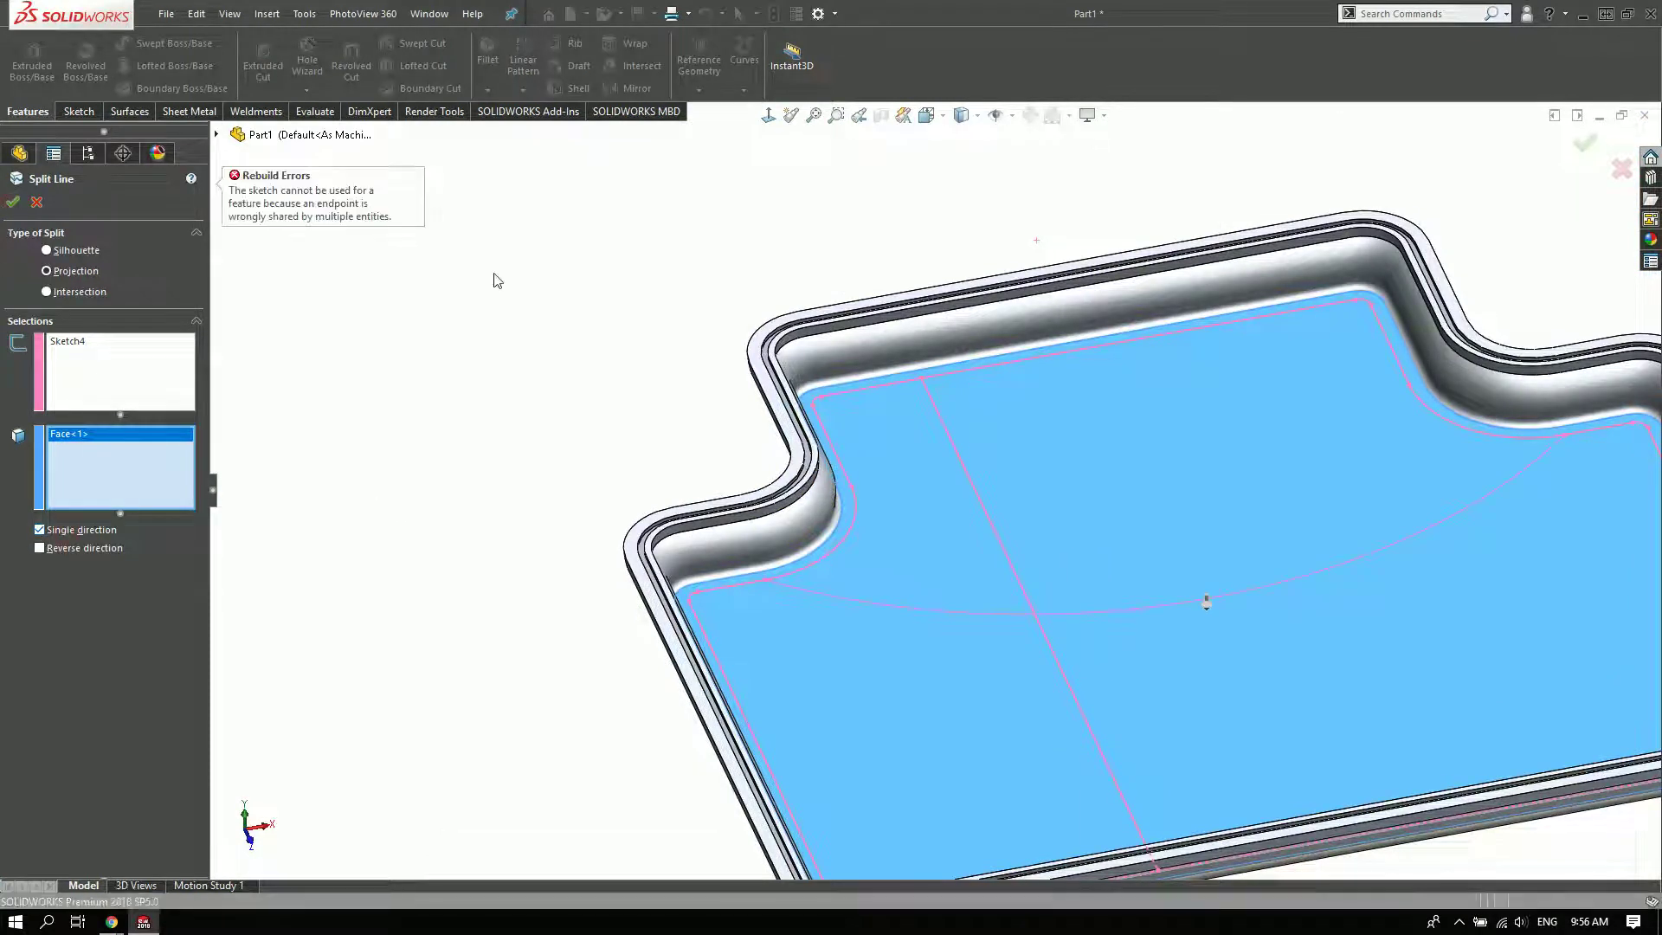
left_click(38, 538)
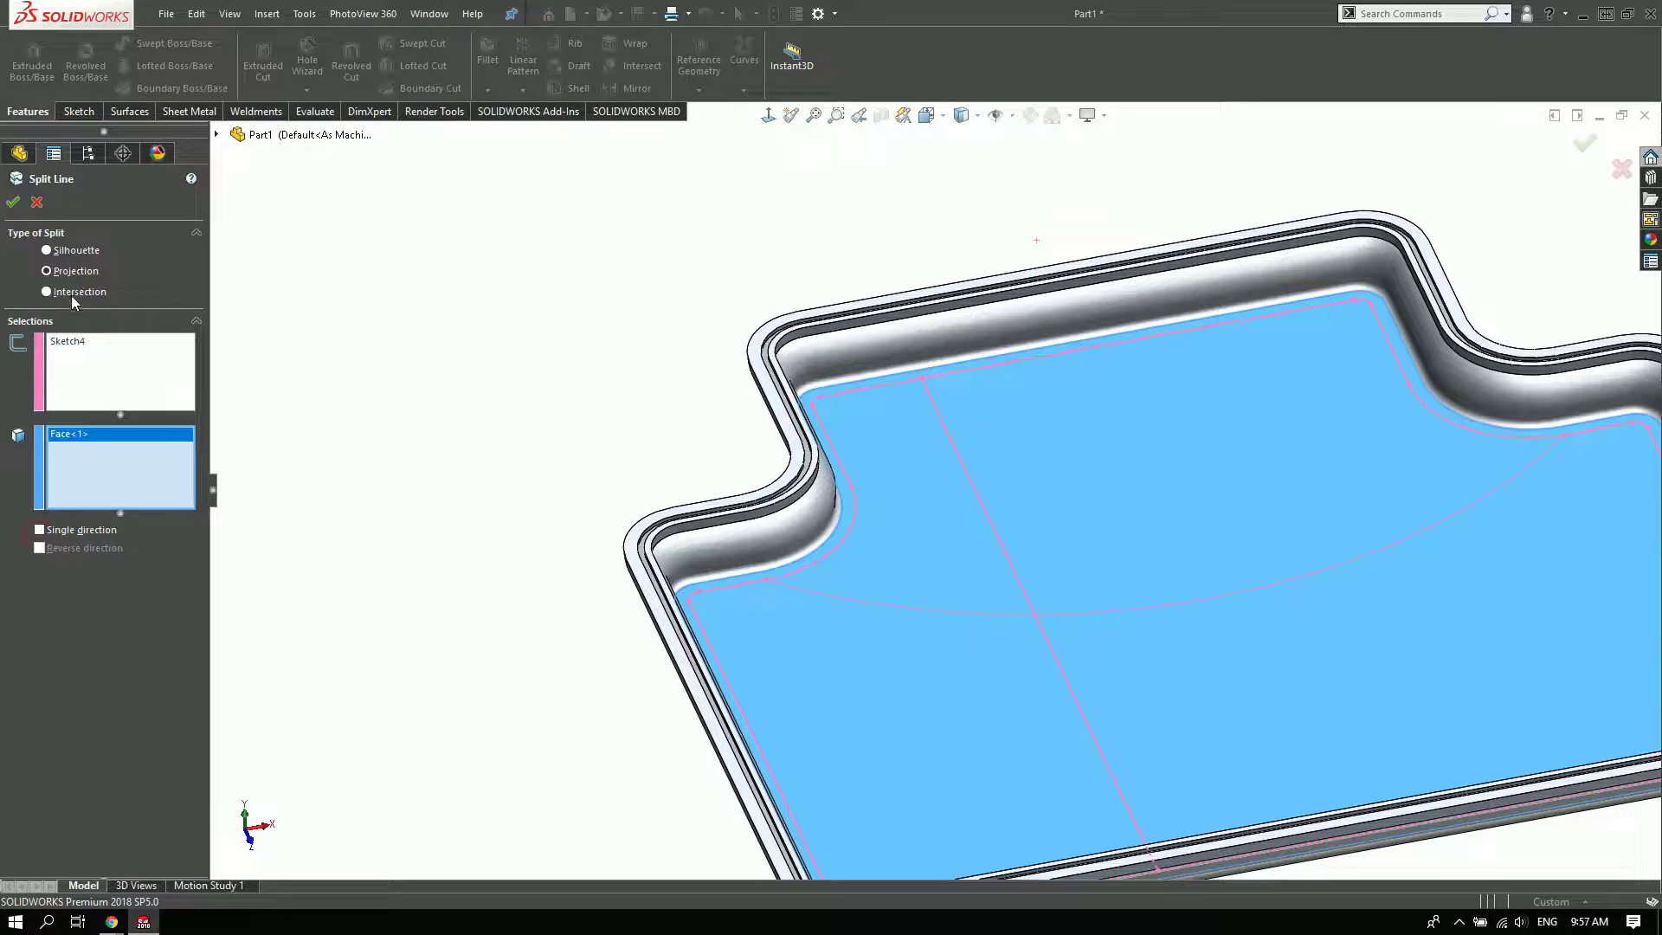
left_click(36, 202)
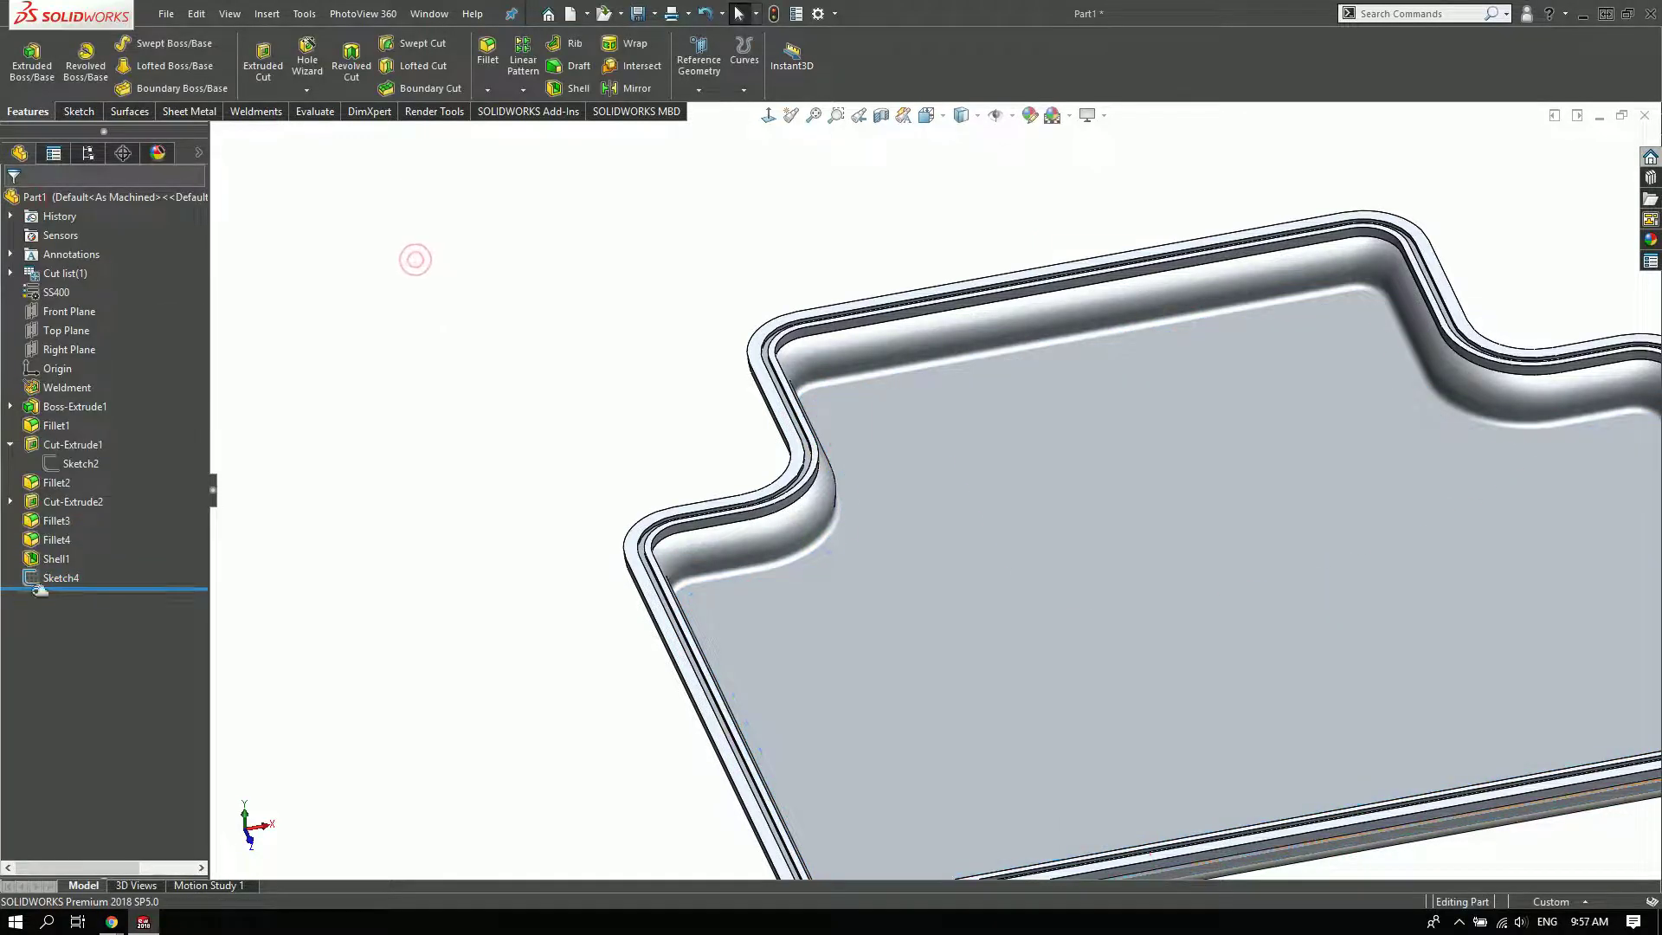
- Try splitting the tray floor face with Sketch4 using Split Line
left_click(743, 89)
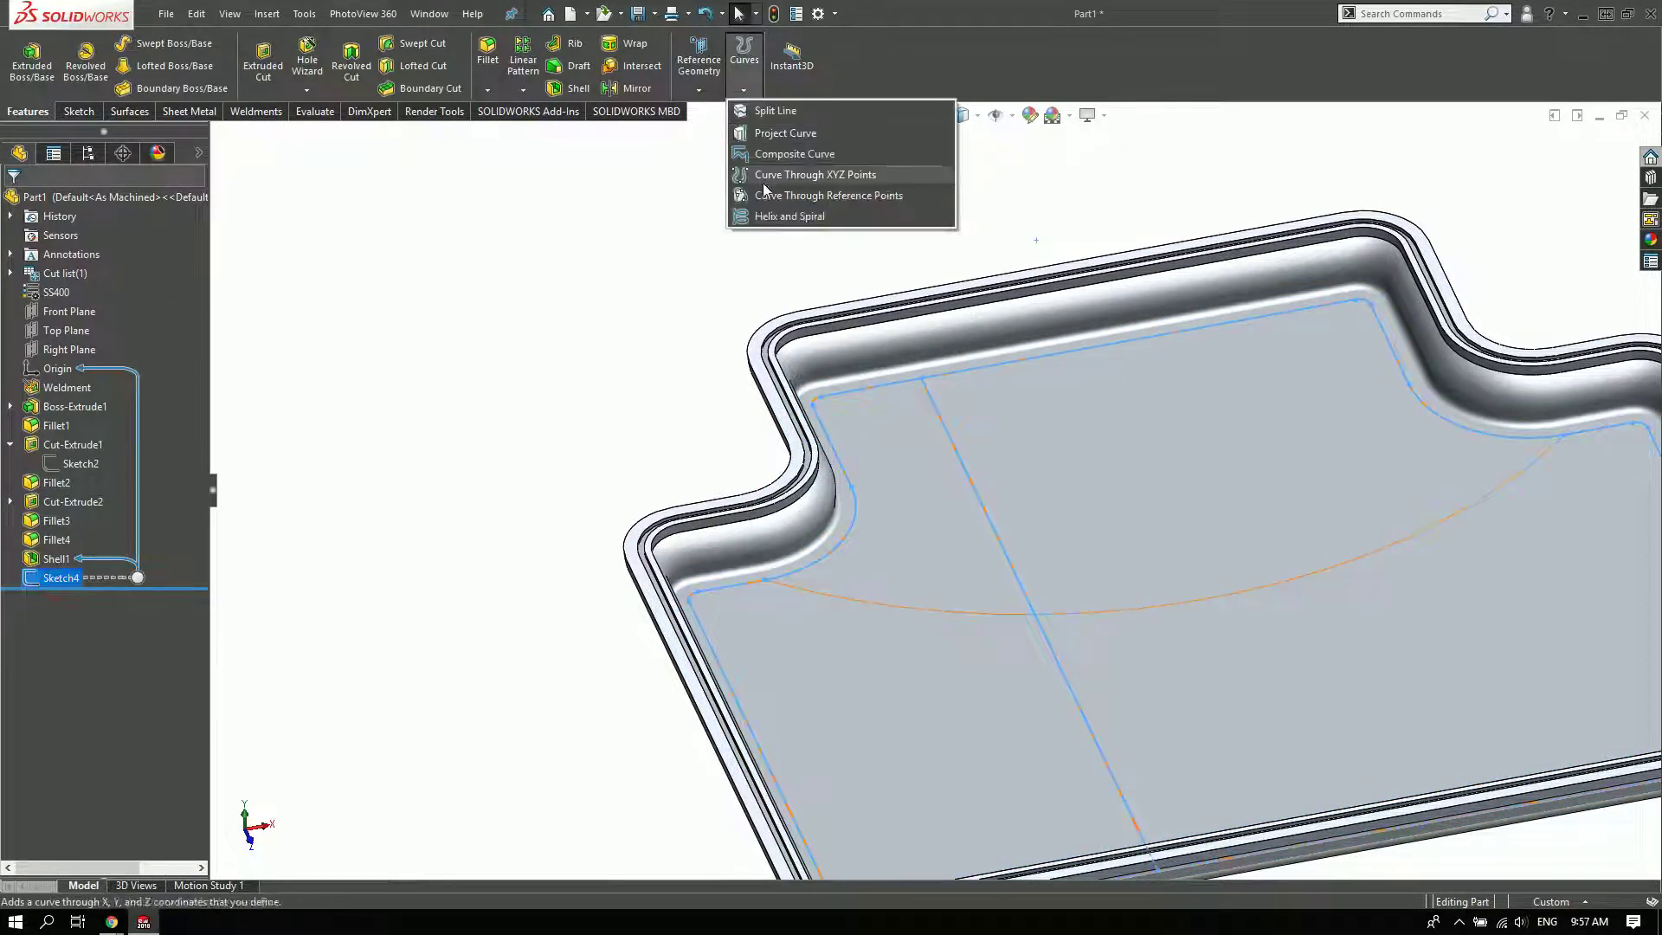
left_click(805, 113)
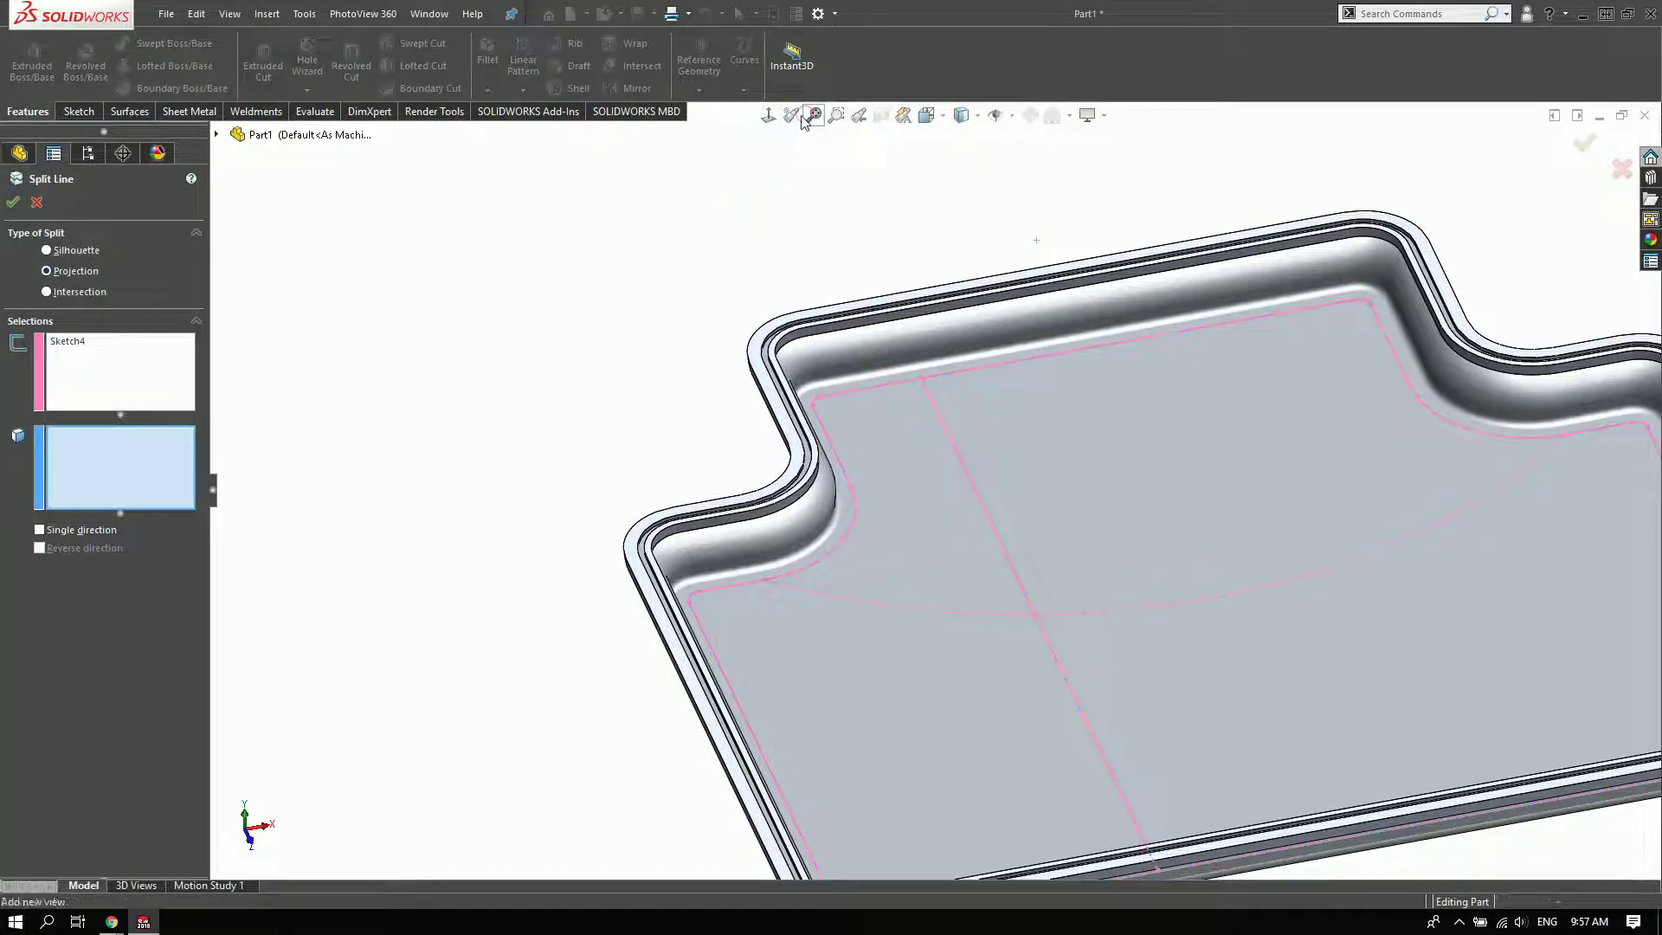
scroll(928, 509, "down", 3)
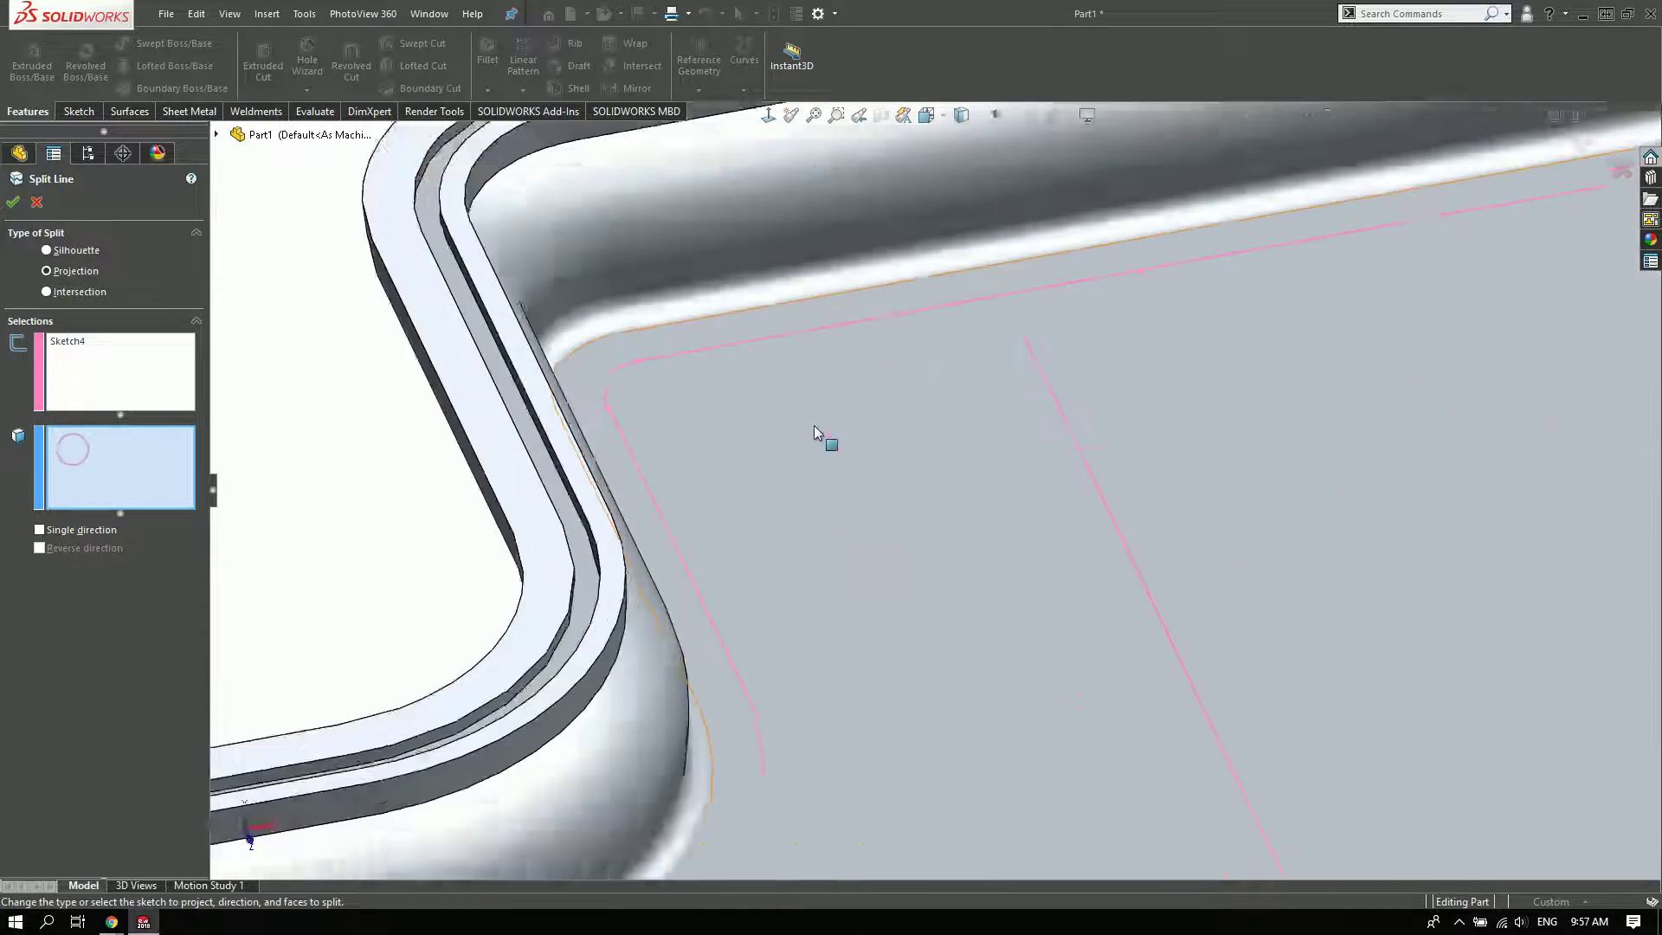
scroll(814, 424, "down", 2)
left_click(568, 342)
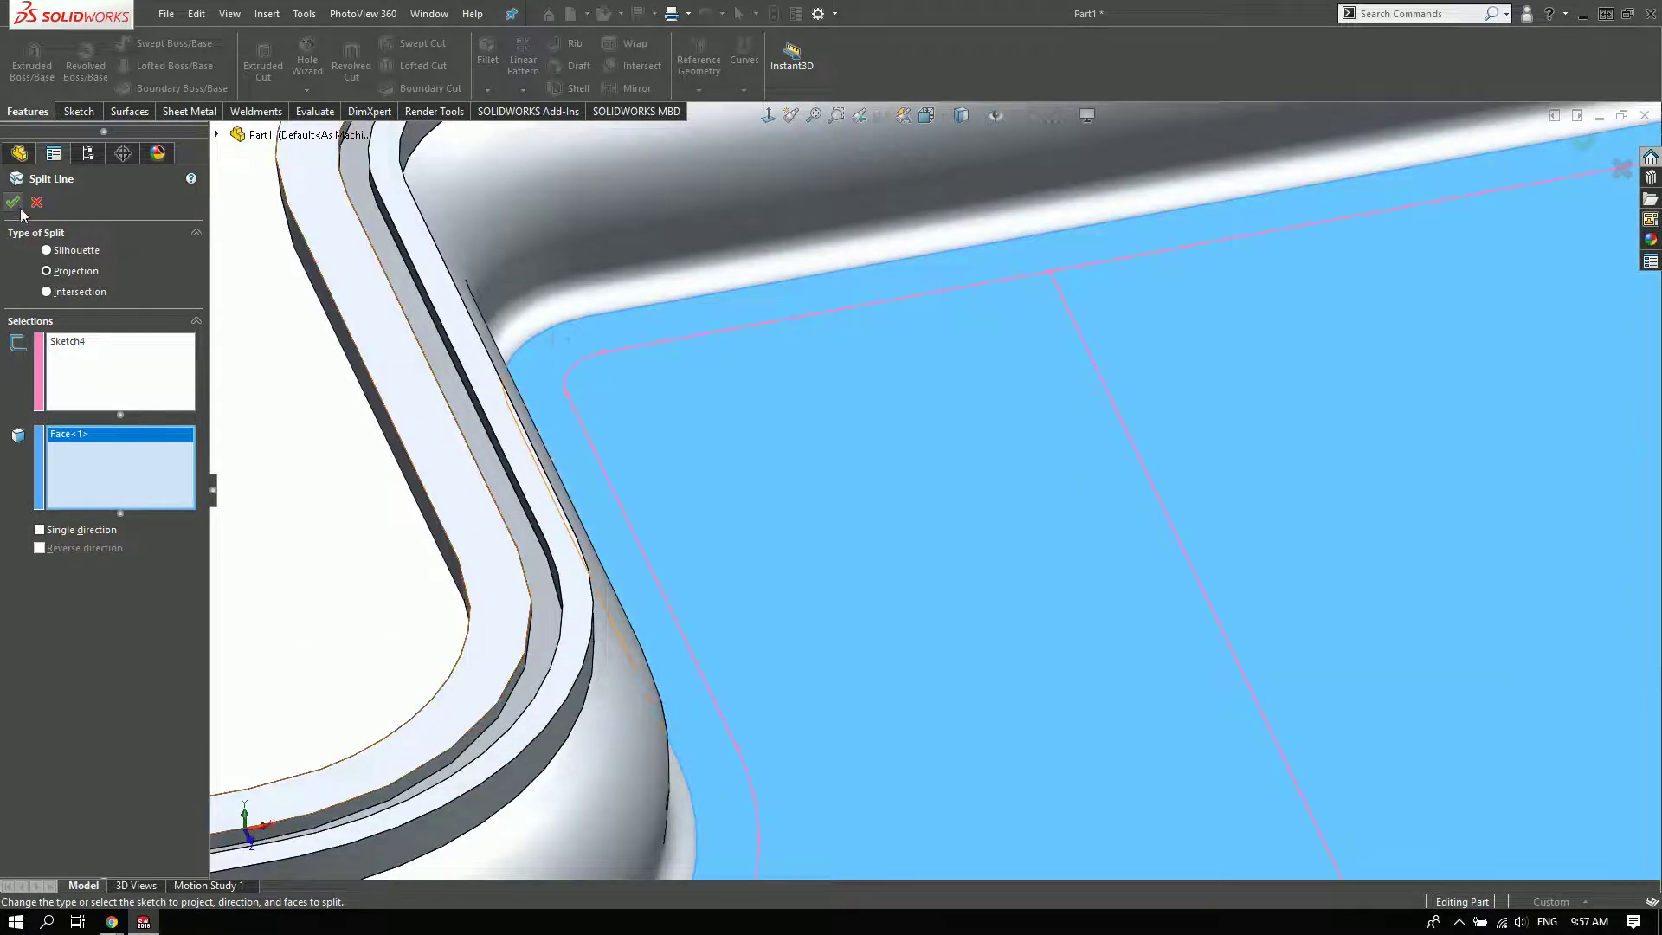
scroll(1022, 598, "up", 5)
mouse_move(1013, 584)
middle_mouse_down()
mouse_move(1099, 427)
mouse_move(221, 380)
middle_mouse_up()
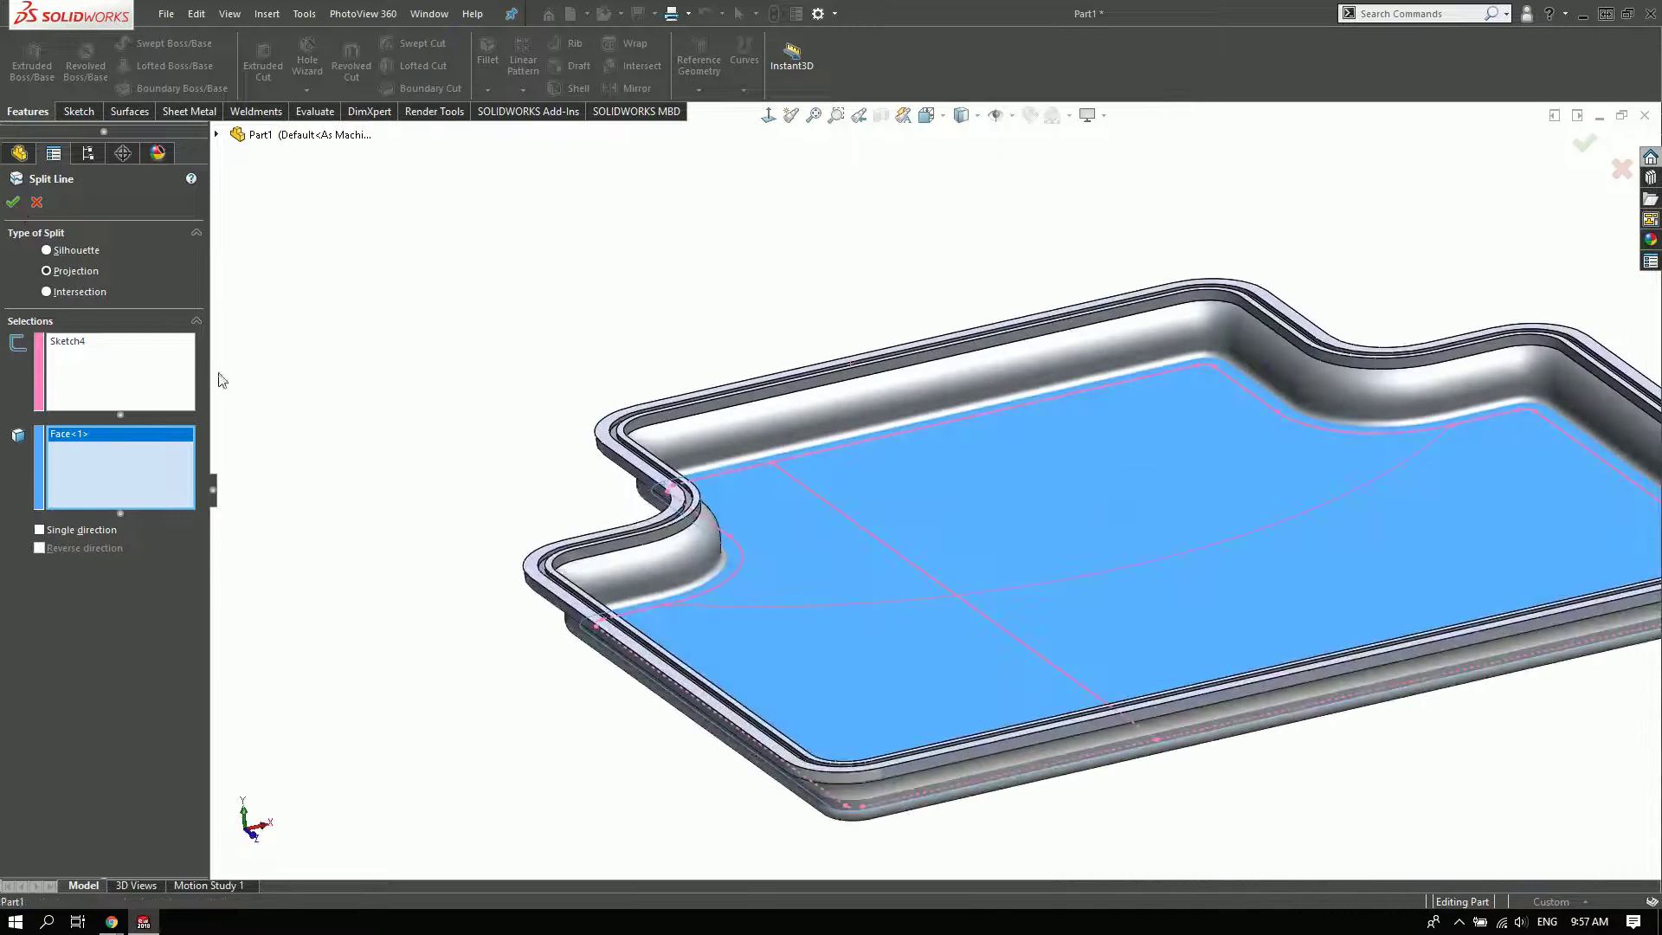
left_click(12, 202)
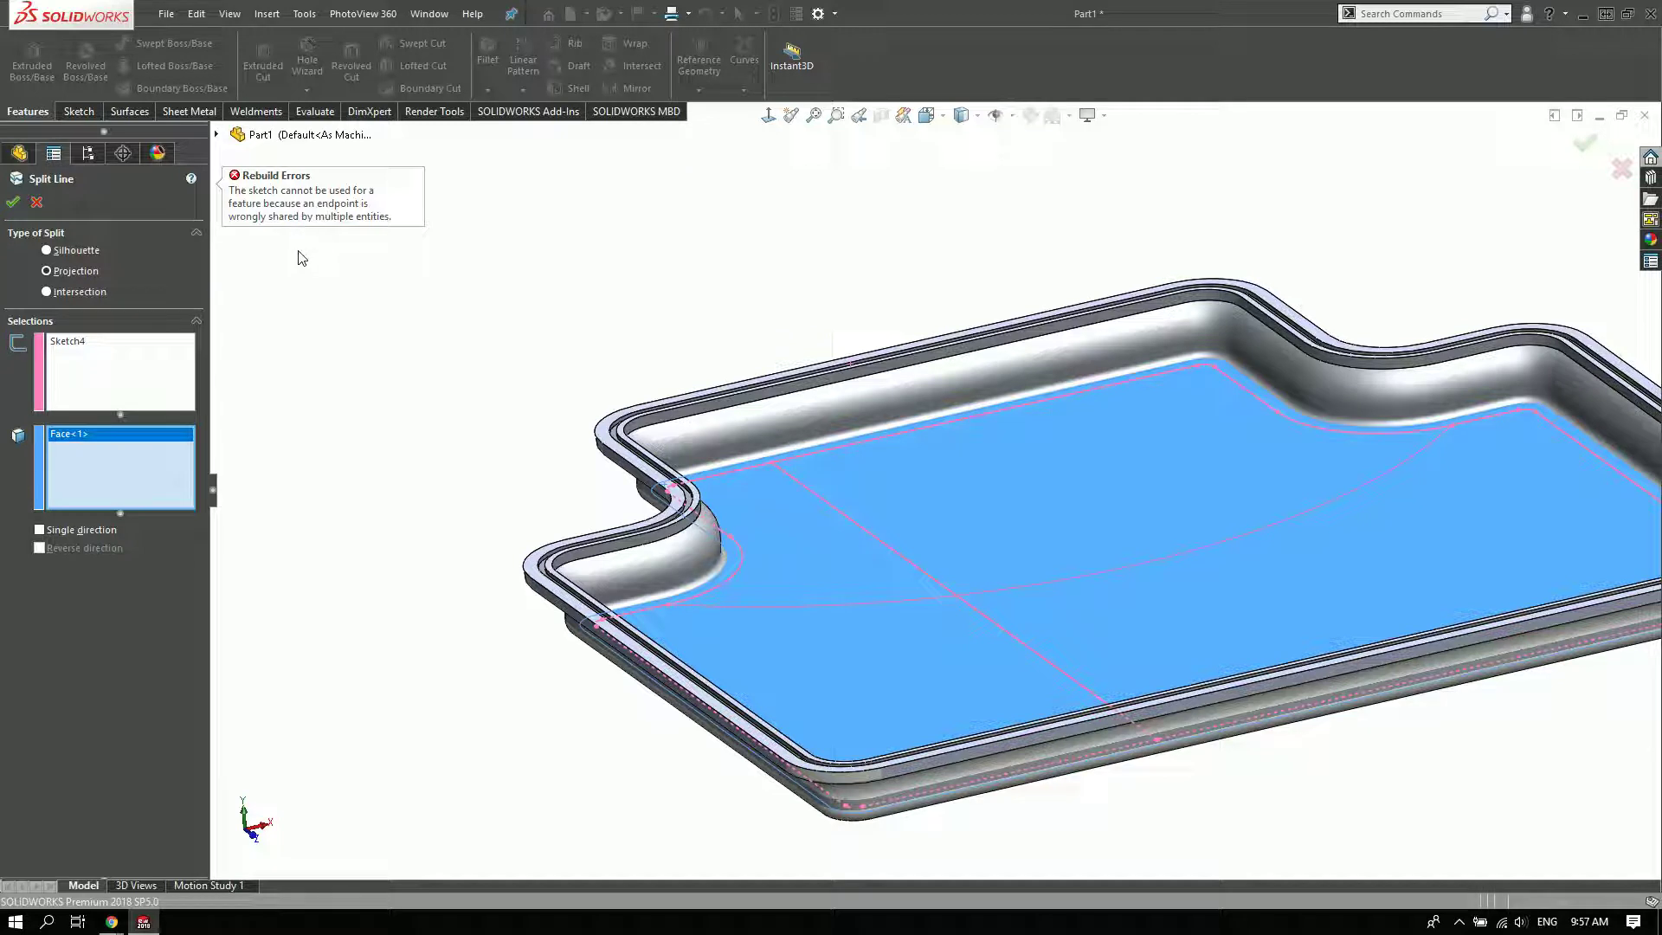
- Dismiss the failed split line and reopen Sketch4 for editing
key("Escape")
left_click(61, 578)
left_click(69, 524)
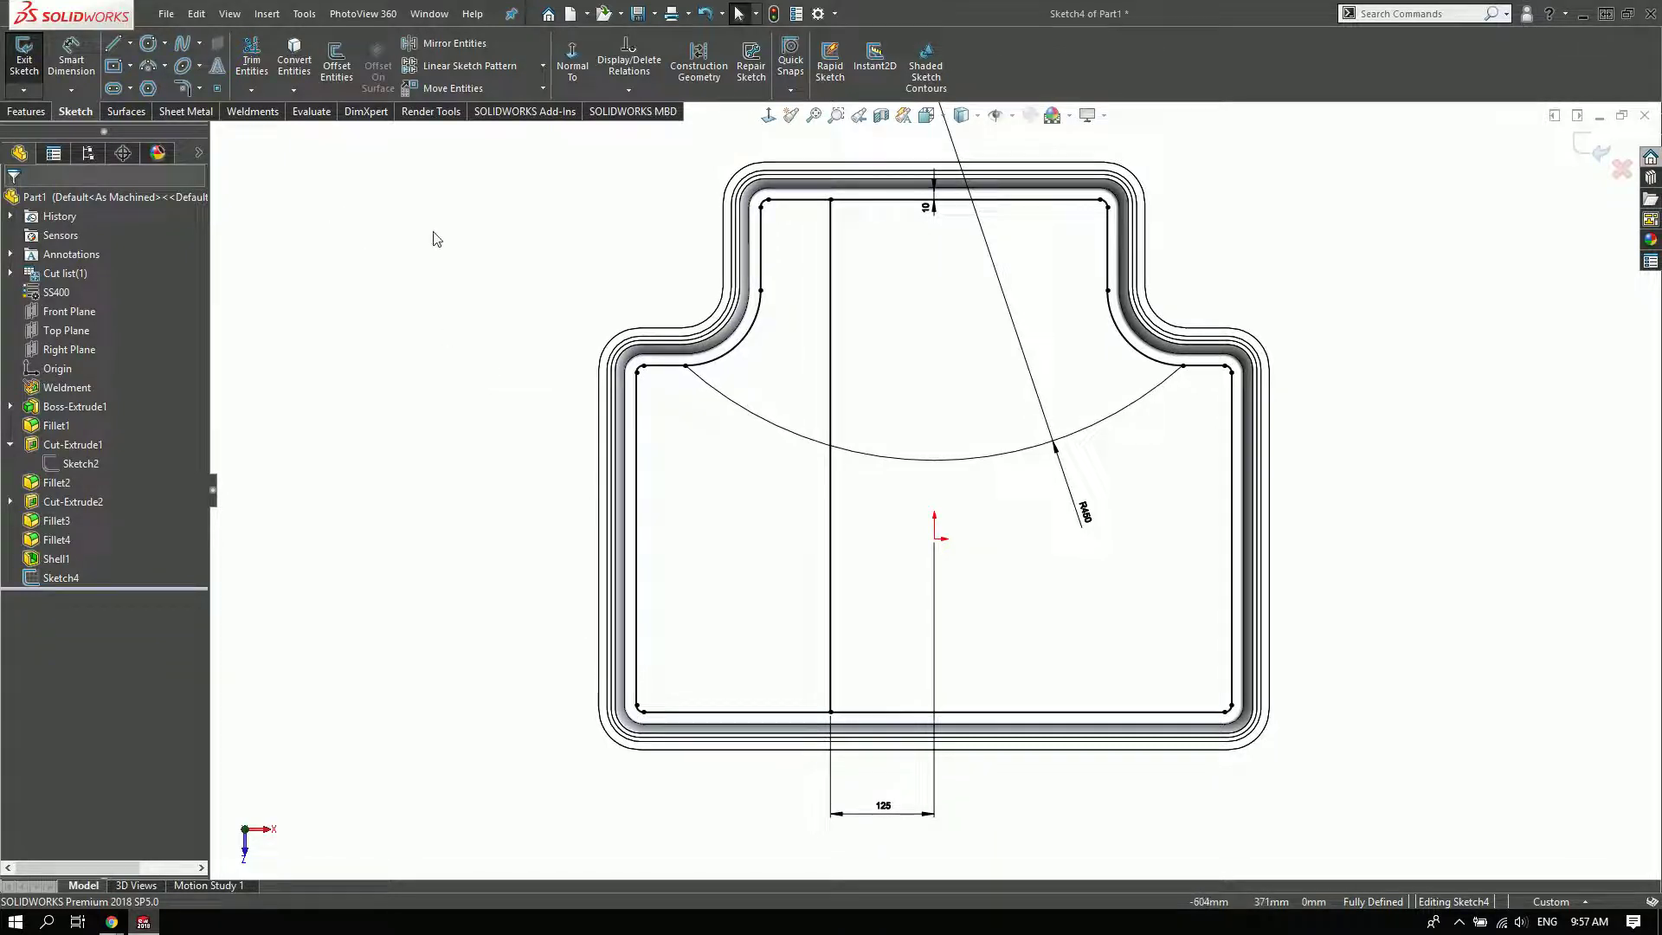
- Draw a vertical centerline down from the origin and mirror the left vertical line across it
right_click_drag(387, 261, 464, 371)
left_click(933, 539)
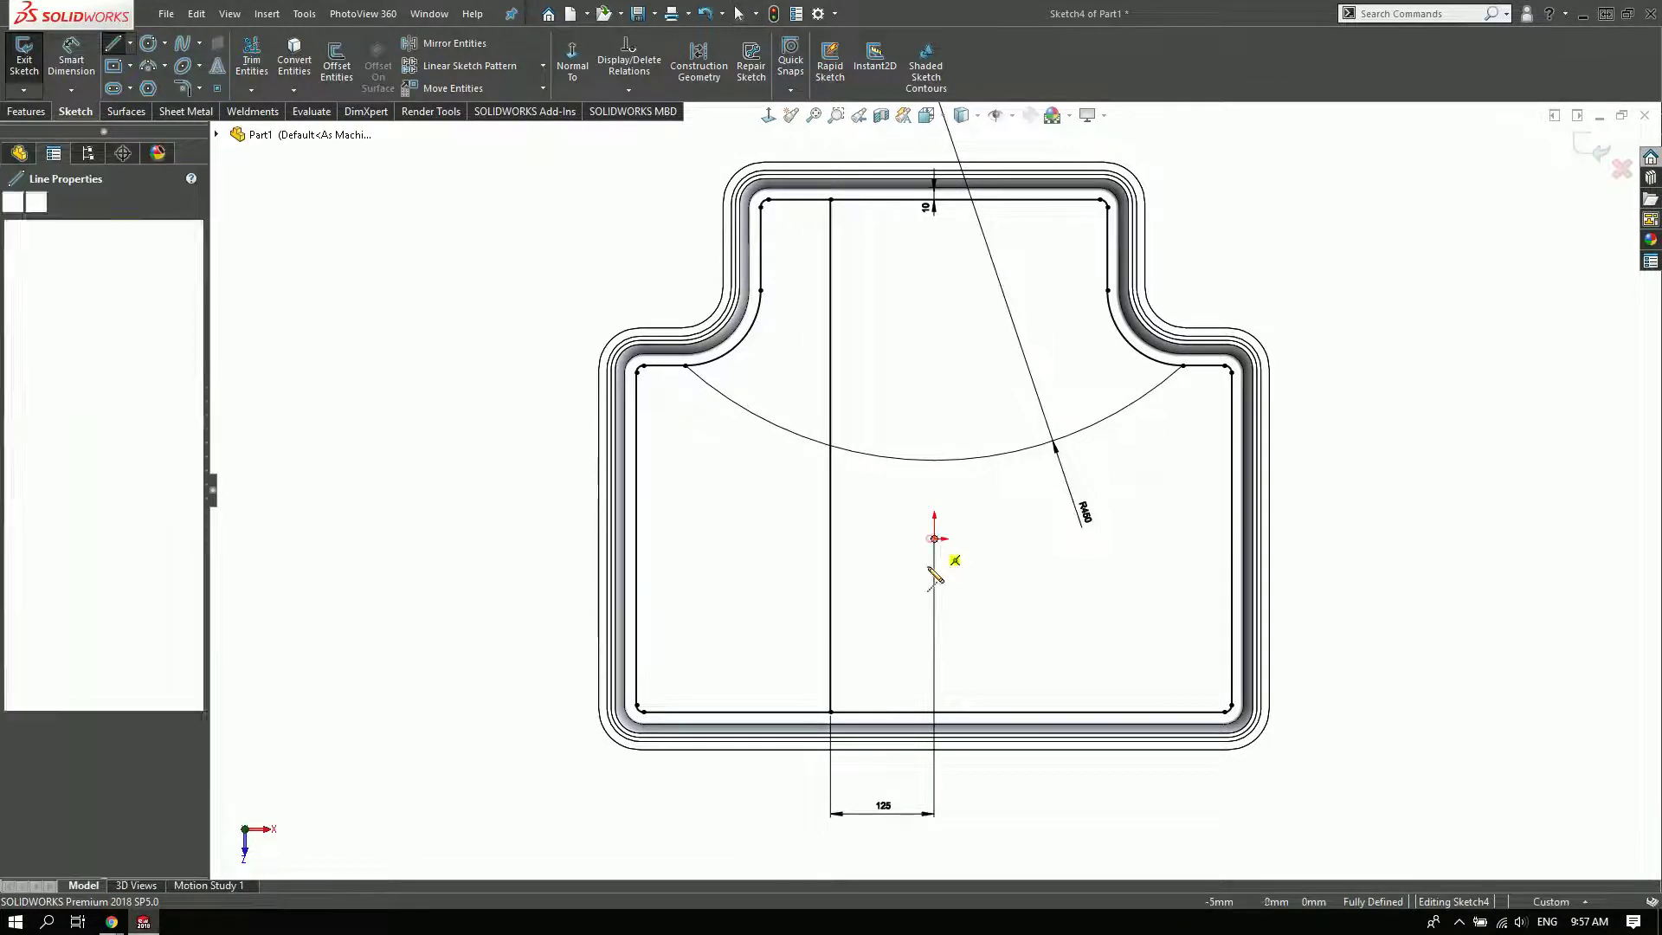
left_click(934, 845)
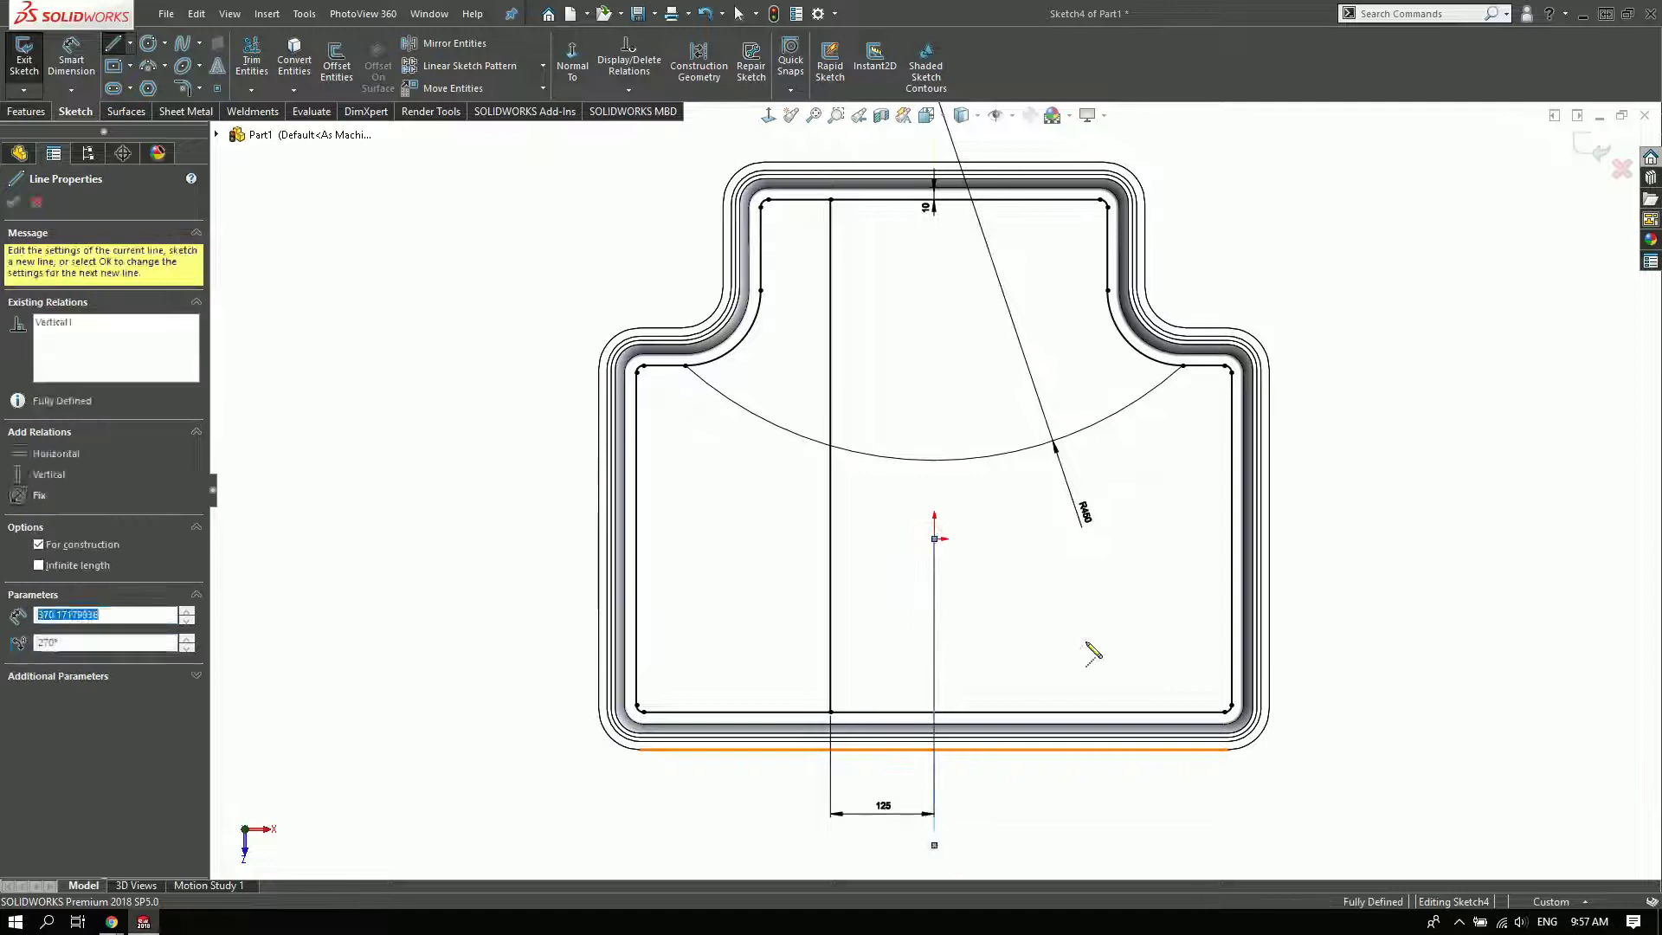
left_click(454, 43)
left_click(832, 472)
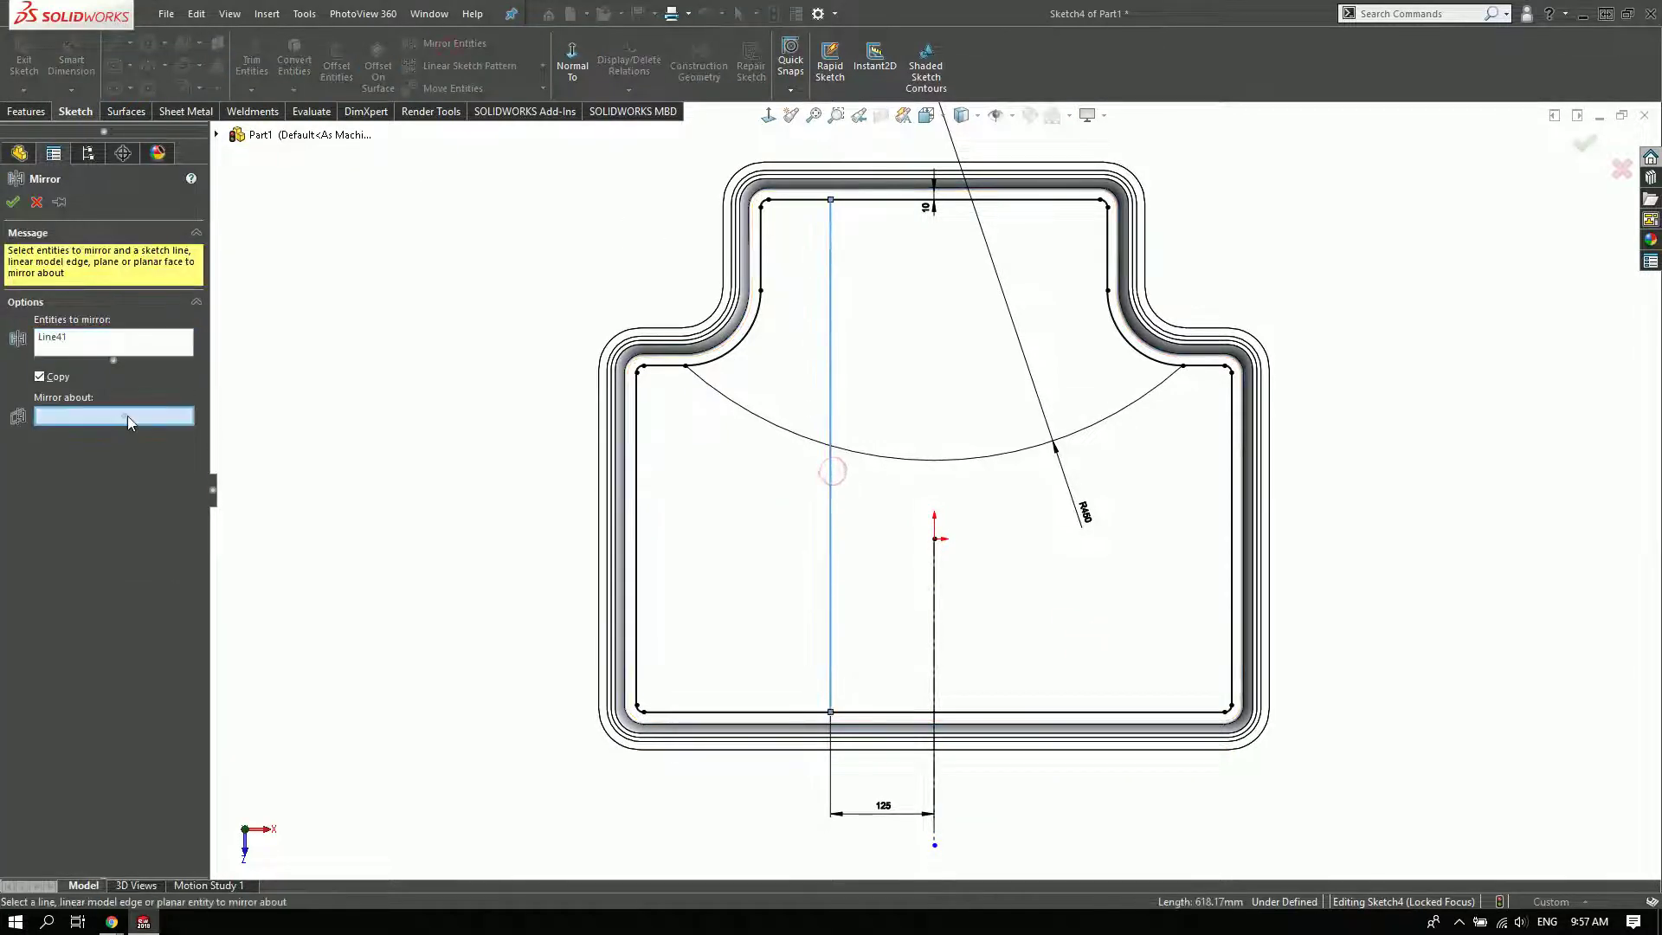
left_click(936, 559)
key("Return")
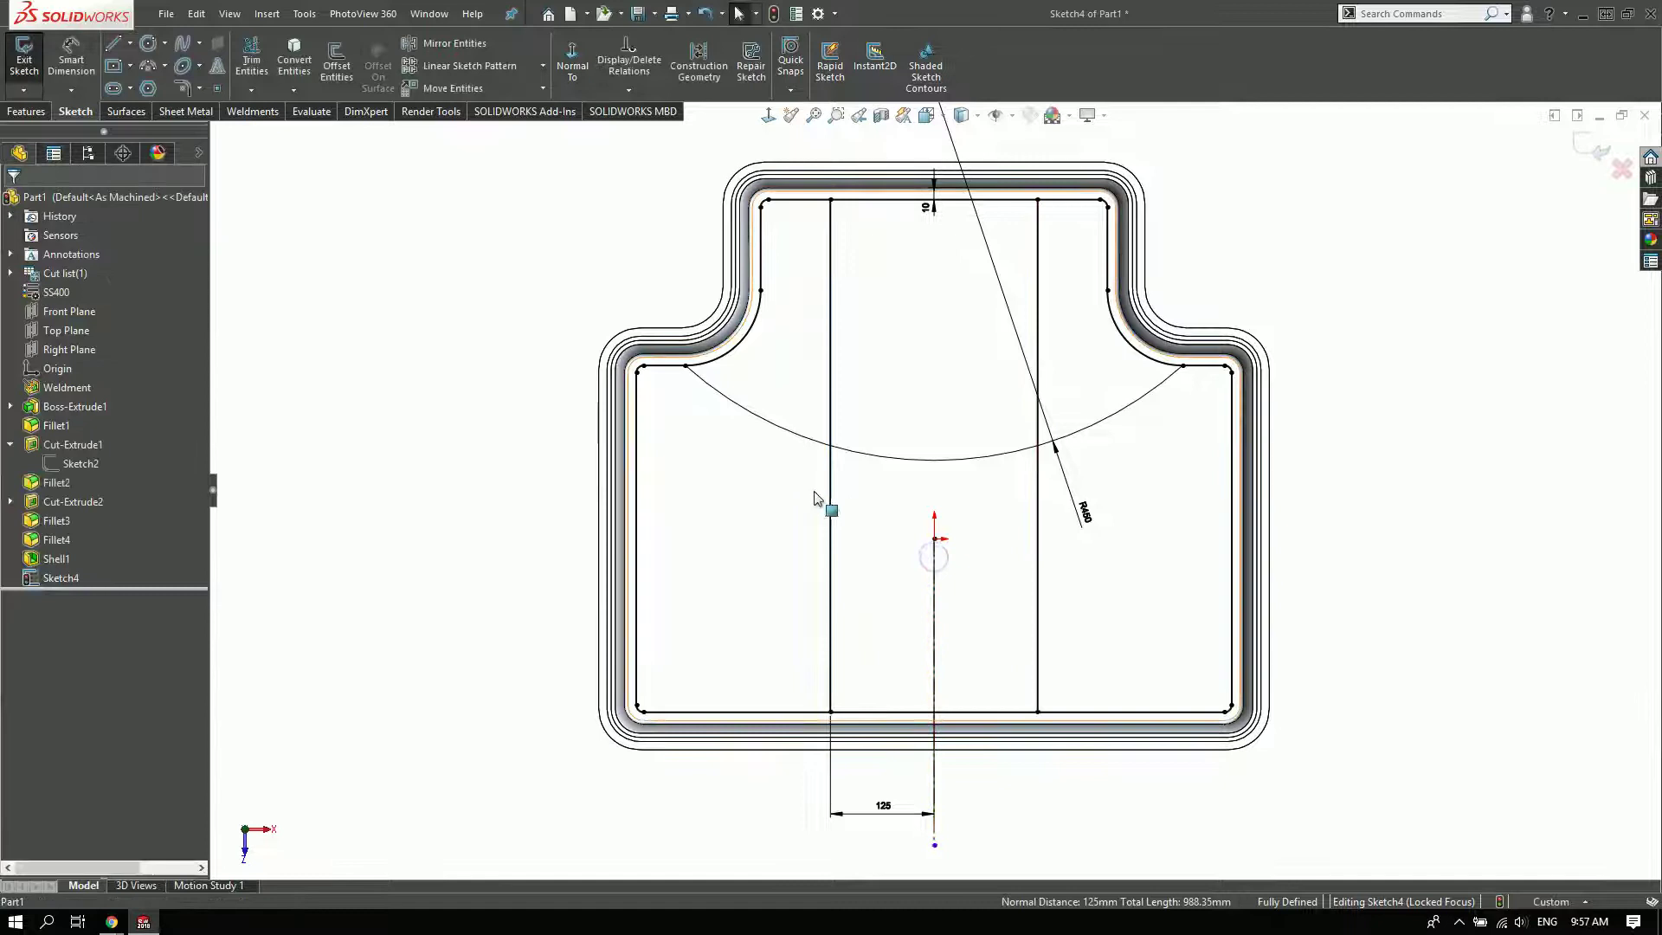
- Convert the large R450 arc to construction geometry and clear the floor face selection
right_click(436, 349)
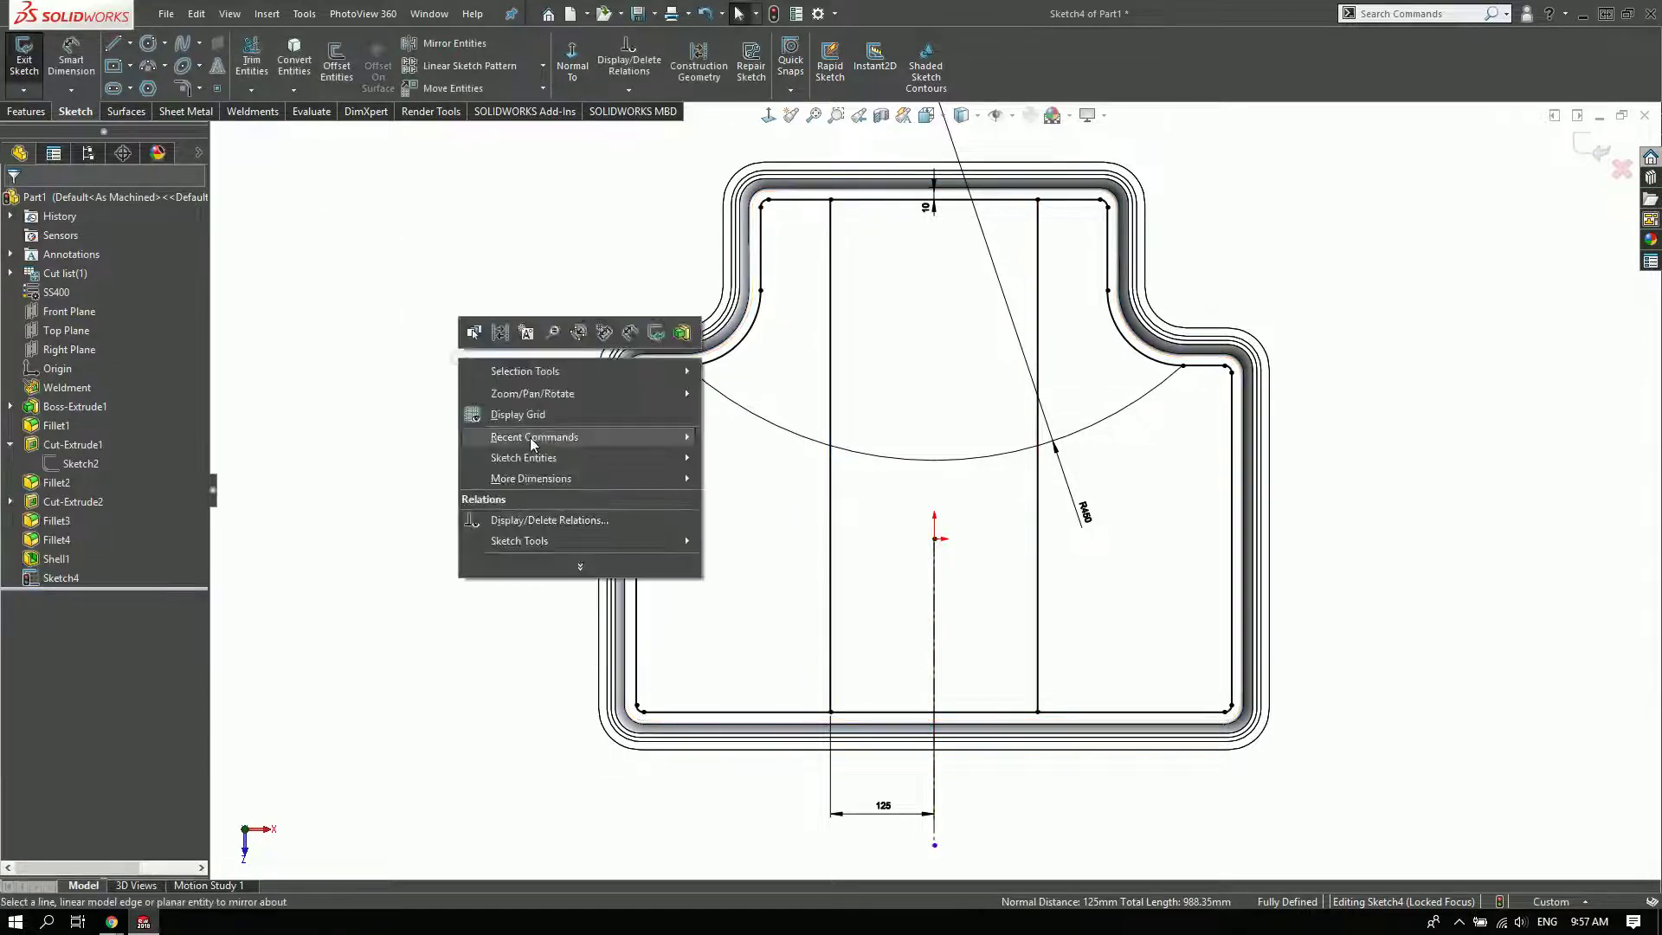
left_click(853, 450)
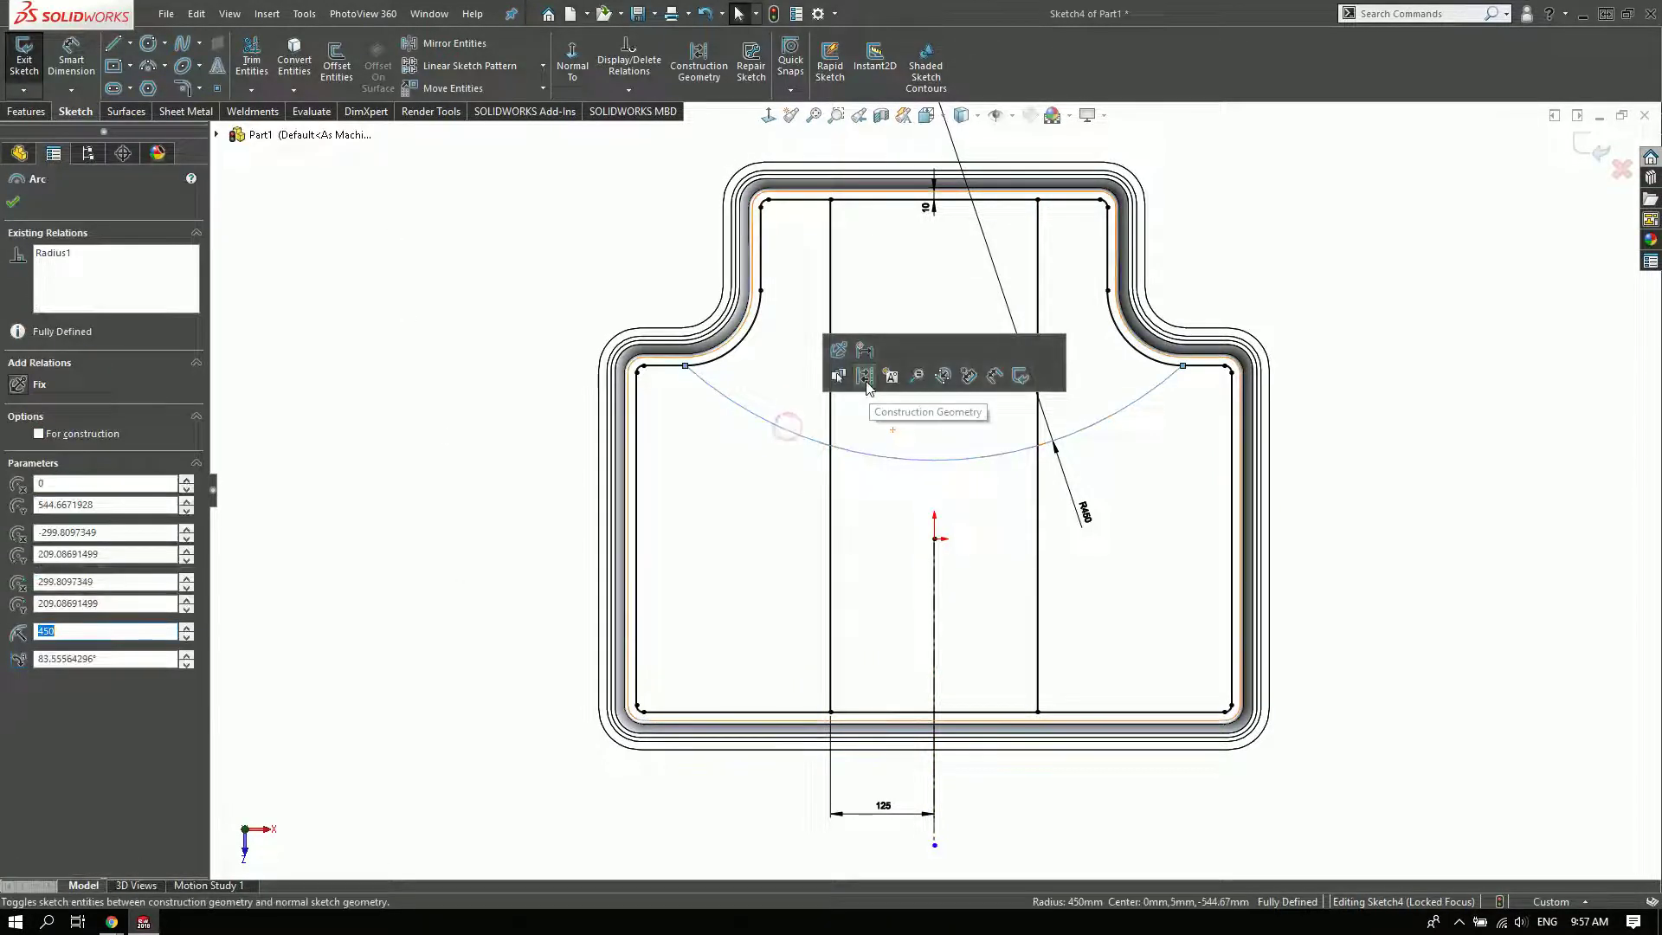
left_click(866, 378)
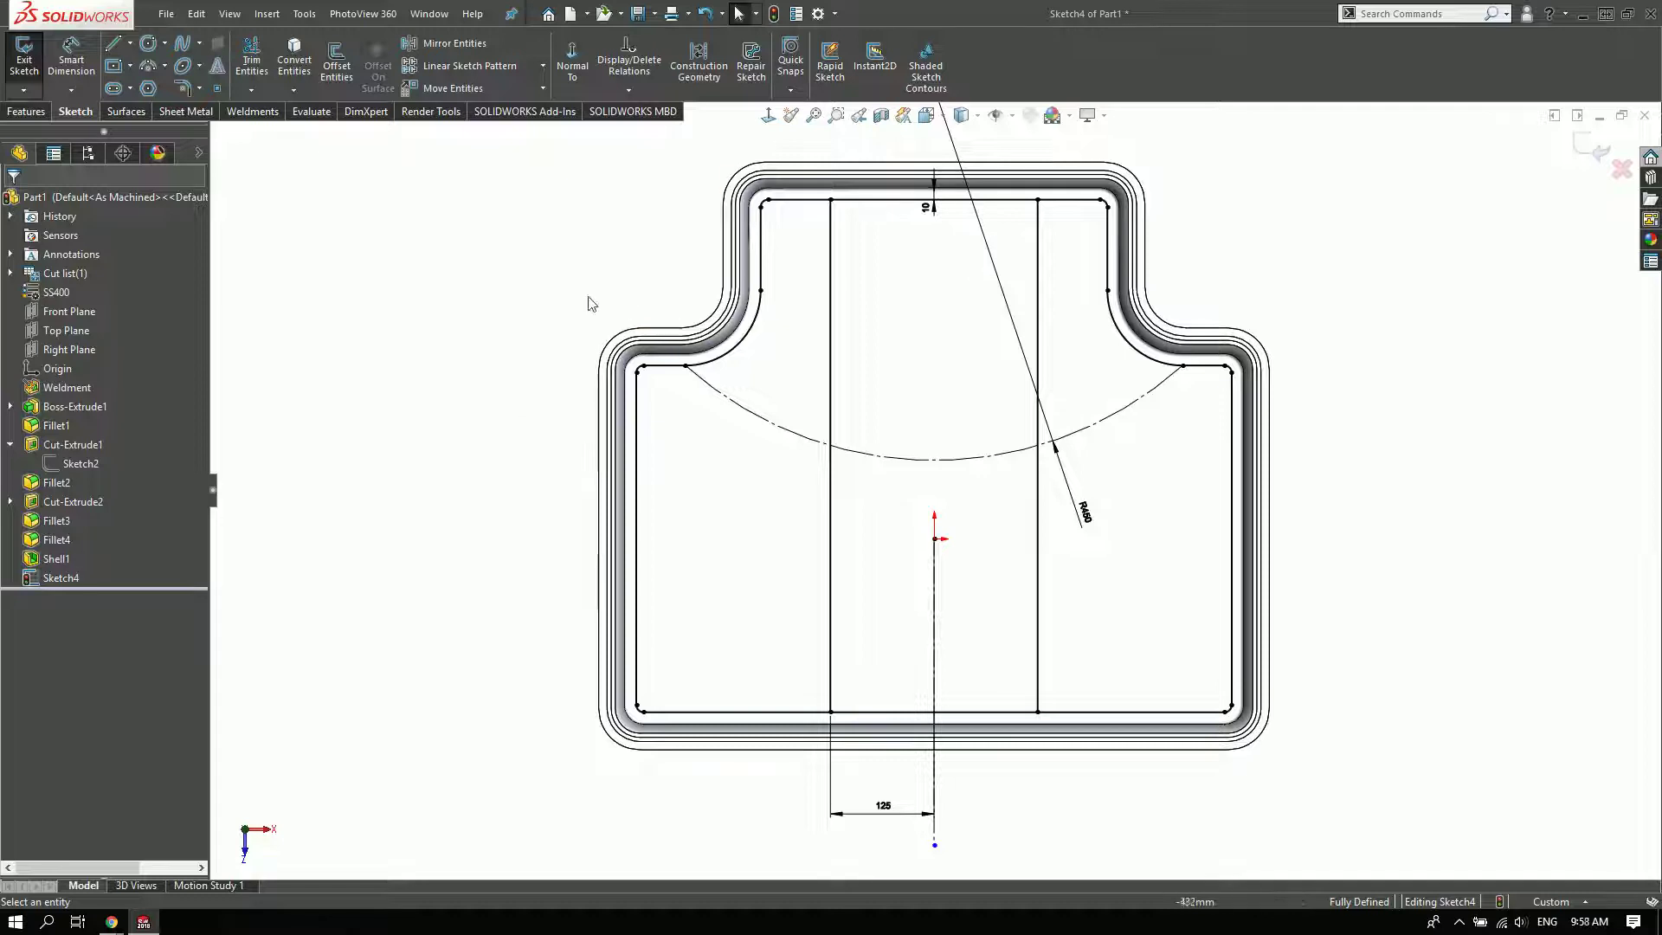
left_click(778, 391)
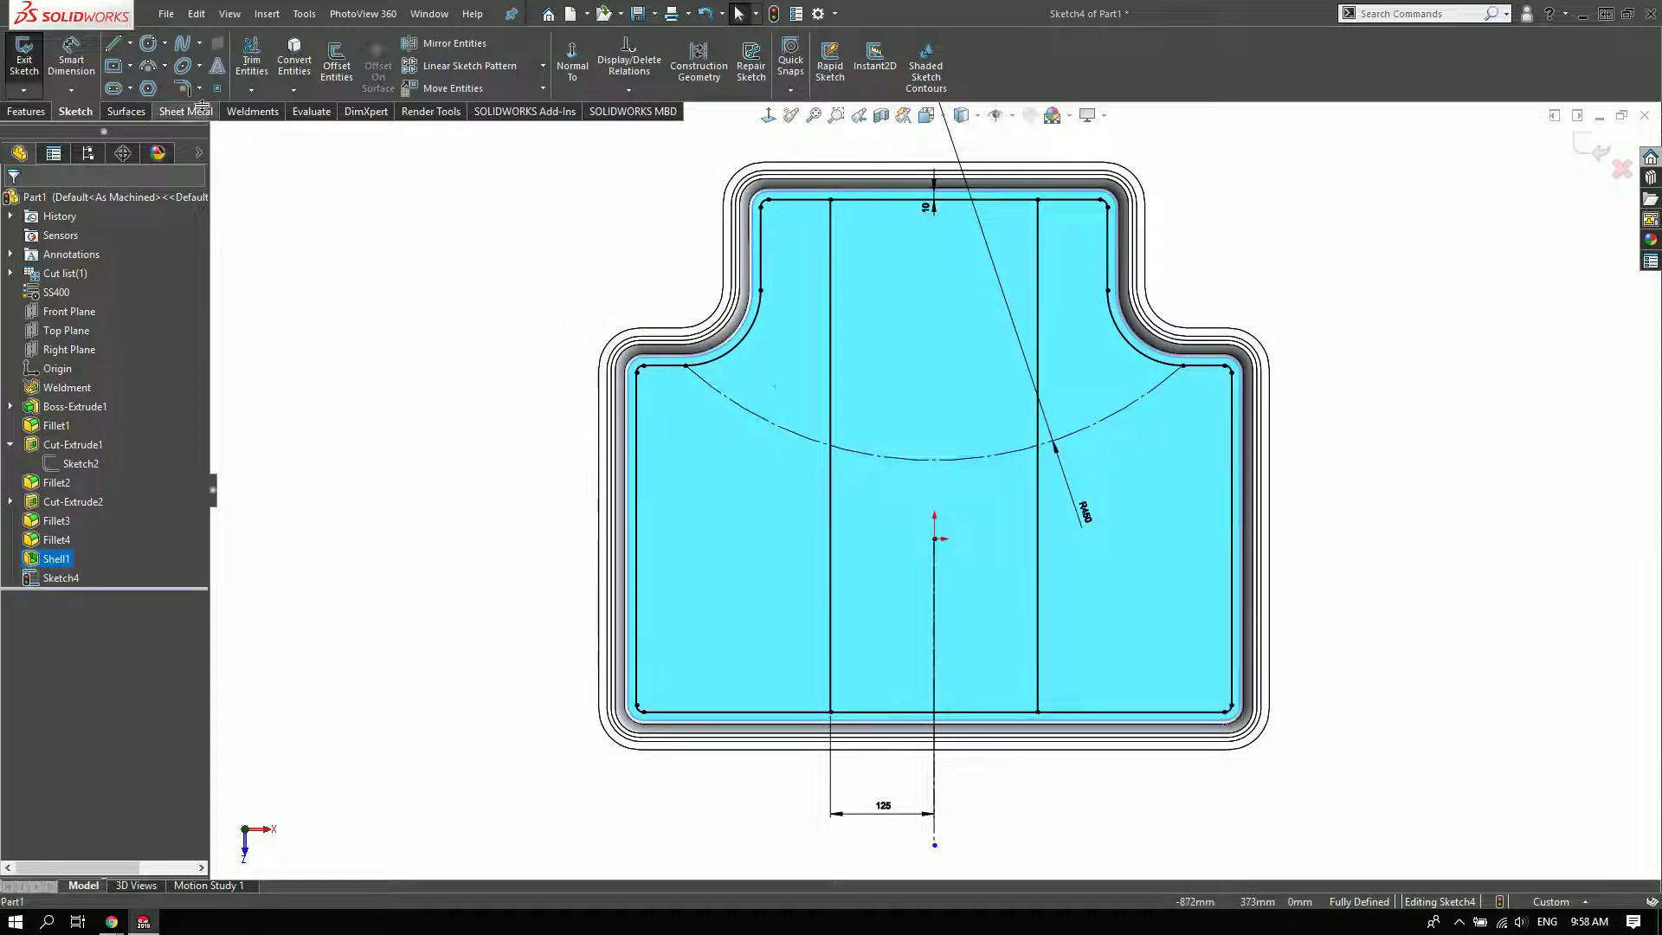
left_click(1526, 182)
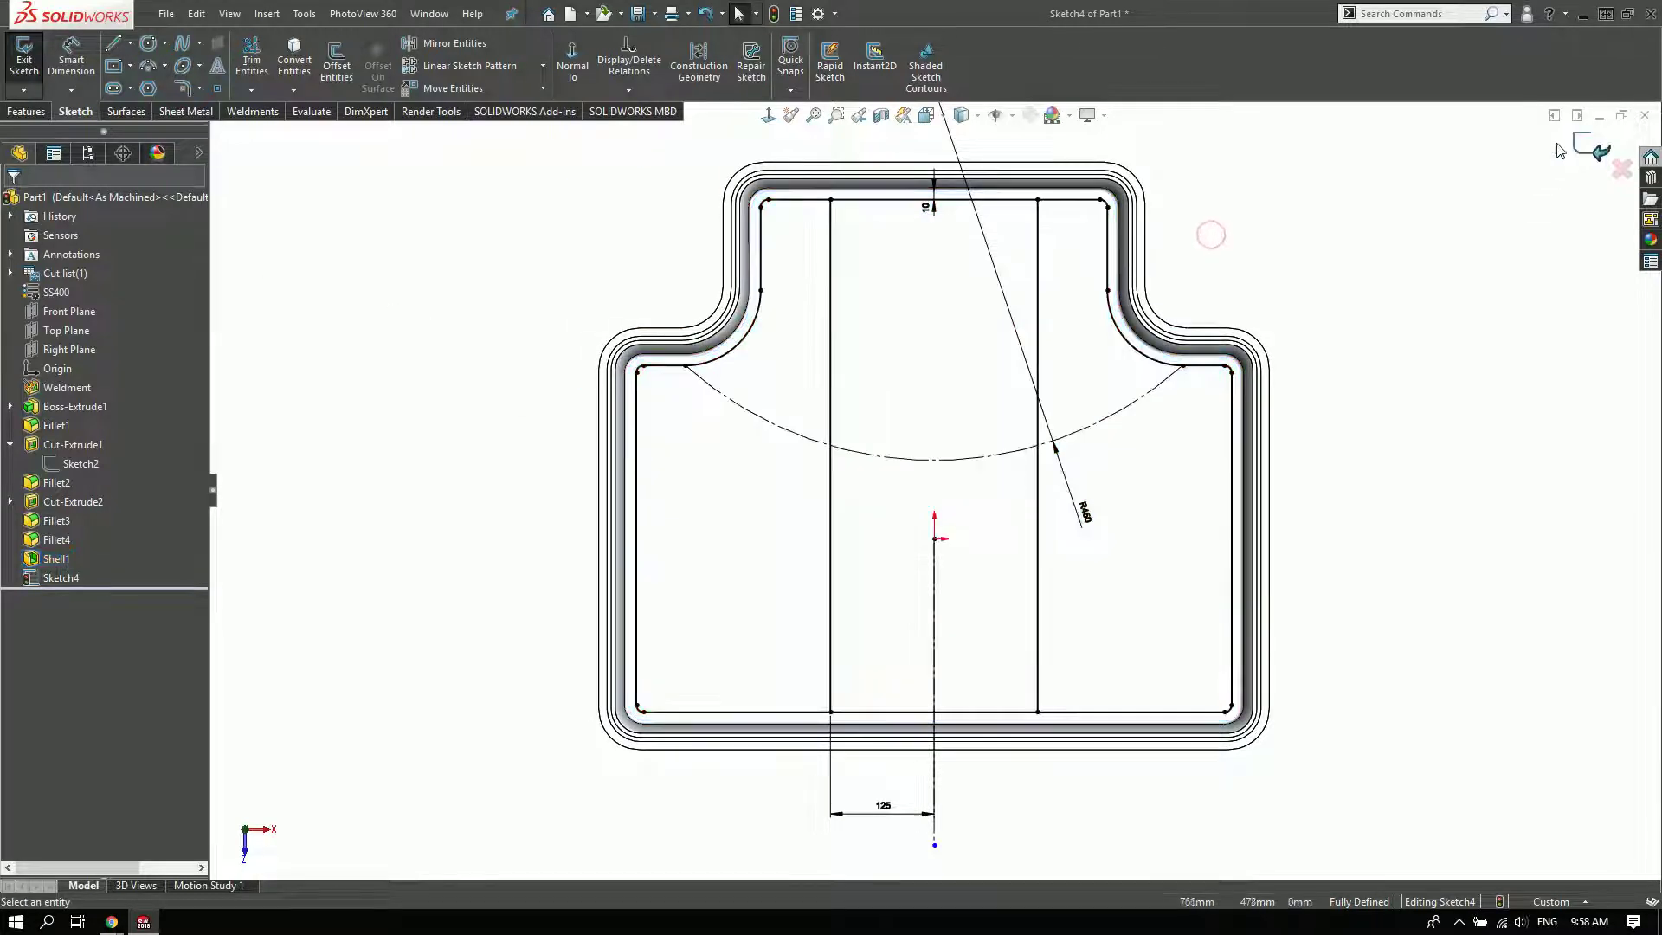
- Create Split Line5 dividing the tray floor face along the current sketch
left_click(26, 111)
left_click(744, 53)
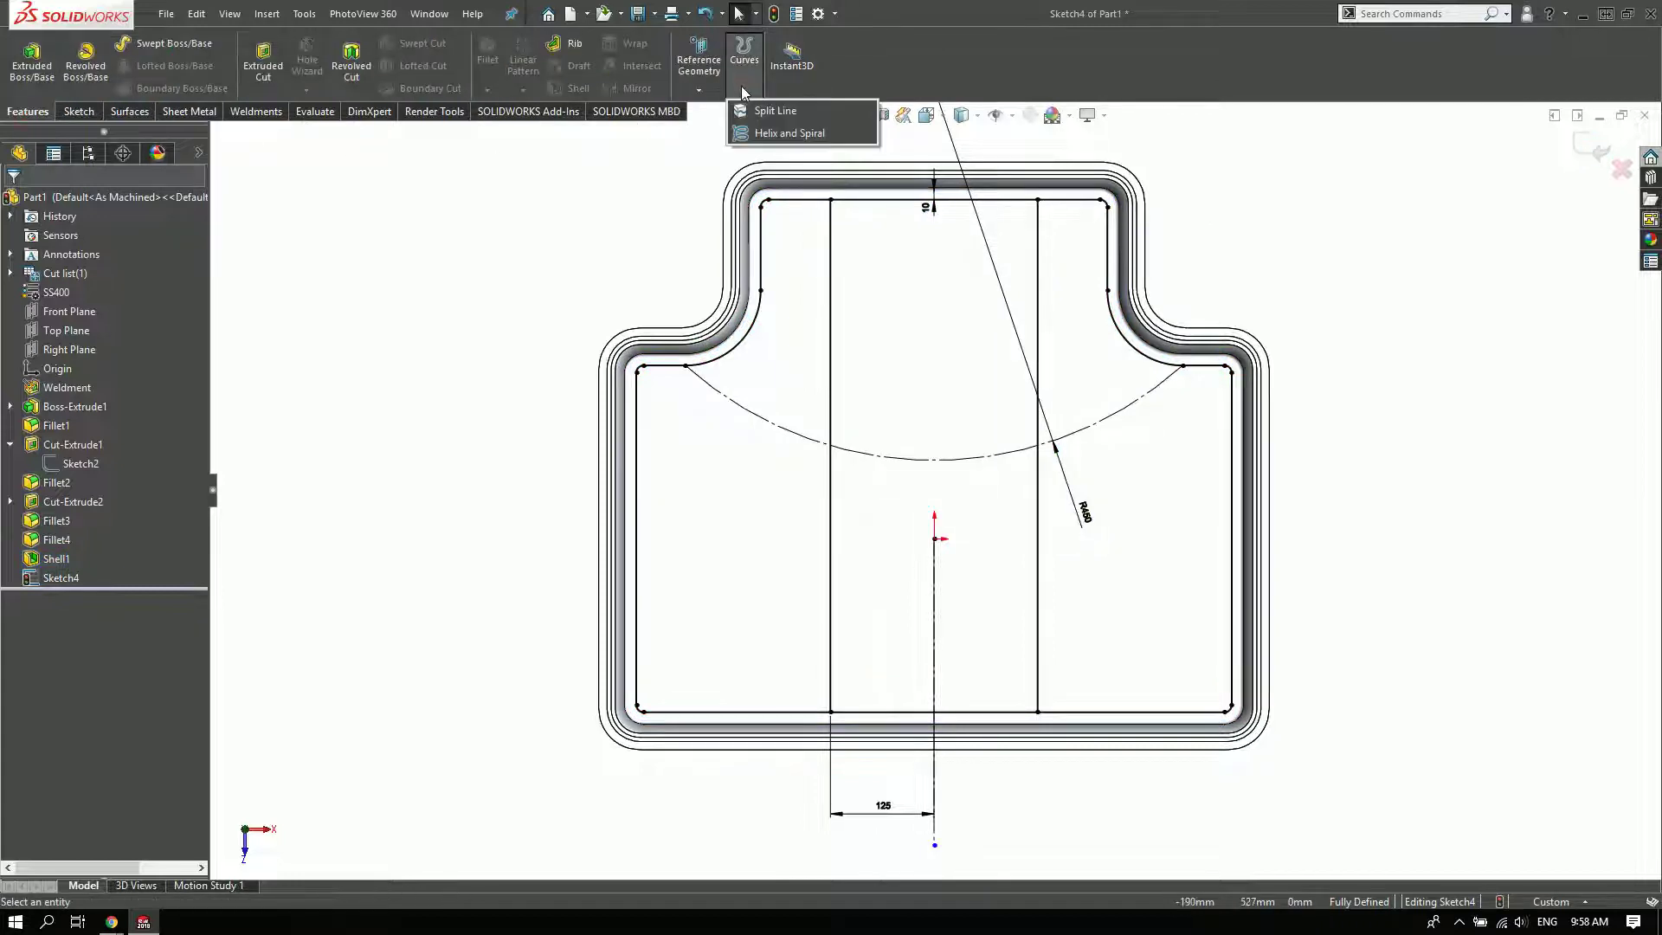
left_click(641, 191)
left_click(743, 54)
left_click(775, 110)
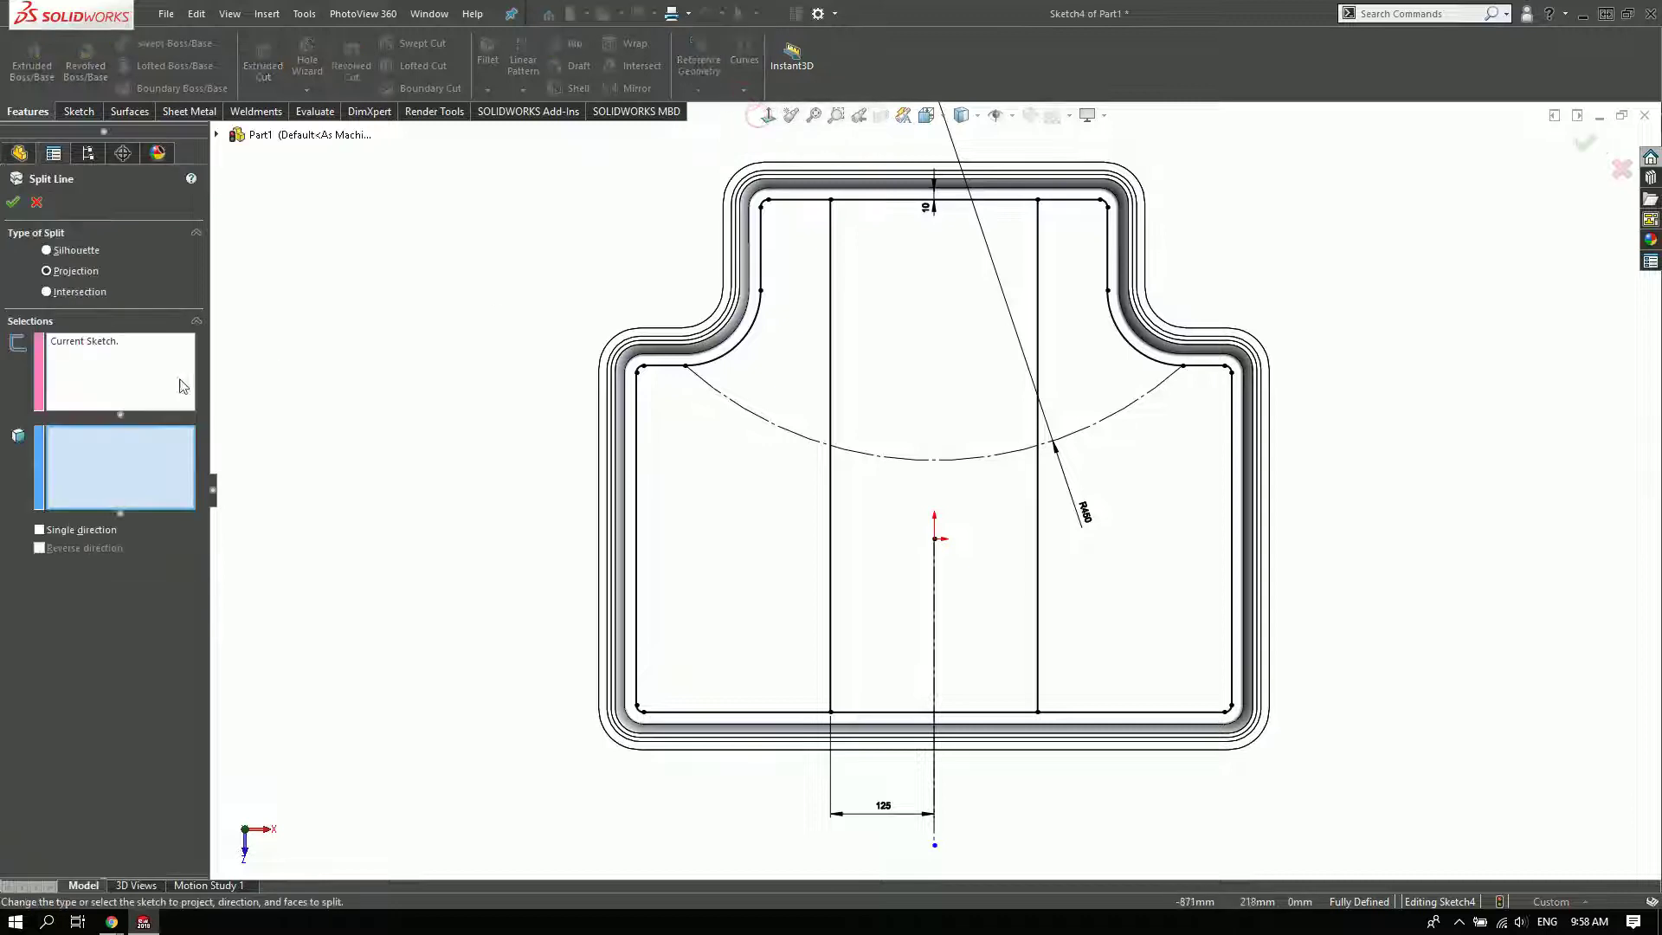
left_click(786, 374)
left_click(14, 201)
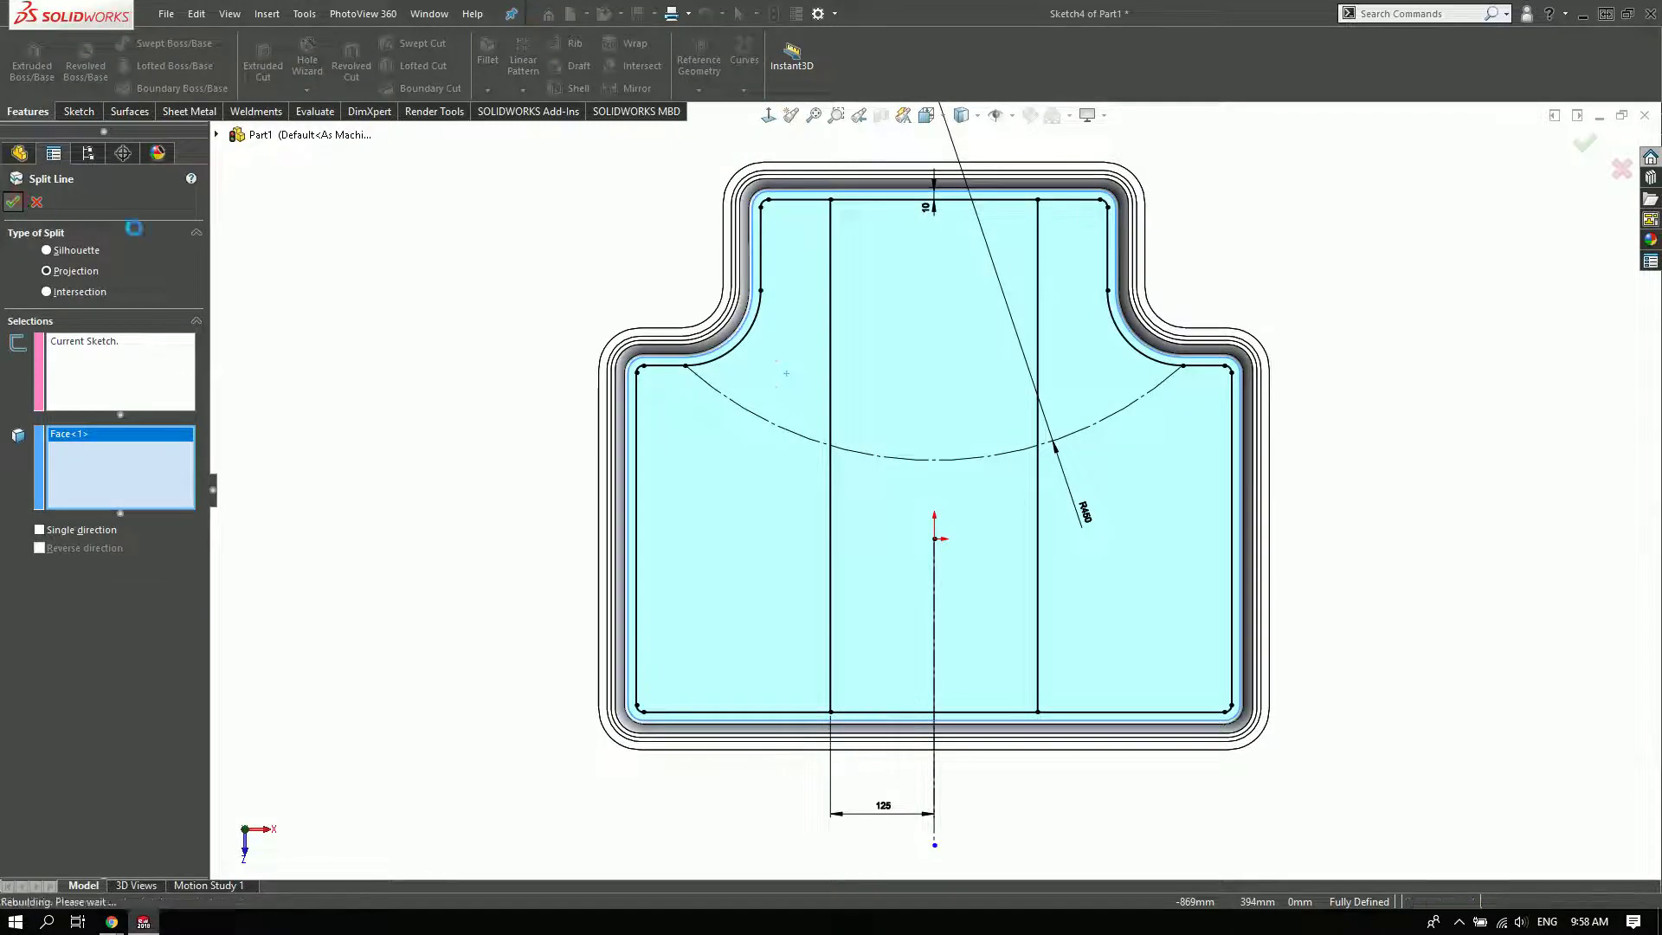
- Check the split floor sections from an isometric view and select the lower split section
left_click(404, 253)
left_click(798, 419)
left_click(896, 421)
left_click(1121, 467)
key("Escape")
mouse_move(1403, 433)
middle_mouse_down()
mouse_move(1340, 233)
mouse_move(1451, 257)
mouse_move(1367, 313)
middle_mouse_up()
left_click(825, 548)
left_click(1015, 514)
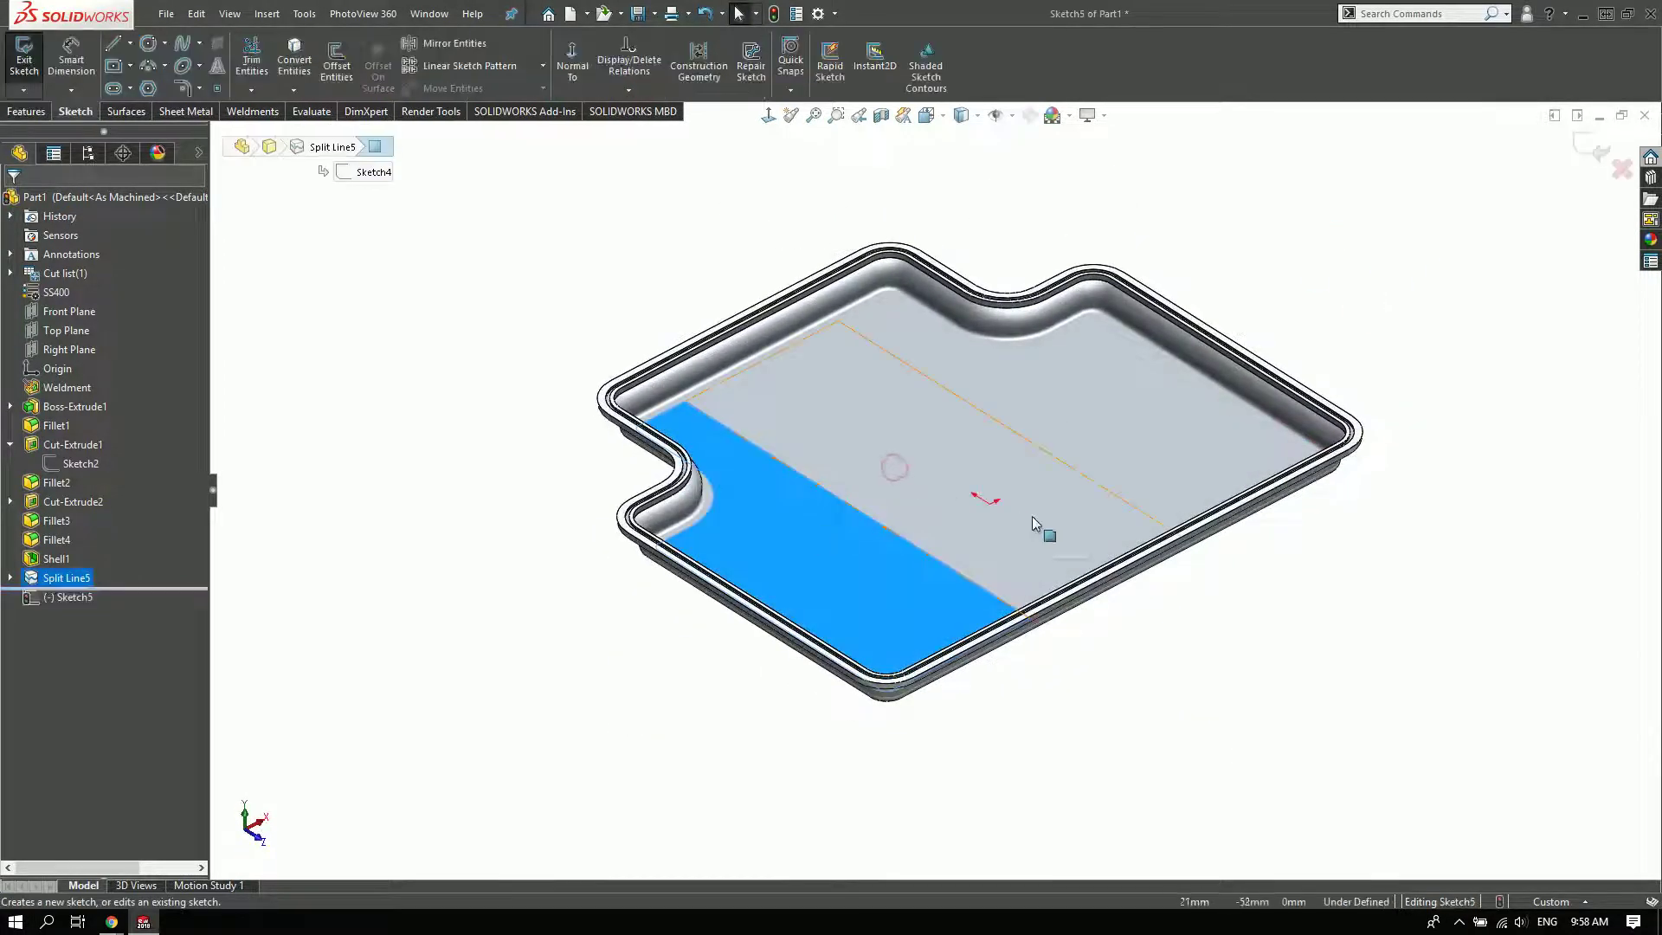
left_click(1598, 145)
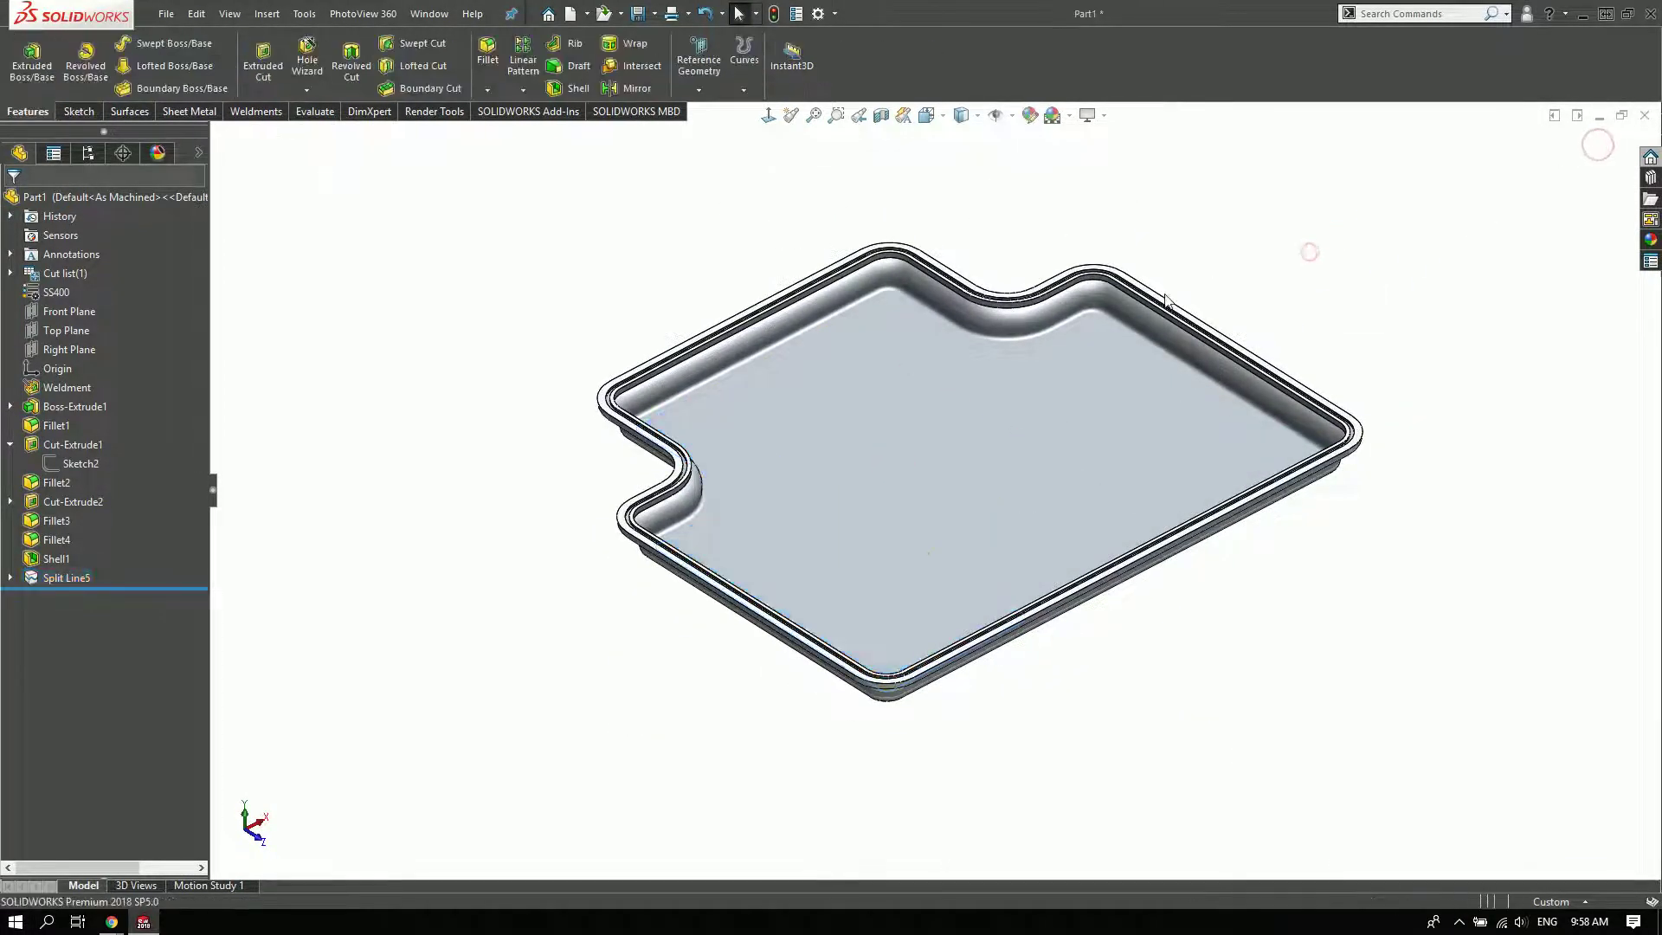
scroll(996, 545, "down", 3)
left_click(821, 589)
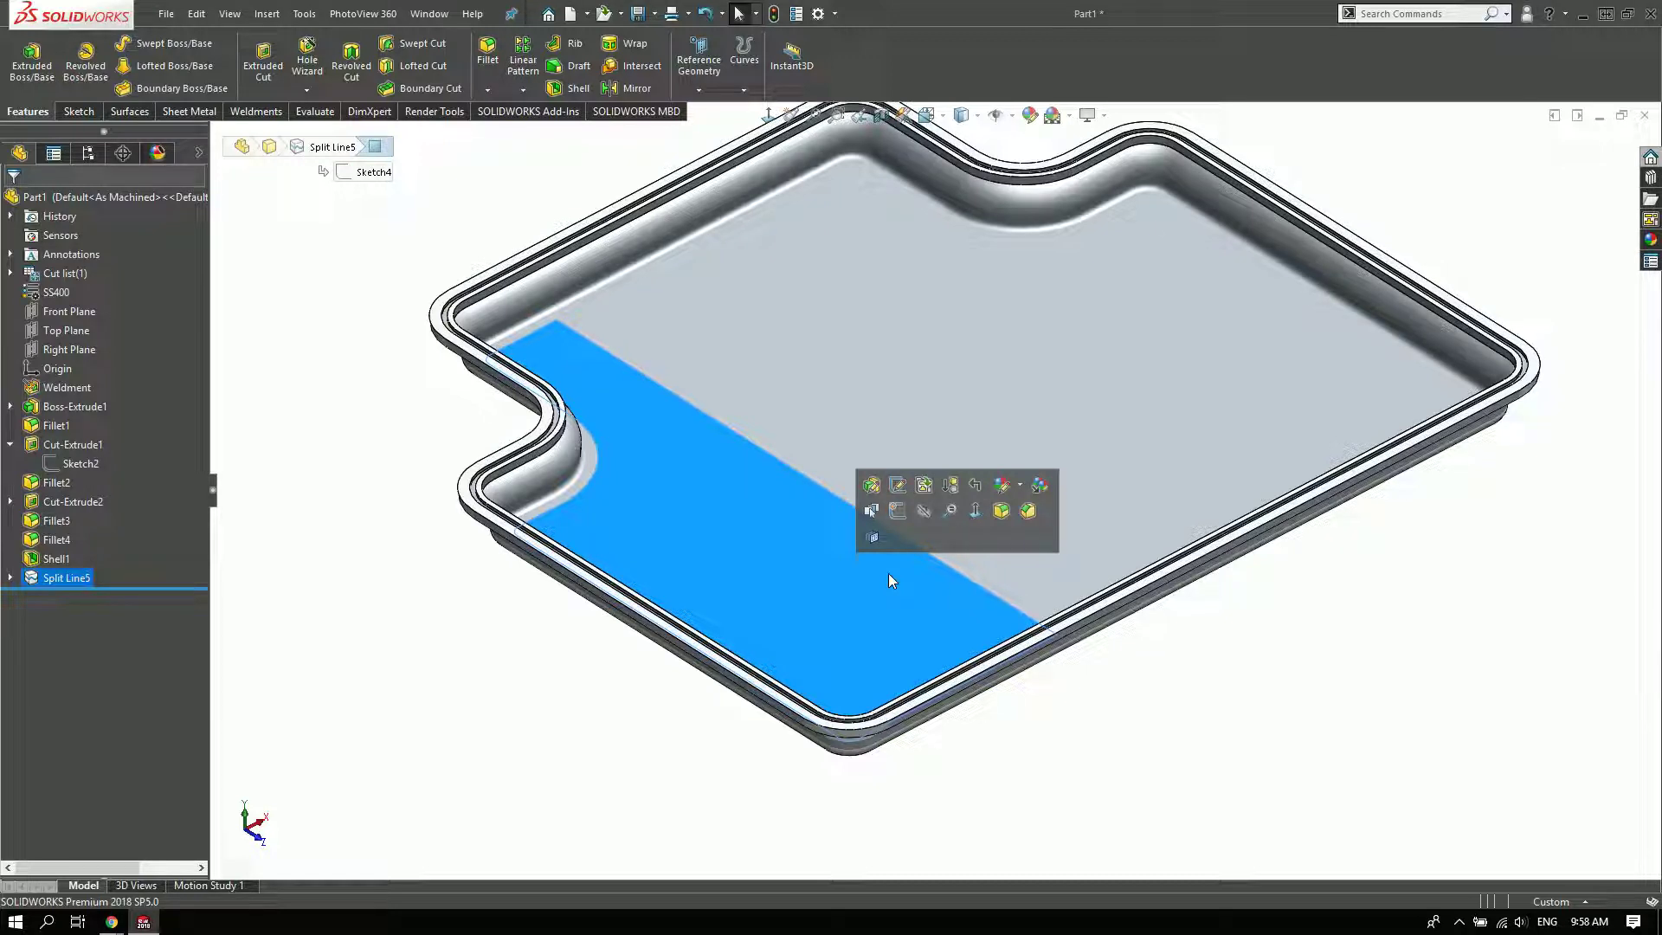
- Start Sketch6 on the split floor section, viewed normal to the face
left_click(897, 513)
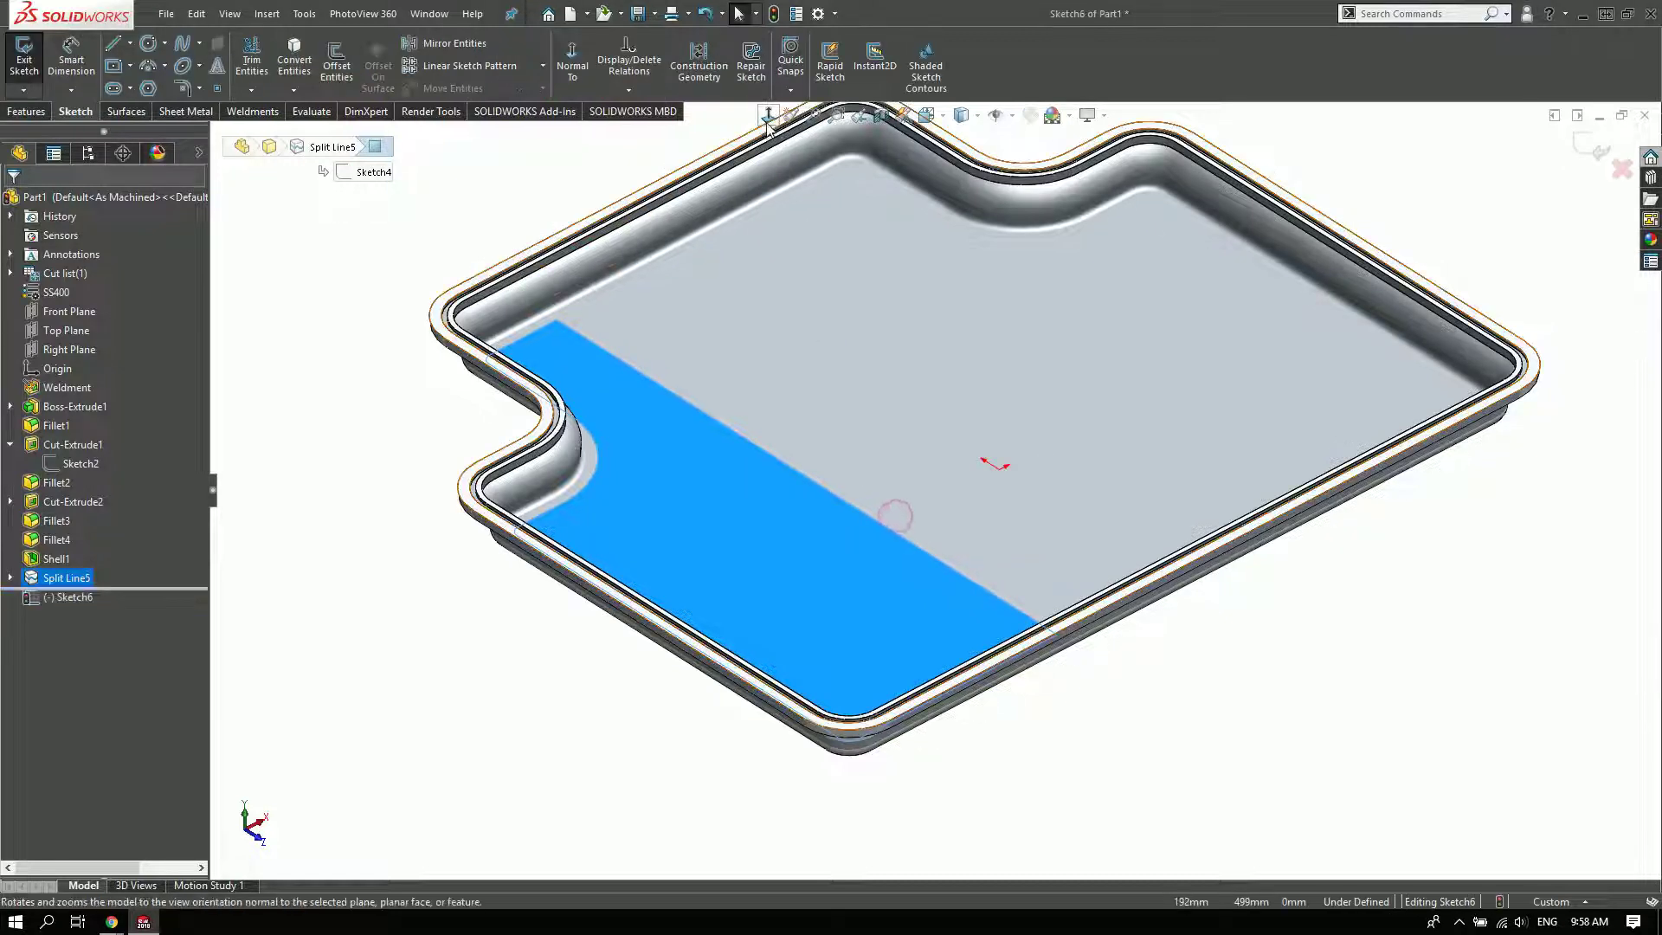
left_click(766, 126)
scroll(640, 729, "down", 5)
left_click(830, 533)
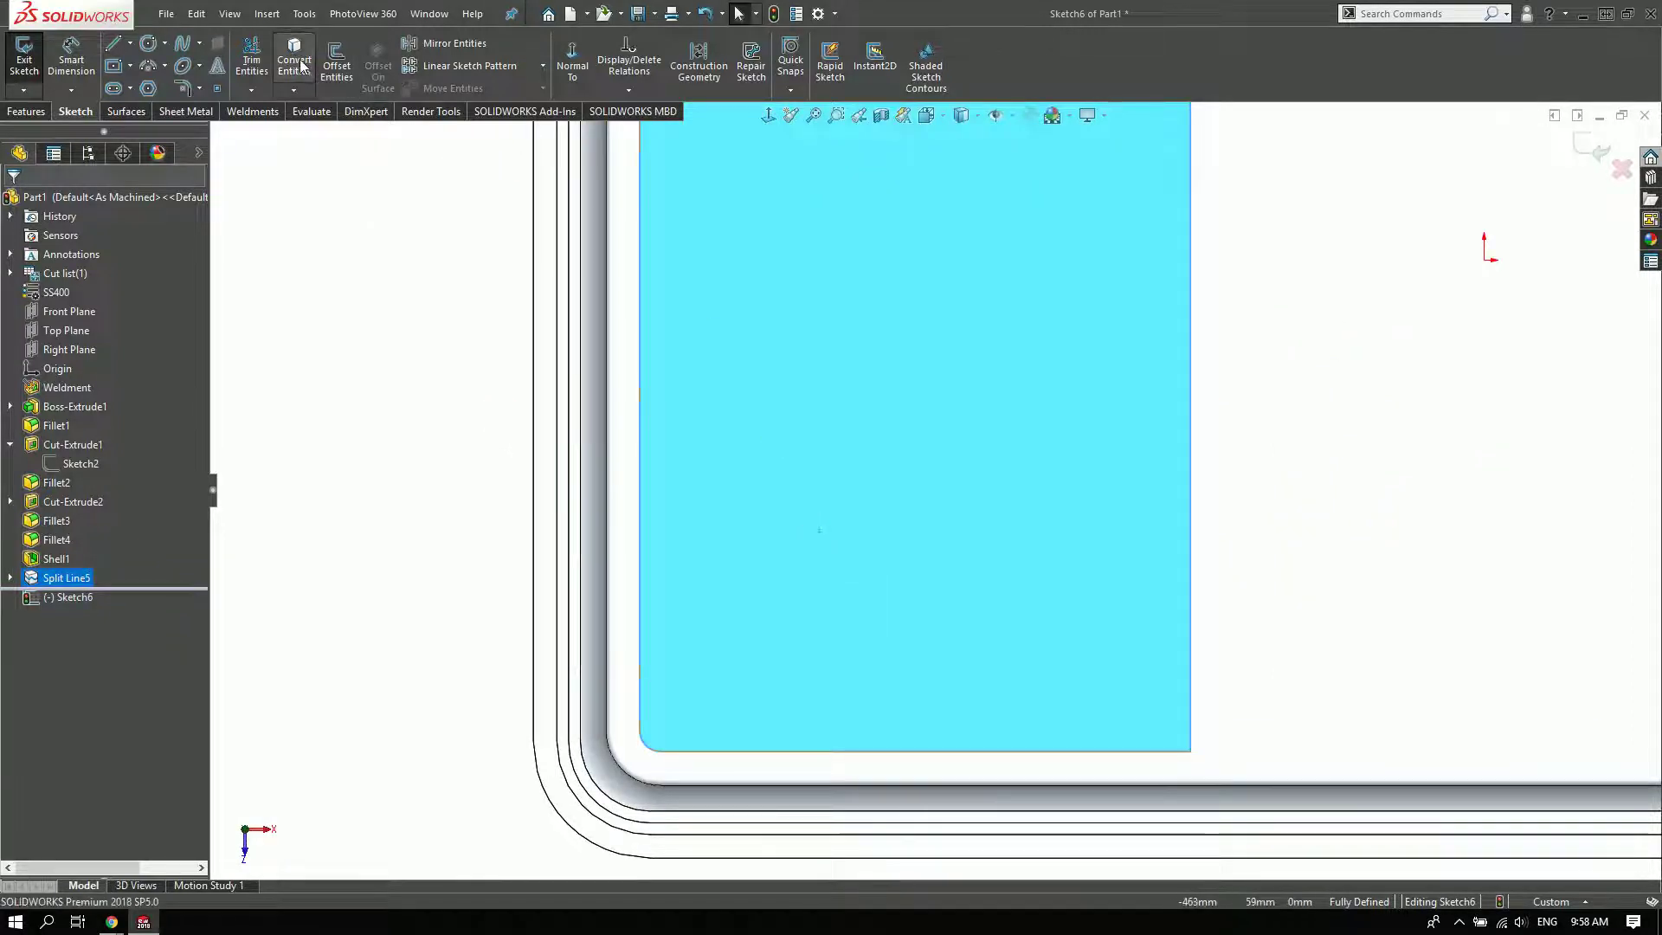
- Convert the section's edges into Sketch6 to copy its outline
left_click(301, 67)
scroll(784, 488, "up", 3)
scroll(982, 464, "down", 2)
scroll(993, 564, "down", 2)
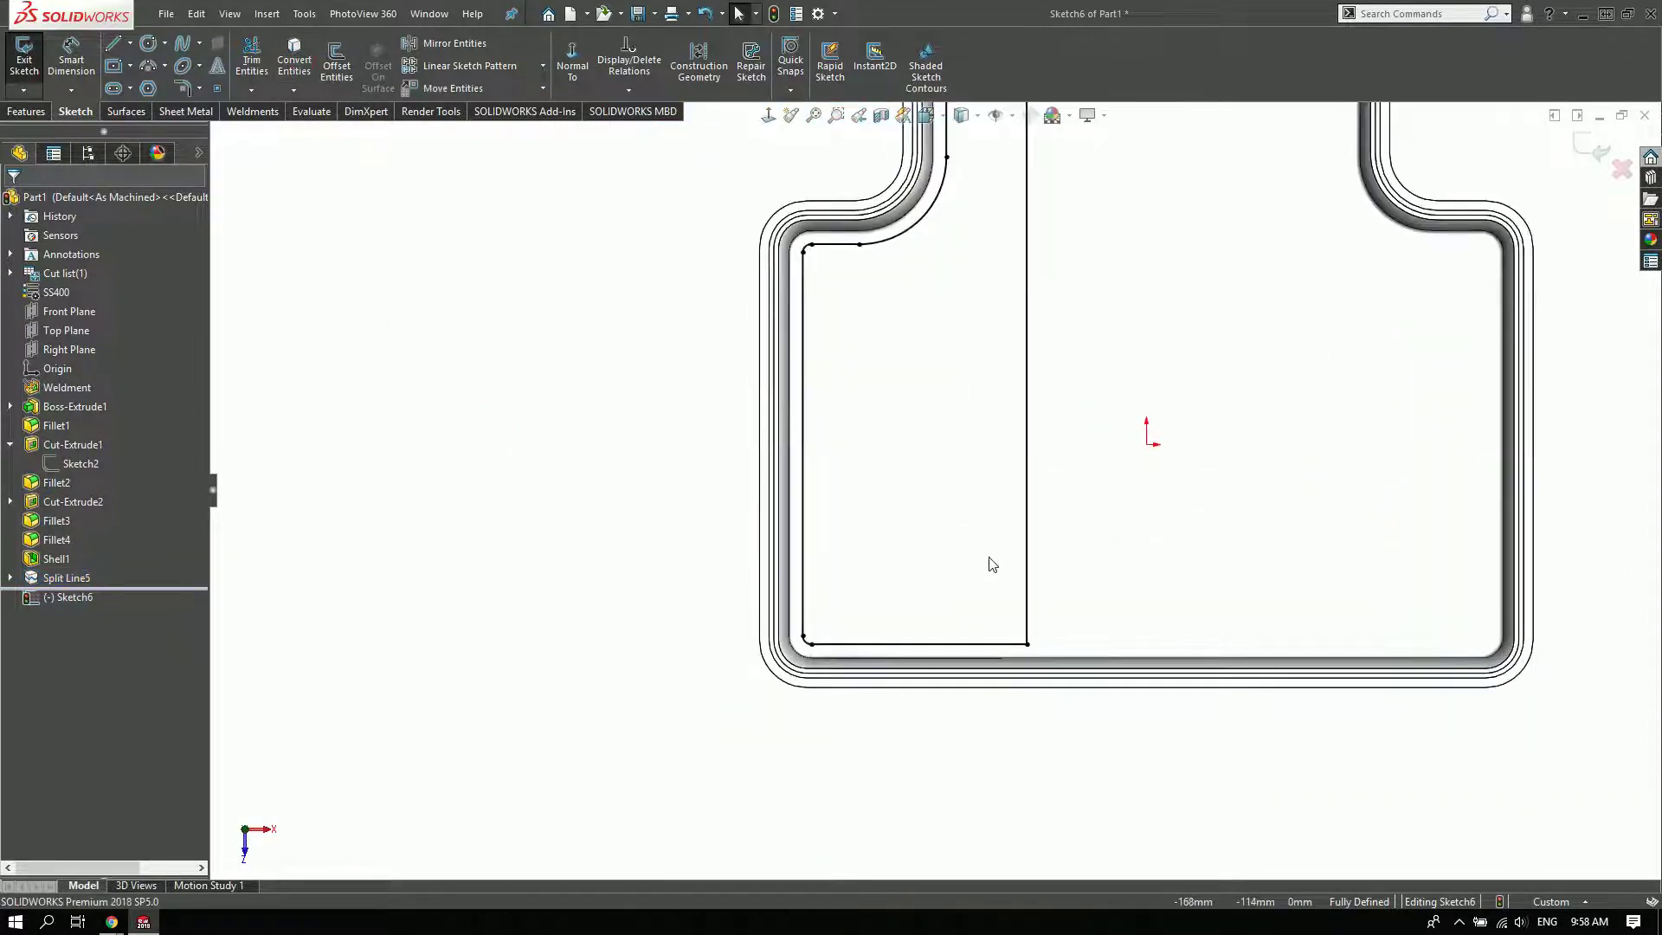
left_click(111, 51)
scroll(735, 594, "down", 2)
scroll(772, 520, "down", 1)
- Draw a diagonal line across the tray corner and dimension it at 50° to the bottom edge
left_click(767, 509)
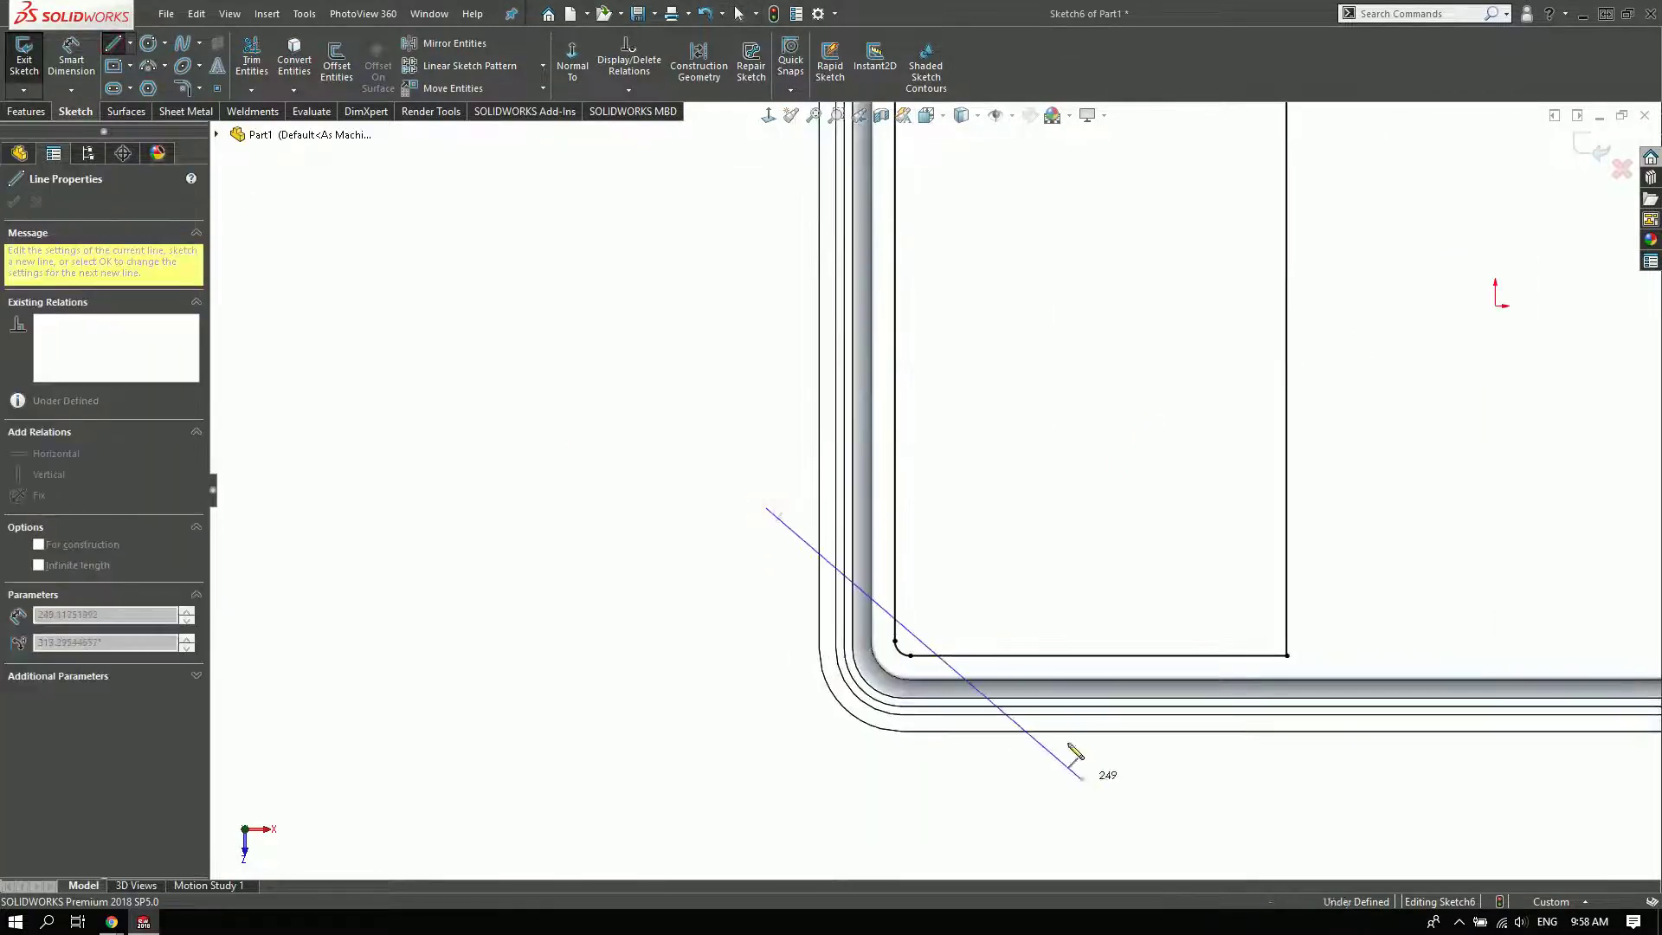
left_click(1083, 784)
right_click_drag(928, 564, 762, 564)
scroll(947, 602, "down", 2)
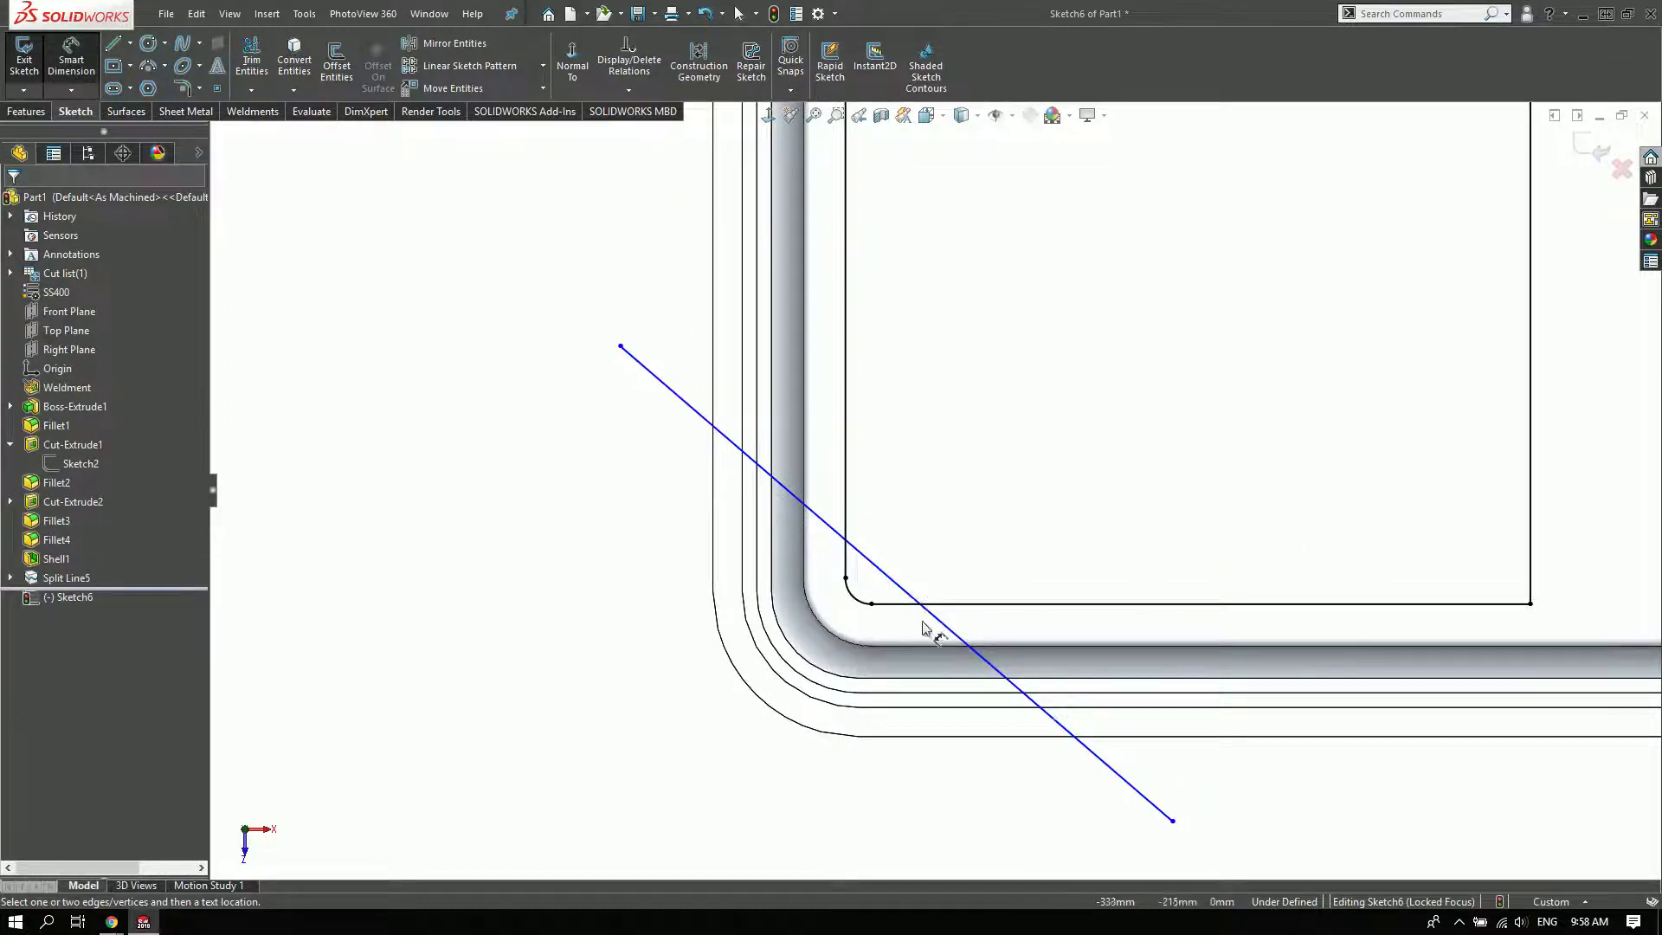
left_click(934, 617)
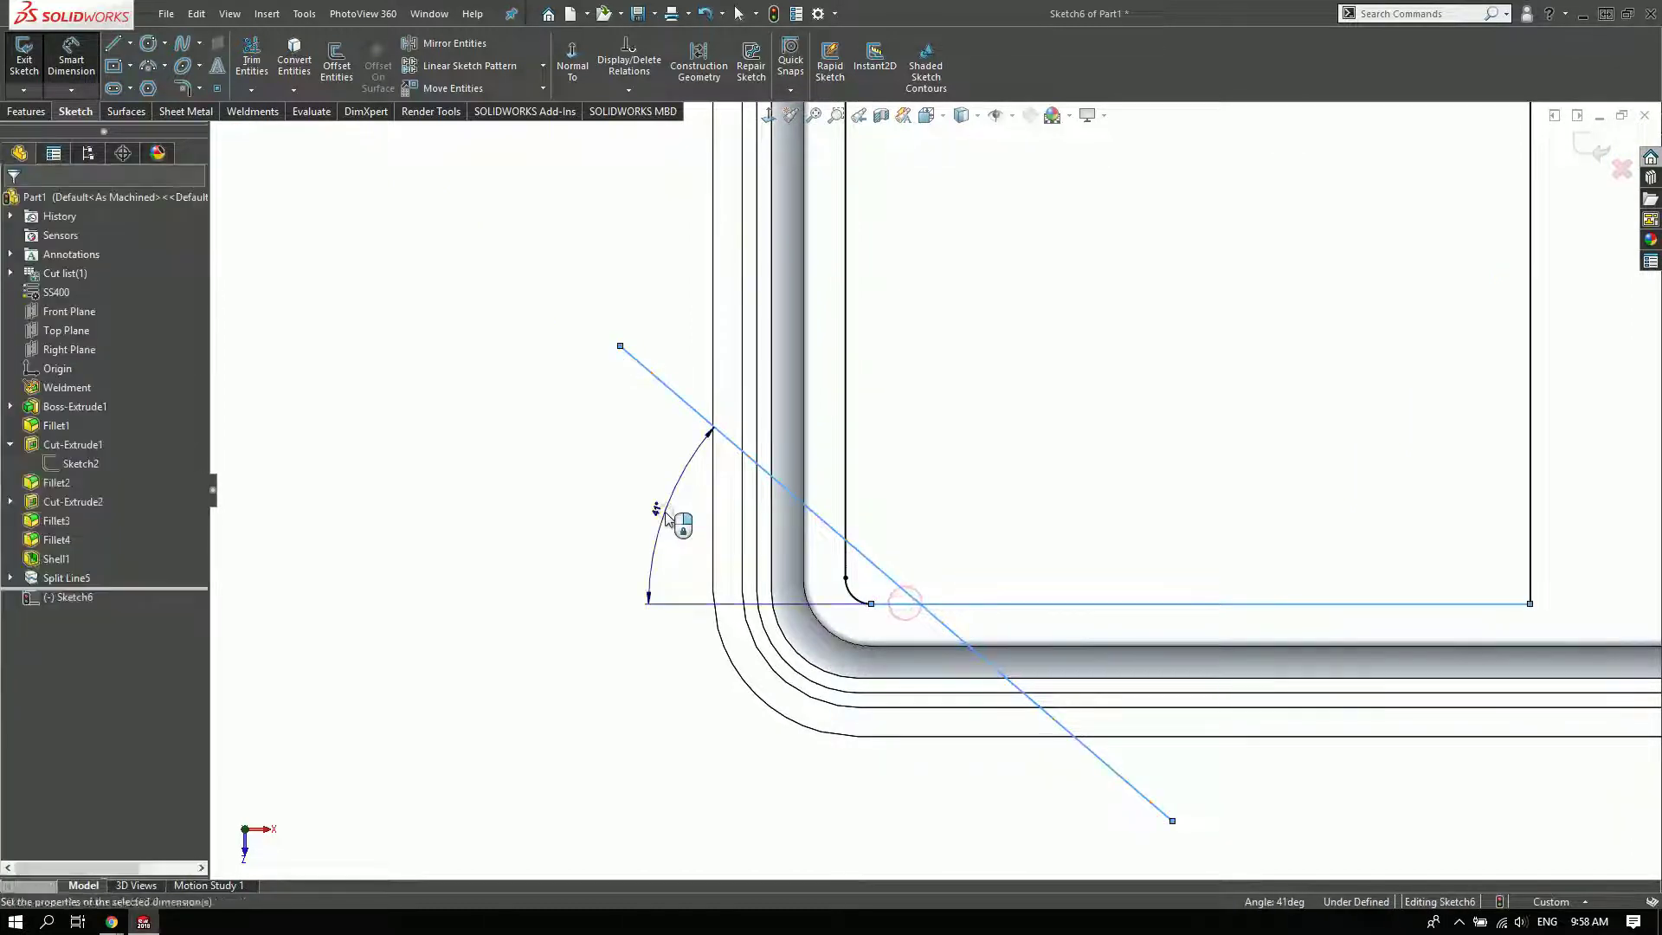
left_click(667, 518)
type("50")
key("Return")
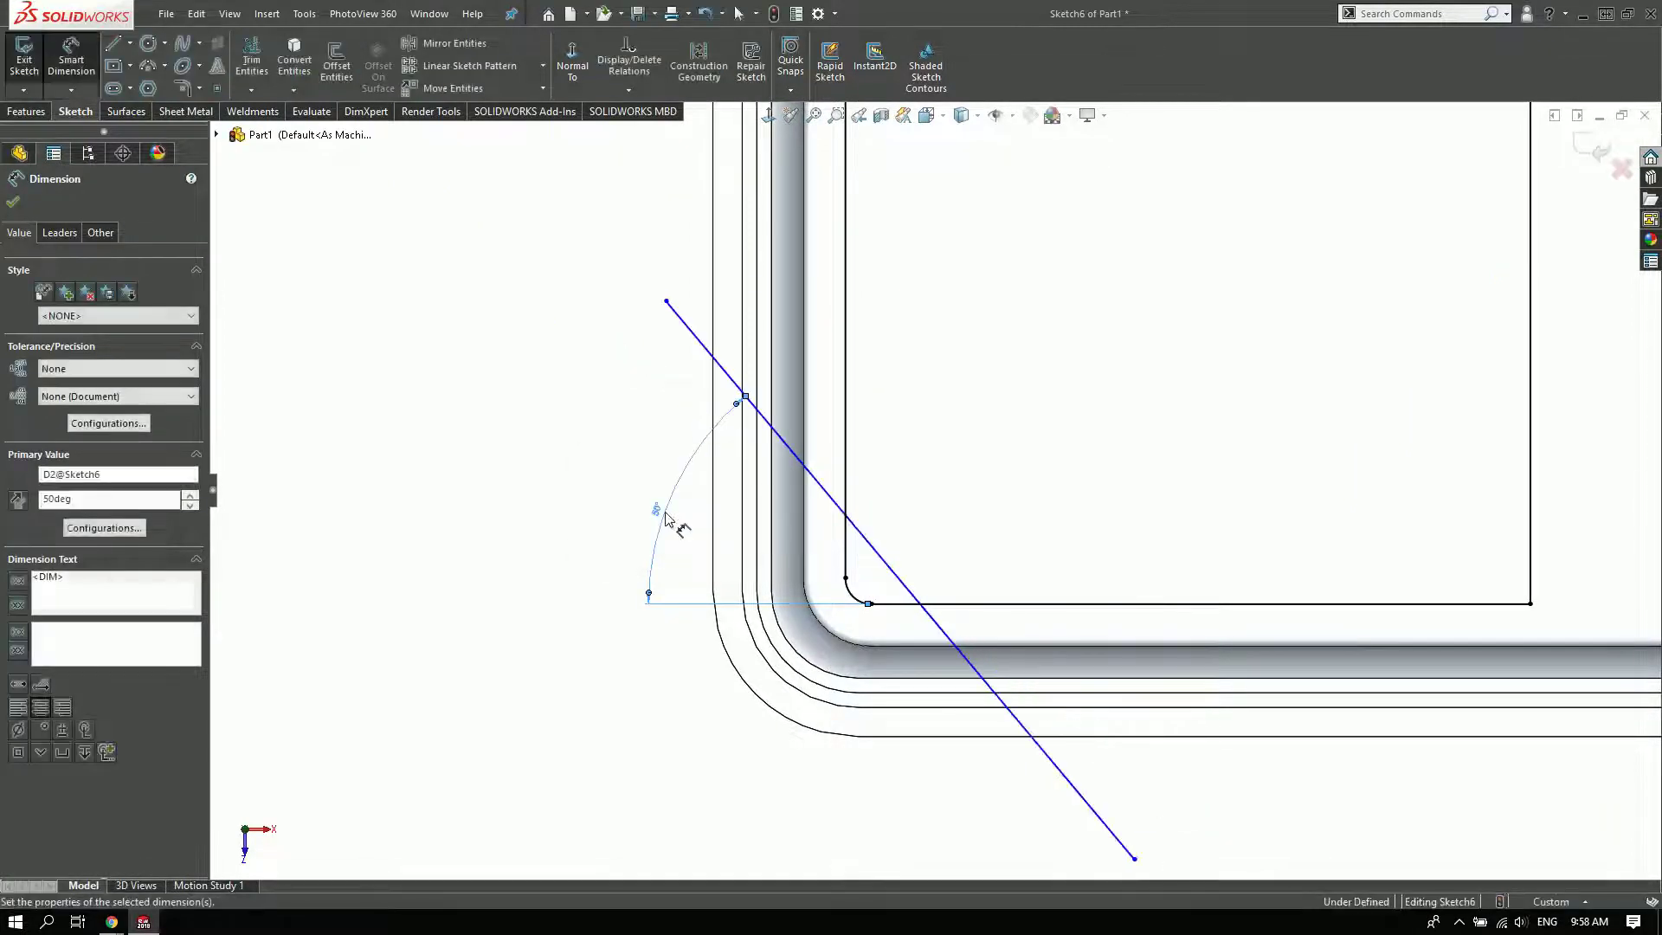
left_click(448, 559)
- Dimension the line's floor-edge crossing 20 mm from the inner vertical edge
left_click(871, 605)
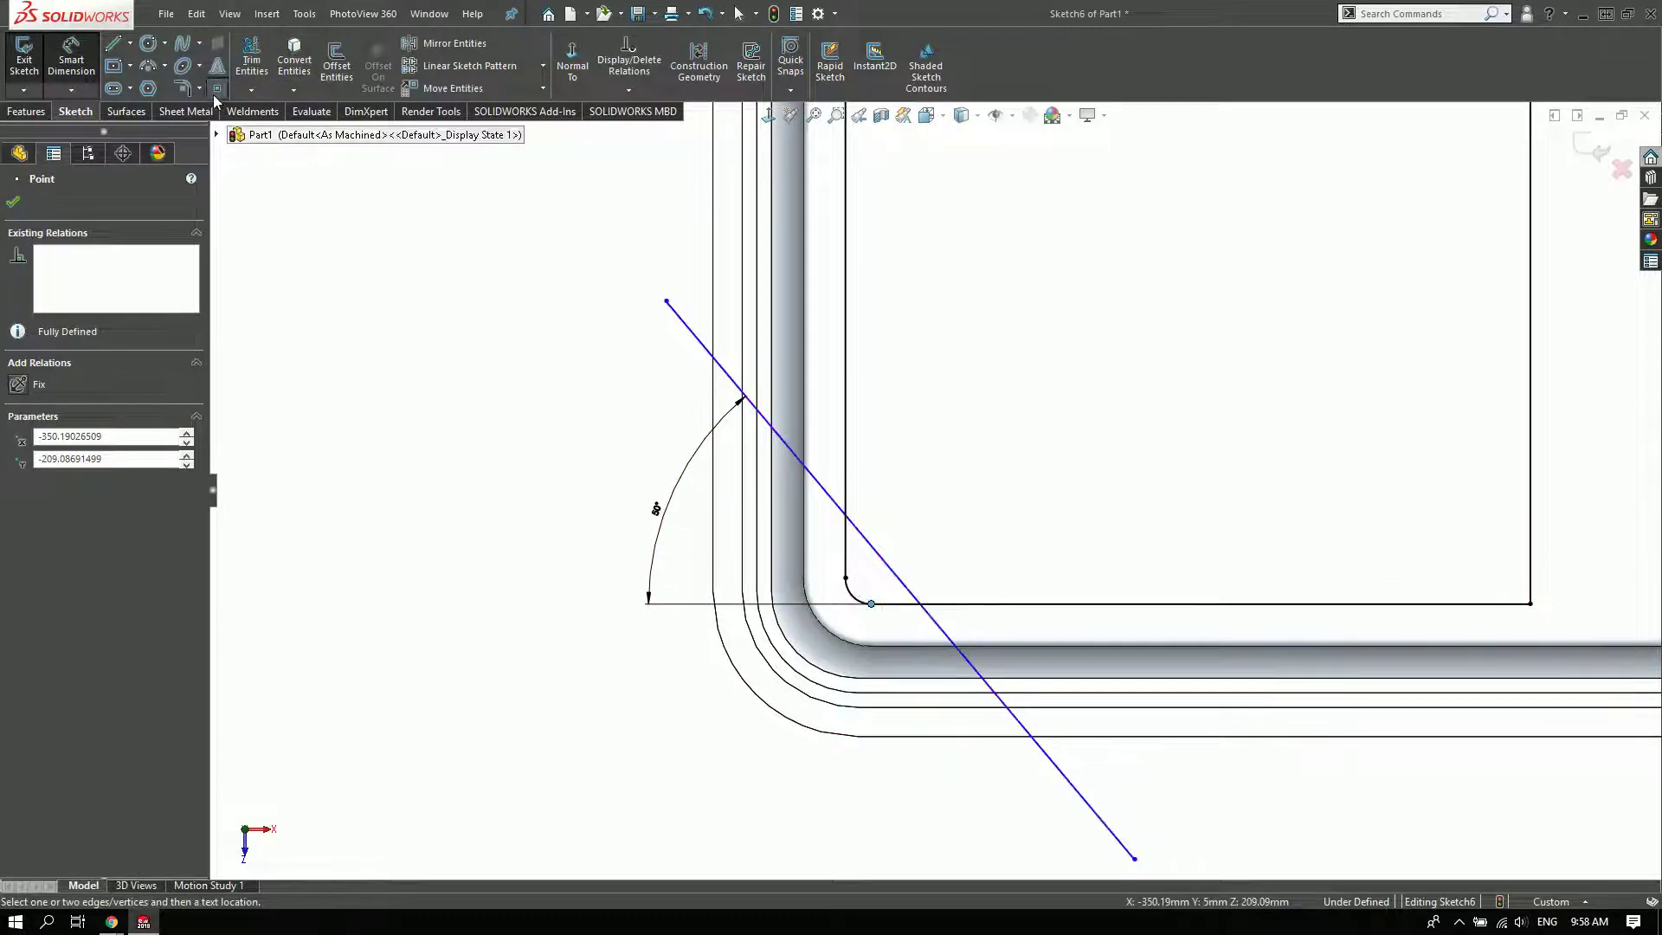
scroll(900, 620, "down", 3)
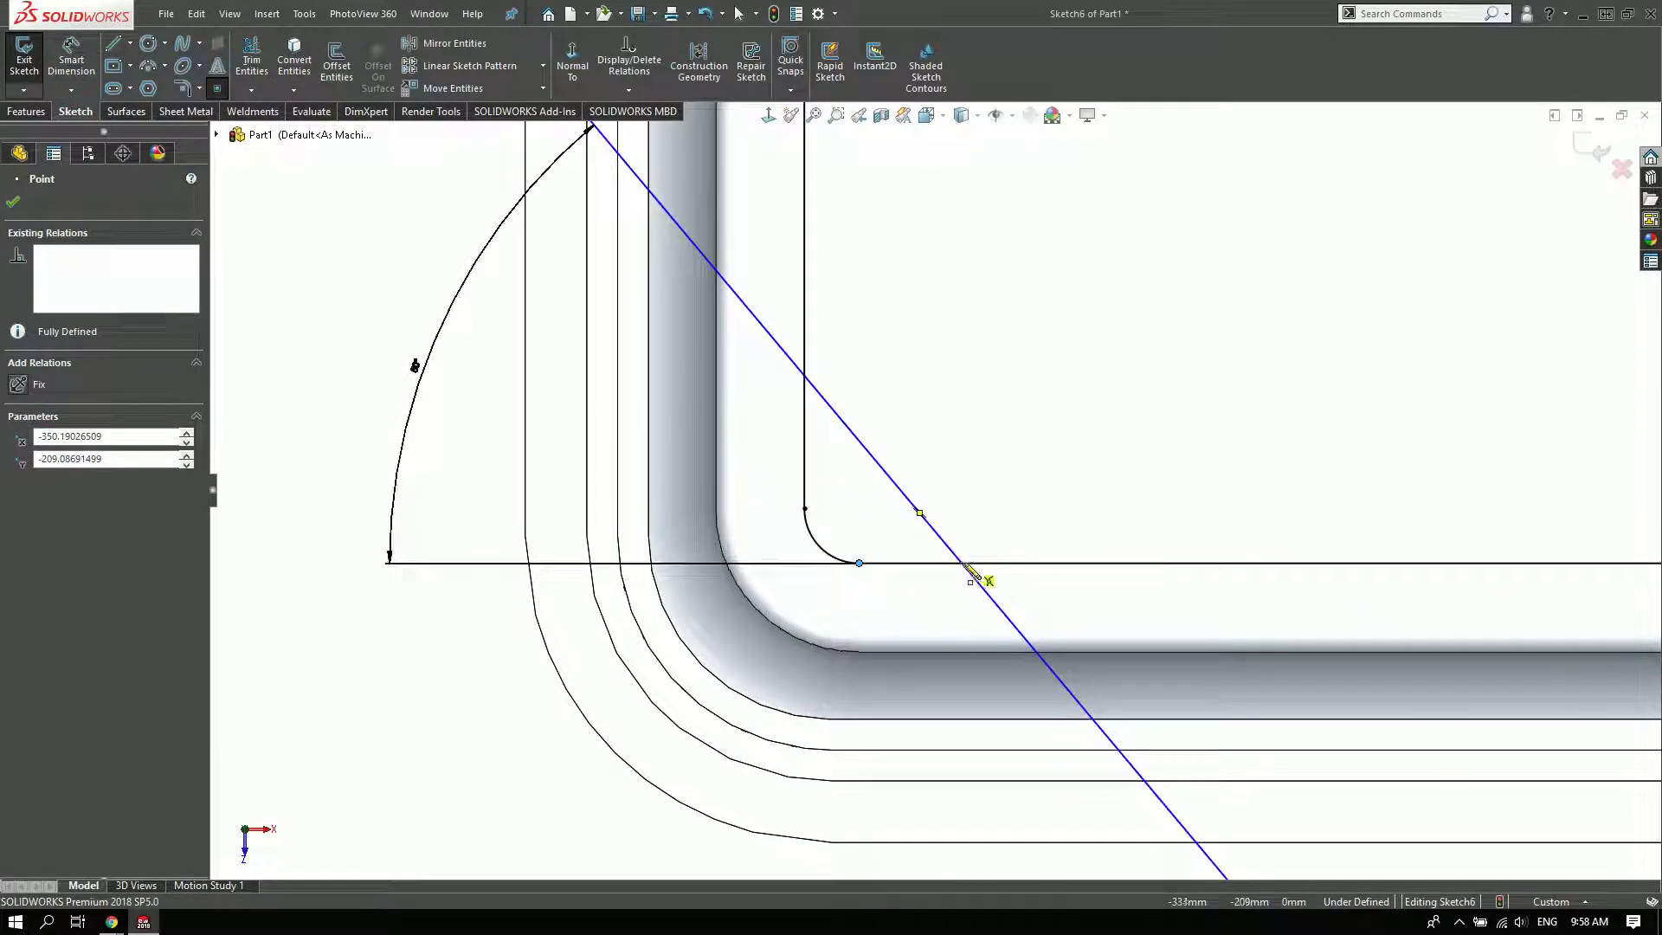
left_click(1058, 467)
left_click(963, 565)
left_click_drag(963, 564, 948, 563)
scroll(948, 563, "up", 3)
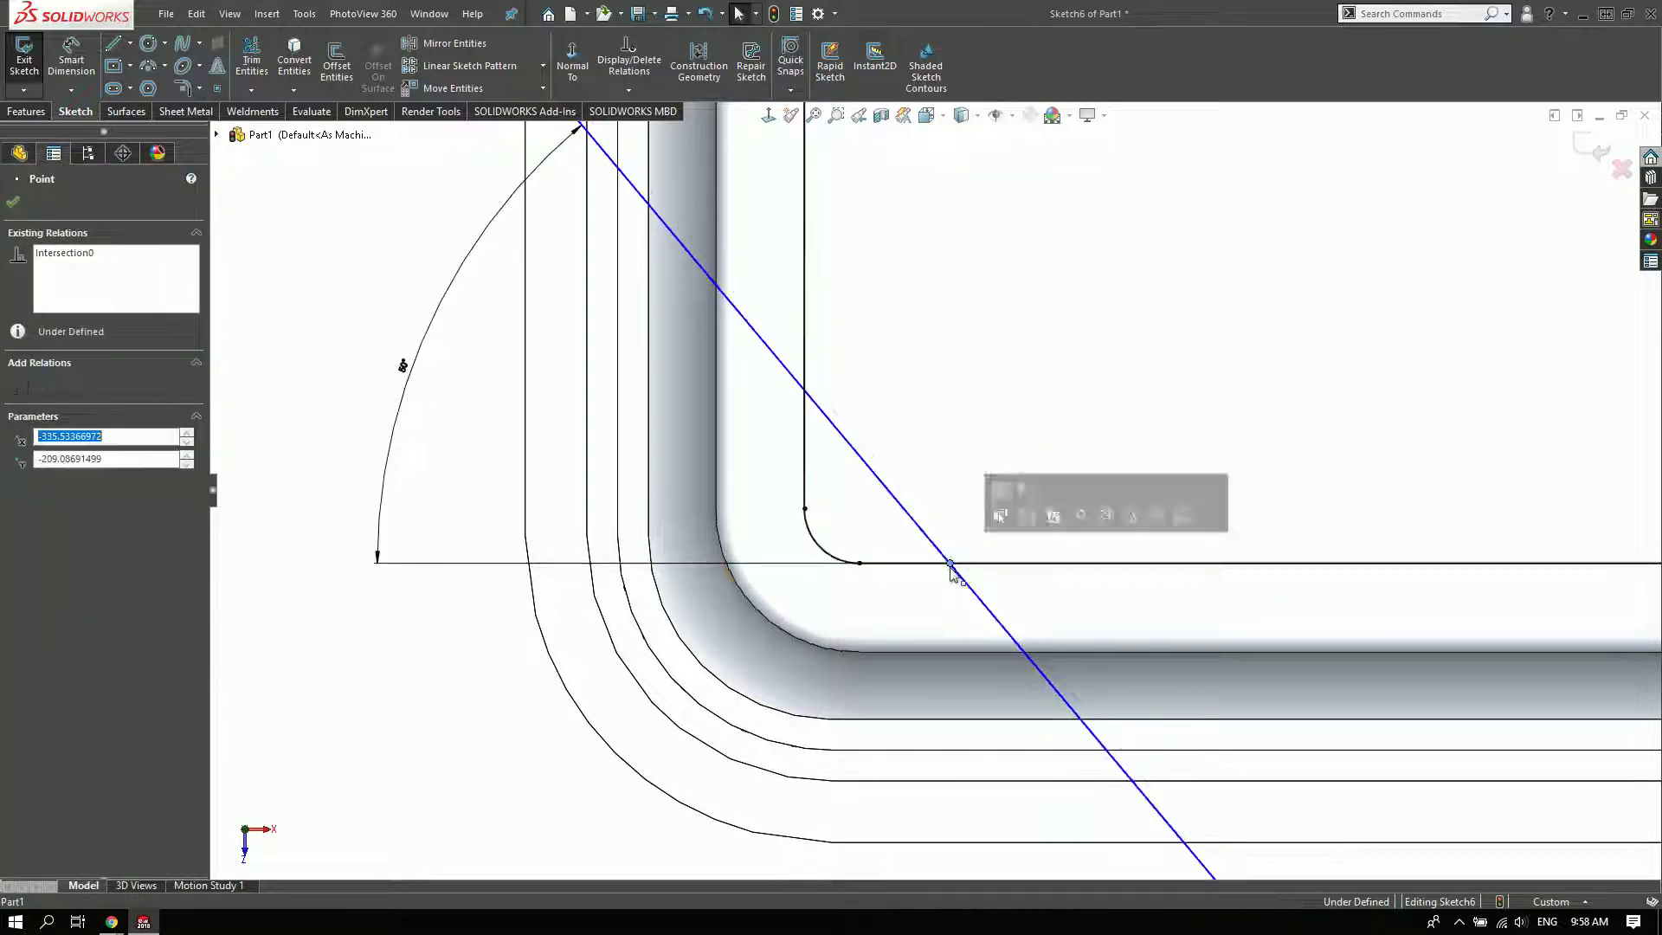
left_click(465, 743)
scroll(846, 613, "down", 3)
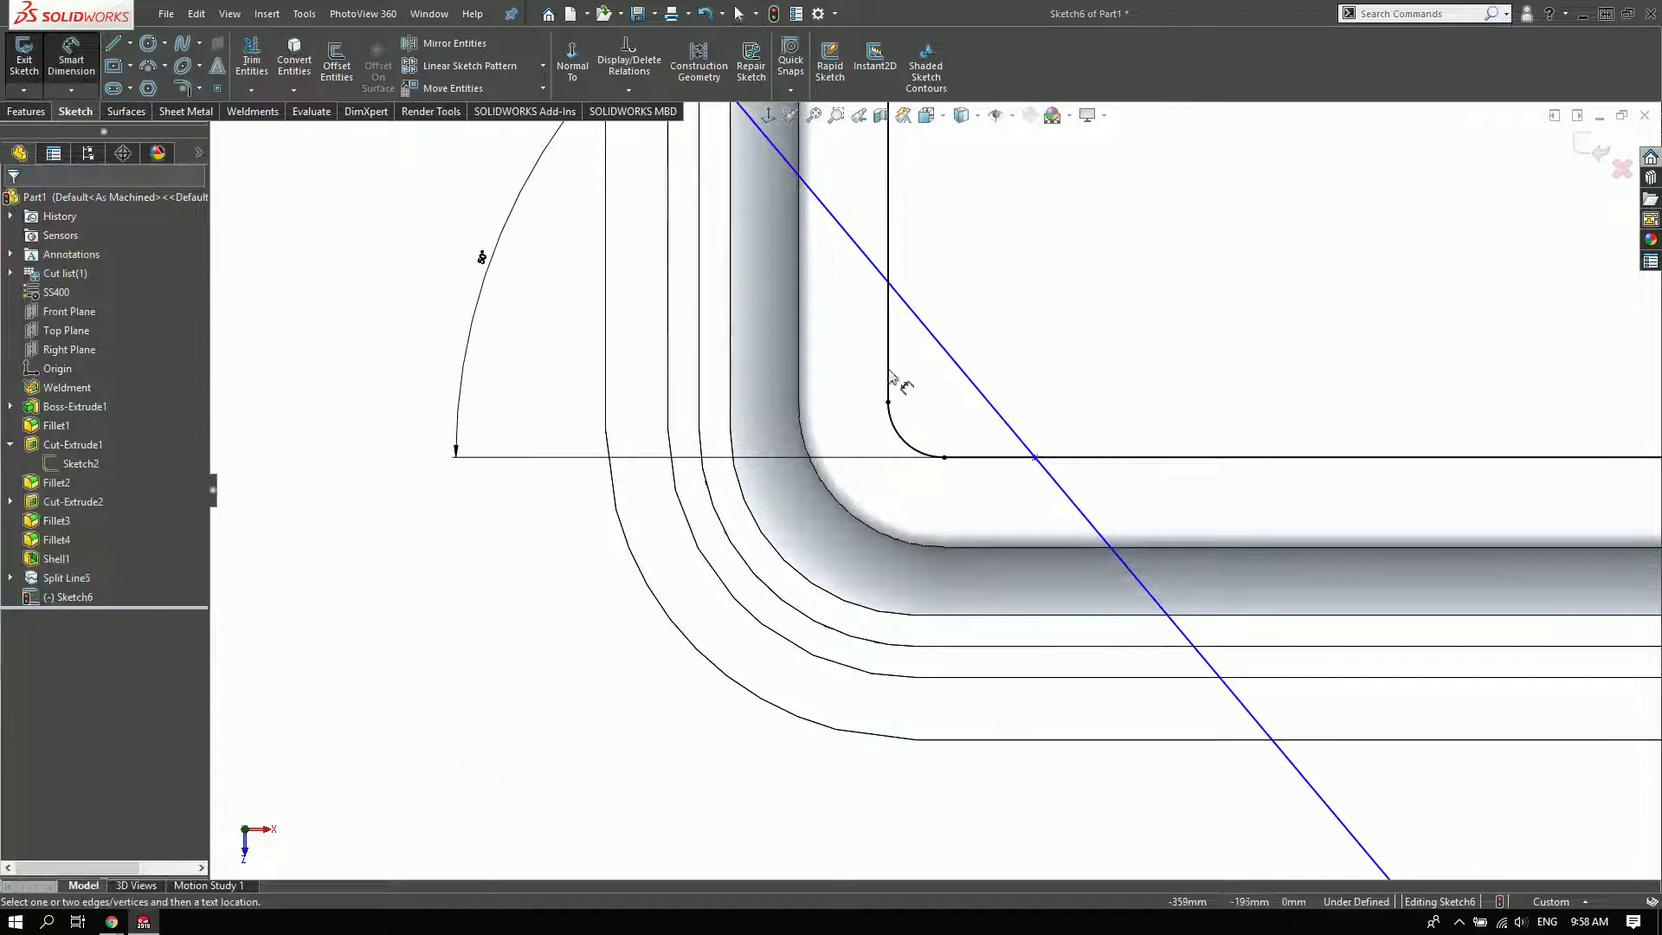
left_click(935, 398)
left_click(1035, 459)
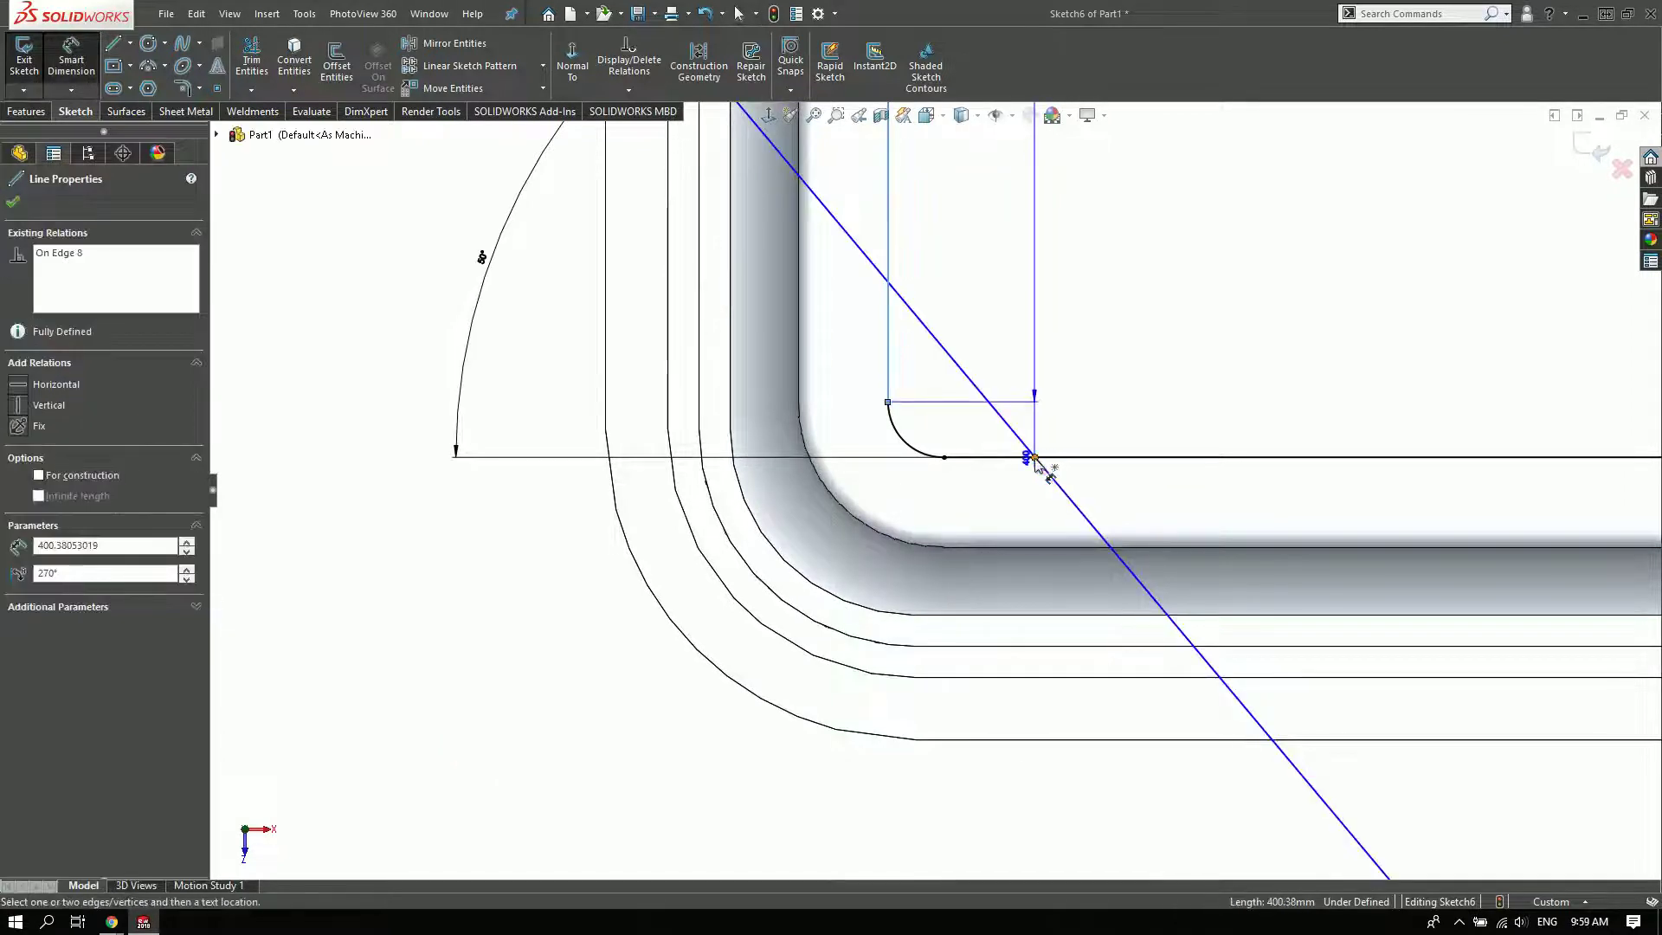
left_click(983, 801)
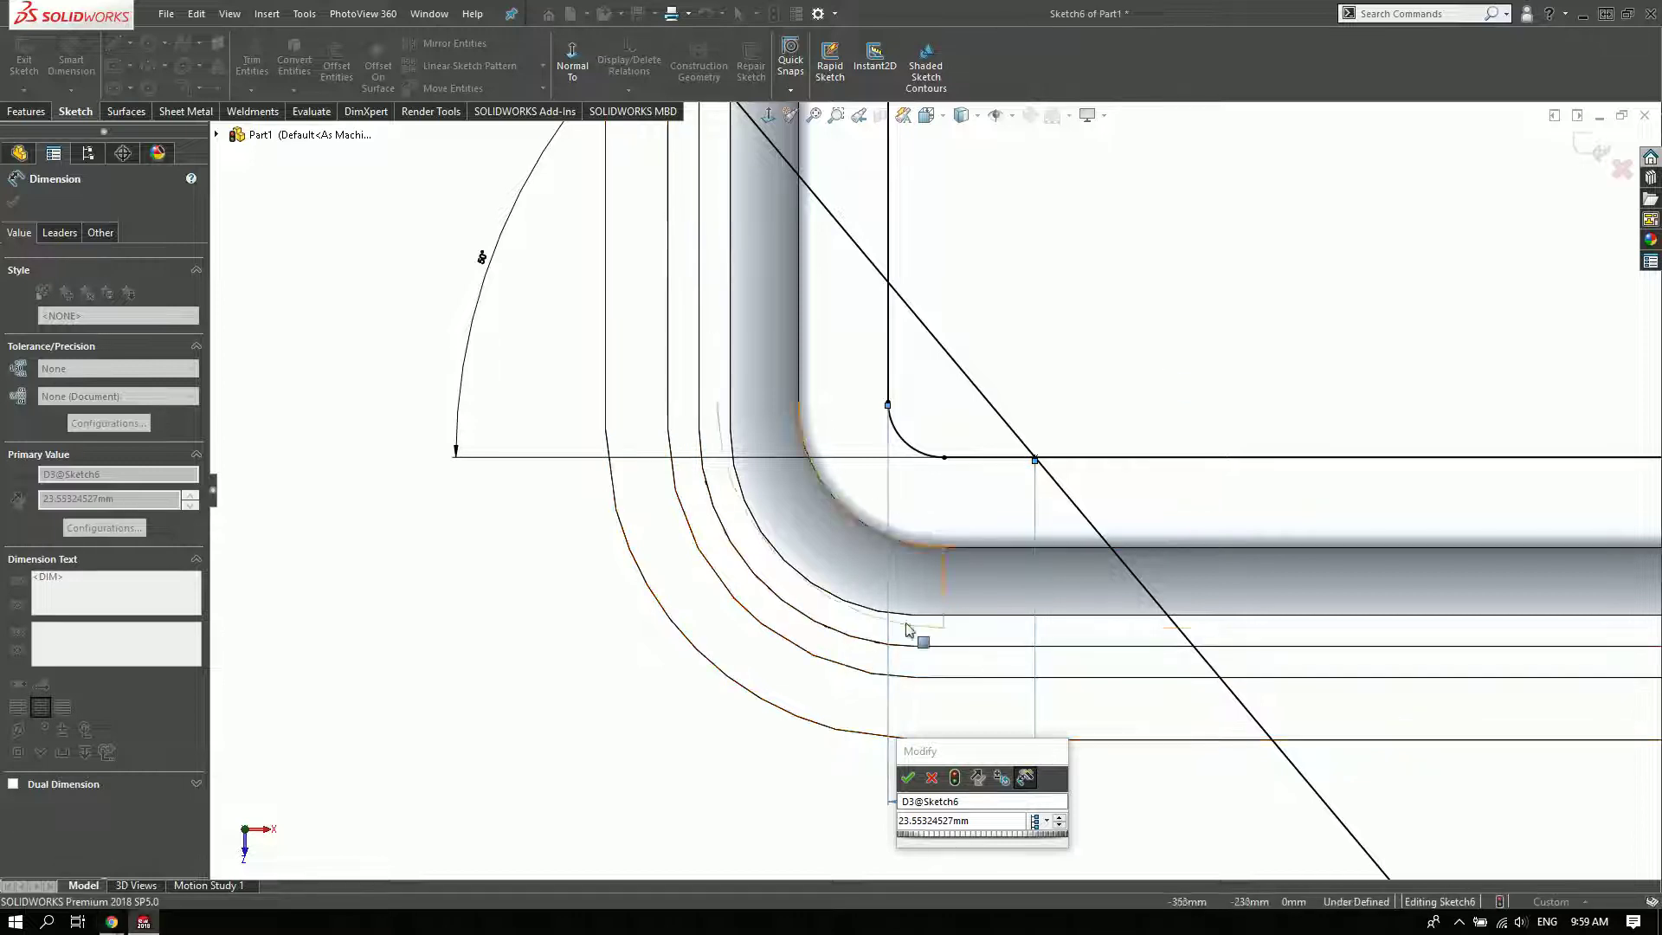
type("20")
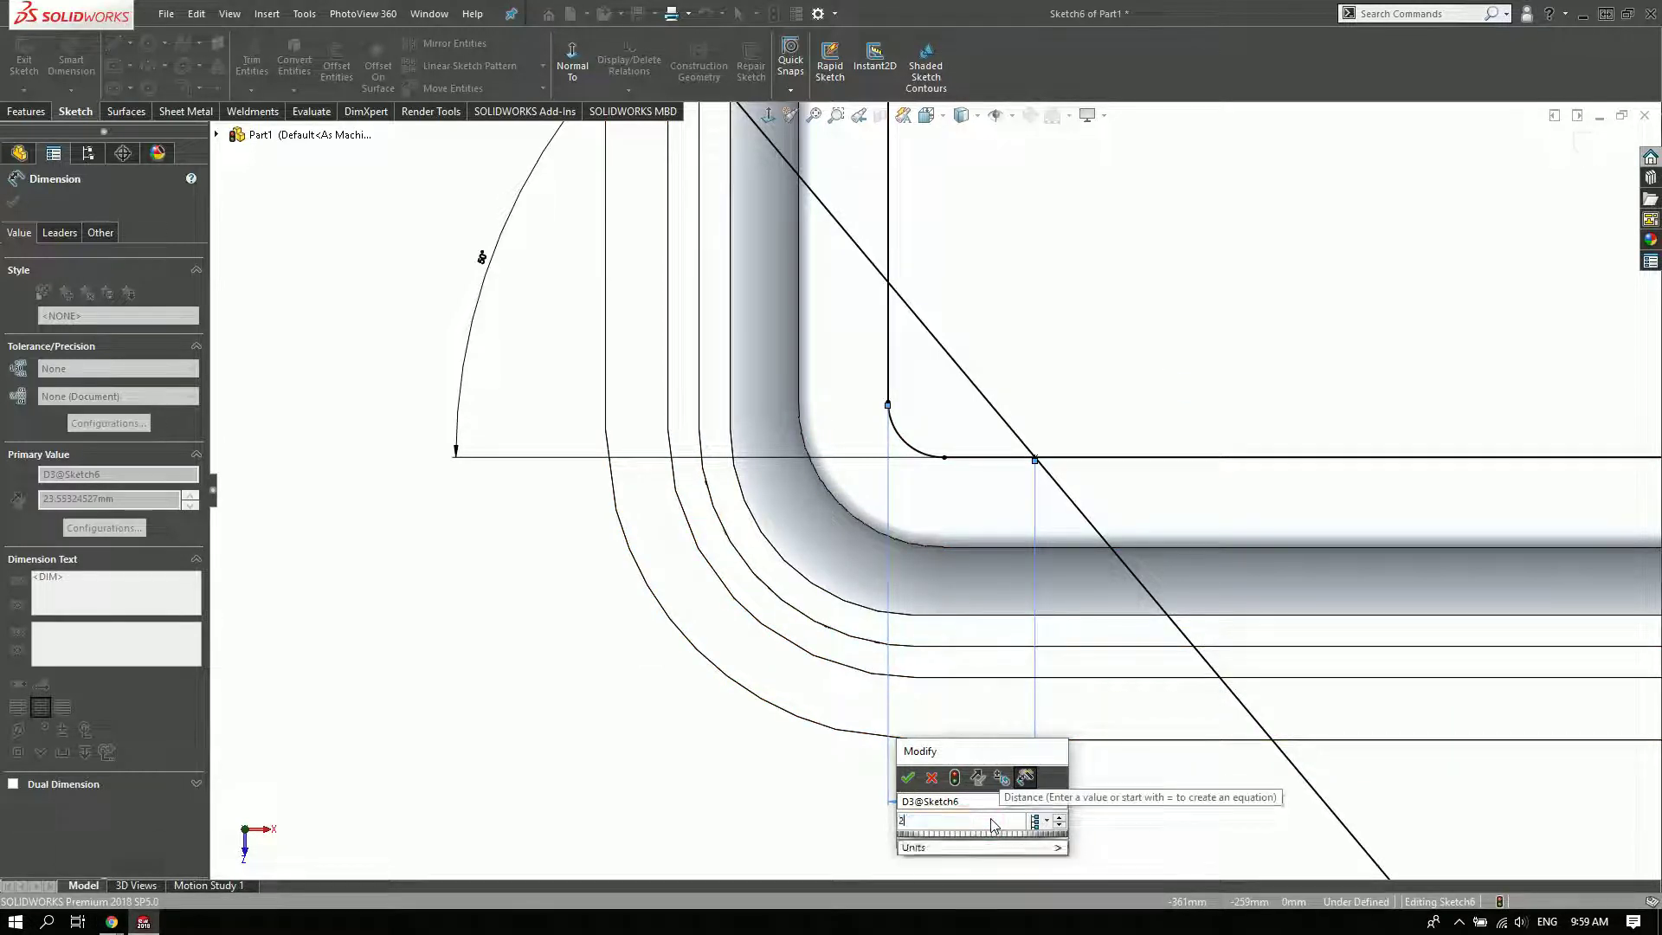
key("Return")
key("Escape")
- Extend both ends of the diagonal line well past the tray and select it
scroll(660, 779, "up", 5)
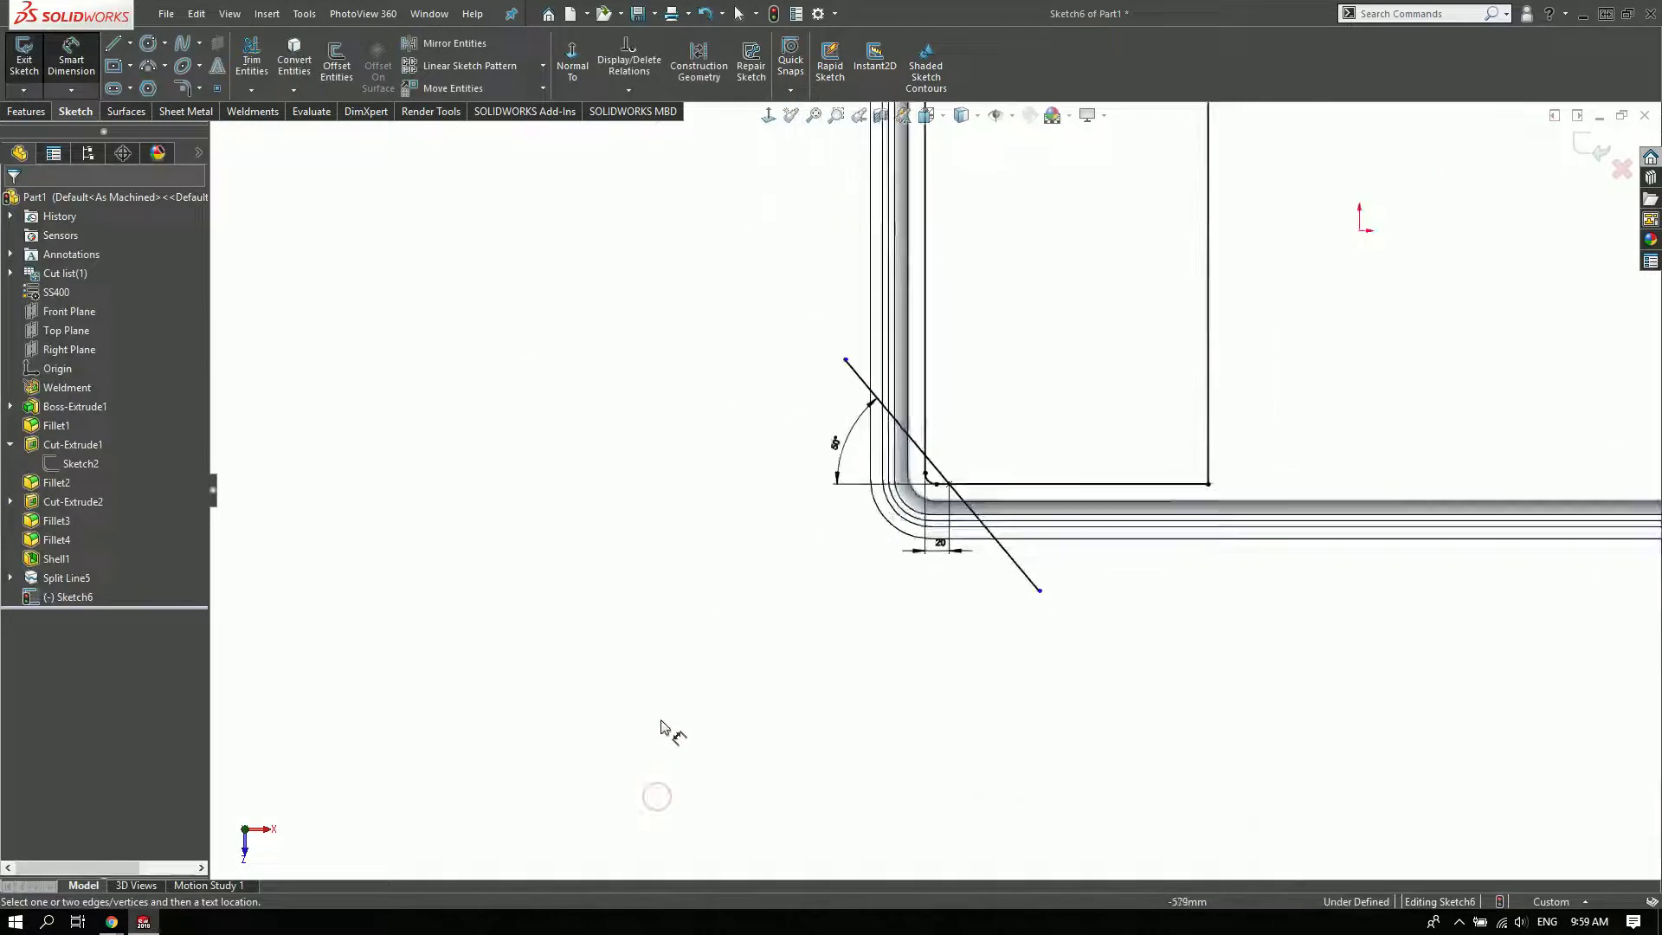
right_click(692, 489)
key("Escape")
scroll(918, 468, "up", 3)
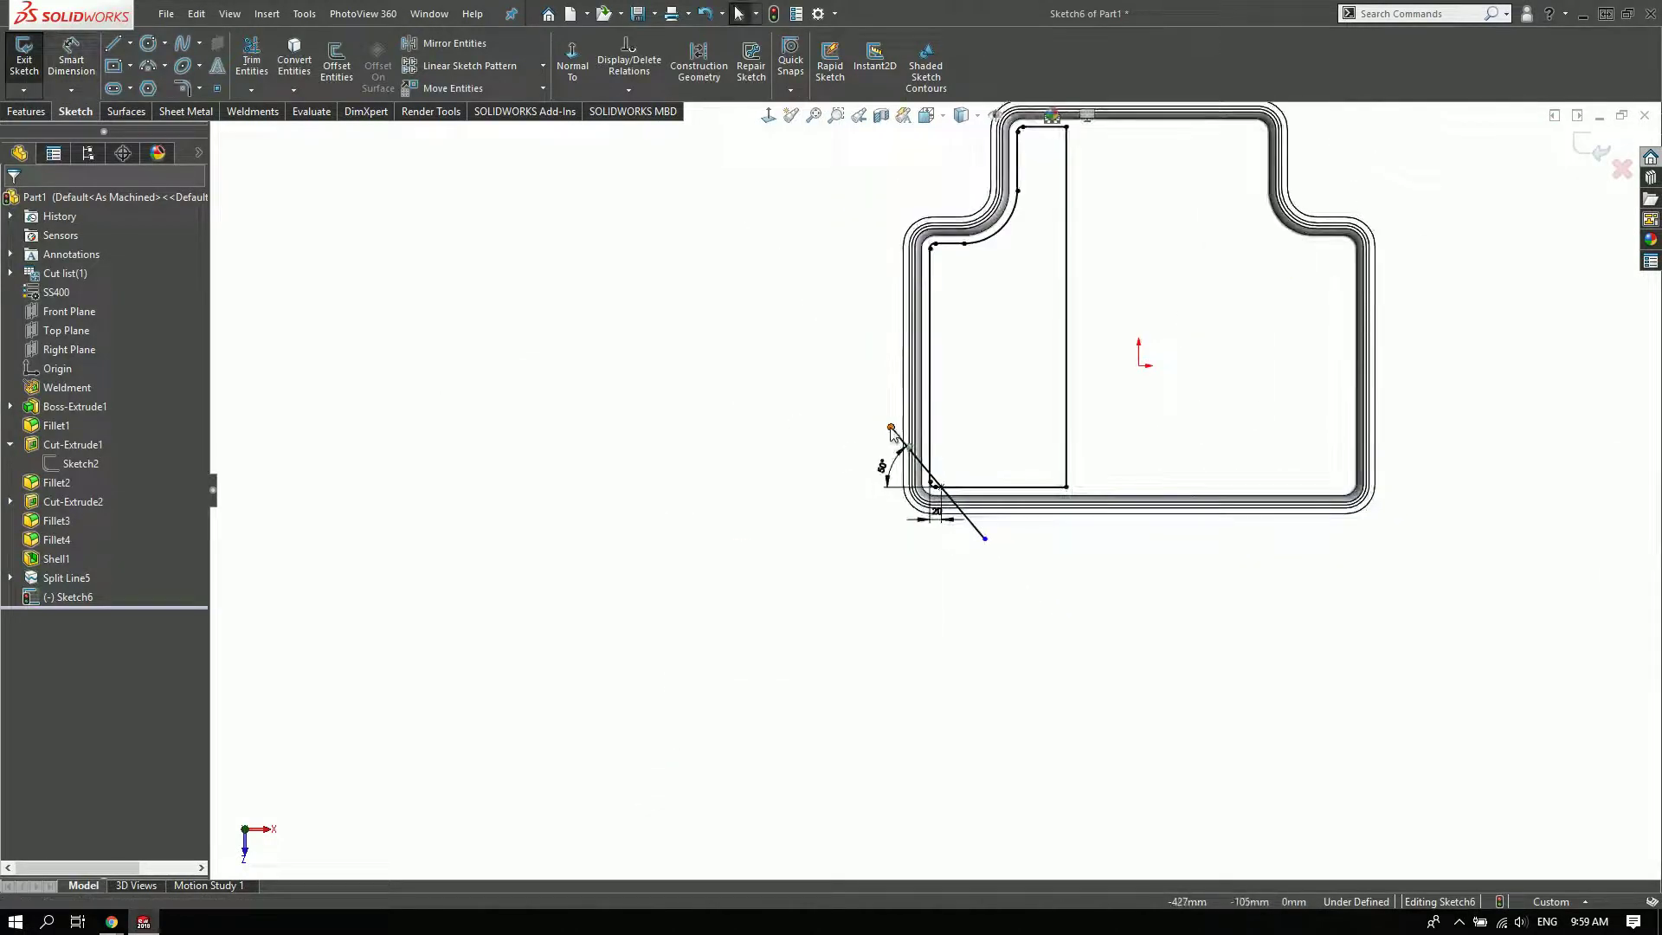
left_click_drag(892, 427, 701, 201)
left_click_drag(985, 539, 1199, 793)
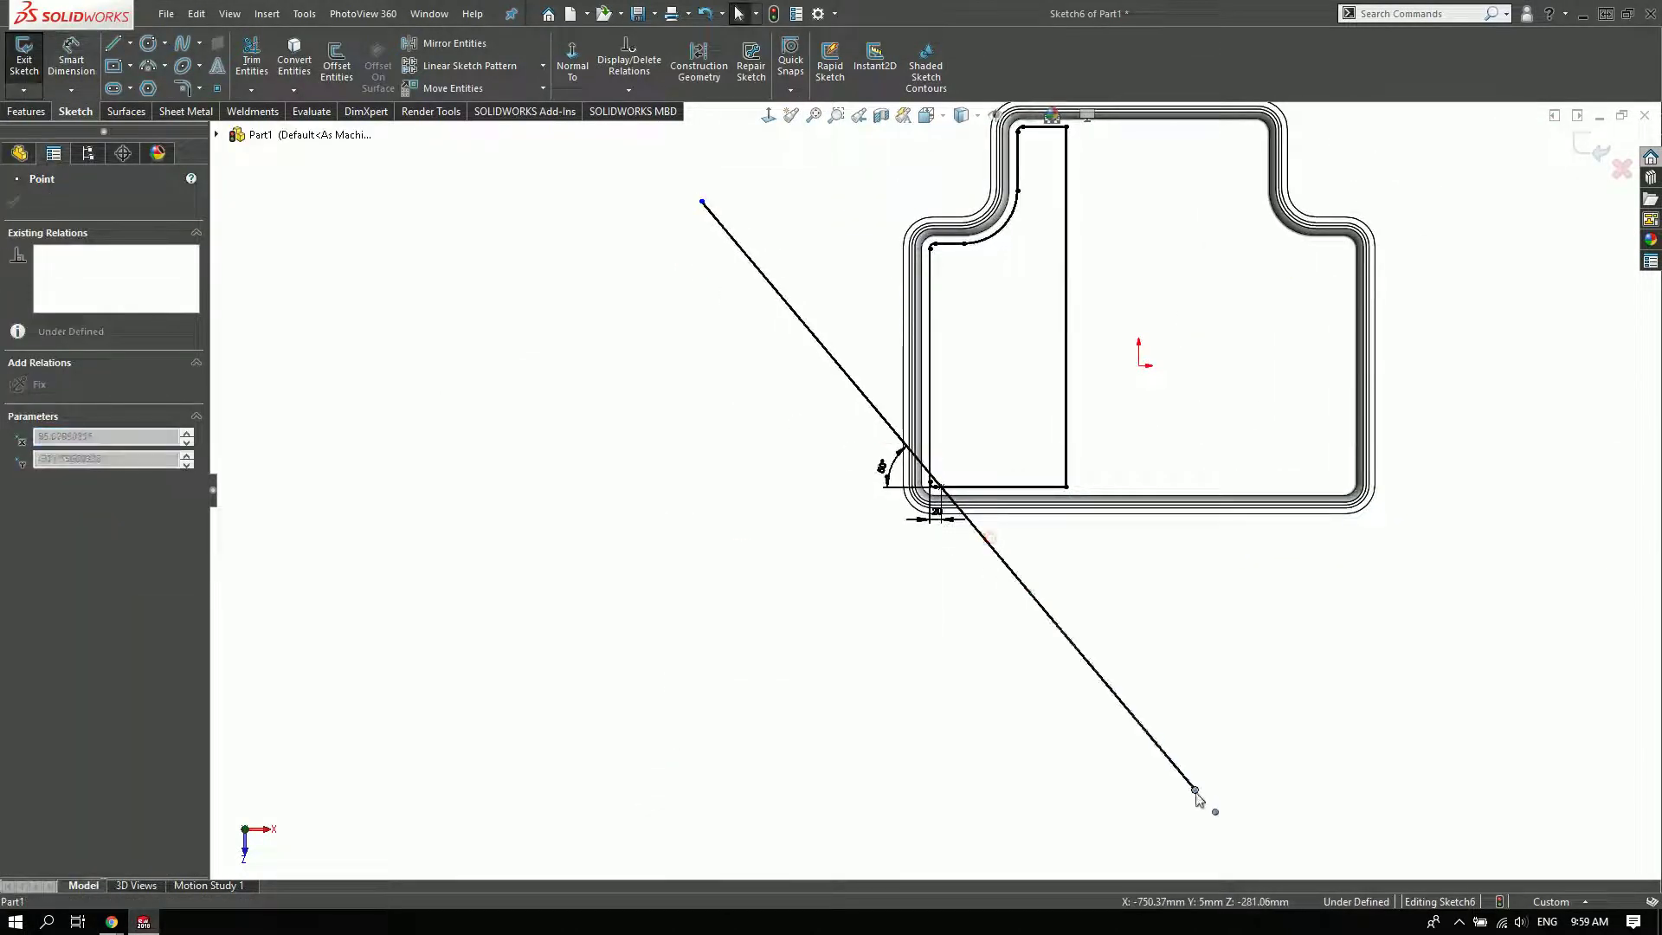
left_click(783, 643)
left_click(659, 491)
left_click(876, 409)
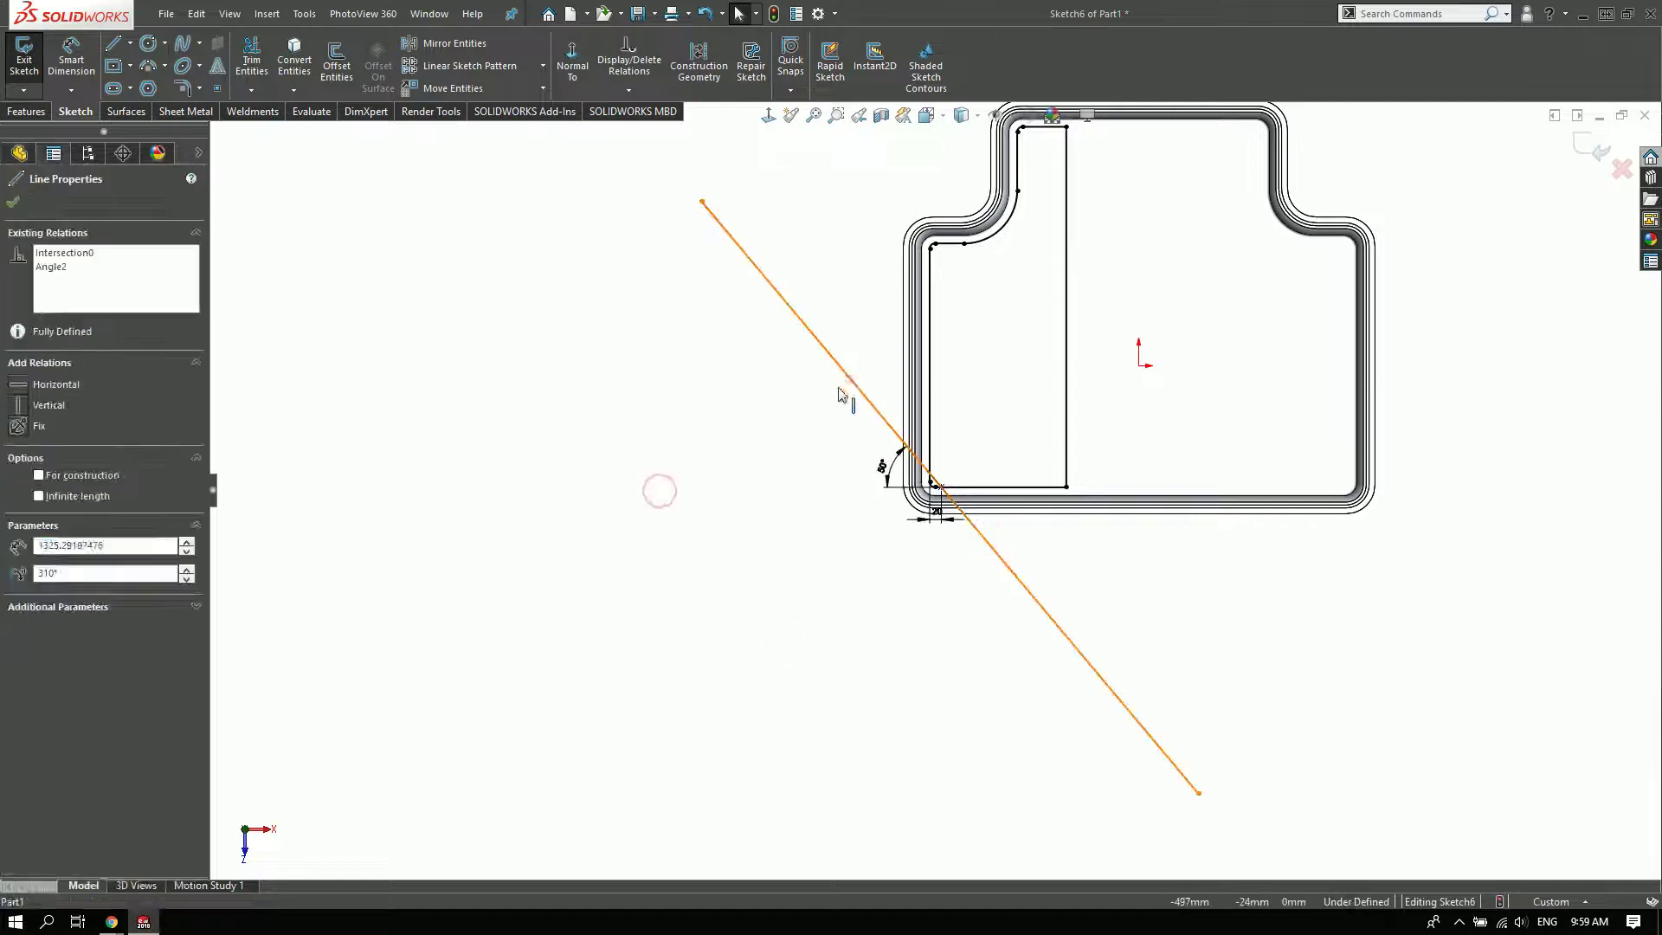
scroll(953, 472, "down", 5)
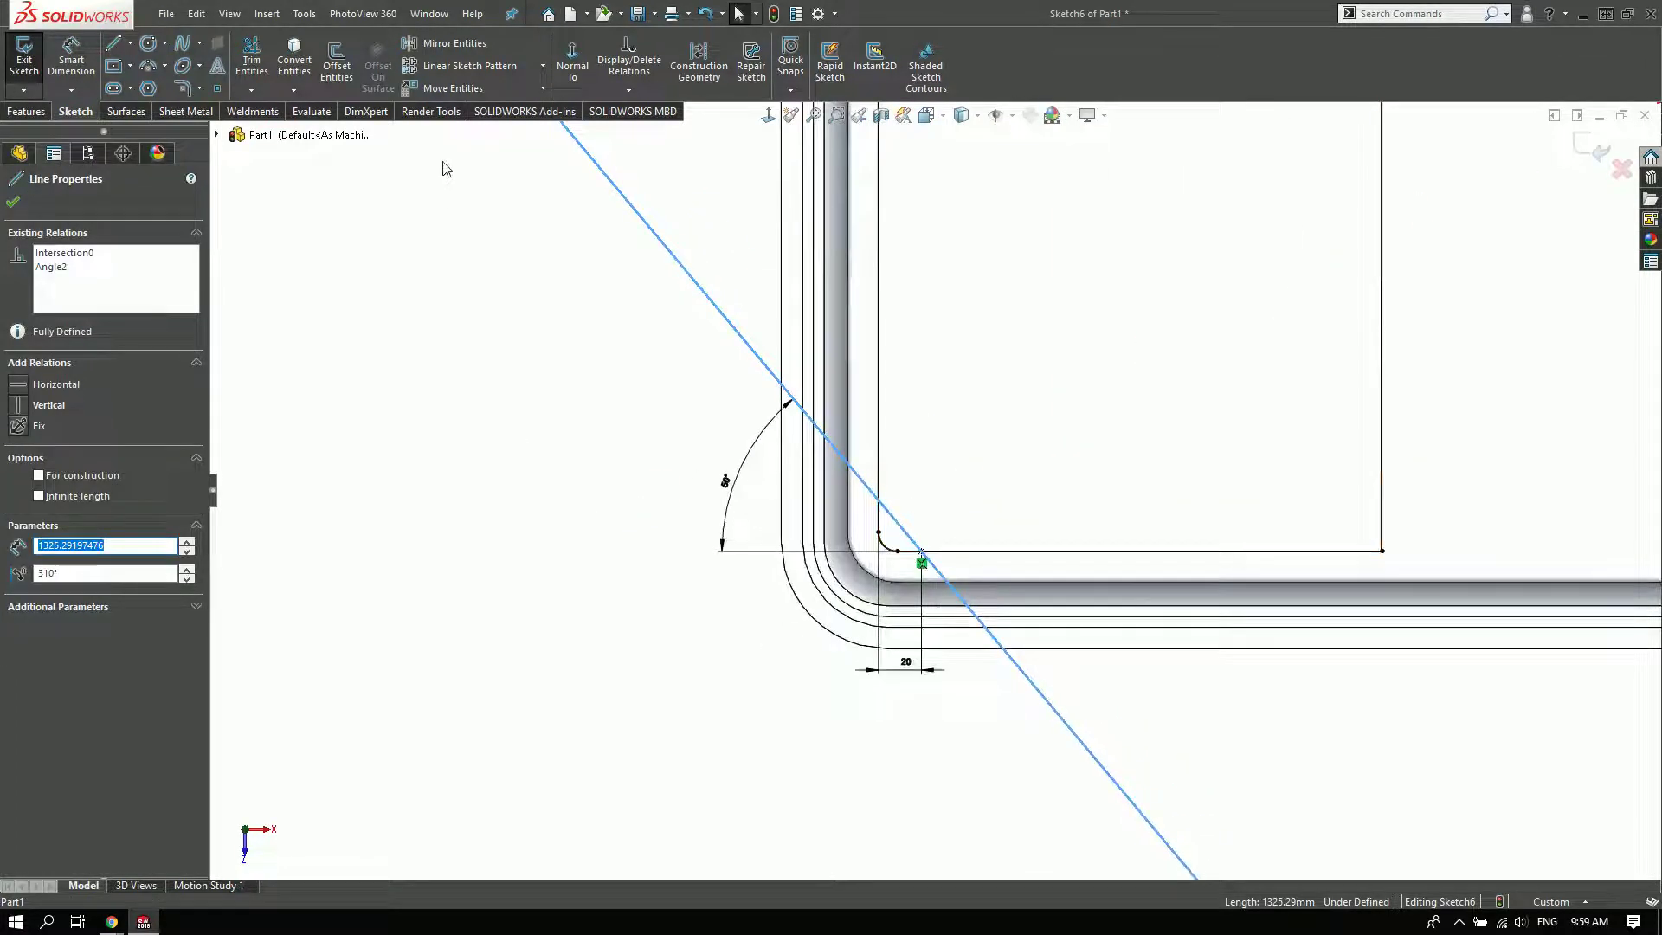
left_click(467, 65)
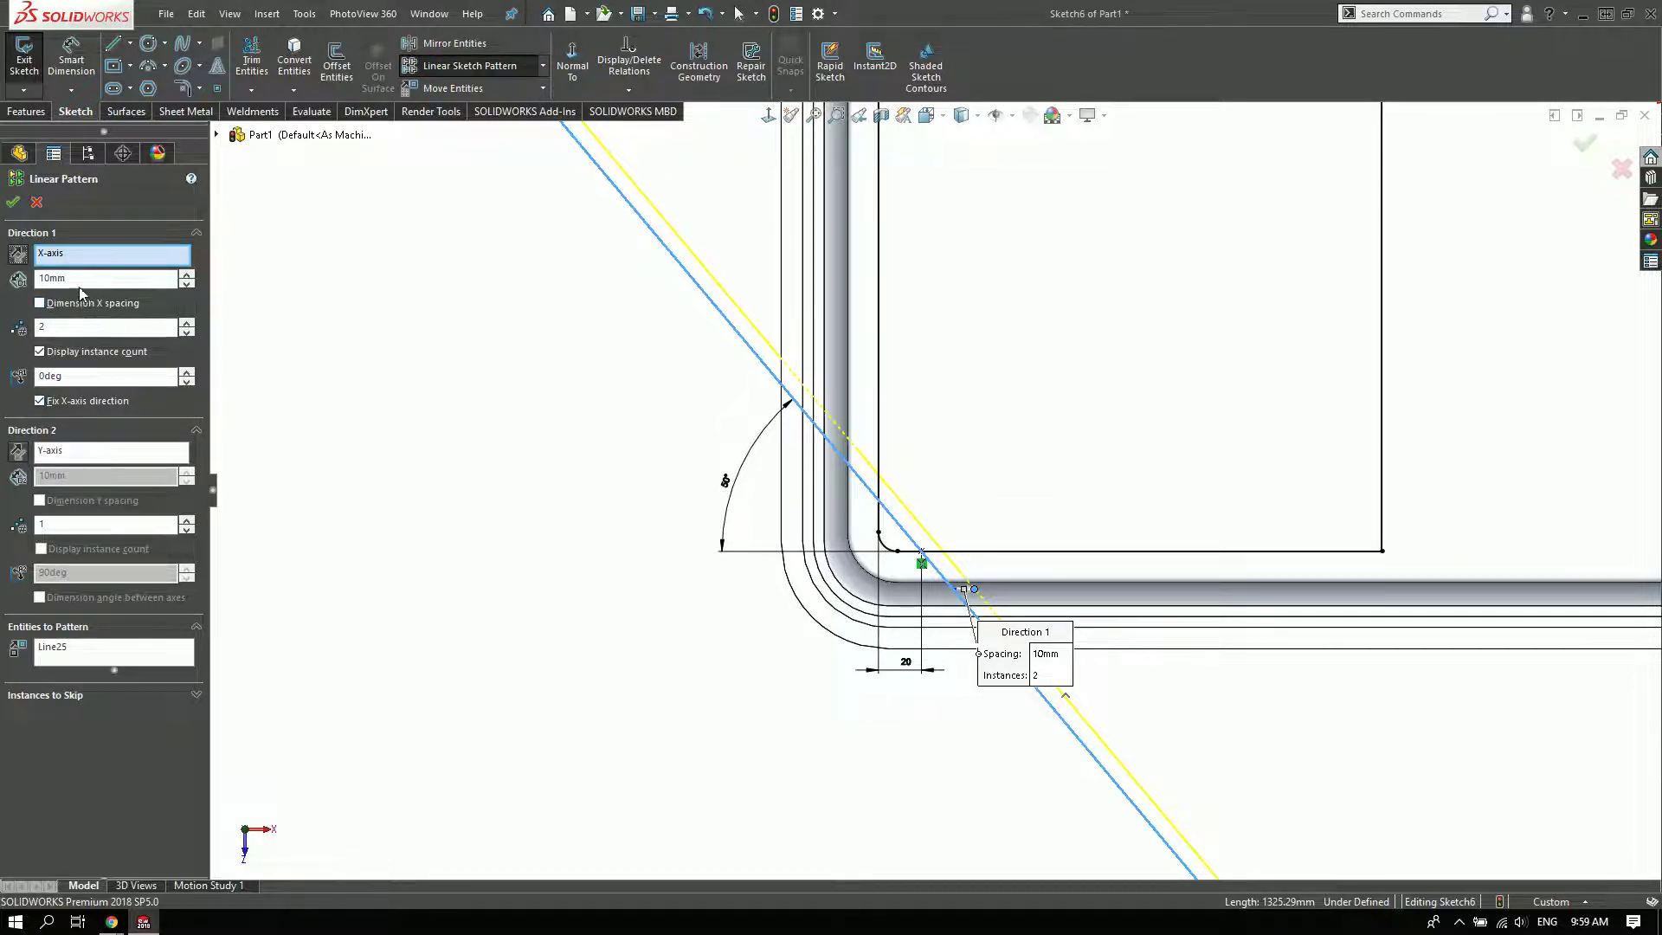
- Pattern the diagonal line into 38 copies at 20 mm spacing with Dimension X spacing enabled
type("12")
key("Return")
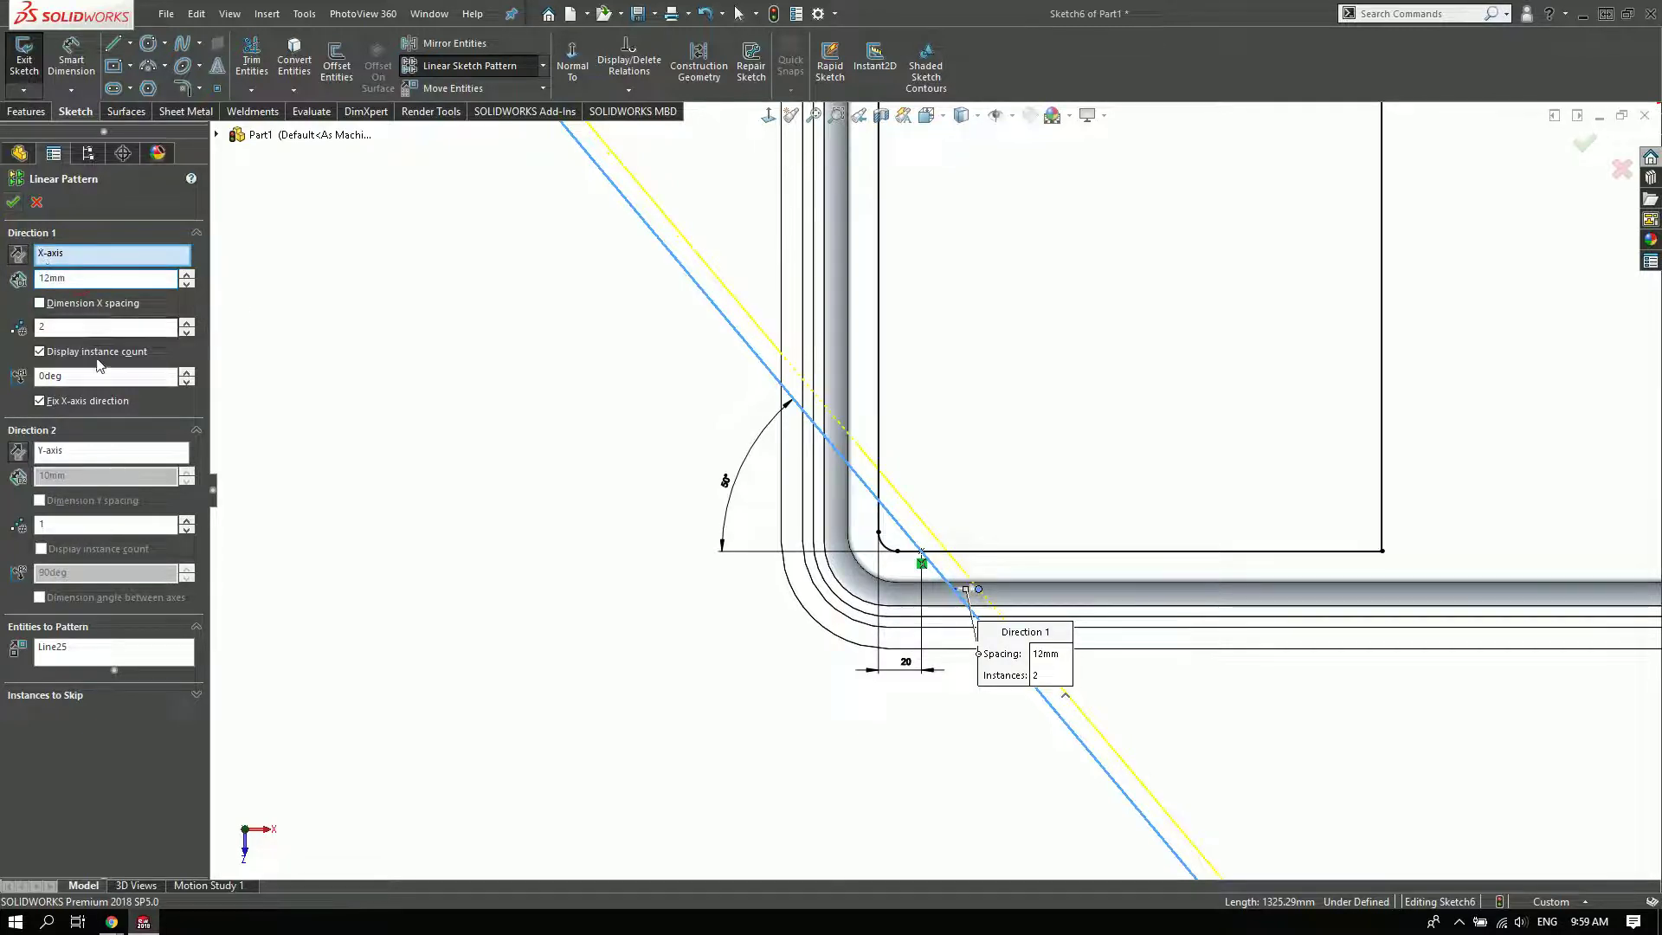
left_click(40, 304)
scroll(1013, 342, "down", 5)
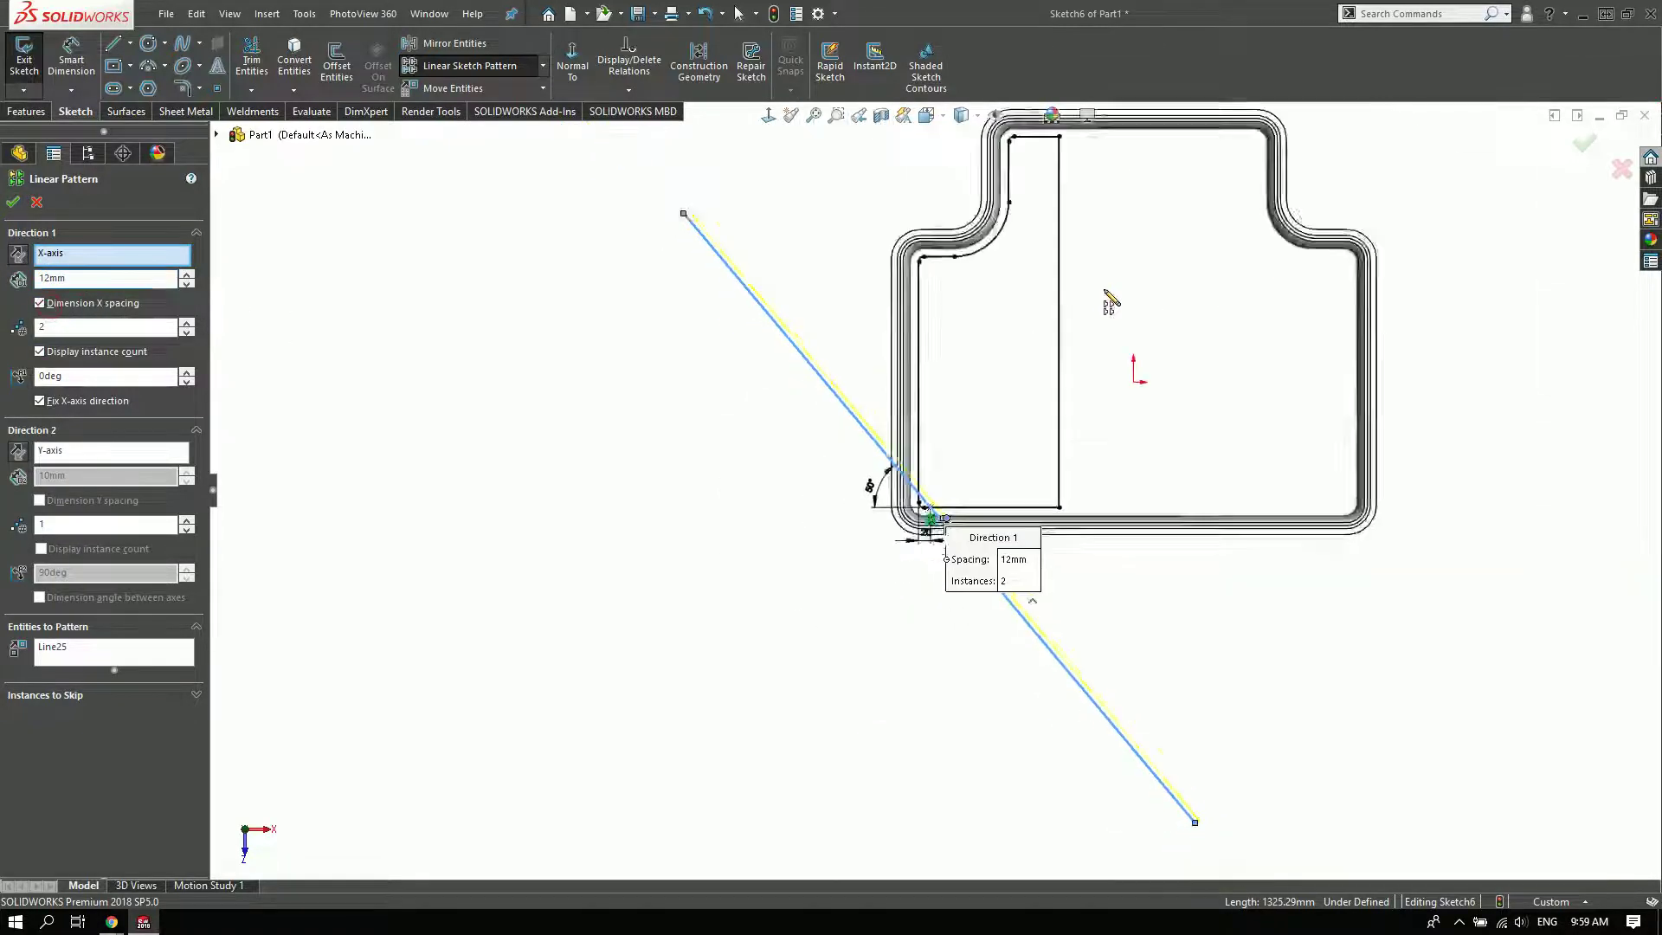
left_click(185, 324)
left_click(186, 325)
left_click(186, 328)
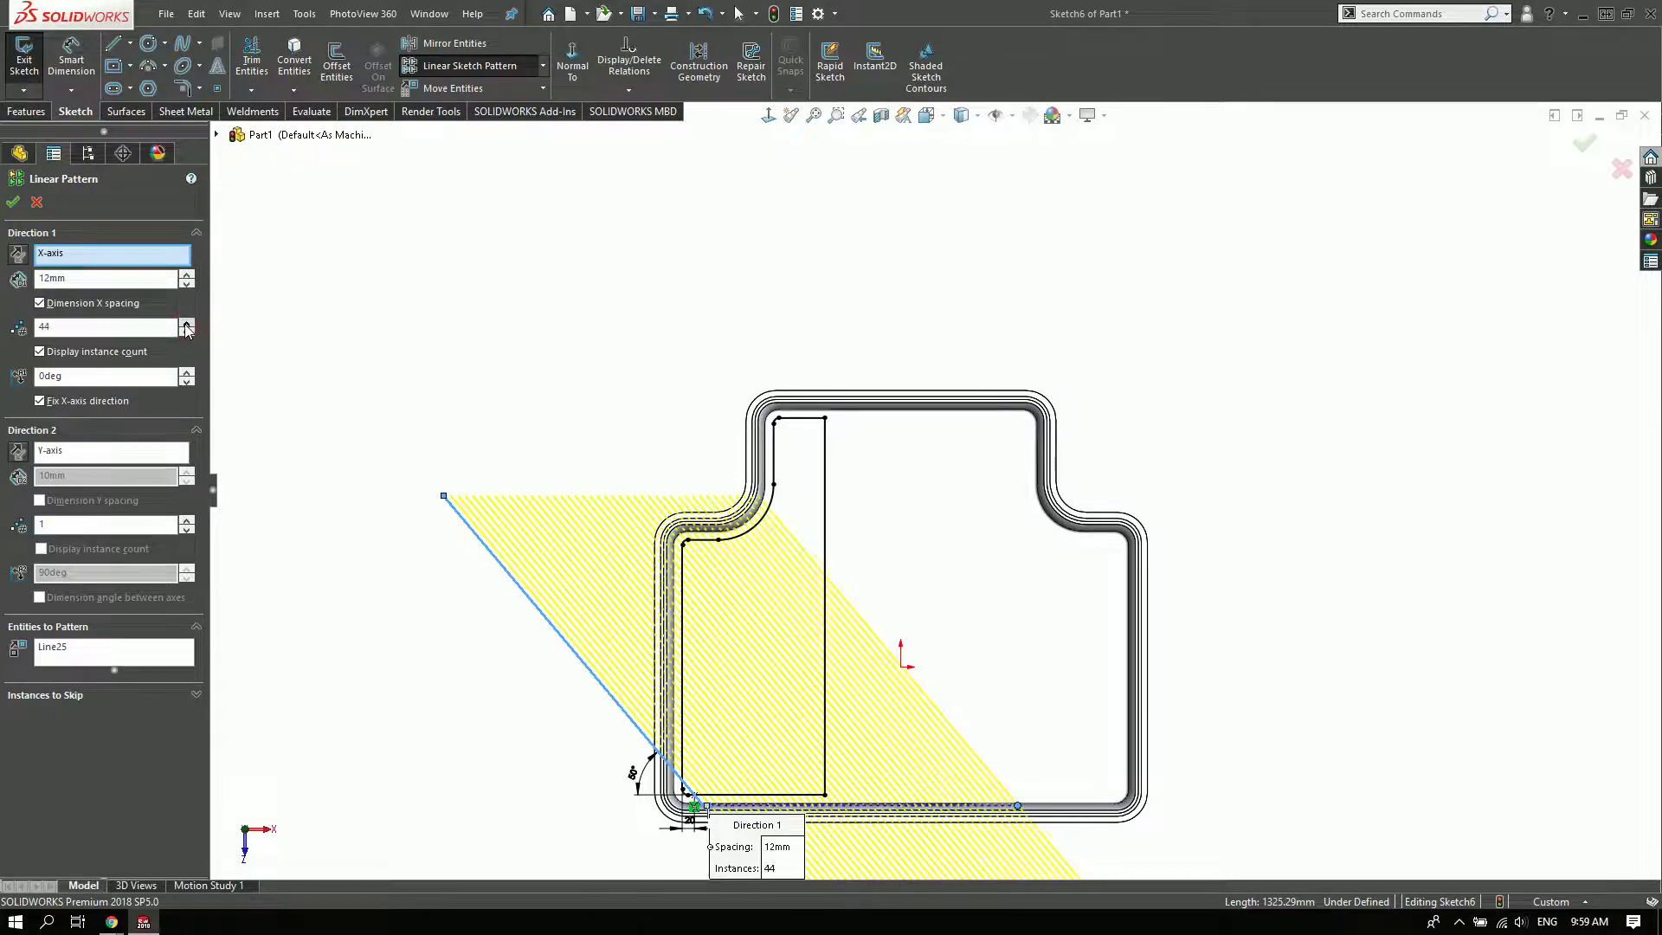
left_click_drag(173, 278, 13, 277)
type("20")
key("Return")
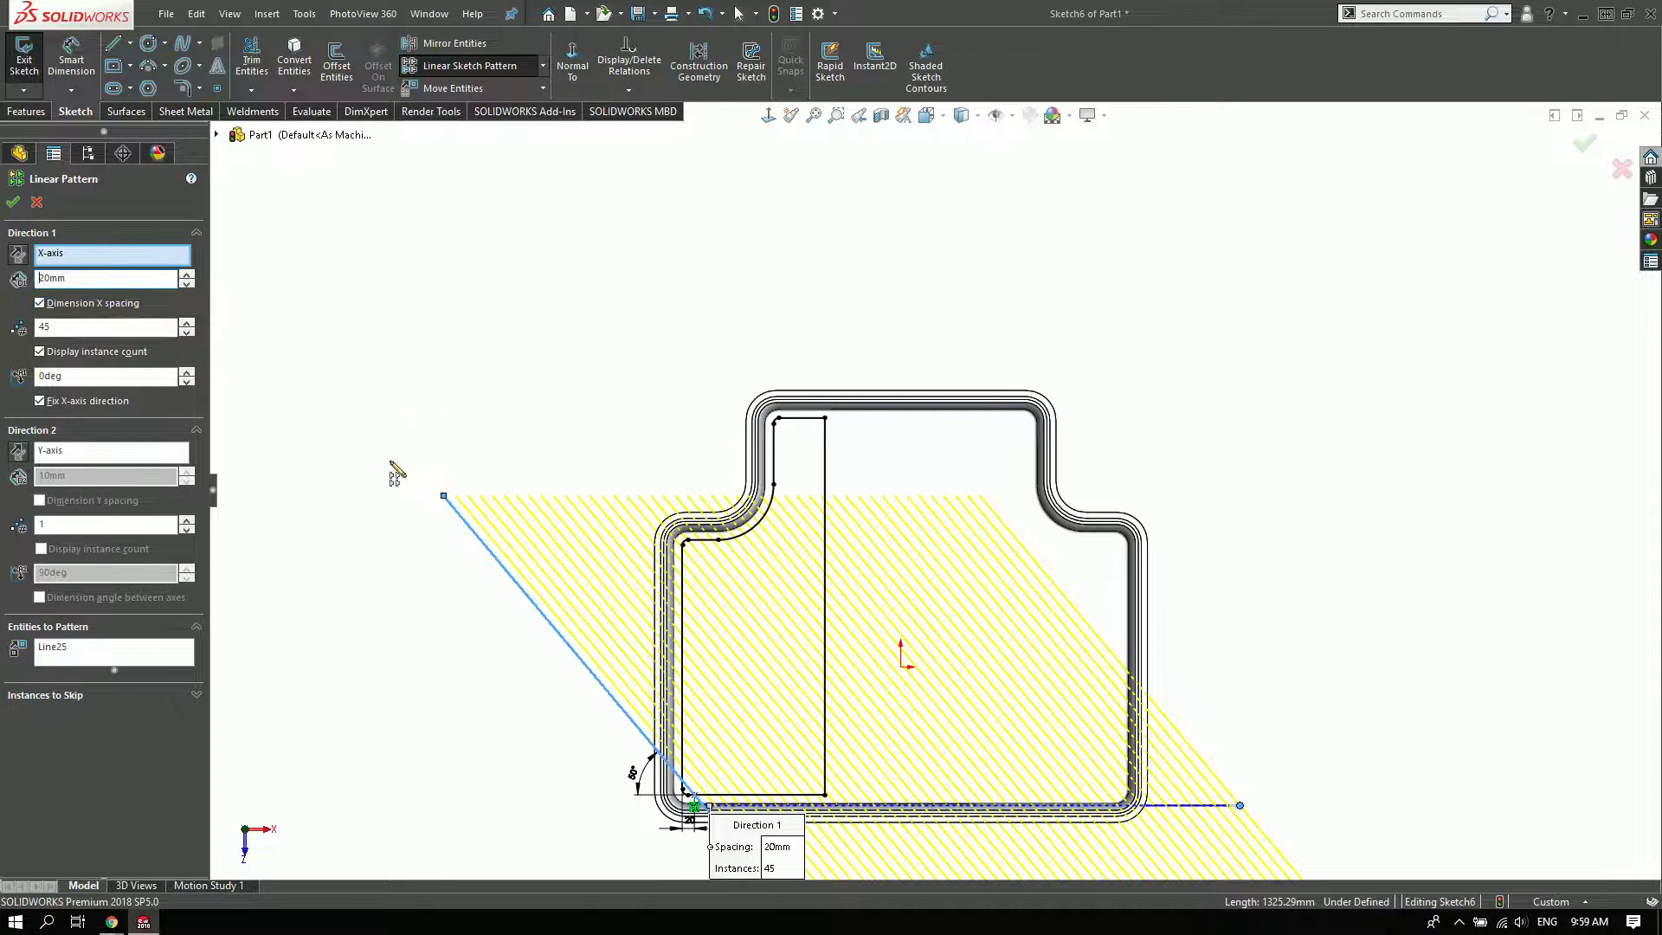
scroll(702, 567, "down", 1)
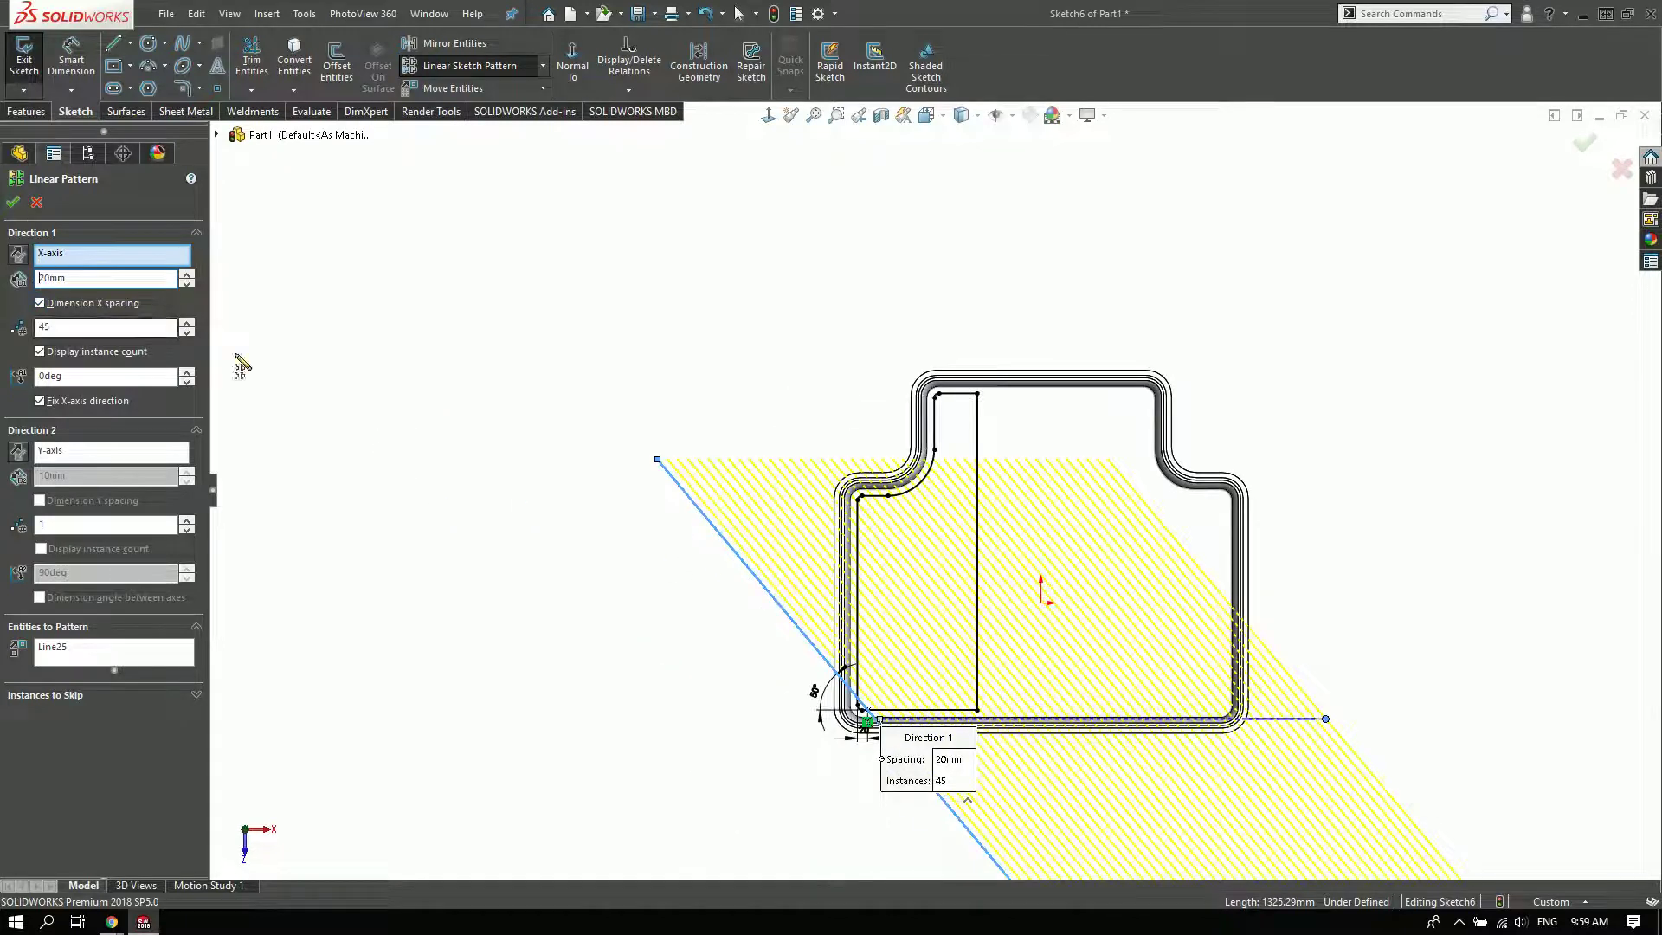
left_click(186, 336)
left_click(187, 335)
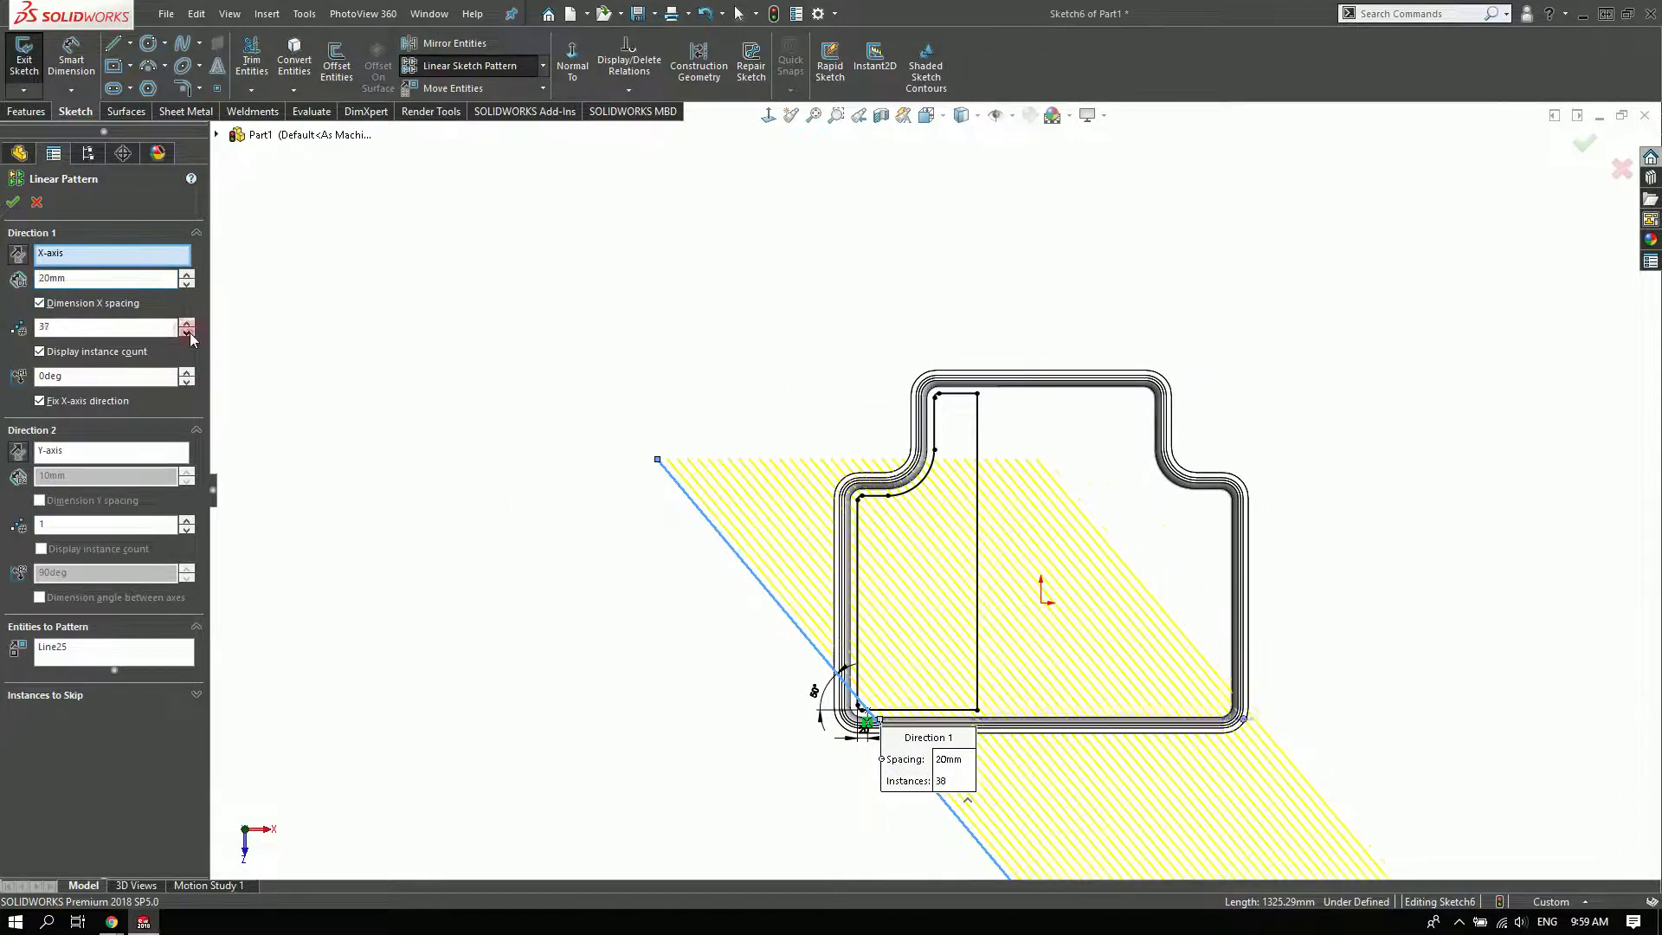
left_click(187, 321)
key("Return")
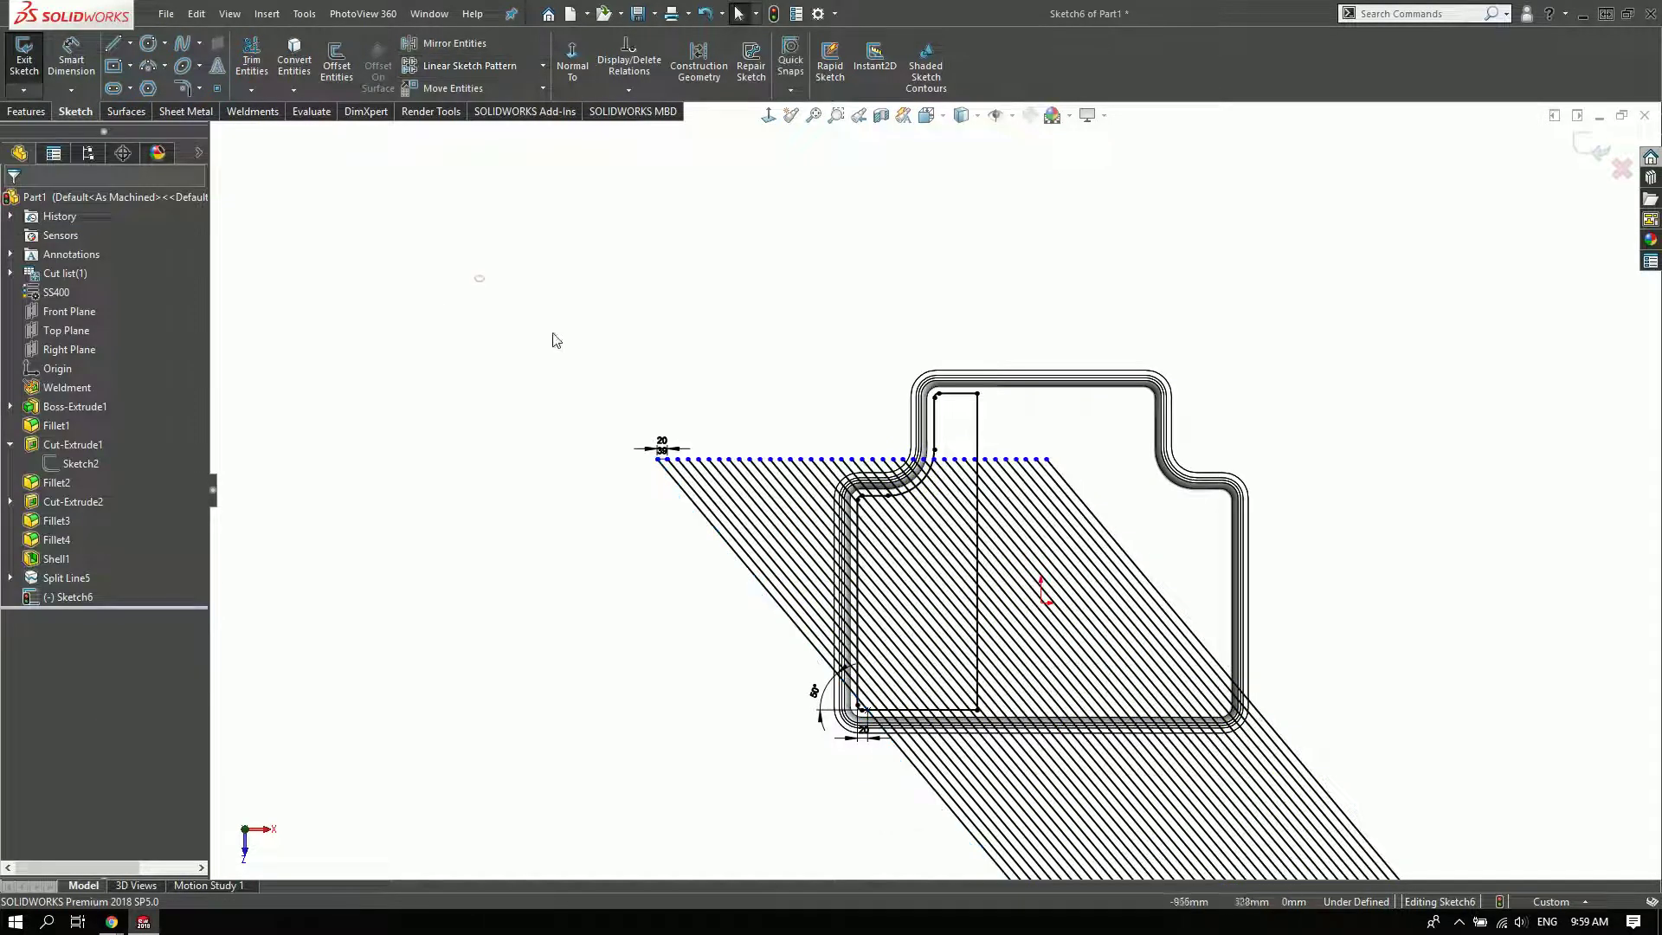
- Zoom out to see all hatch lines, attempt a power trim above the tray, then undo it
scroll(672, 404, "down", 2)
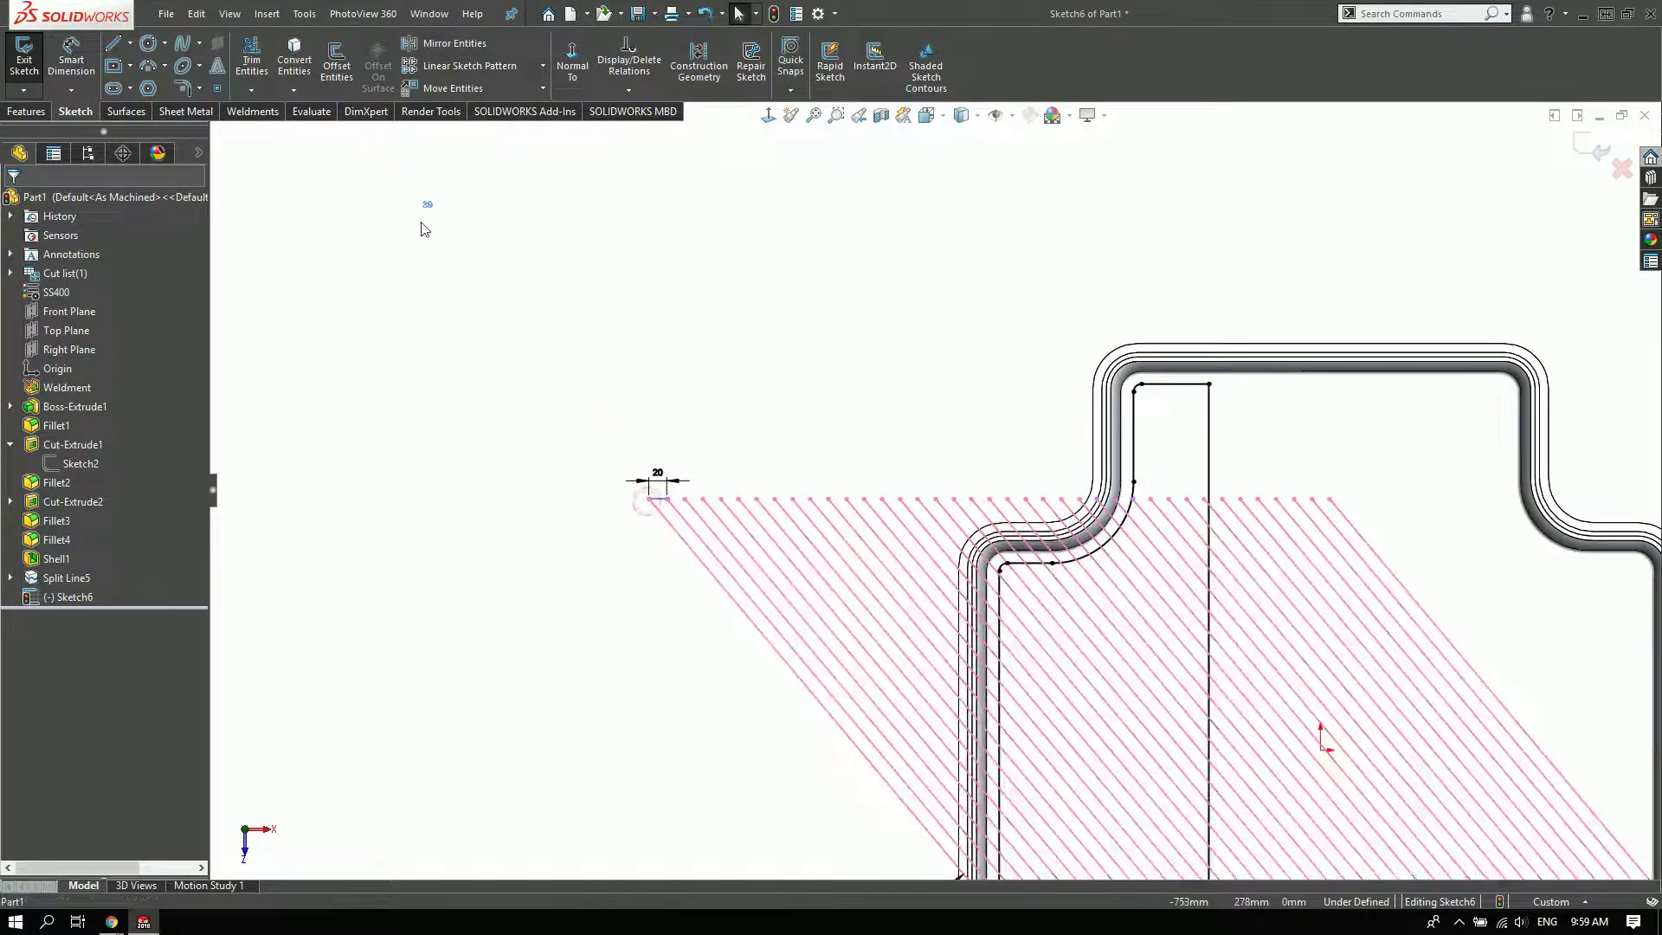
left_click(692, 346)
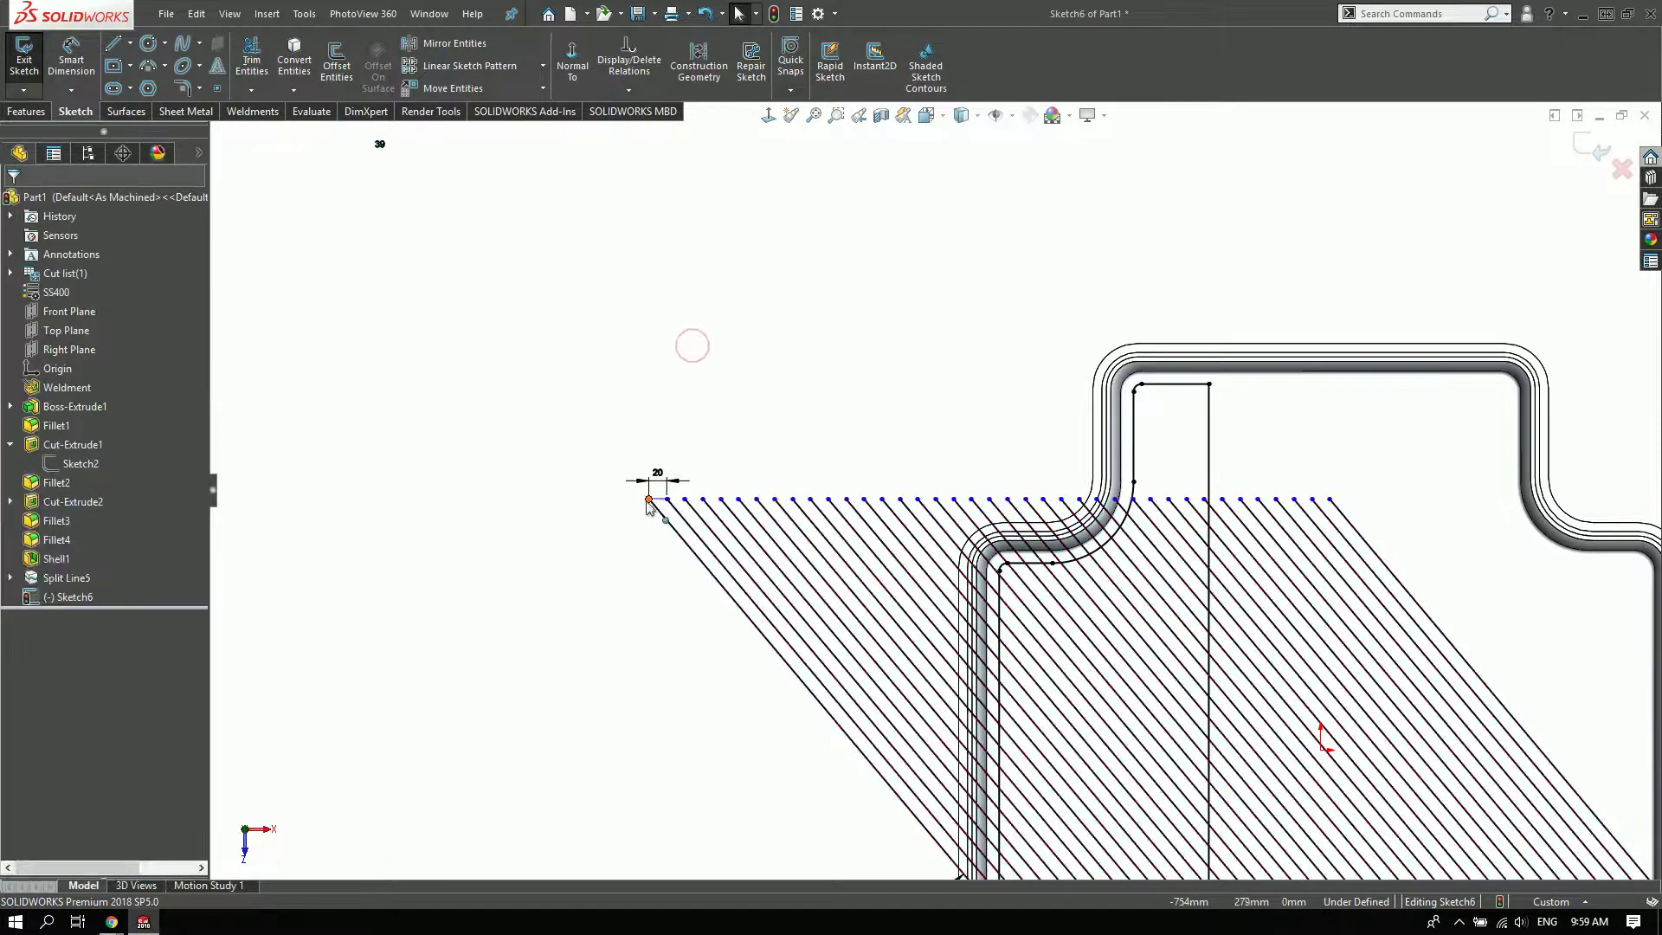
left_click_drag(649, 499, 460, 275)
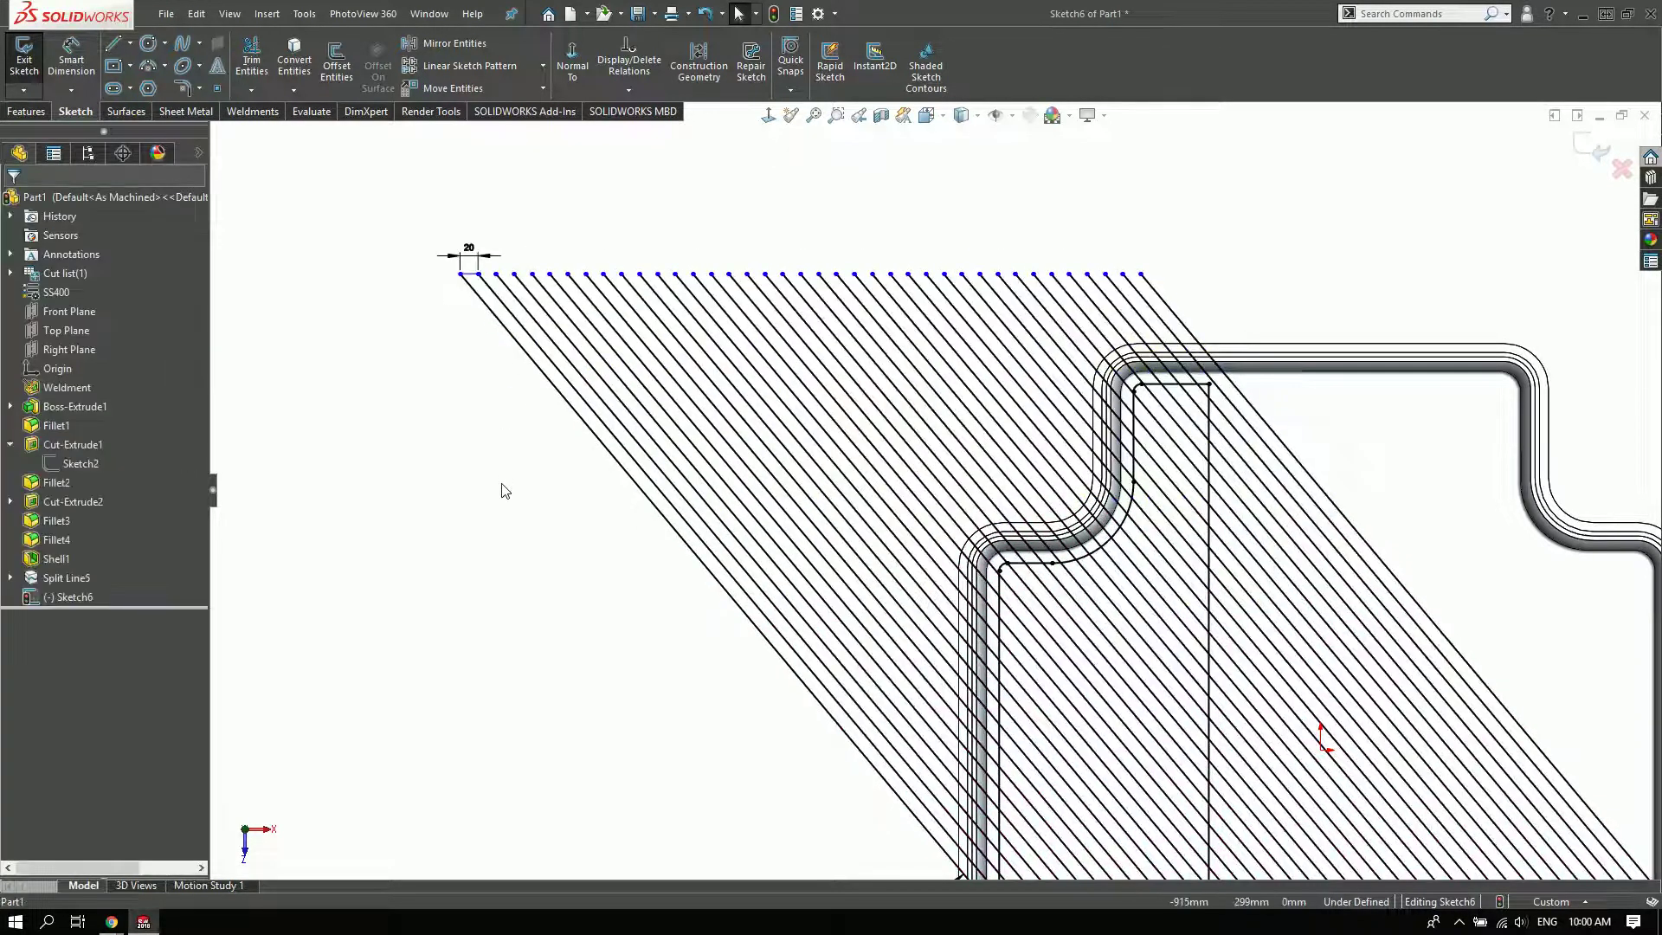
key("ctrl+shift+z")
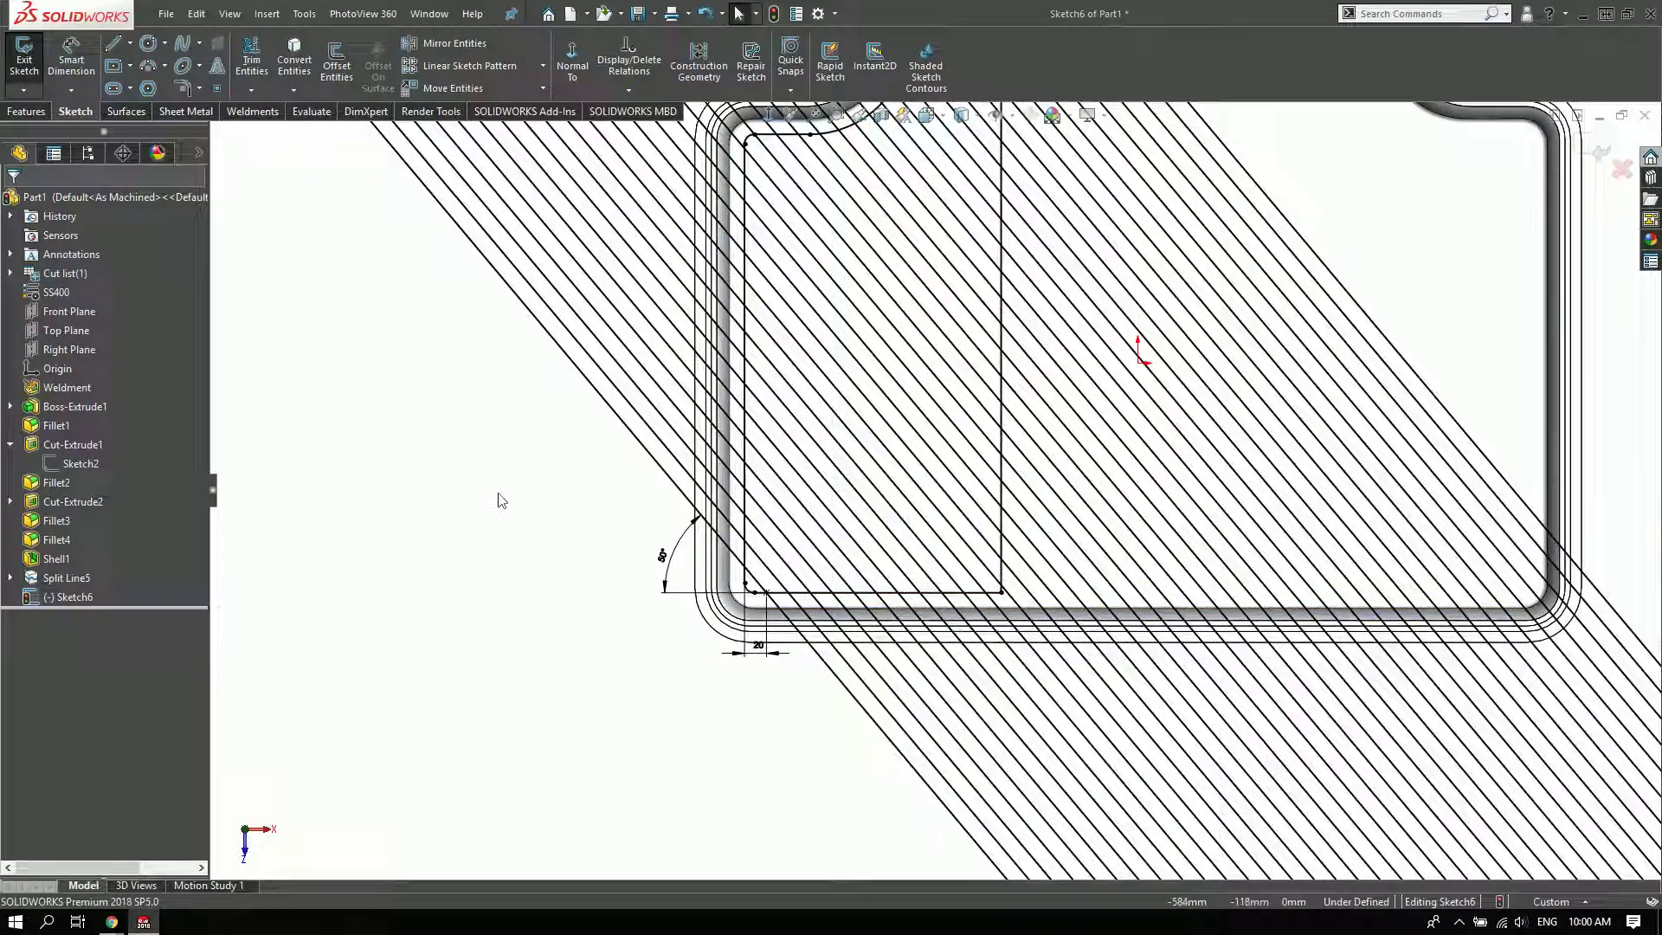
key("ctrl+shift+z")
key("ctrl+shift+z")
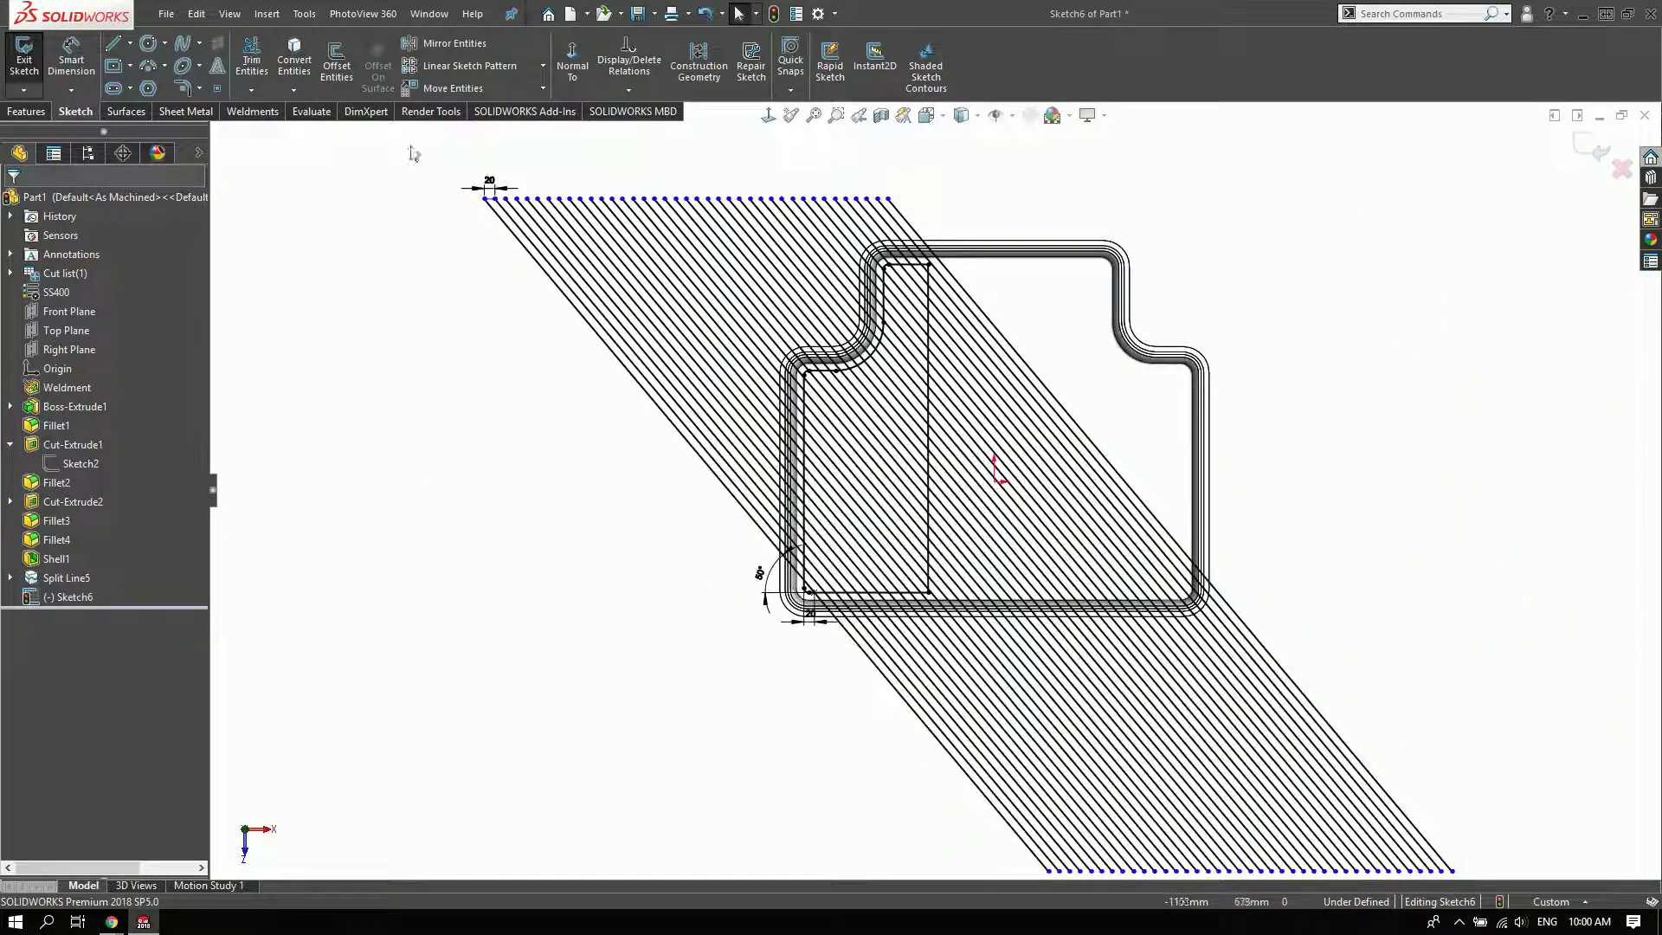
left_click(251, 61)
mouse_move(1060, 182)
left_mouse_down()
mouse_move(773, 278)
mouse_move(722, 319)
left_mouse_up()
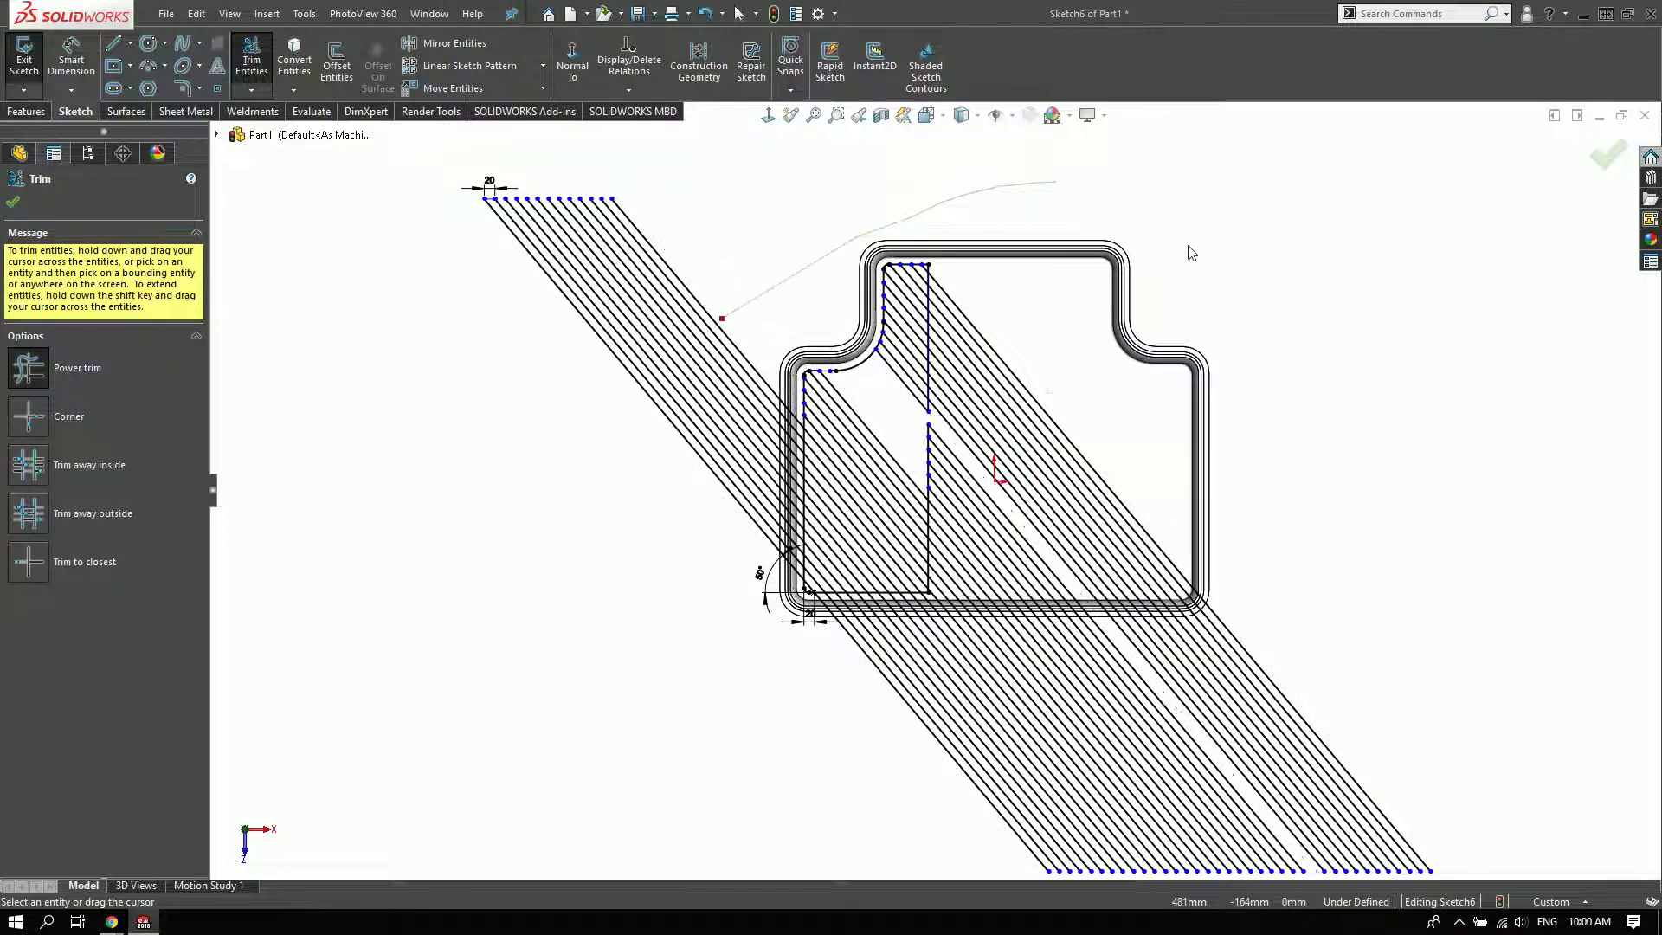
left_click_drag(1191, 252, 1187, 252)
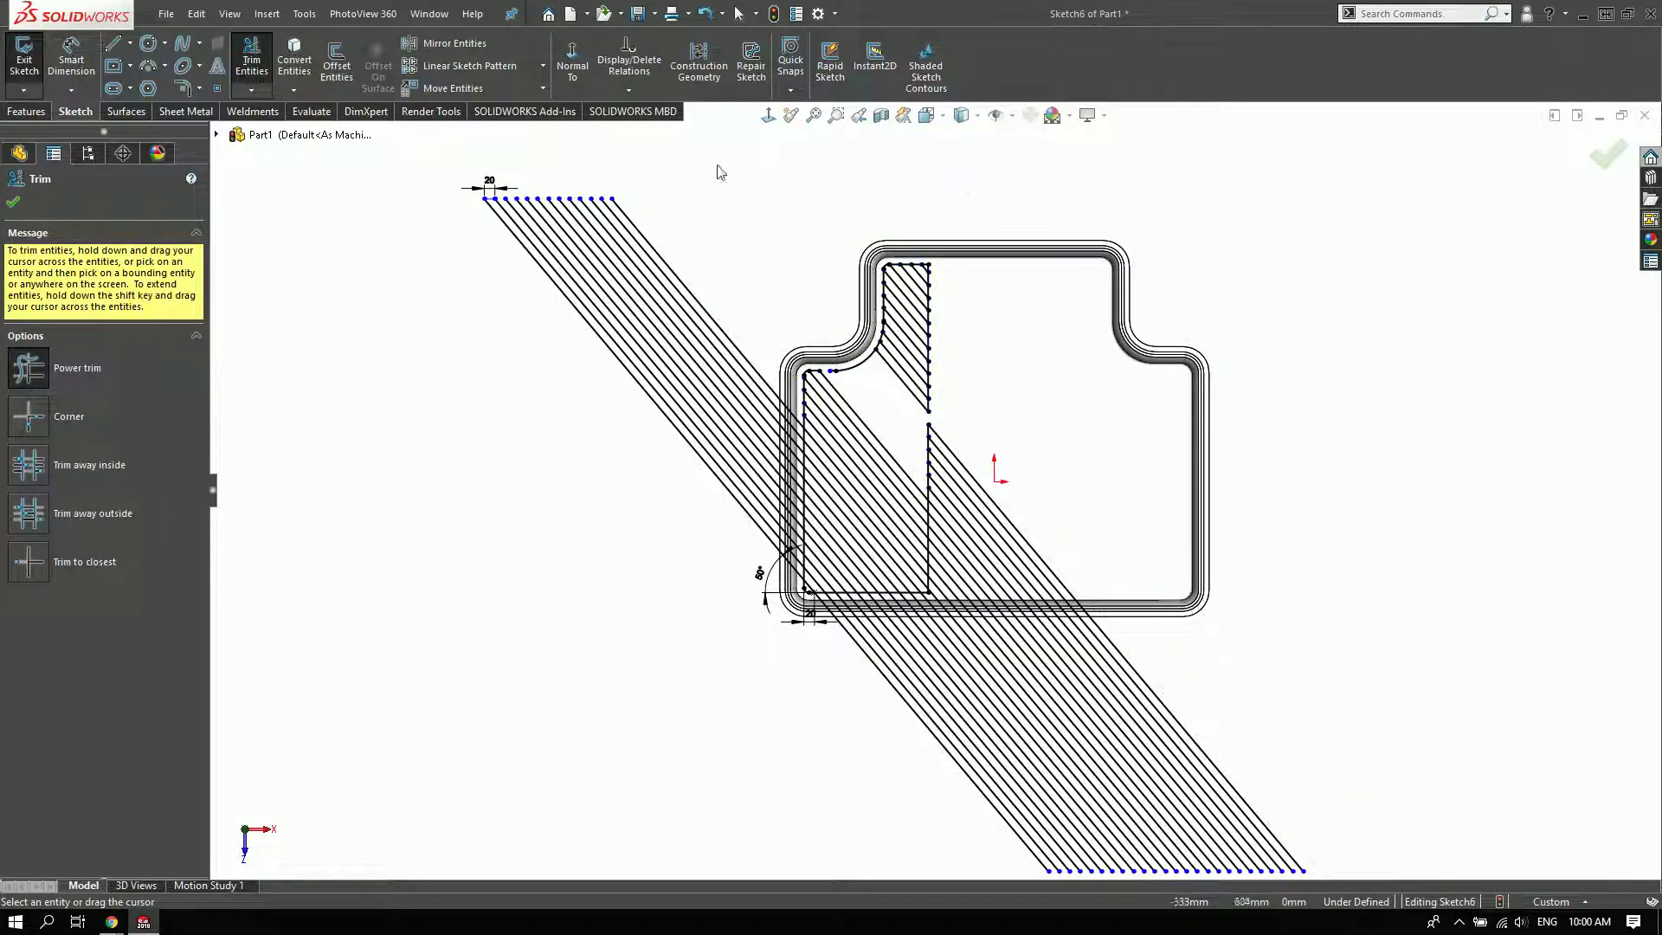
left_click(705, 13)
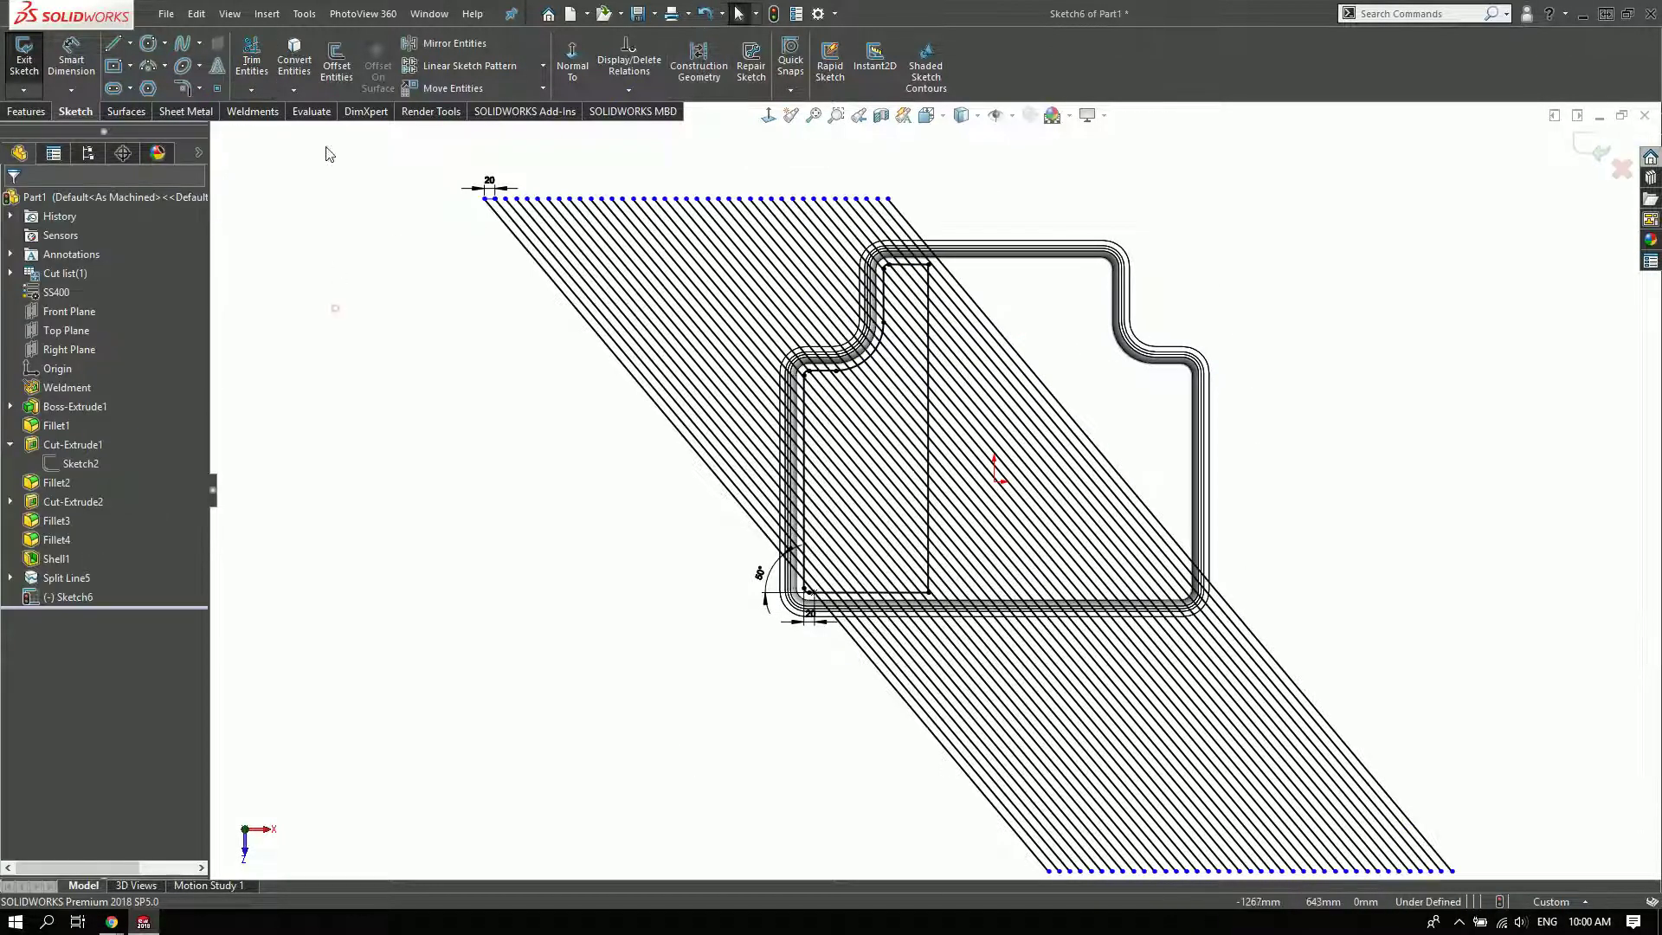
- Power-trim the hatch lines above, below and right of the left floor section
left_click(252, 58)
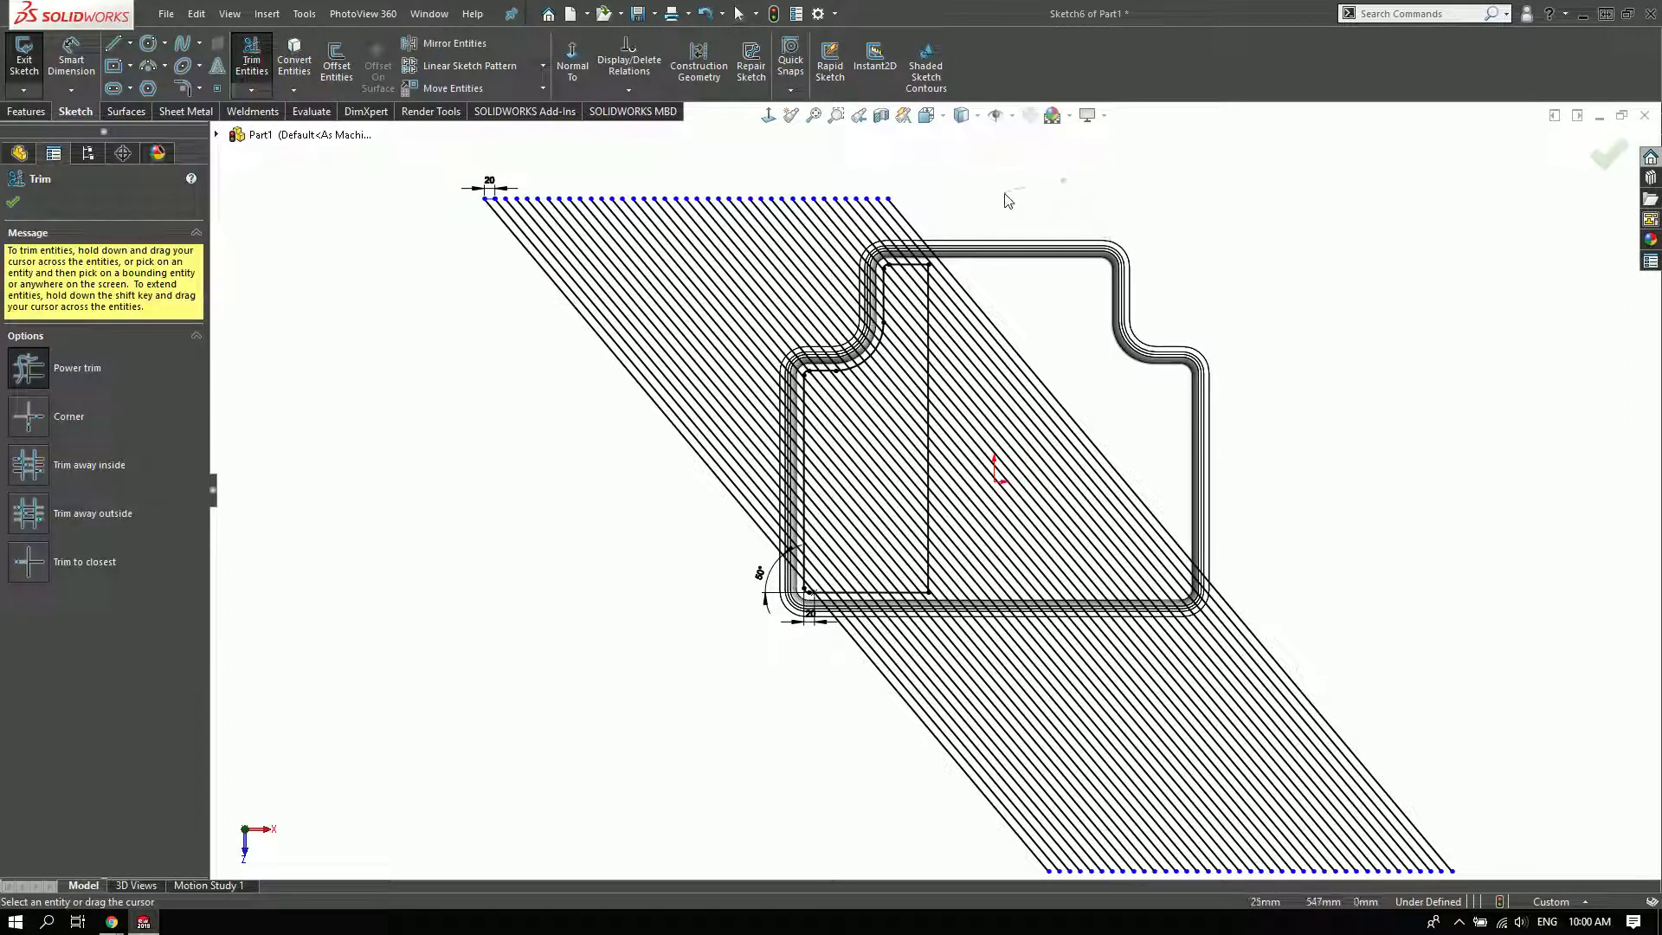
mouse_move(941, 222)
left_mouse_down()
mouse_move(759, 346)
mouse_move(709, 671)
left_mouse_up()
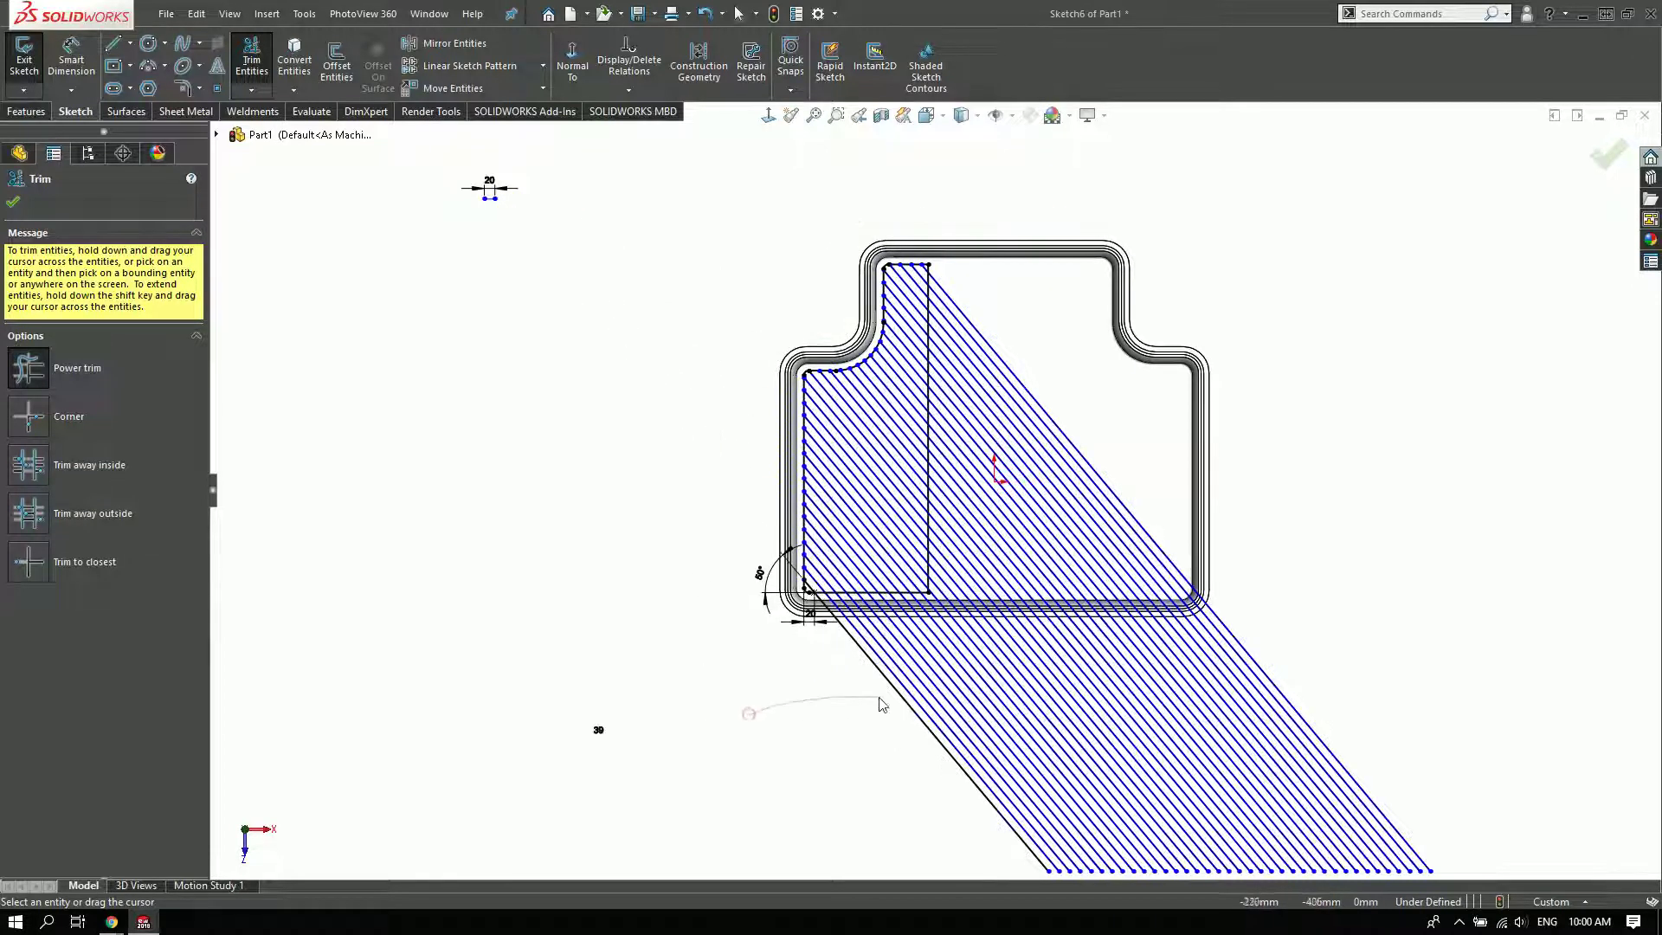
left_click_drag(881, 704, 1055, 708)
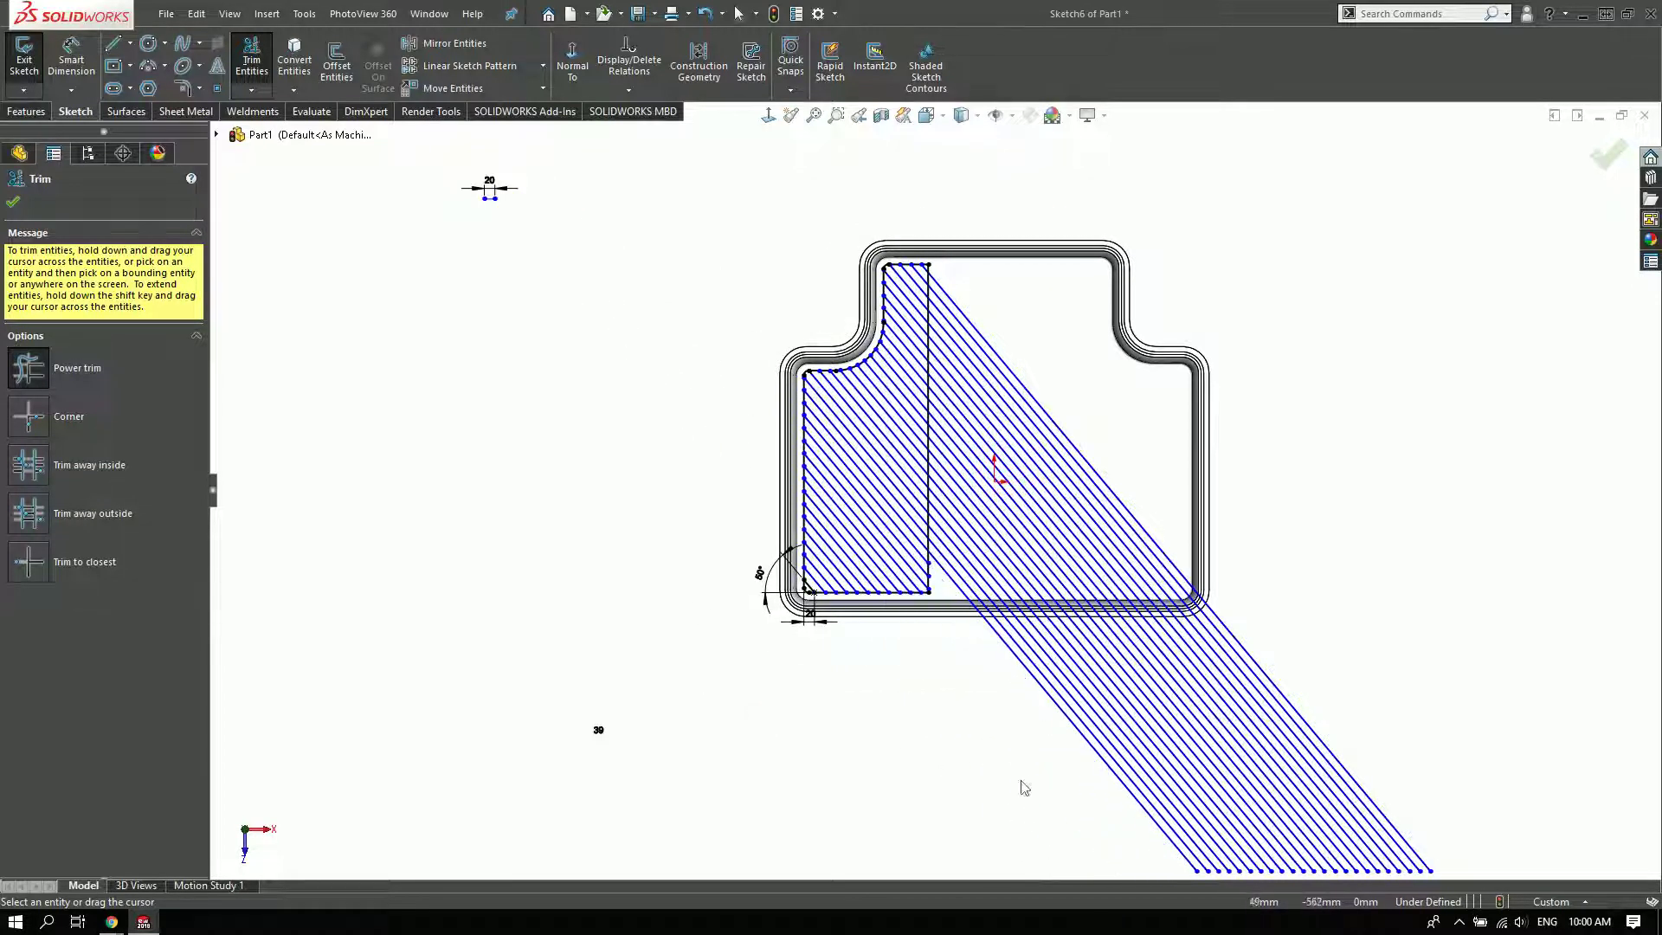
left_click_drag(1021, 777, 1006, 339)
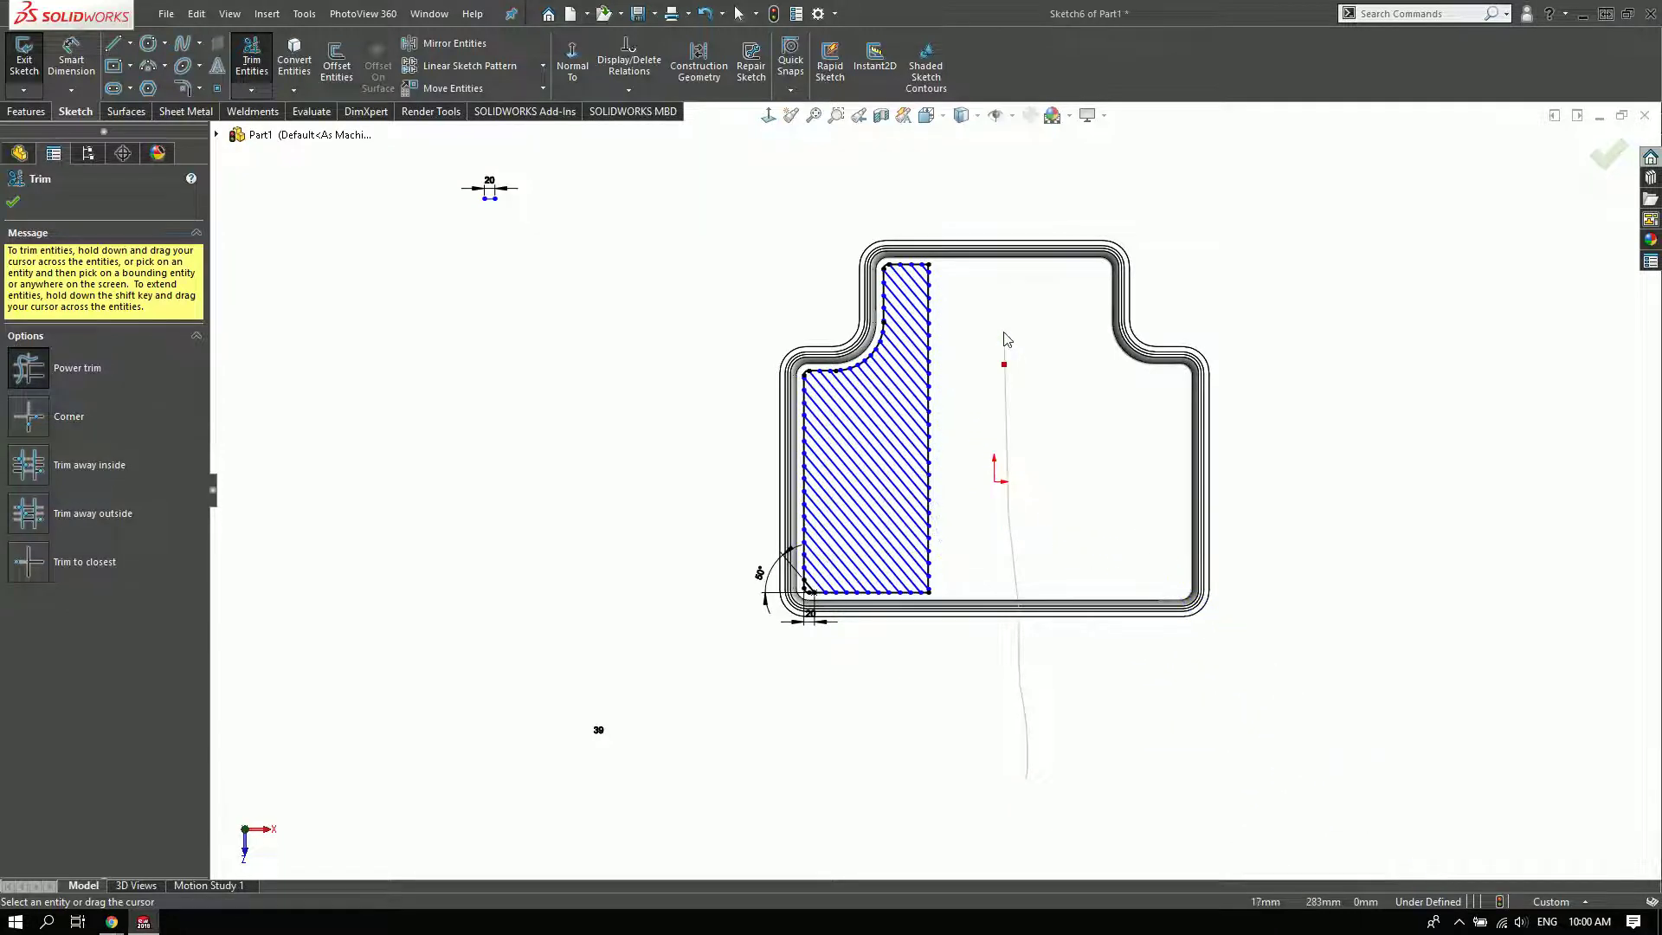
scroll(902, 635, "down", 3)
scroll(880, 607, "down", 3)
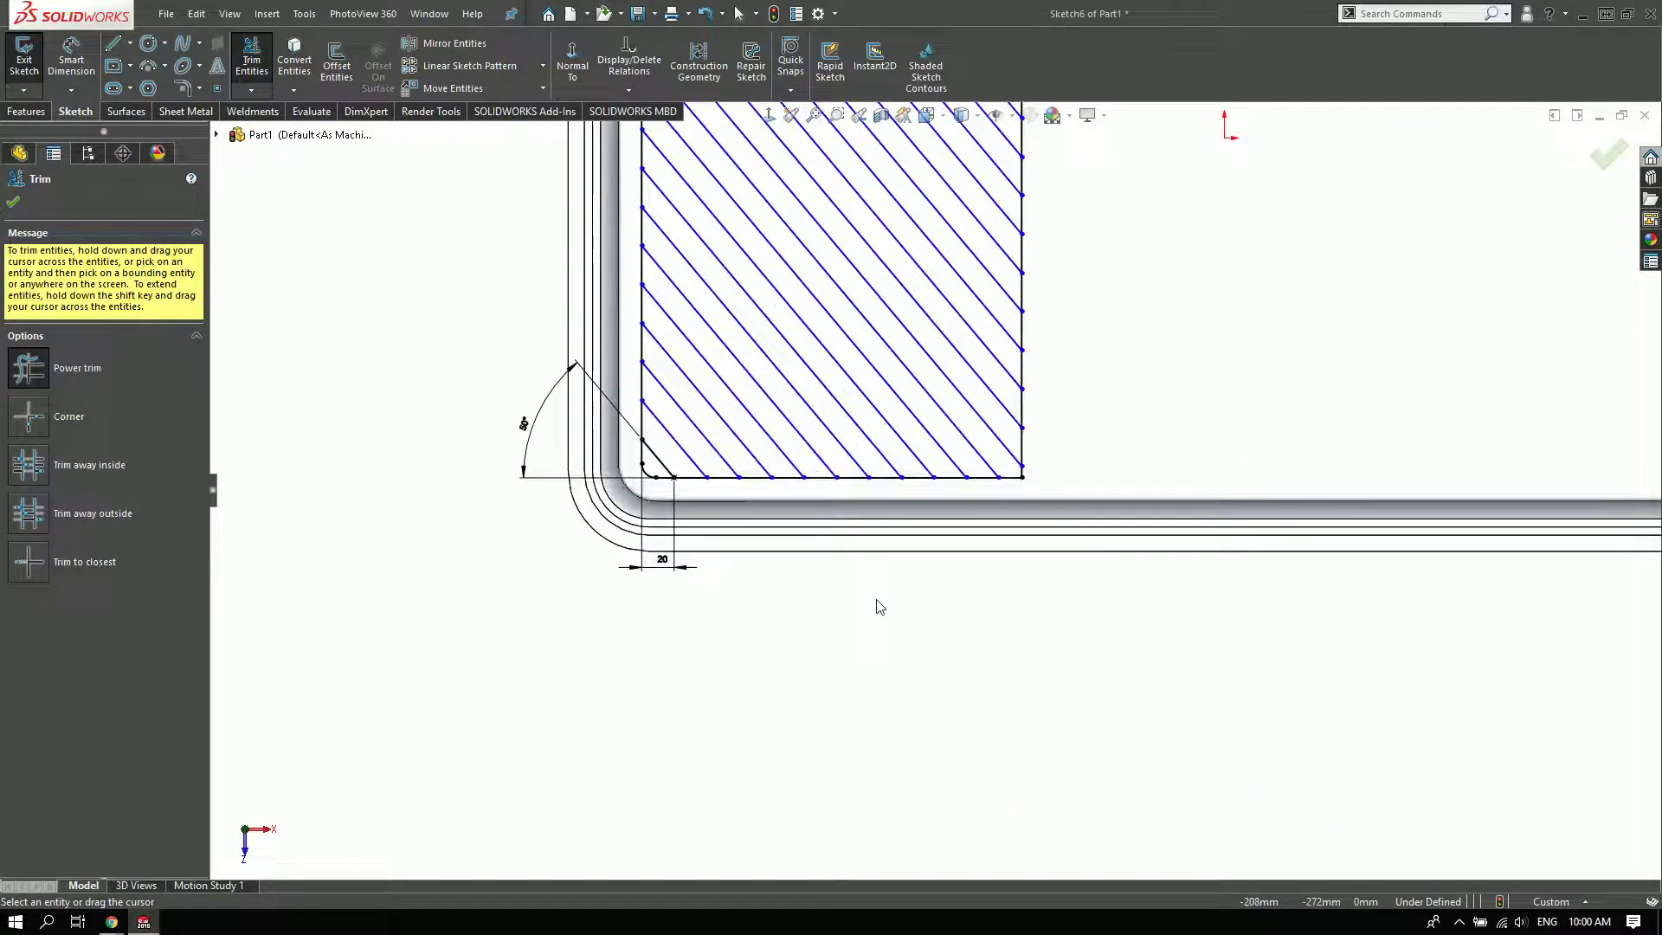
- Exit the trimmed hatch sketch and start a boss extrusion from Sketch6
left_click(13, 202)
left_click(27, 111)
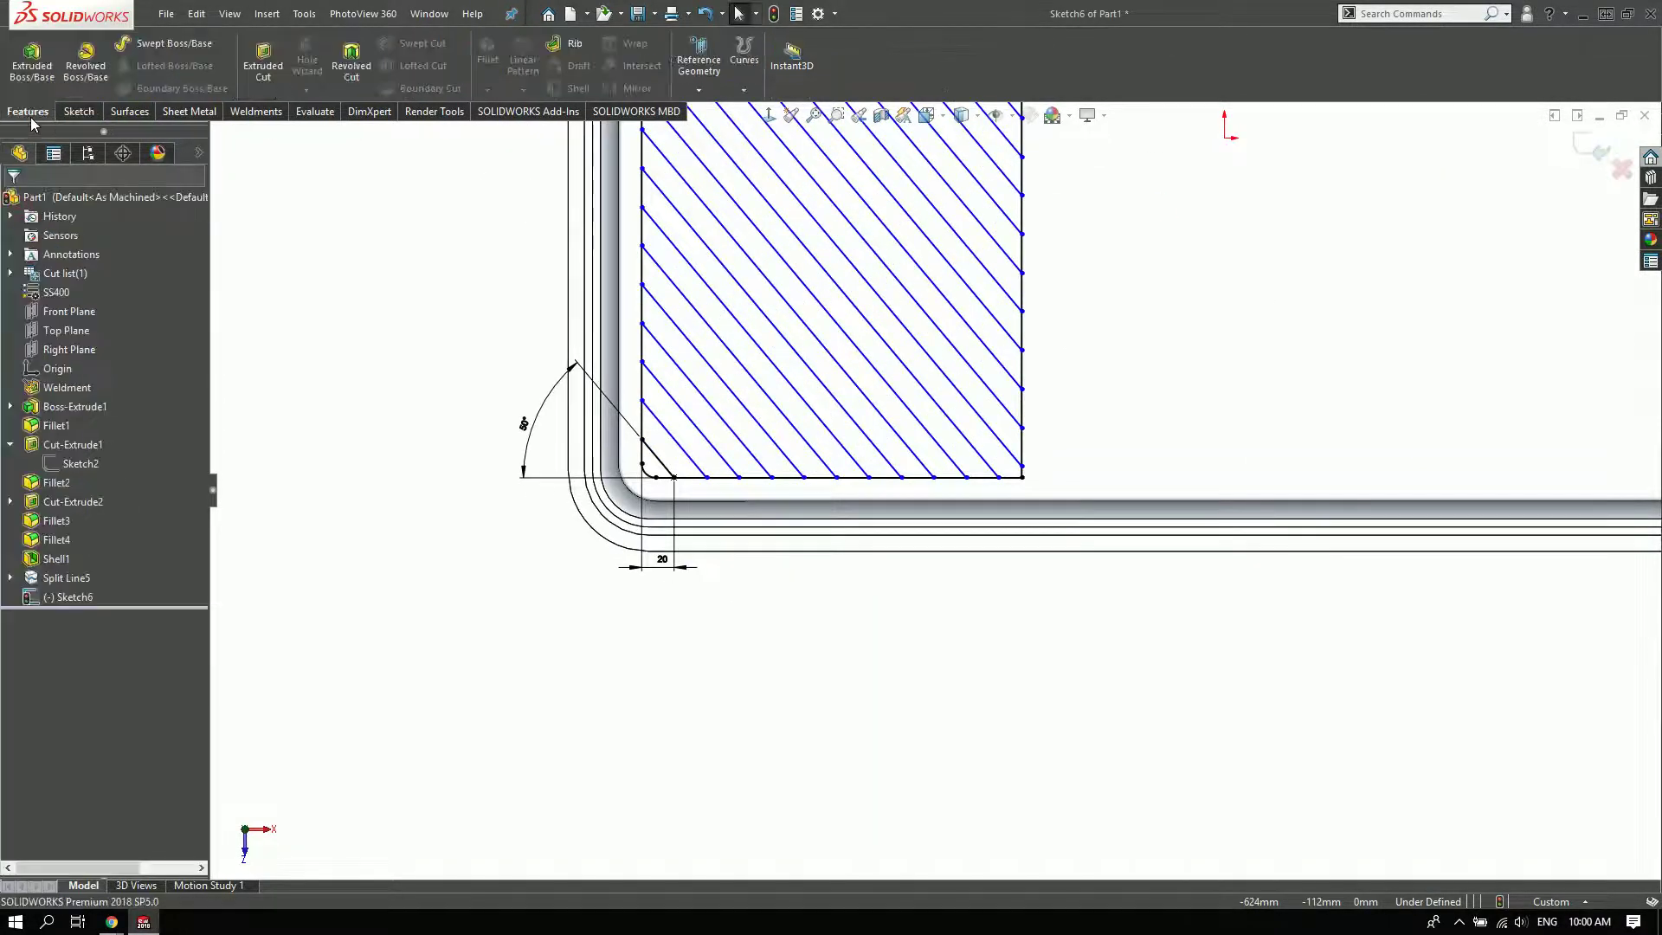
left_click(32, 61)
scroll(562, 537, "down", 5)
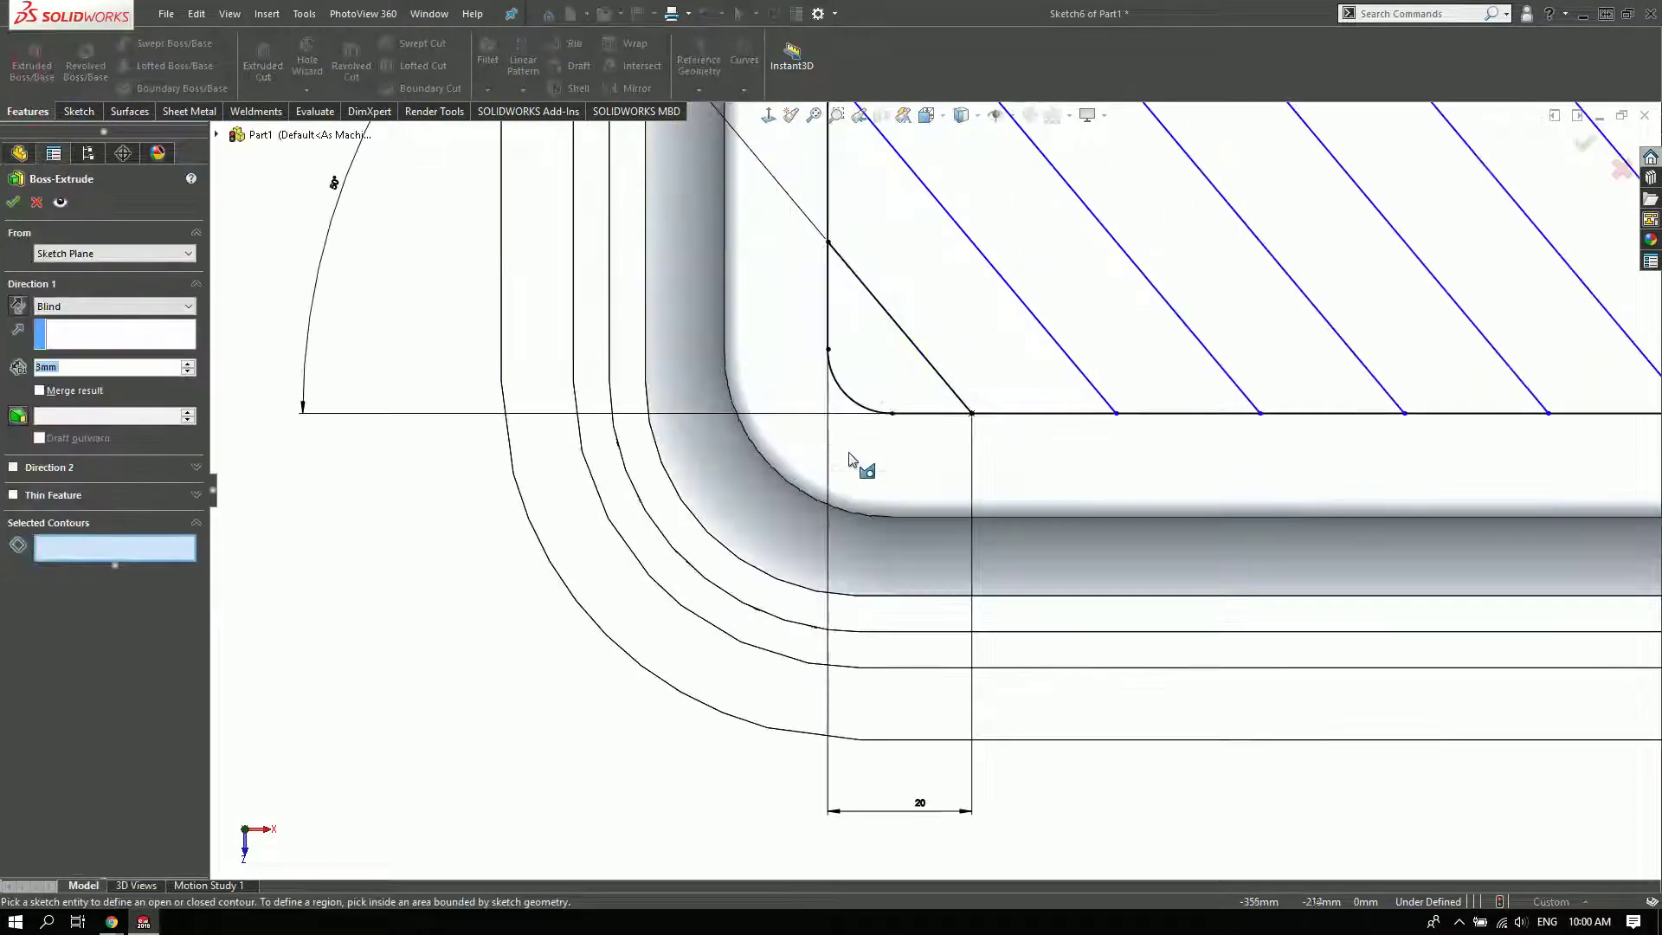
- Select Sketch6's 19 alternating hatch regions as the extrusion profile
left_click(877, 359)
left_click(1112, 333)
scroll(1134, 390, "up", 3)
scroll(1010, 401, "down", 1)
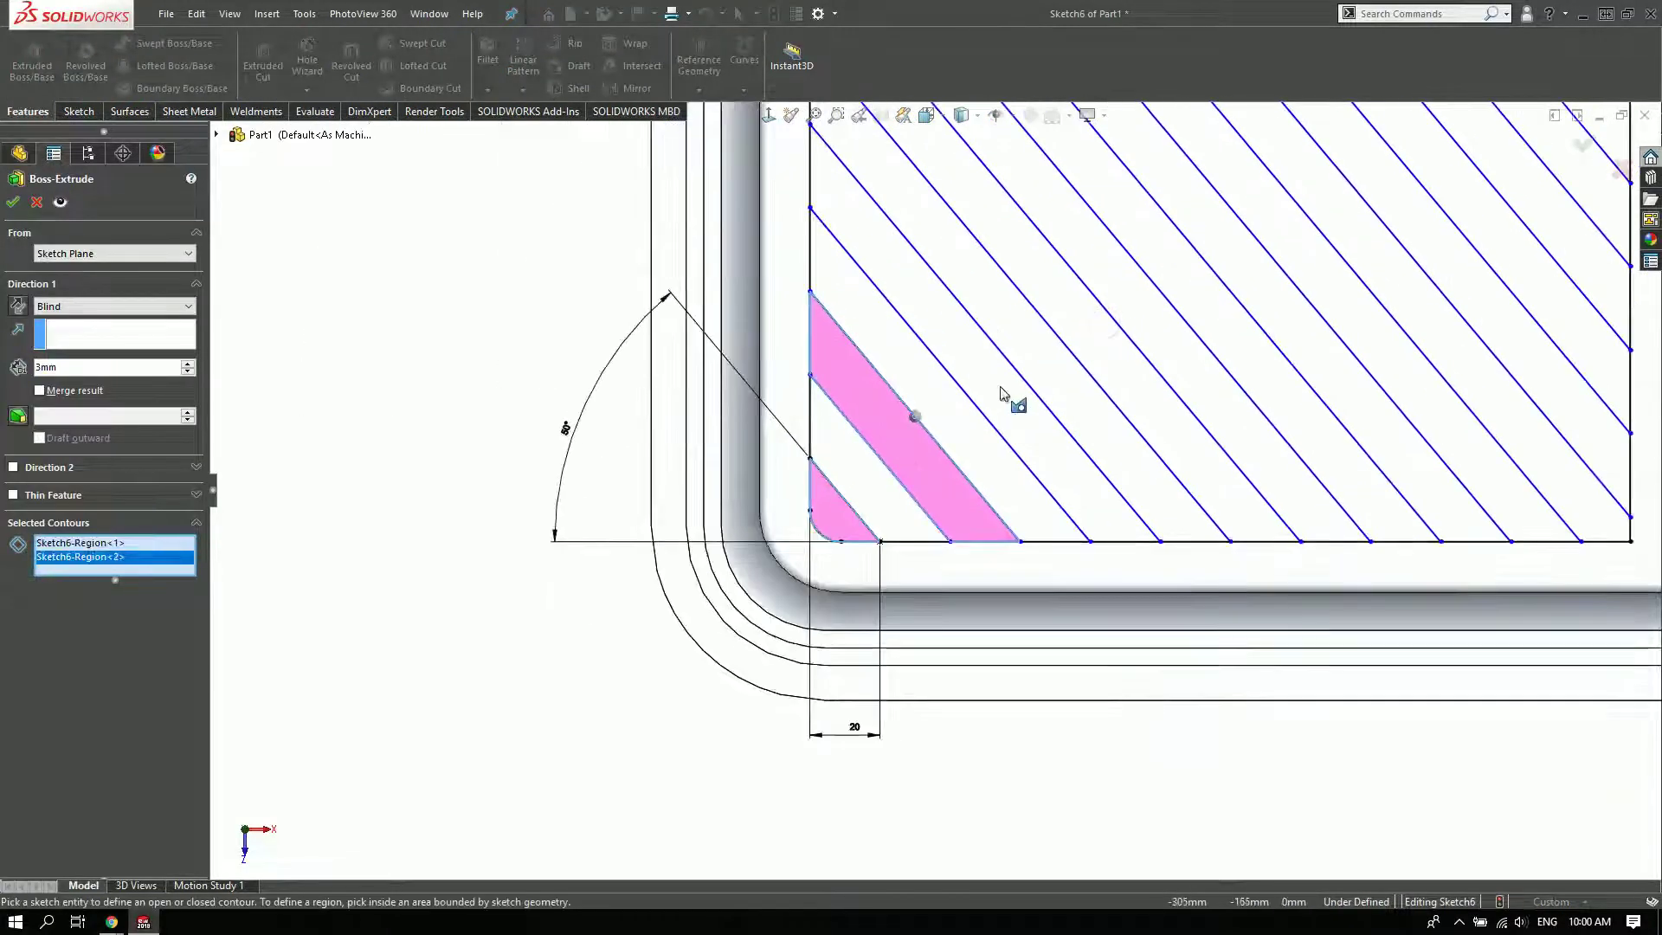
left_click(1000, 386)
left_click(1067, 320)
left_click(1152, 294)
scroll(1126, 312, "up", 1)
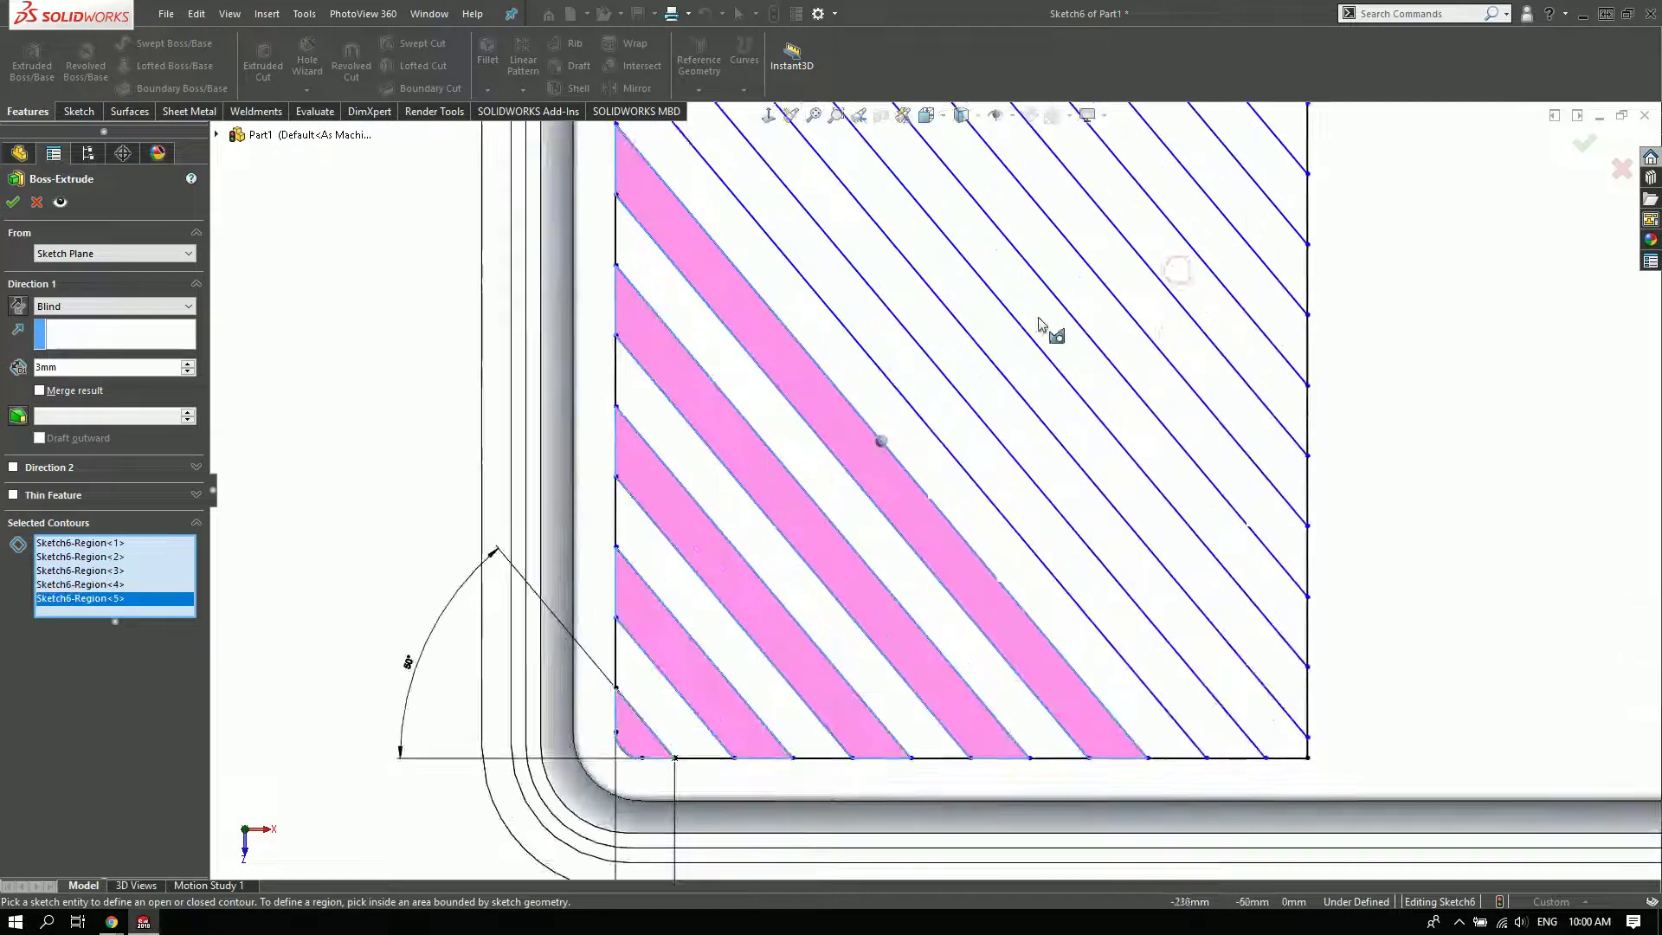
left_click(956, 425)
left_click(1030, 371)
left_click(1099, 297)
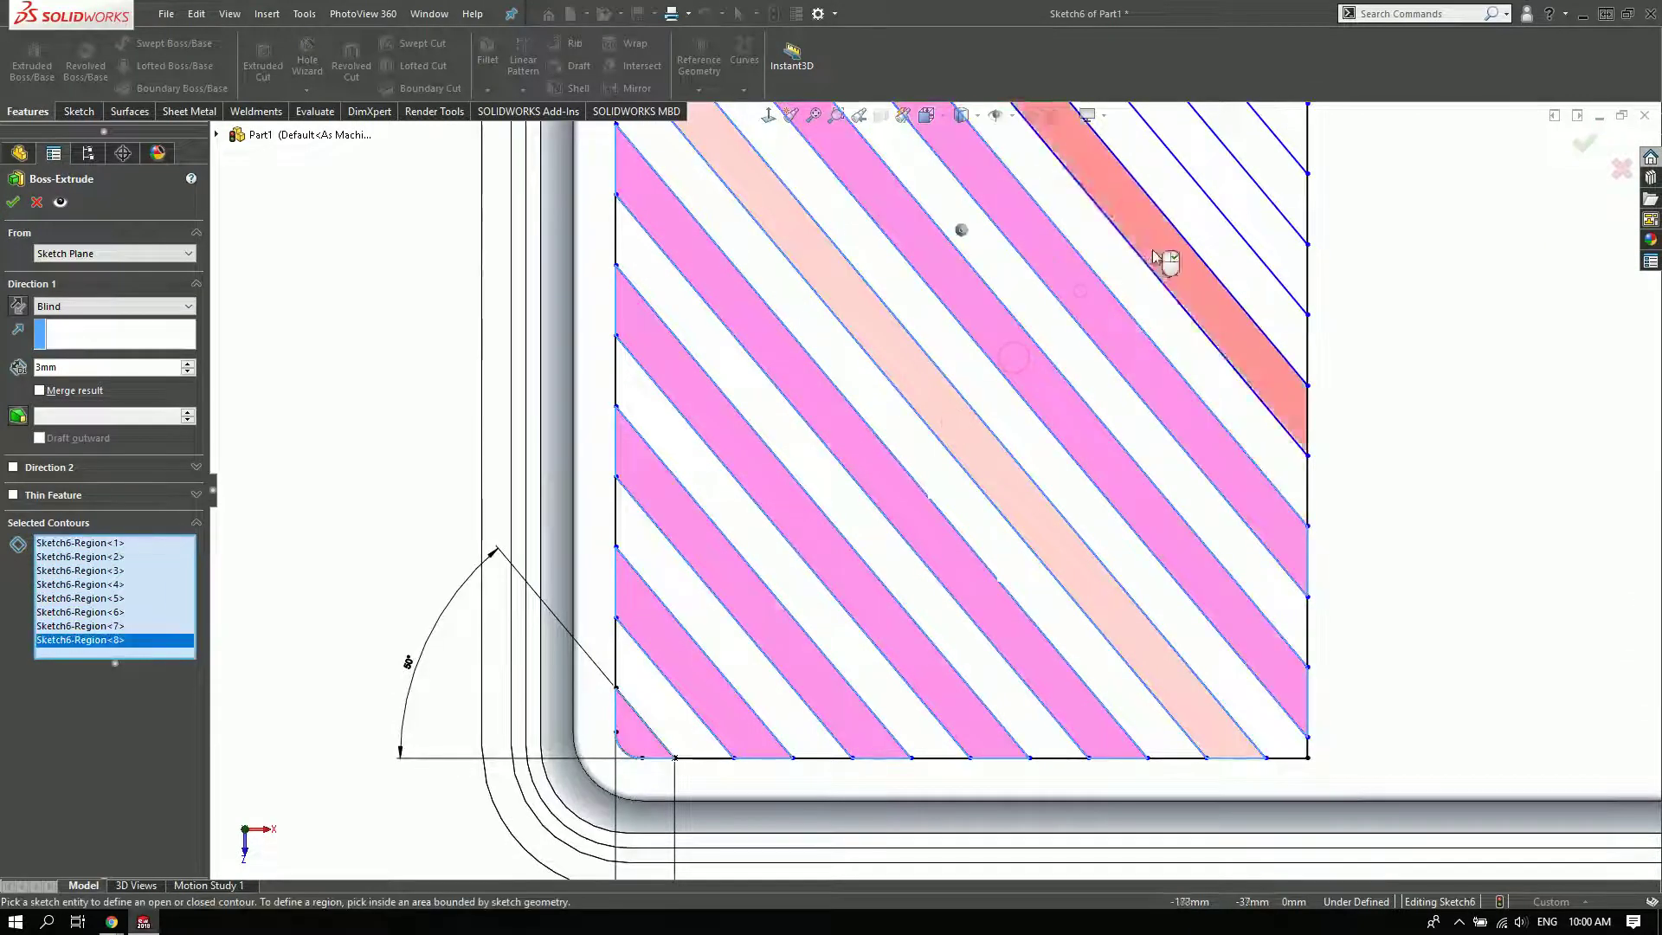
left_click(1162, 259)
scroll(1162, 277, "up", 3)
scroll(987, 199, "down", 3)
left_click(853, 455)
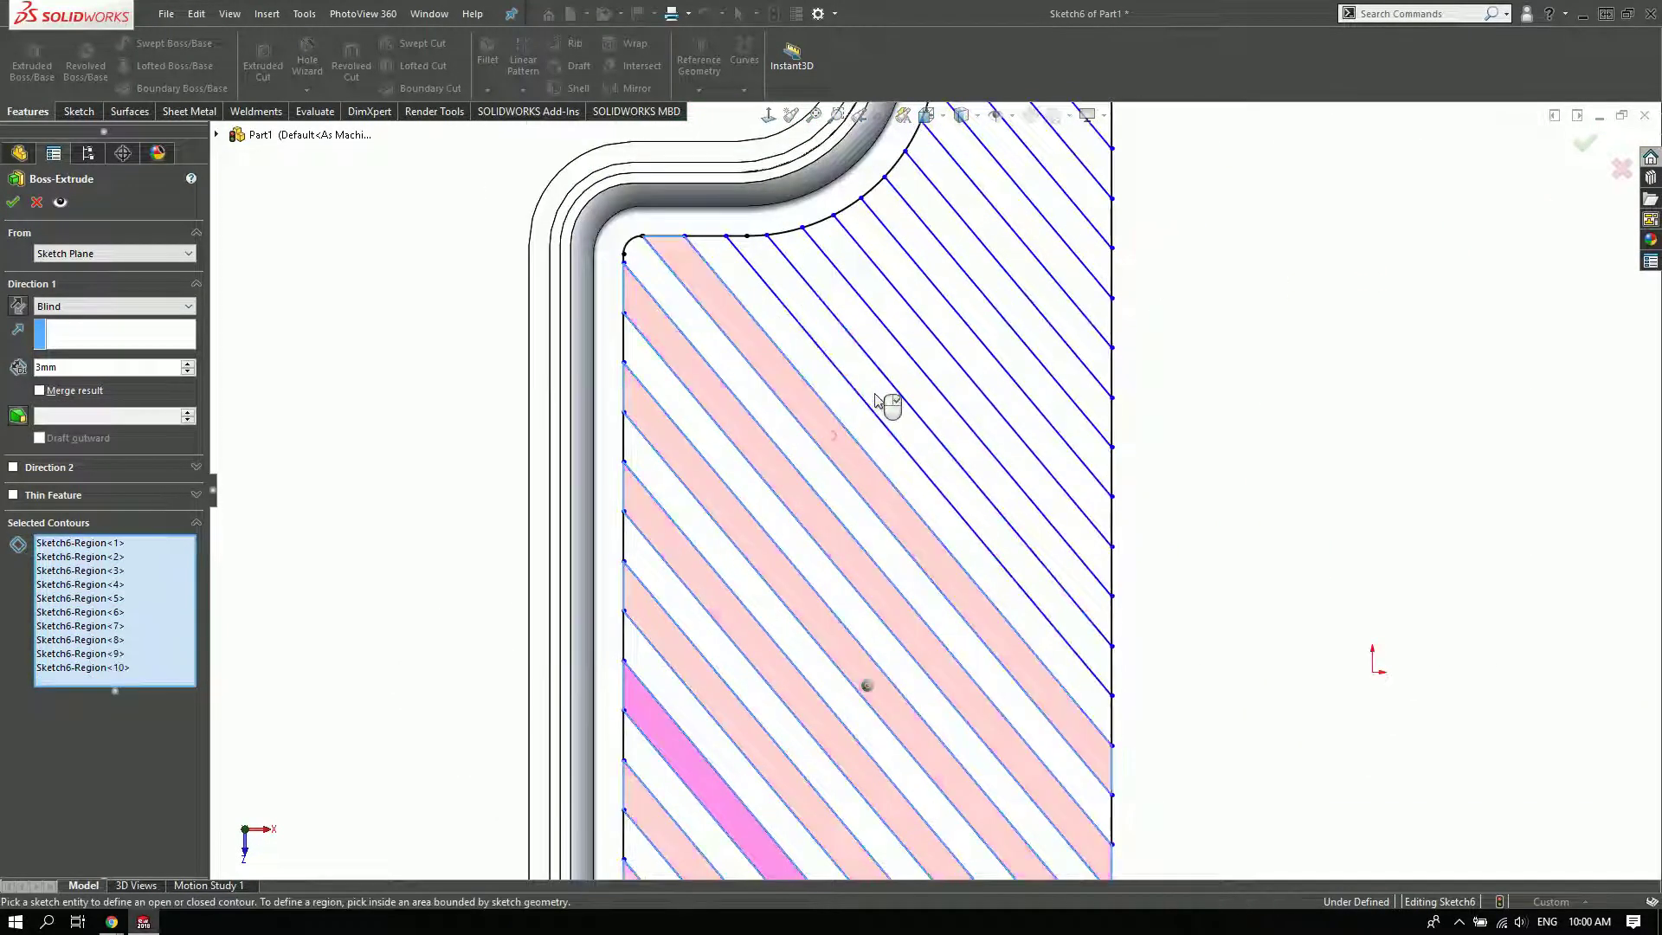
left_click(884, 401)
left_click(909, 344)
left_click(976, 297)
left_click(1004, 260)
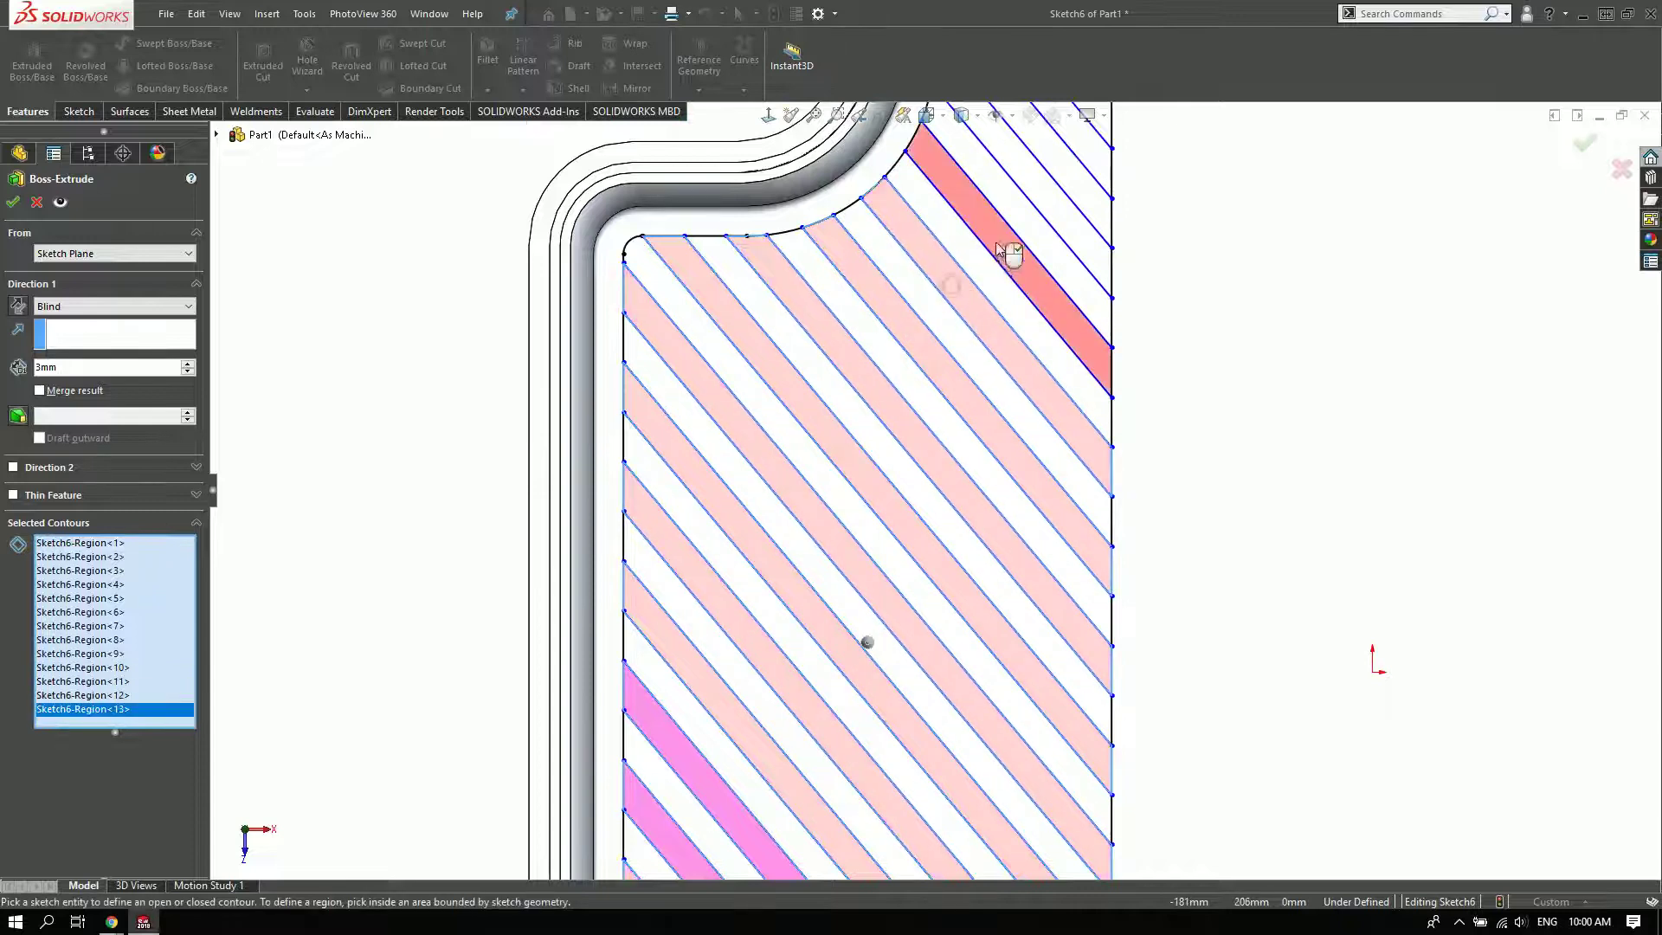
scroll(1005, 260, "up", 3)
scroll(970, 318, "down", 3)
left_click(939, 416)
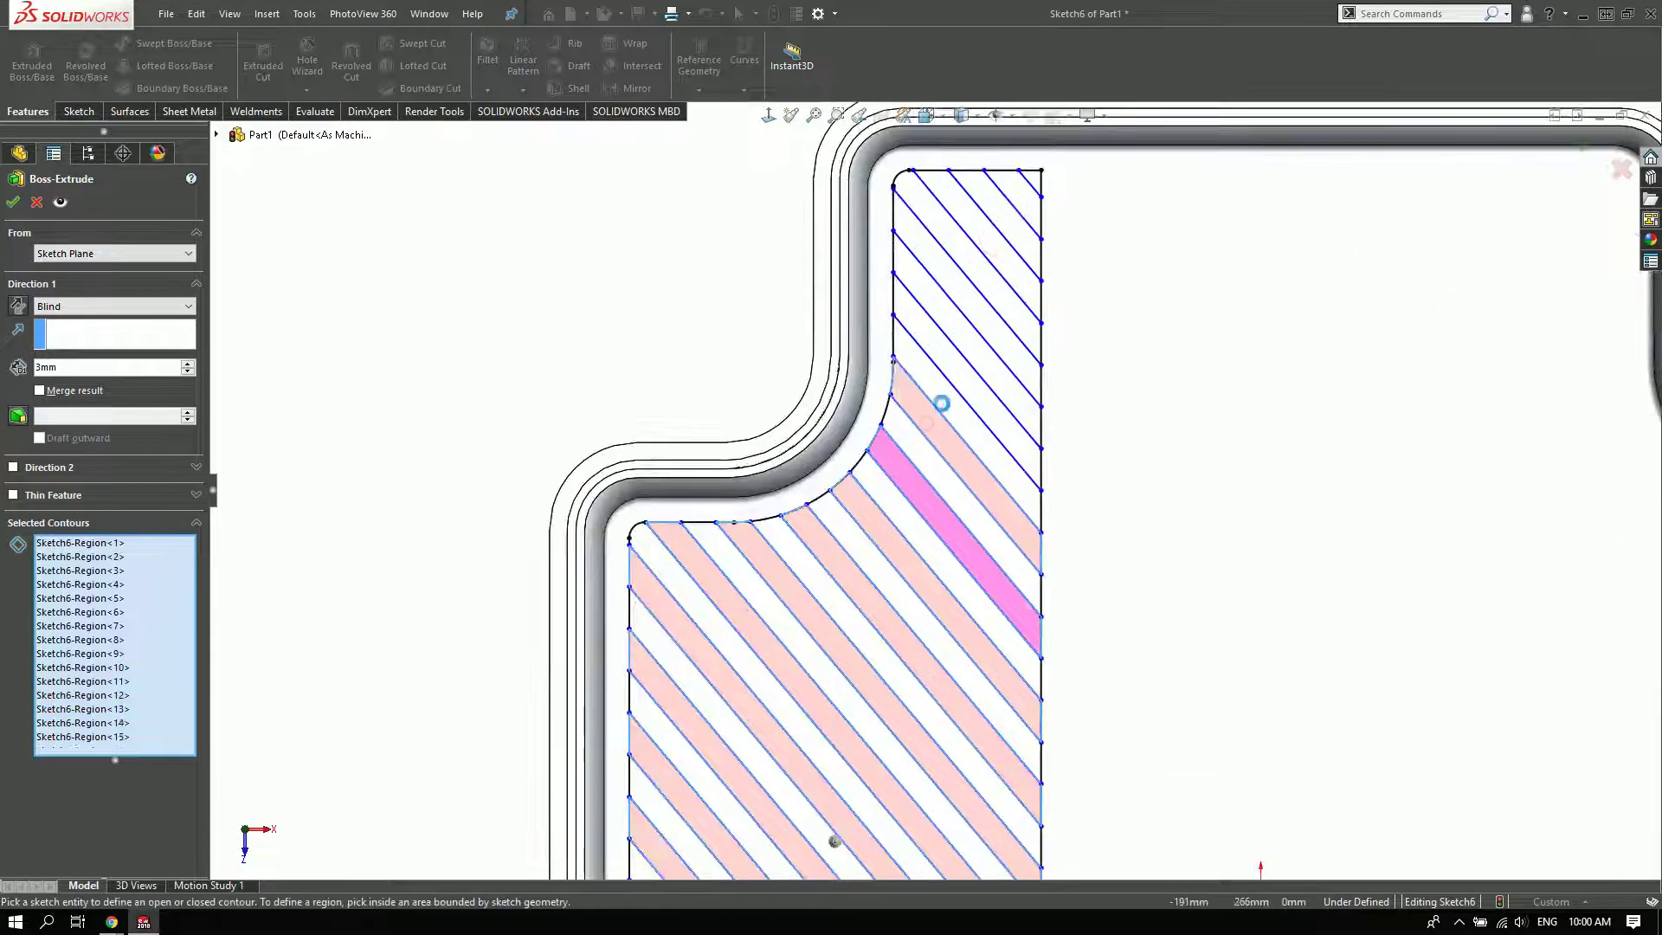
left_click(961, 367)
left_click(1001, 268)
left_click(1043, 230)
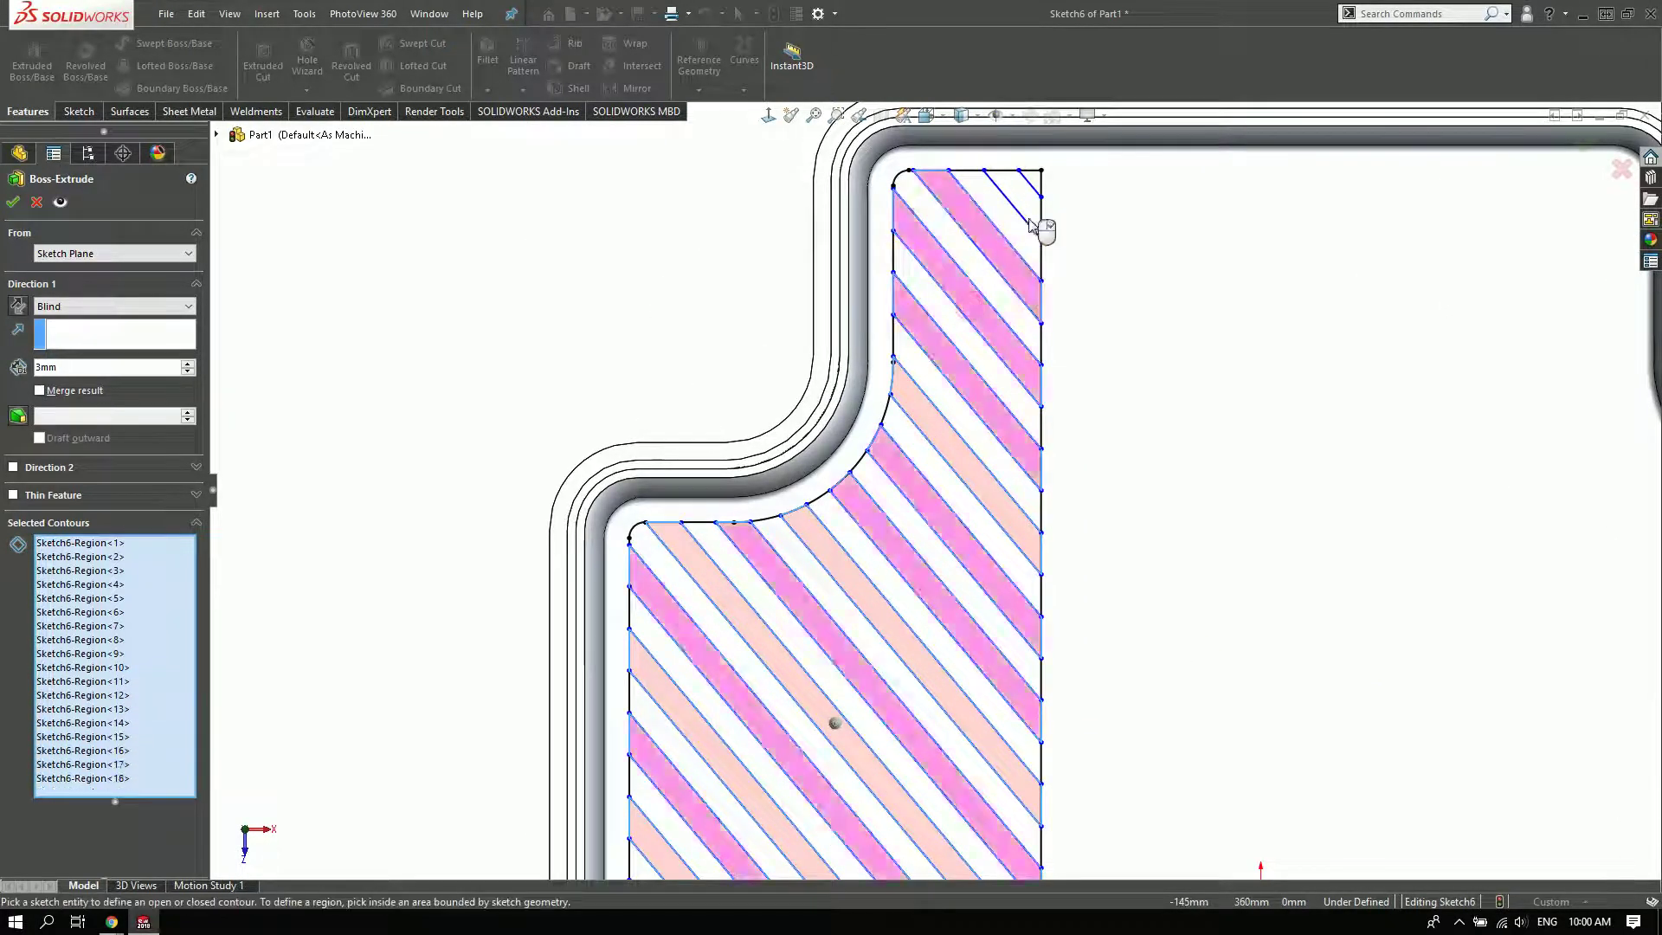
scroll(1055, 459, "up", 2)
scroll(1055, 461, "up", 2)
- Make the ribs 5 mm high with a 5° draft, merged into the tray
middle_click_drag(1054, 549, 1002, 401)
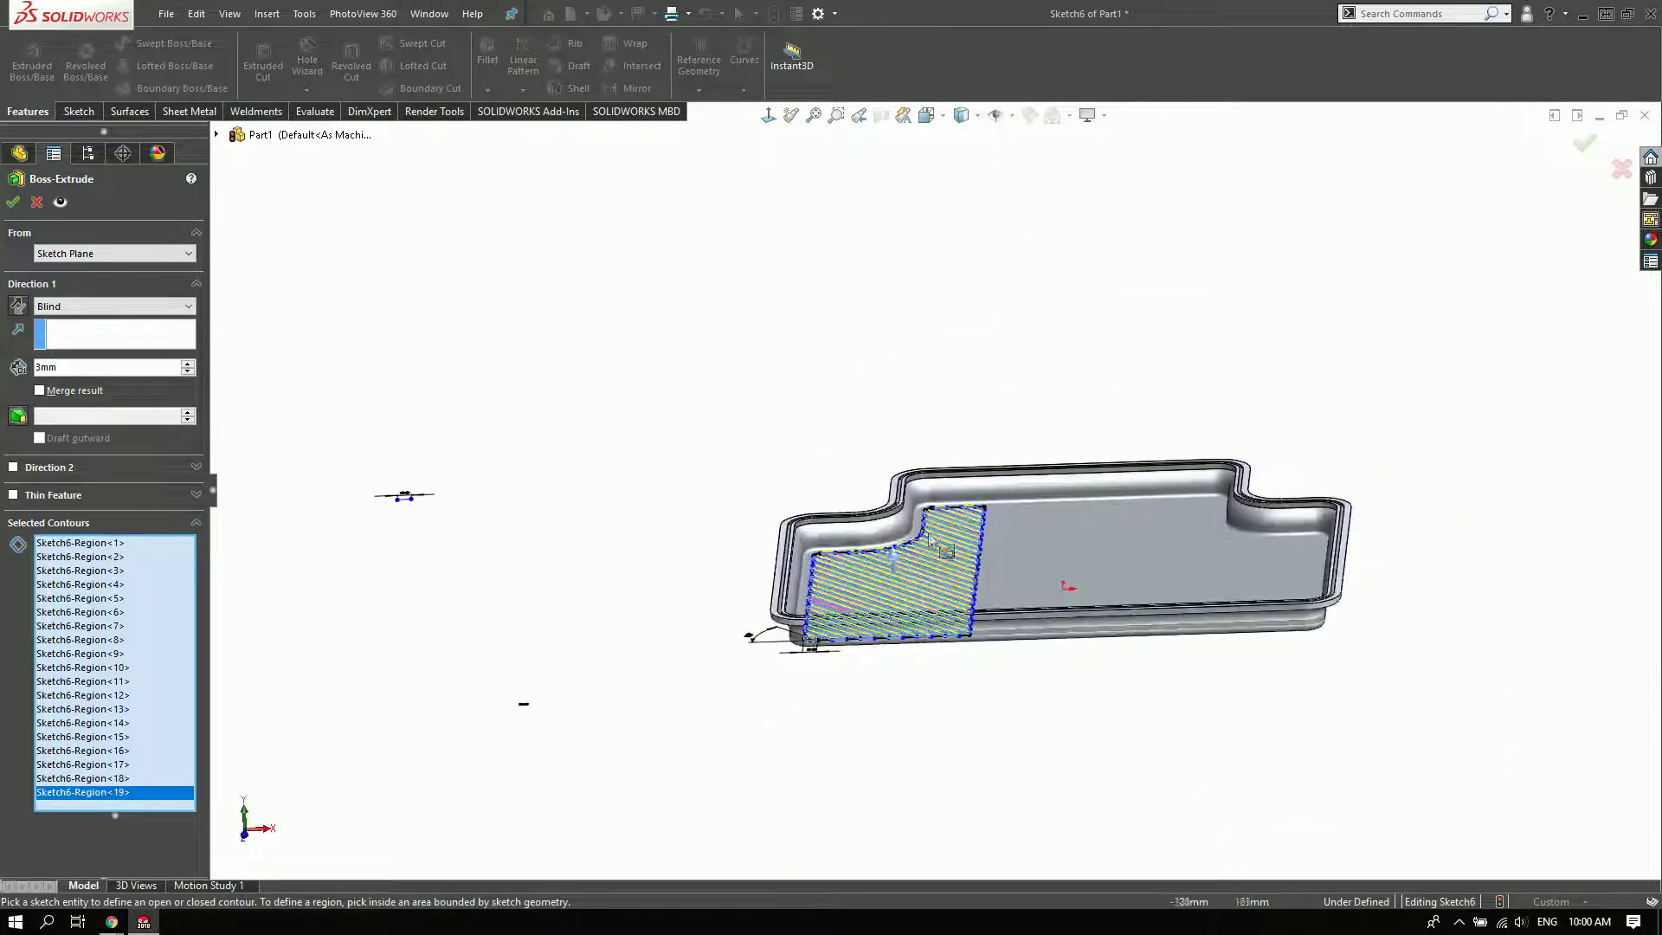
scroll(854, 612, "down", 5)
scroll(786, 565, "down", 3)
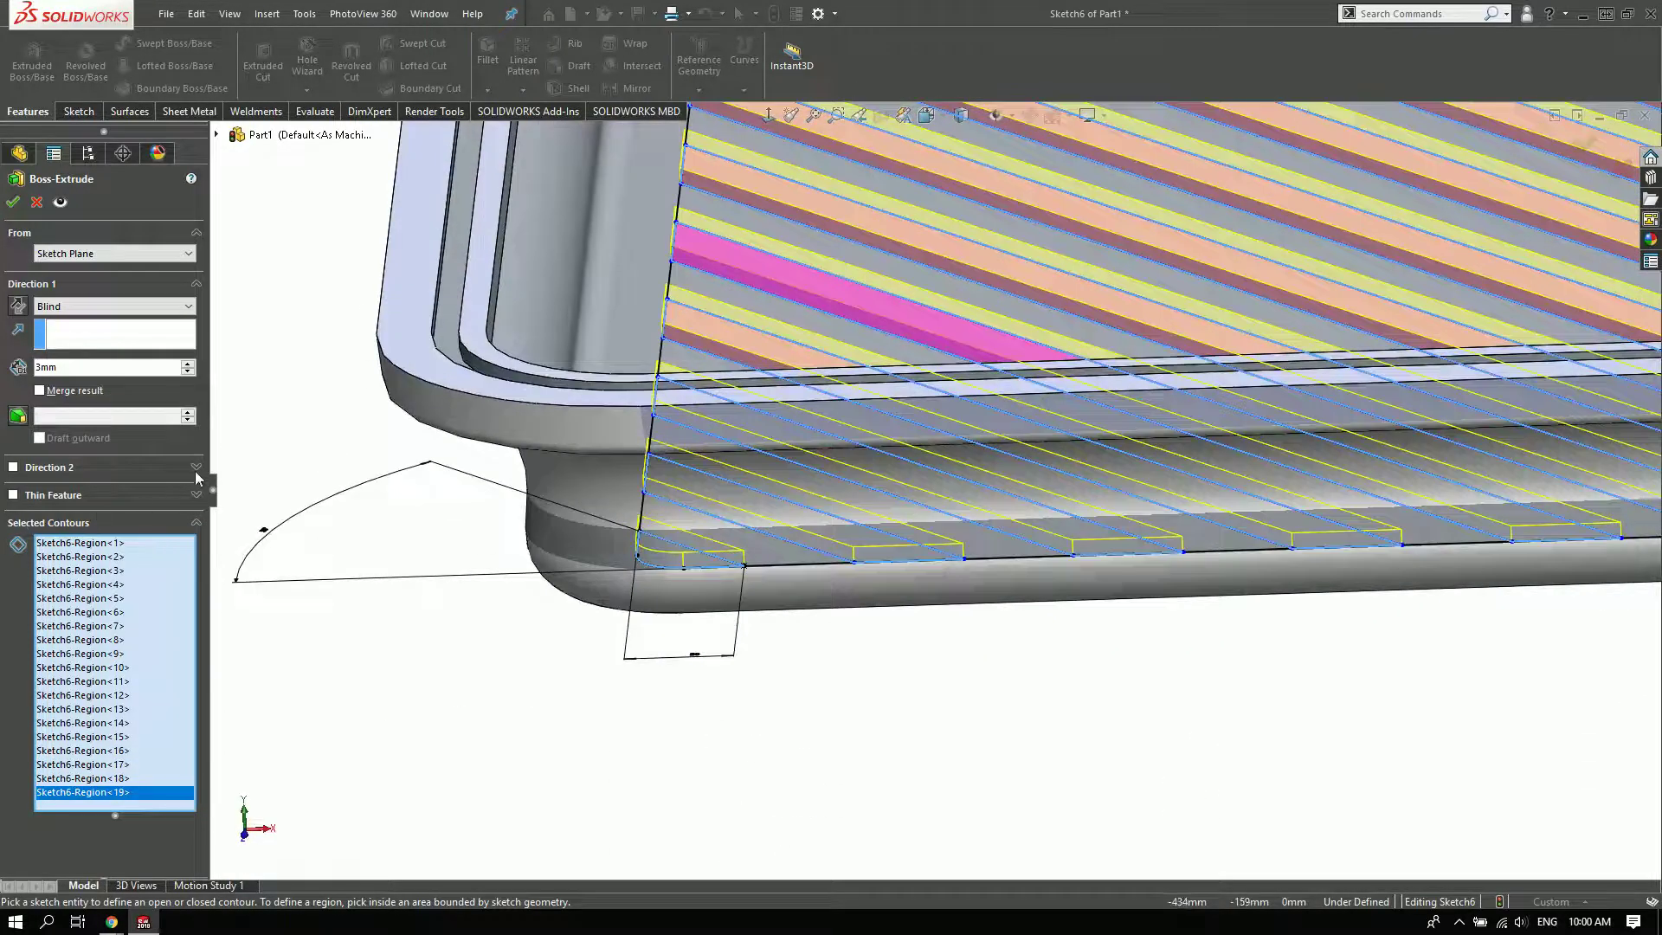
left_click(49, 392)
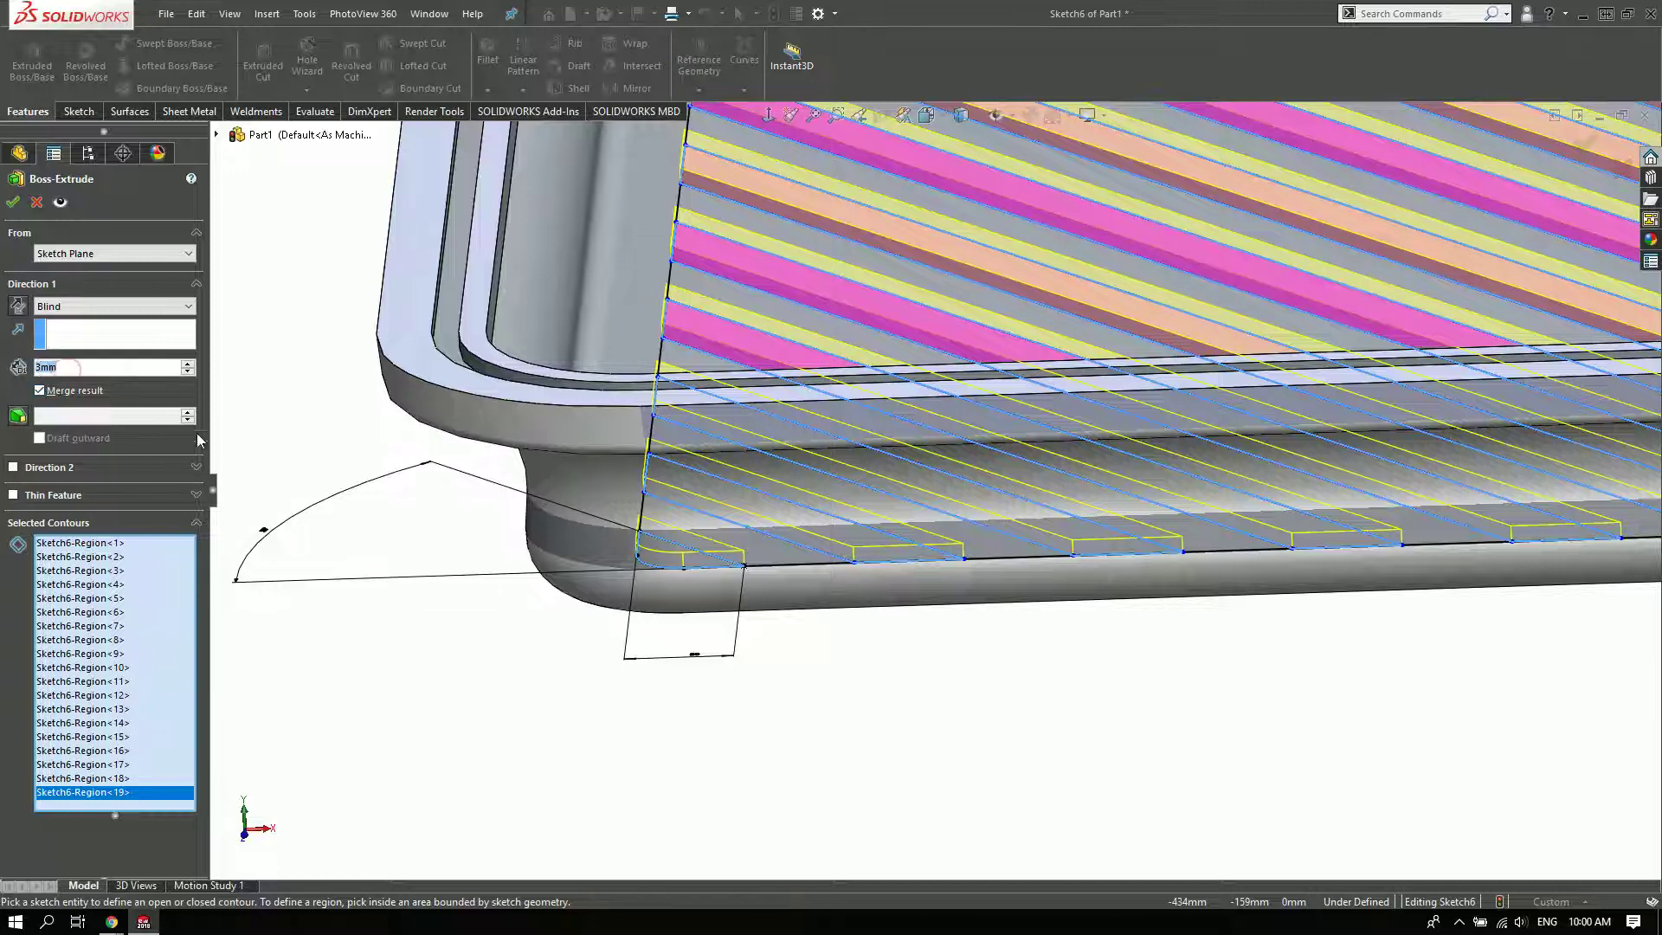
type("5")
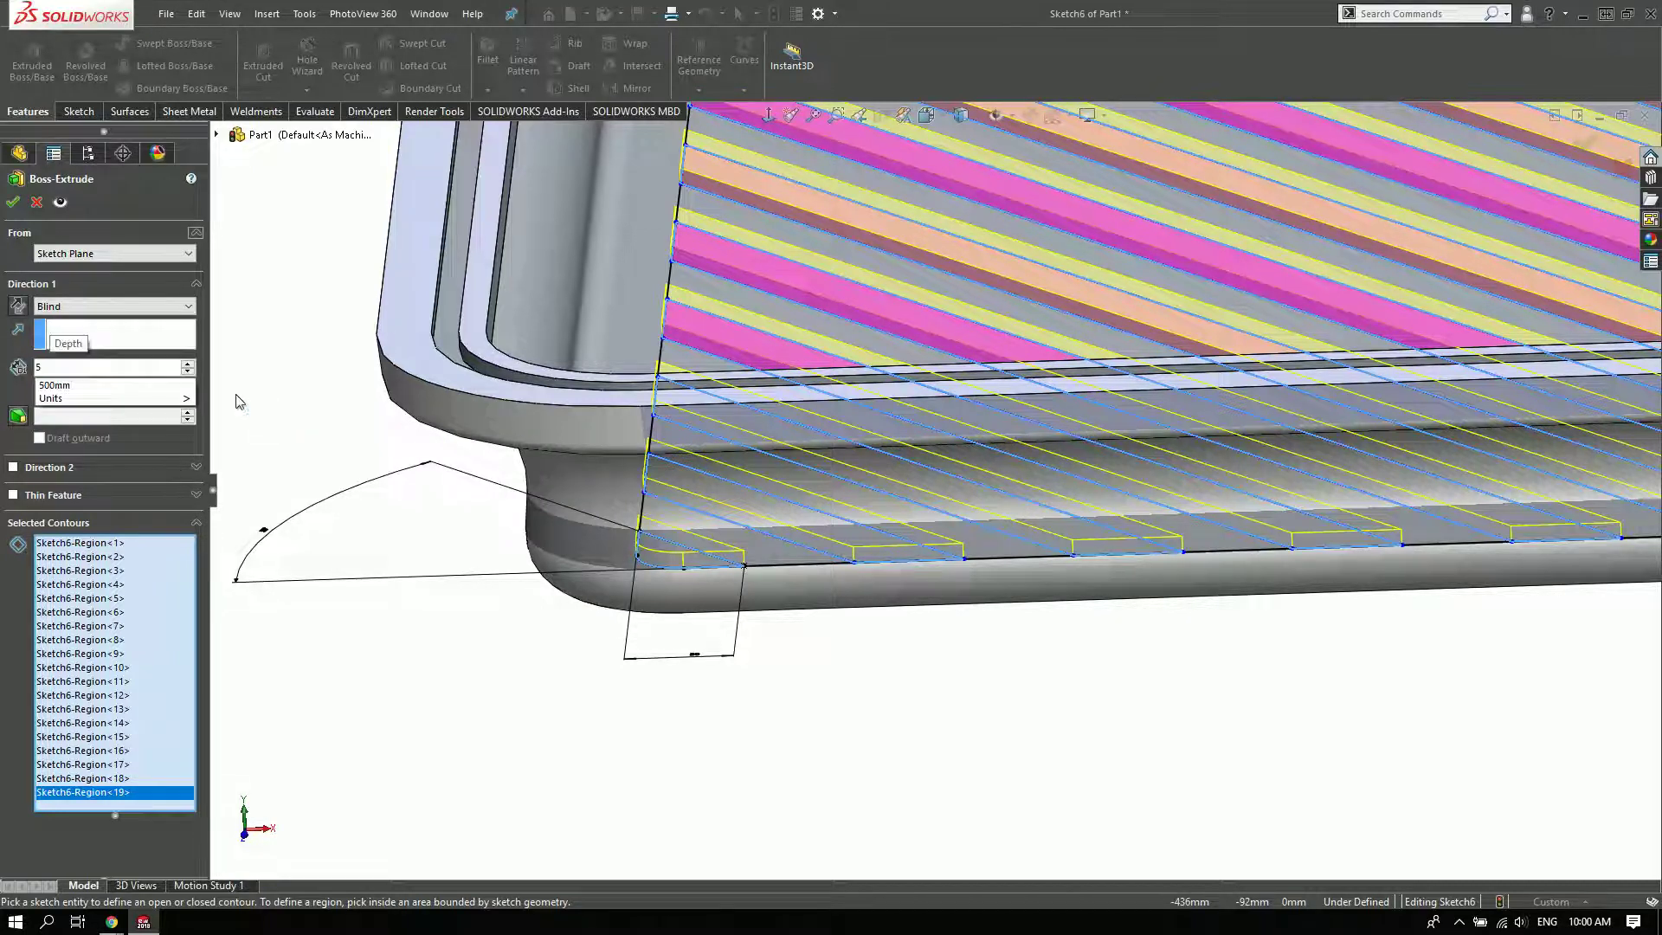
key("Tab")
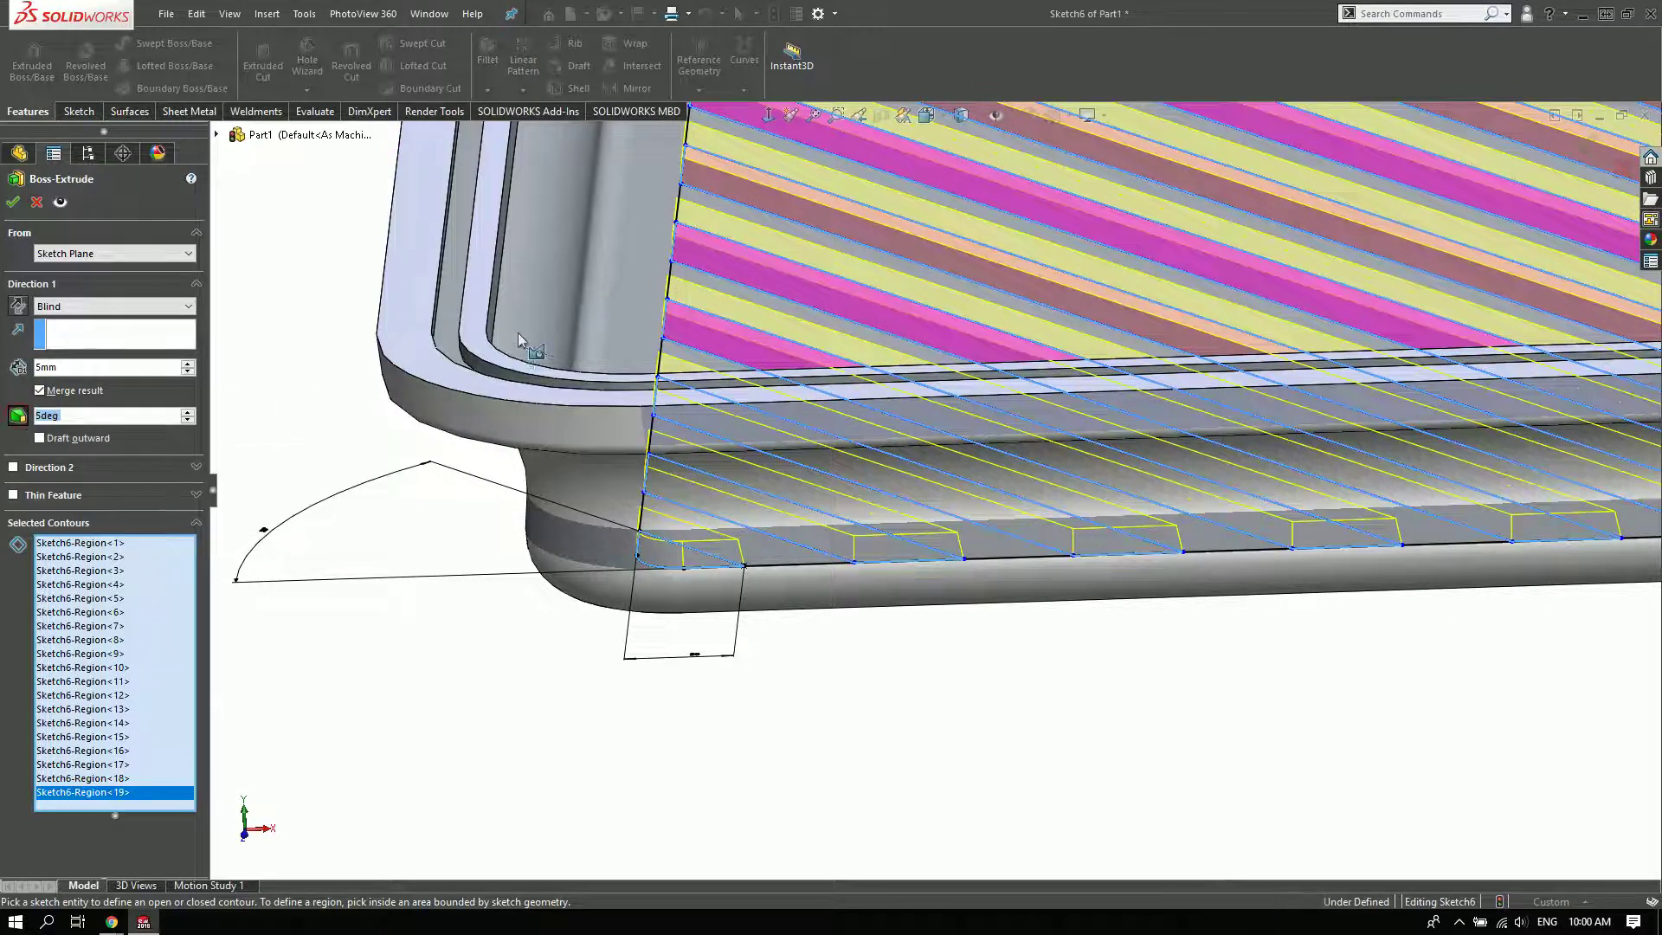
scroll(556, 460, "down", 5)
scroll(947, 519, "down", 3)
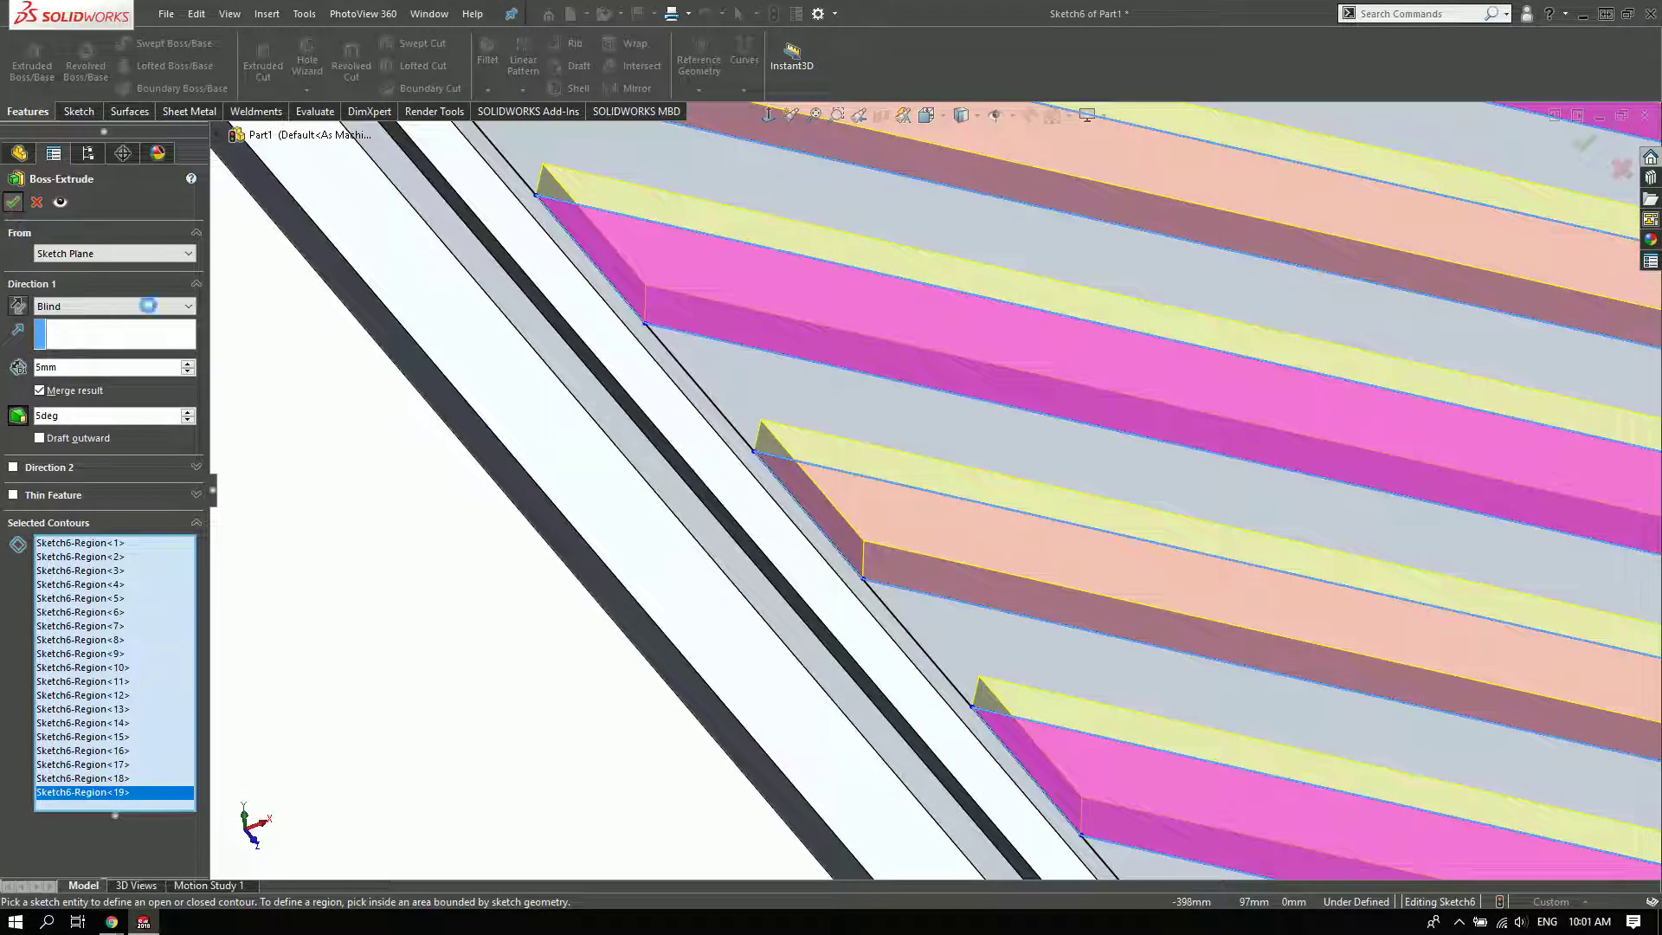
- Zoom out and clear the selection to view the whole tray with Boss-Extrude2's diagonal ribs
scroll(779, 554, "up", 5)
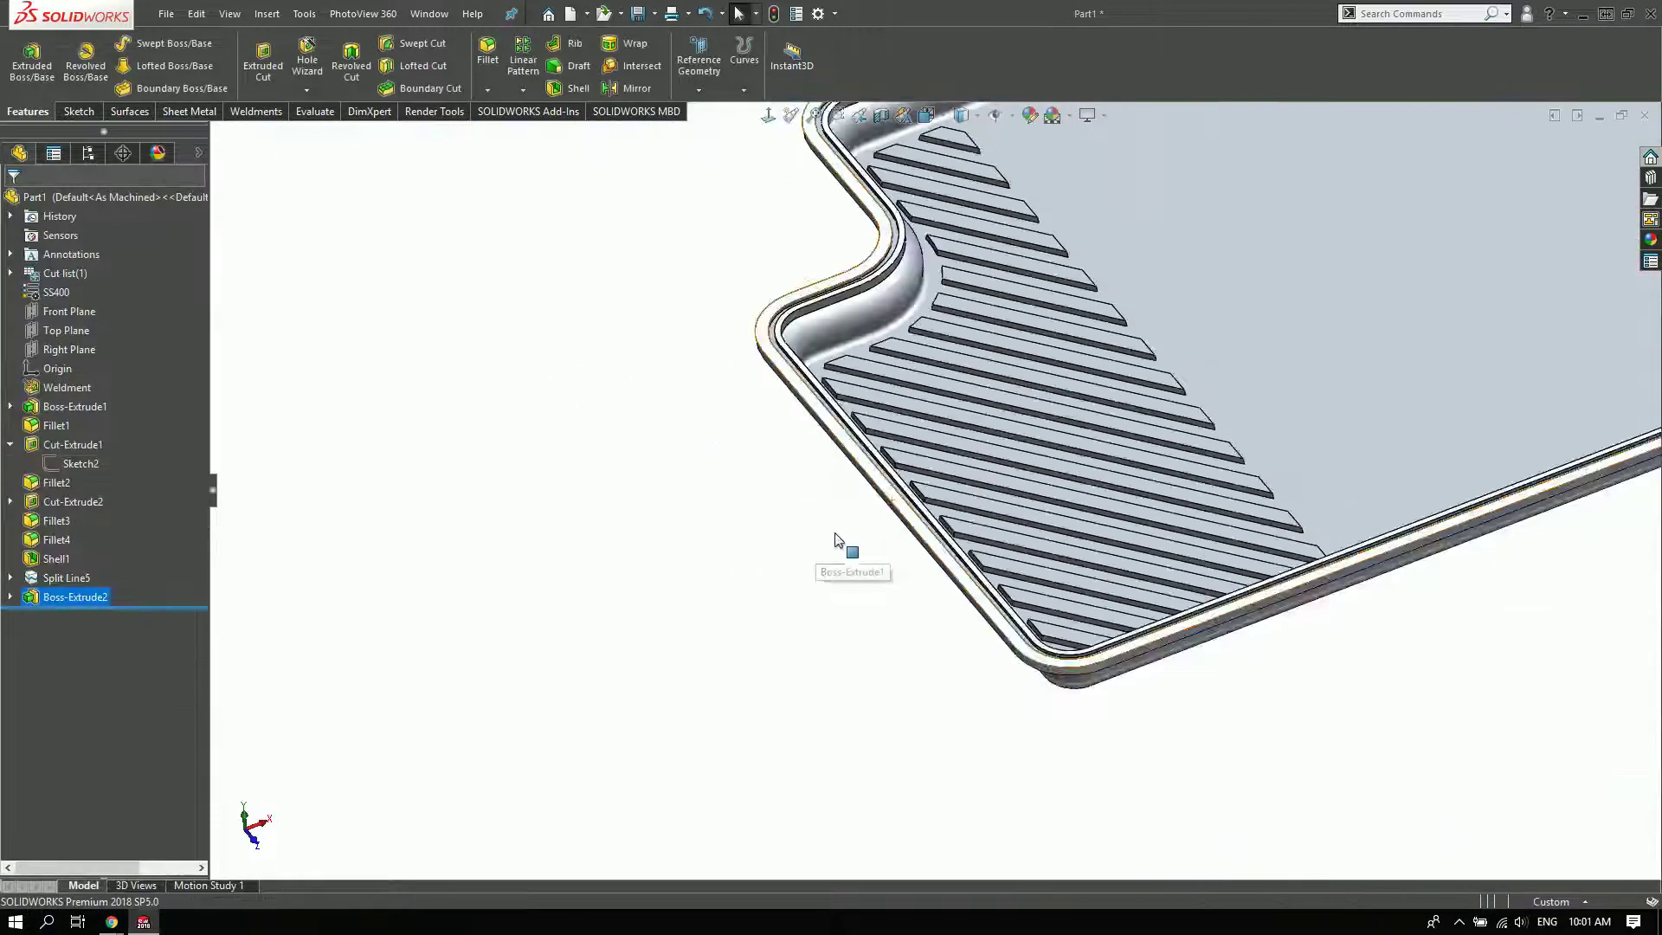
scroll(996, 485, "up", 5)
scroll(1255, 330, "up", 2)
left_click(1325, 317)
scroll(1001, 478, "down", 2)
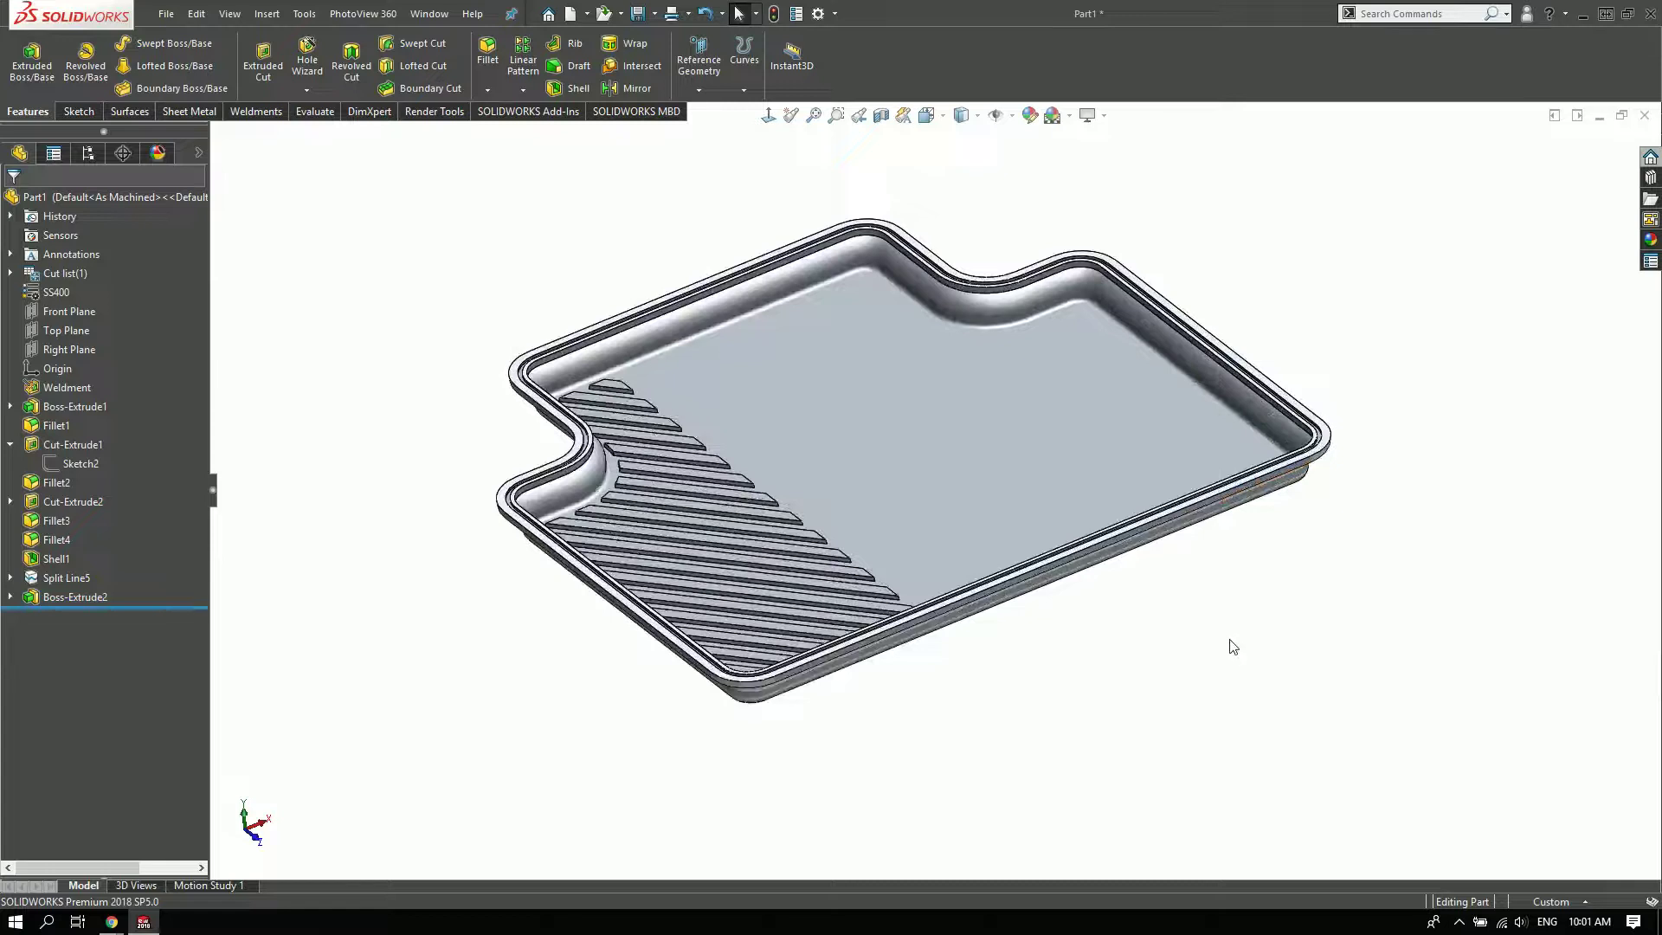